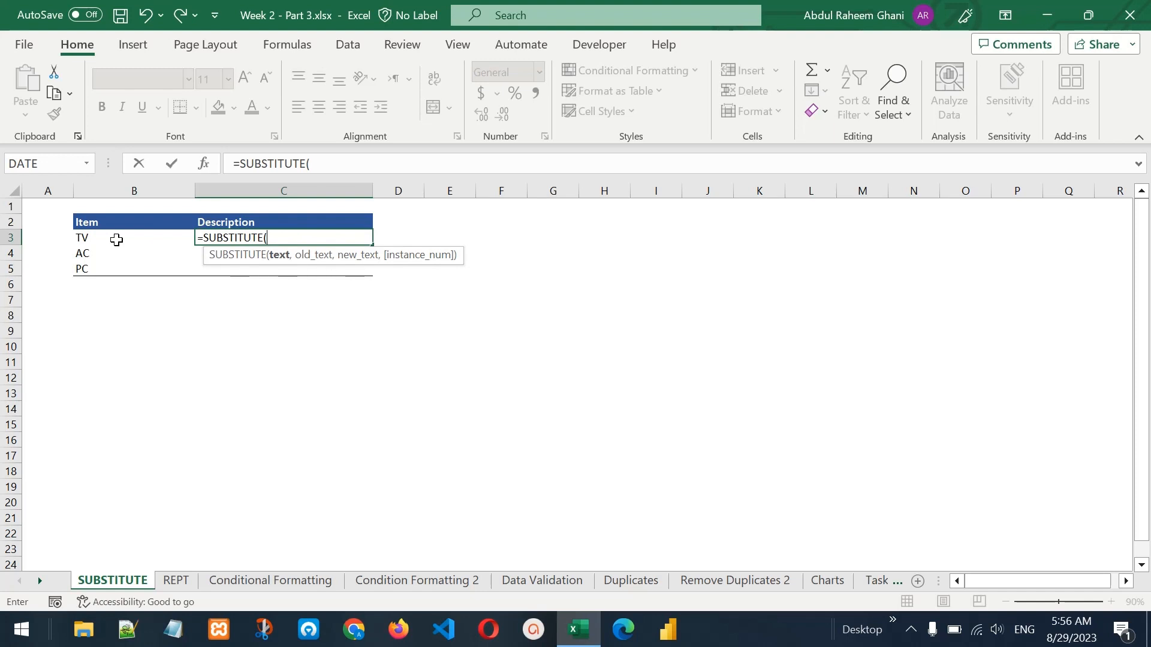
# Complete the SUBSTITUTE formula in C3 so it replaces "TV" with "Television" in B3, and fill it down to C5.
pyautogui.click(116, 240)
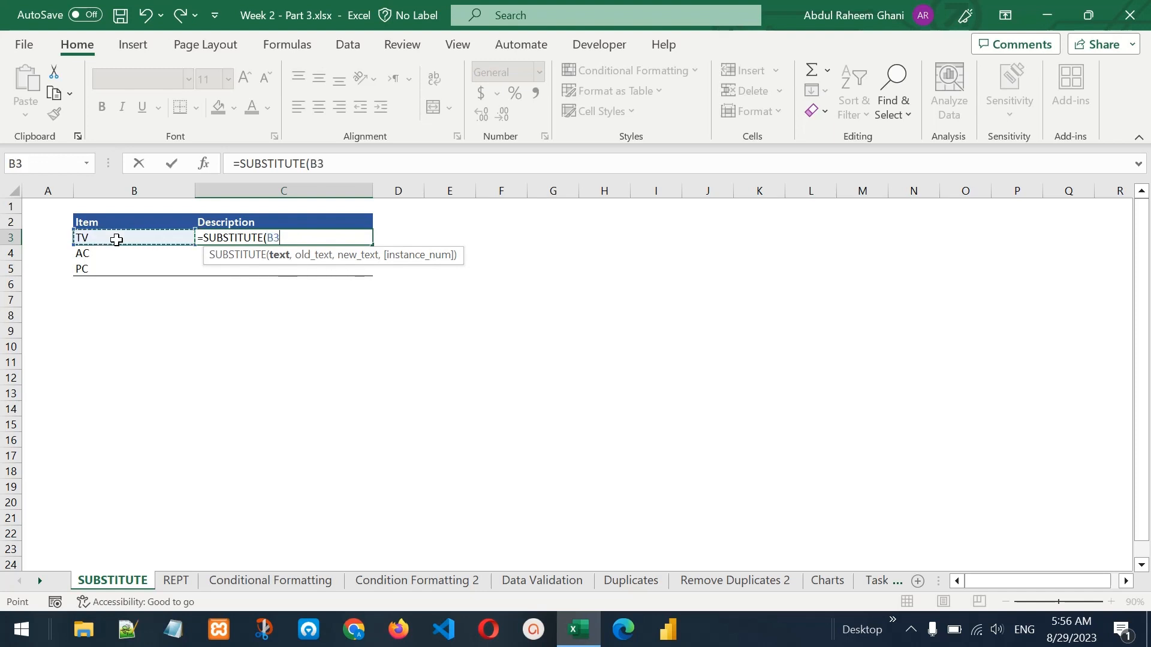
pyautogui.write(',')
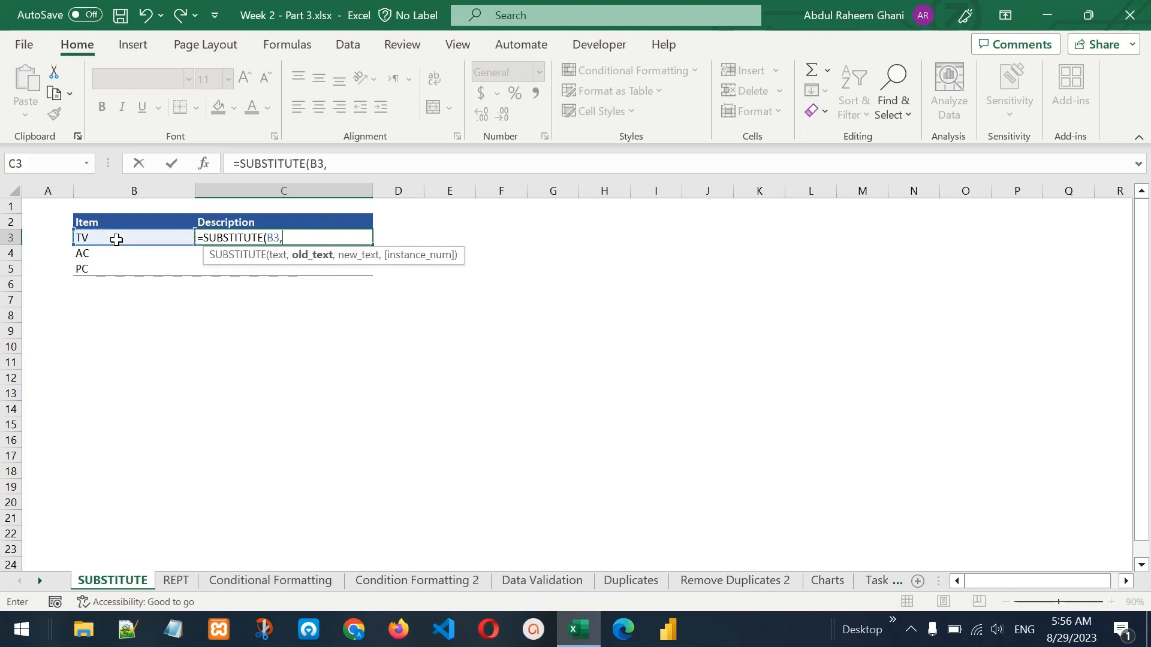
pyautogui.write('"TV",')
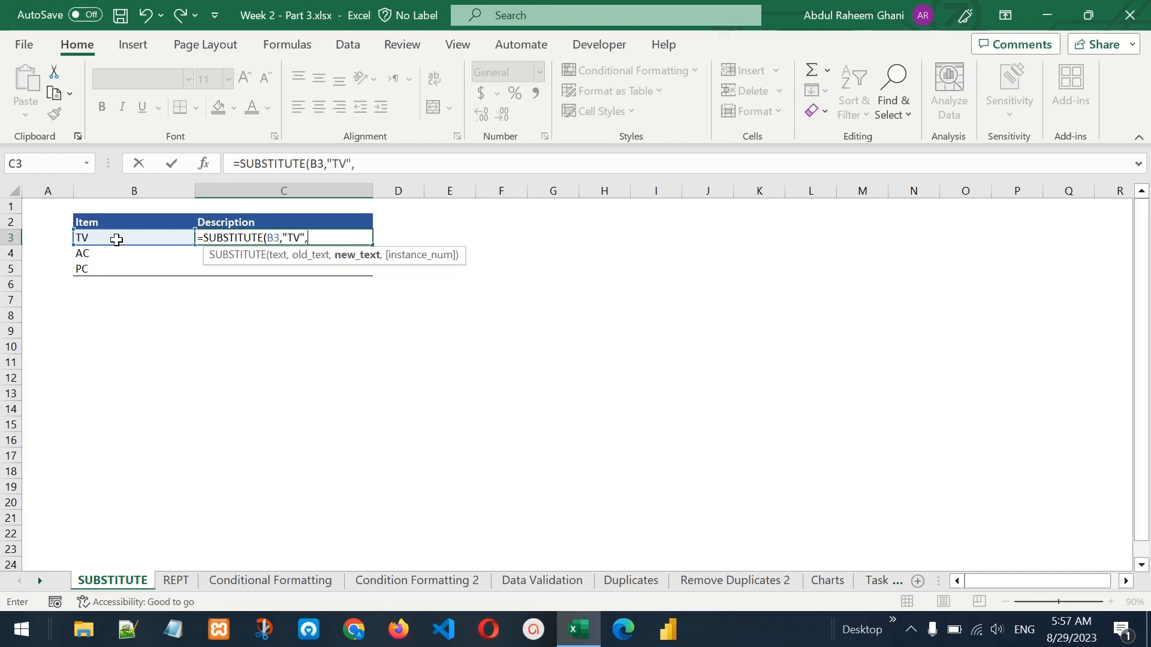
pyautogui.write('"Television')
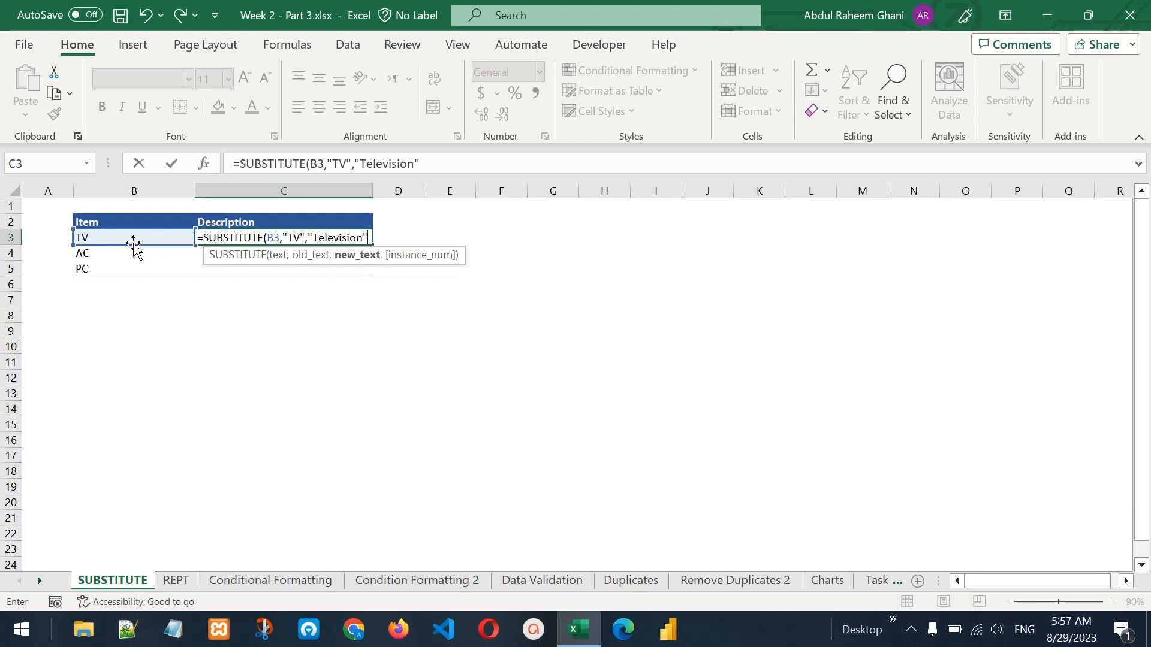
pyautogui.write(')')
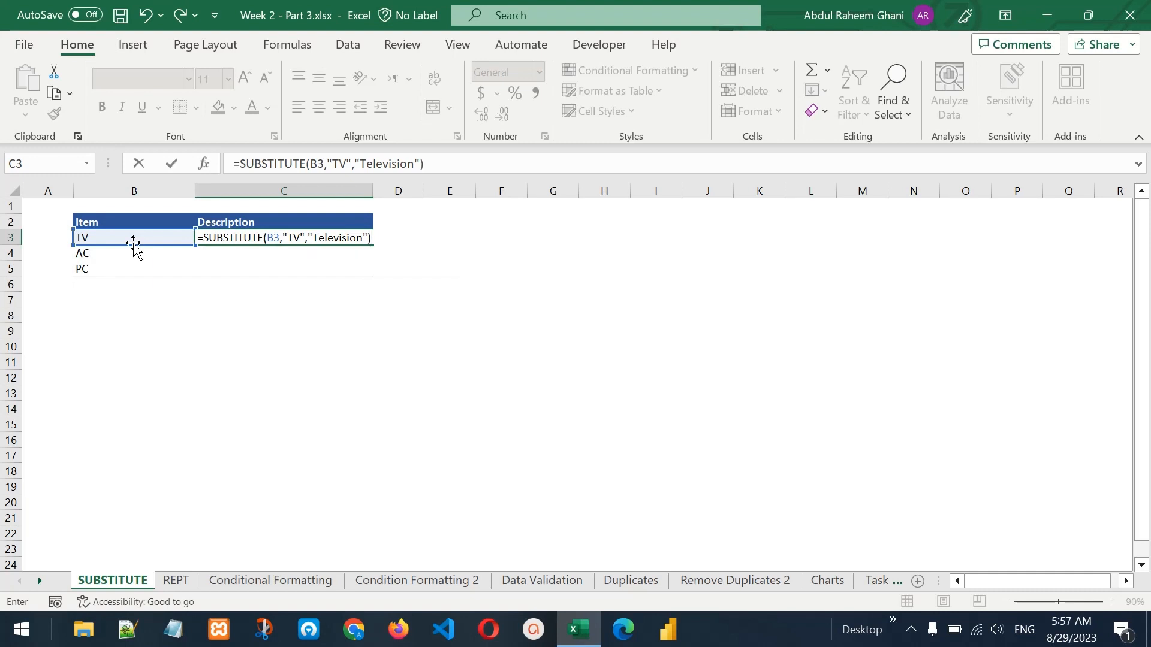
pyautogui.press('Return')
pyautogui.press('Up')
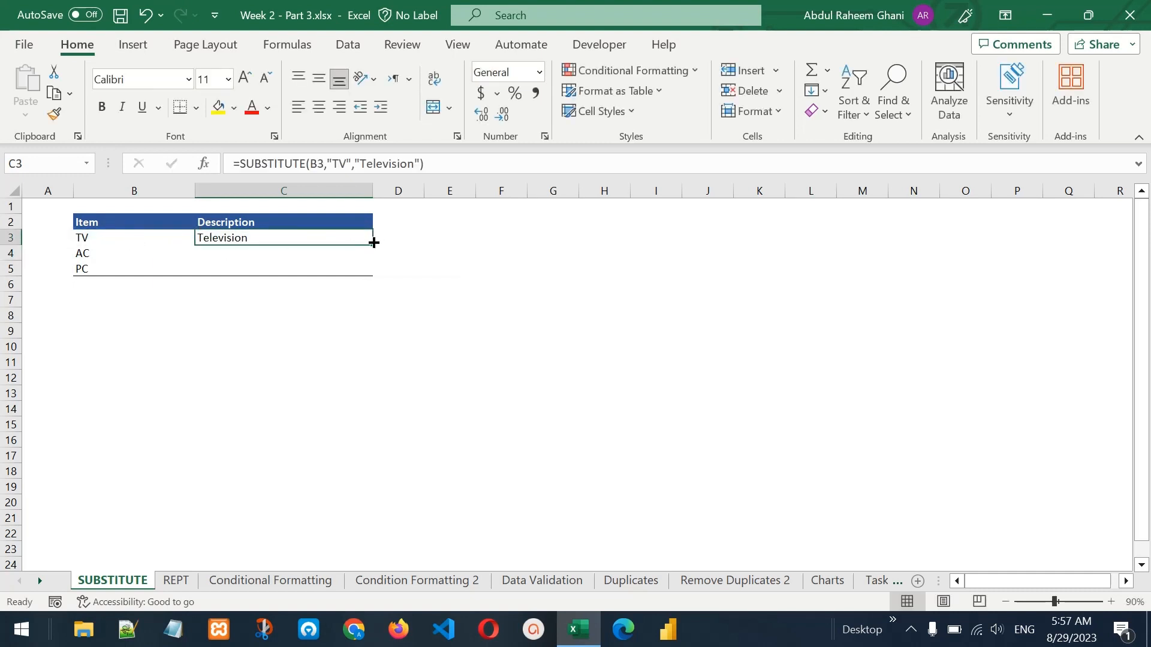
pyautogui.moveTo(373, 243); pyautogui.dragTo(374, 275)
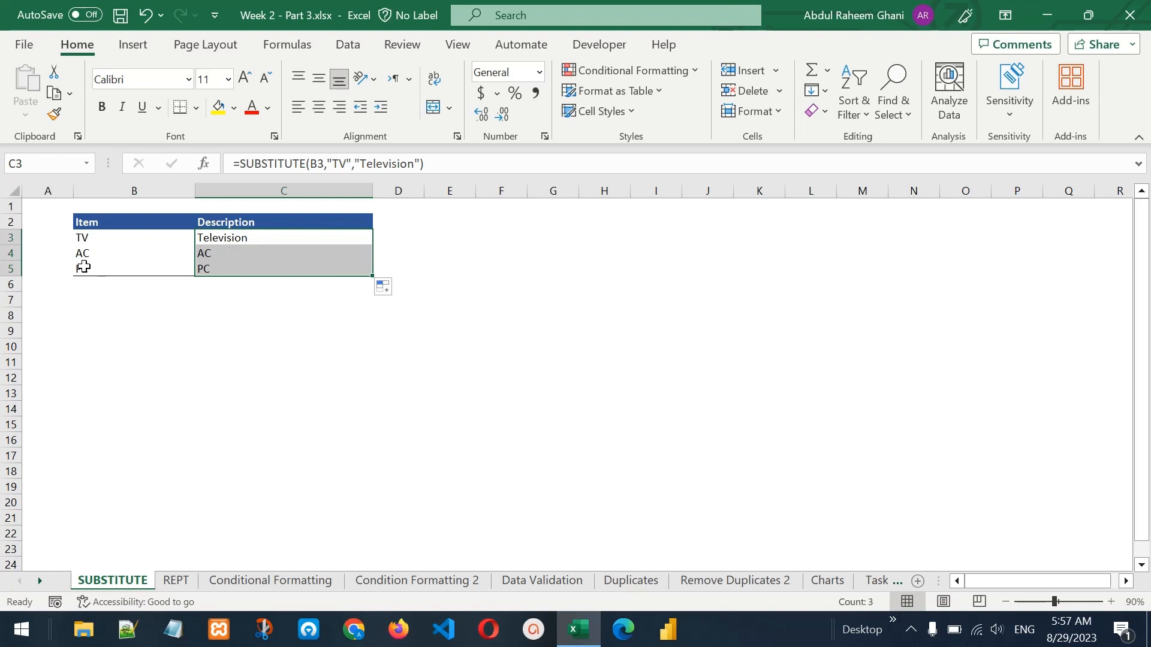
# Nest the C3 formula in another SUBSTITUTE that replaces "AC" with "Air Conditioner", and fill it down to C5.
pyautogui.click(234, 237)
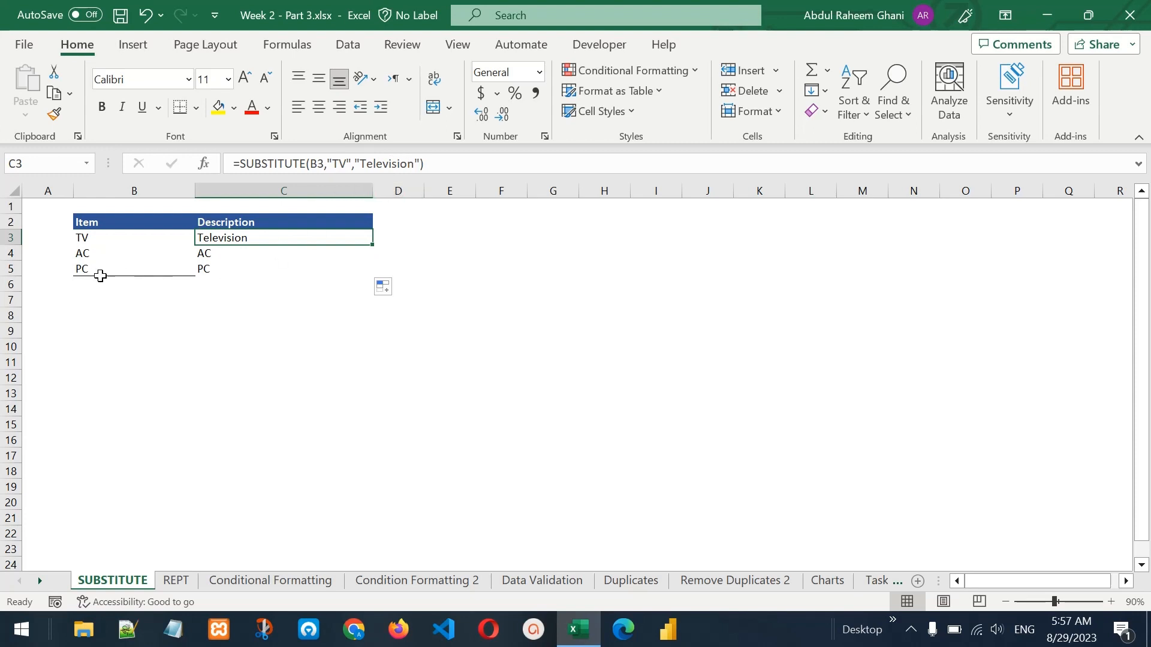
pyautogui.doubleClick(203, 237)
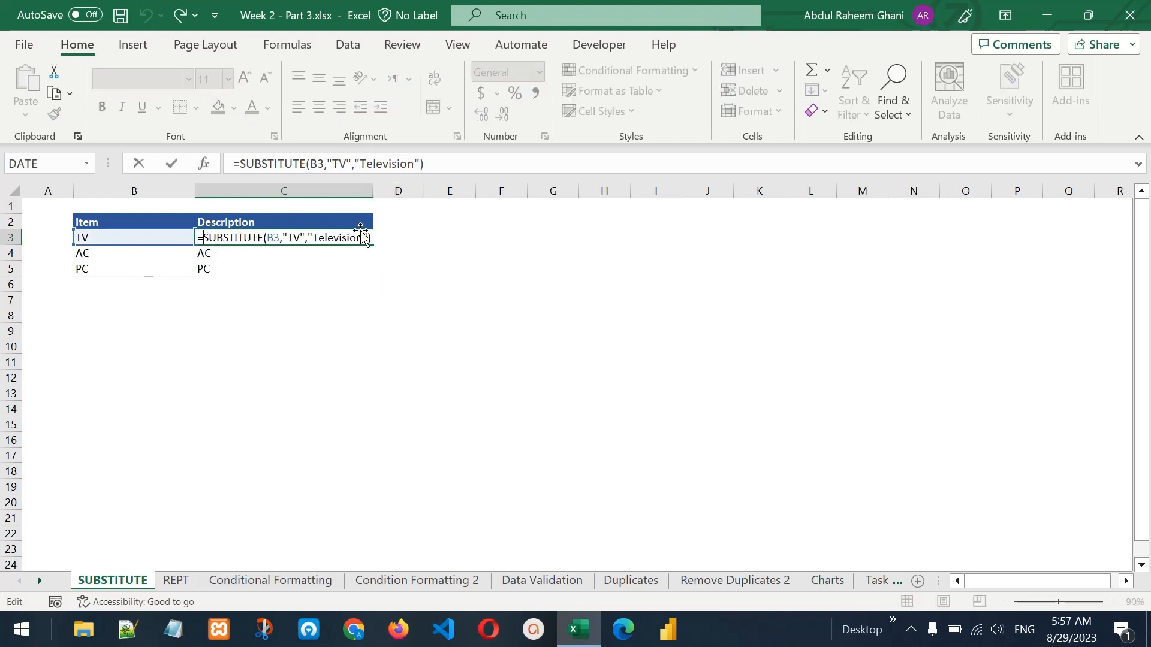
pyautogui.write('SUBS')
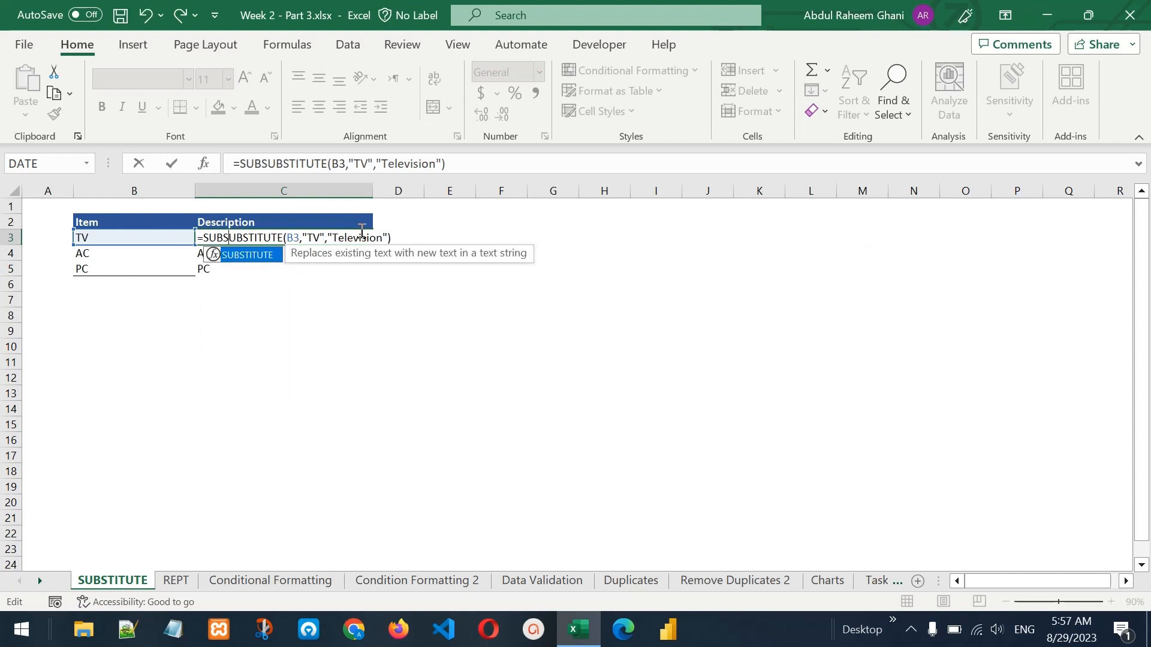
pyautogui.press('Tab')
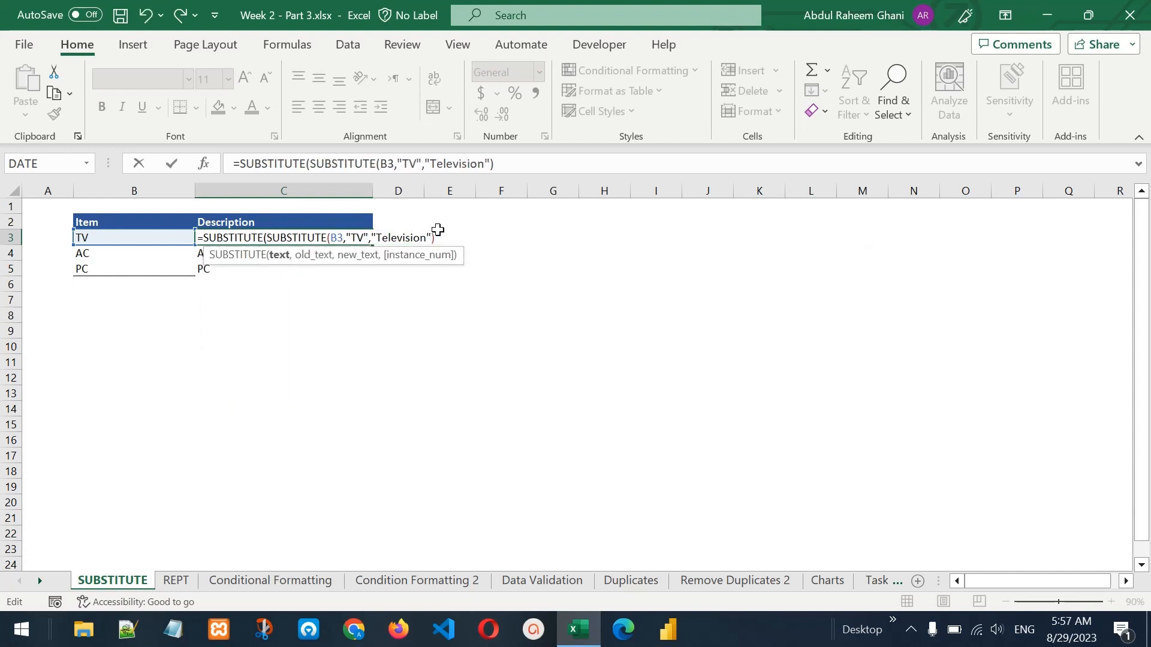
pyautogui.write(',"AC')
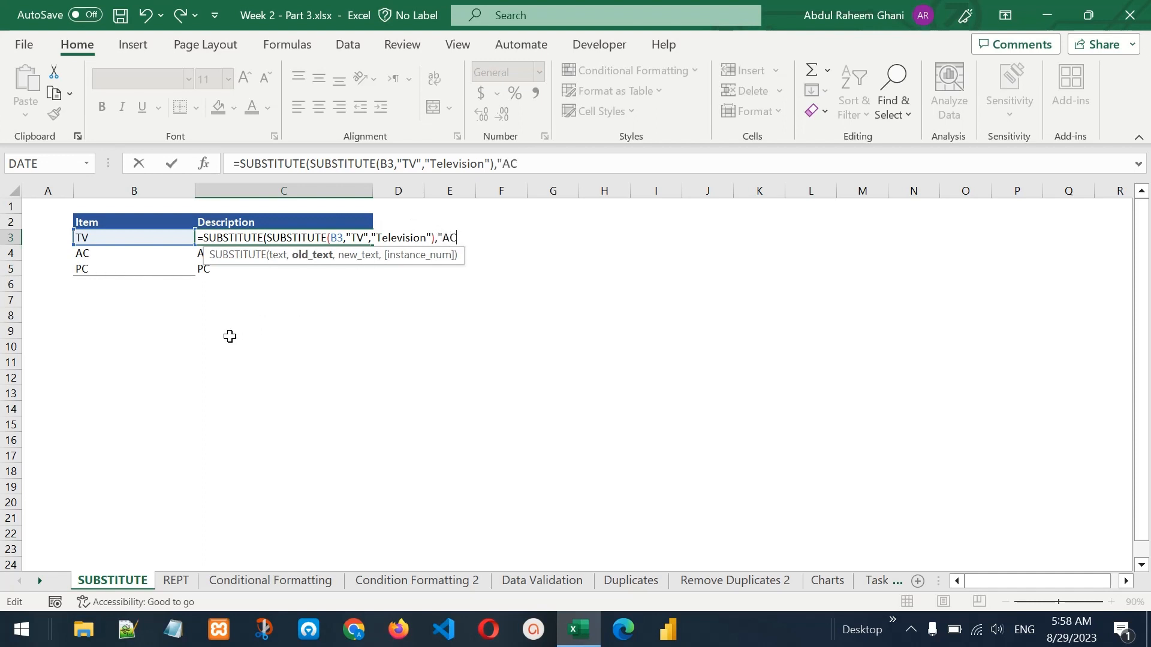
pyautogui.write('",')
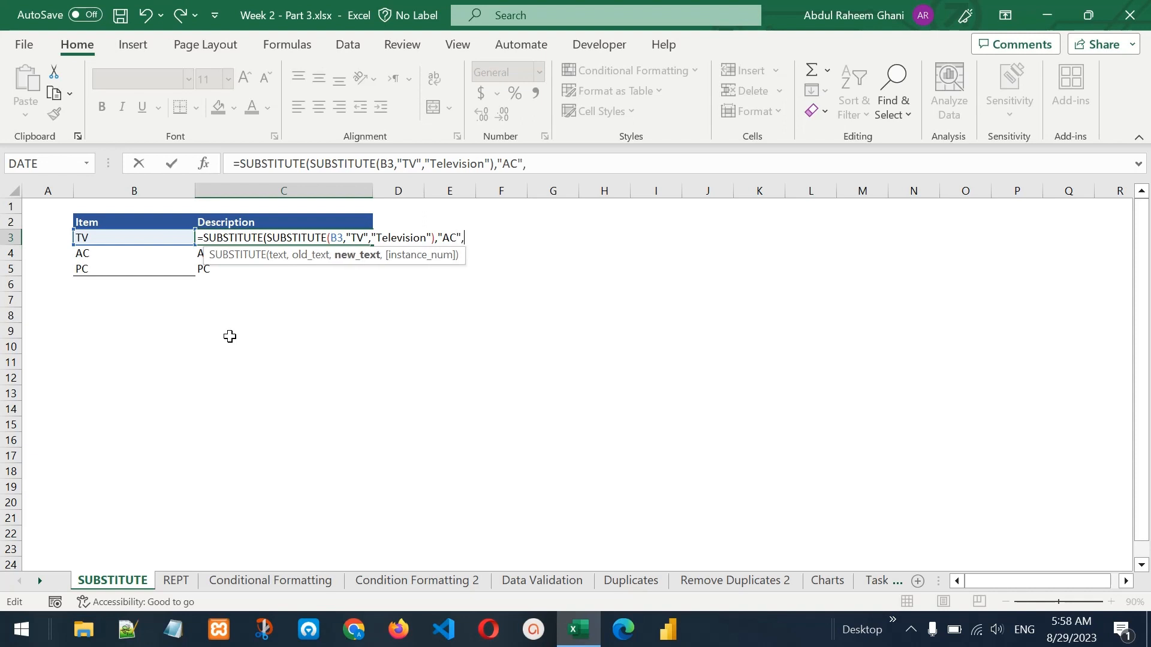
pyautogui.write('"Air Conditioner")')
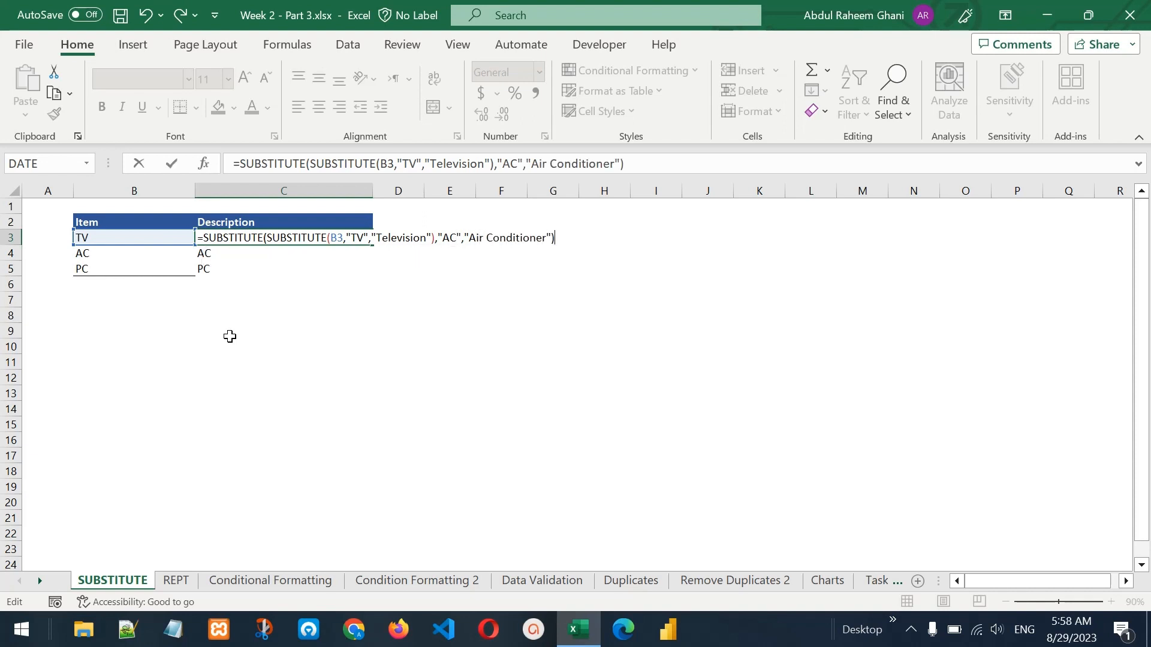
pyautogui.press('Return')
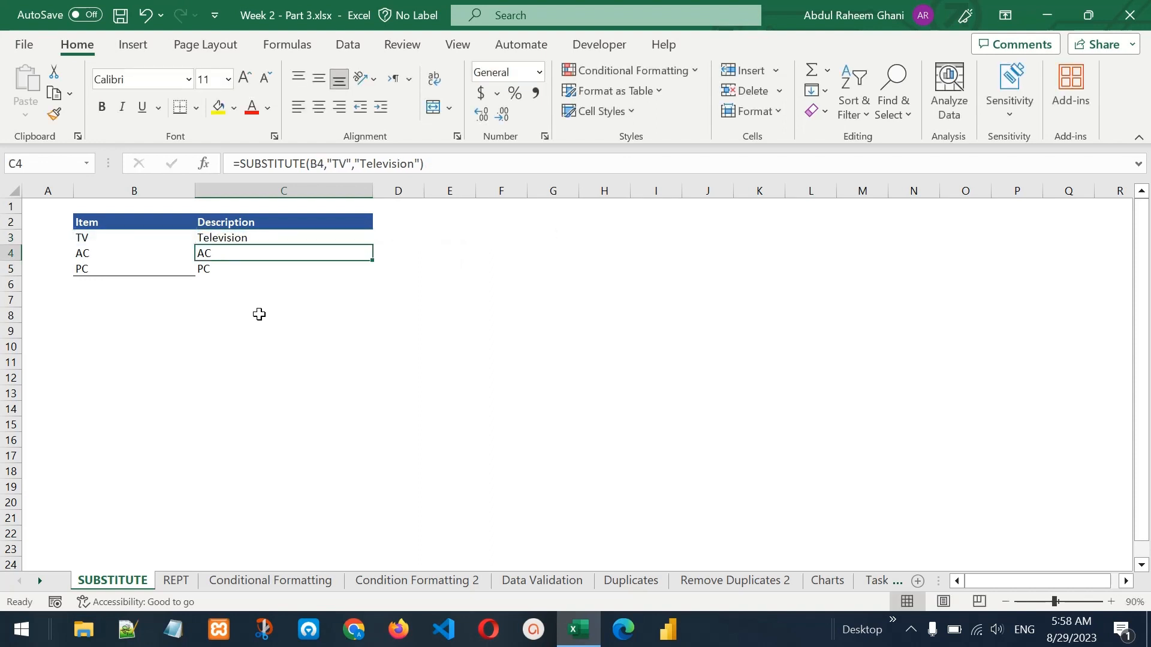
pyautogui.click(339, 234)
pyautogui.doubleClick(371, 244)
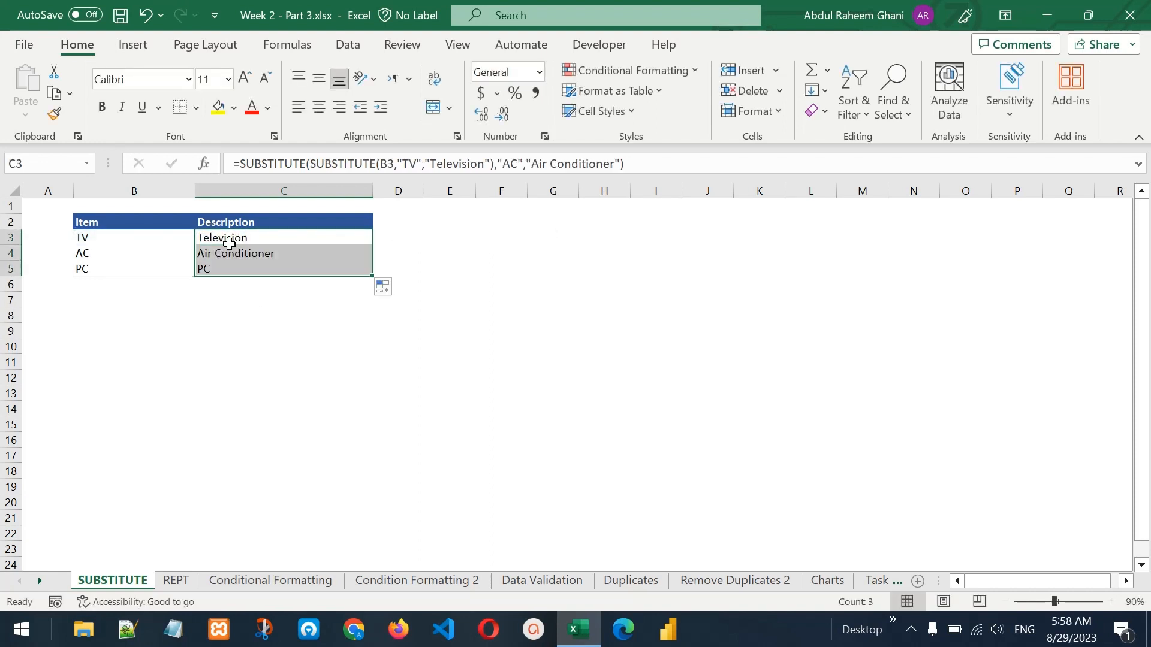
# Wrap the C3 formula in a third SUBSTITUTE that replaces "PC" with "Personal Computer", and fill it down to C5.
pyautogui.click(238, 254)
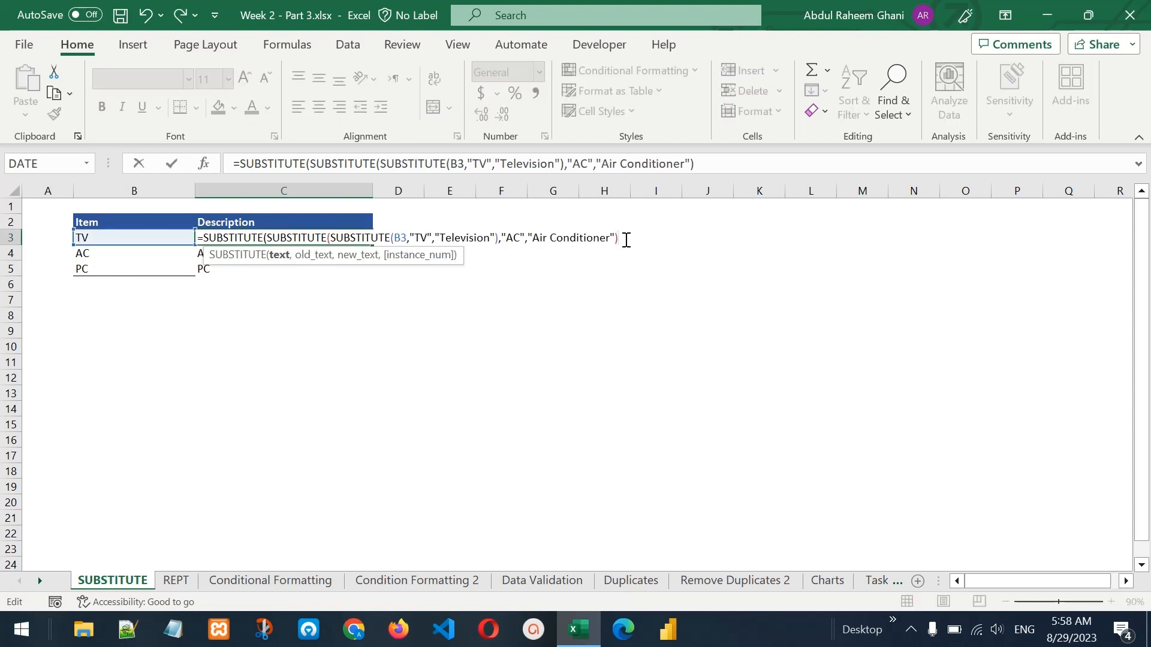
pyautogui.write(',')
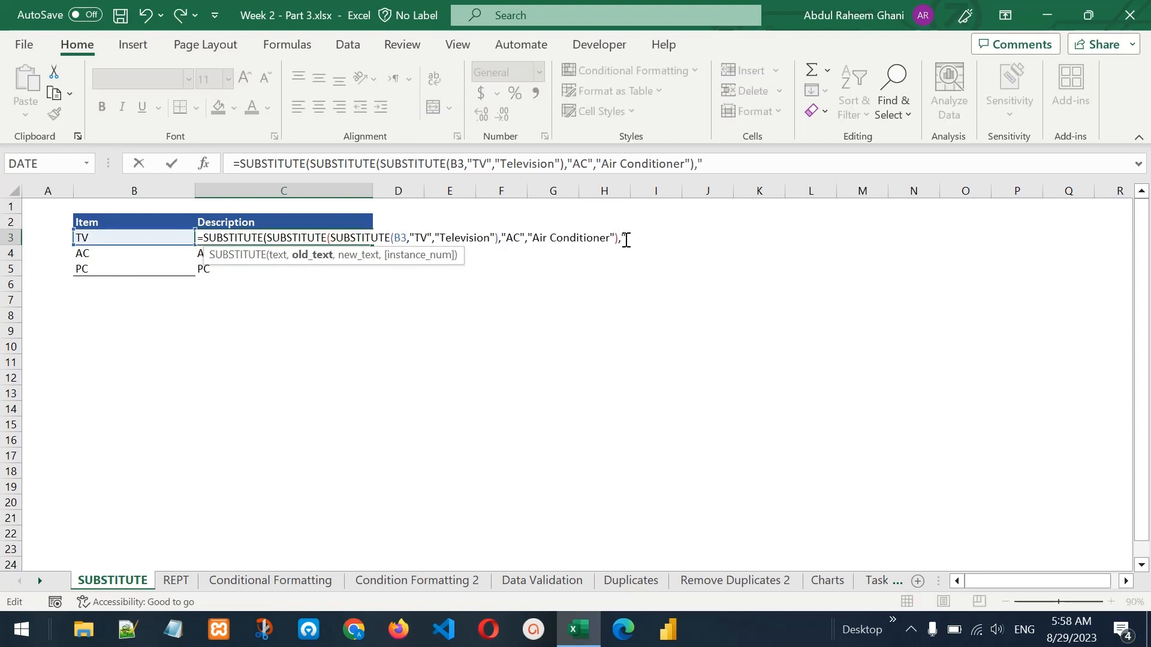
pyautogui.write('"PC","')
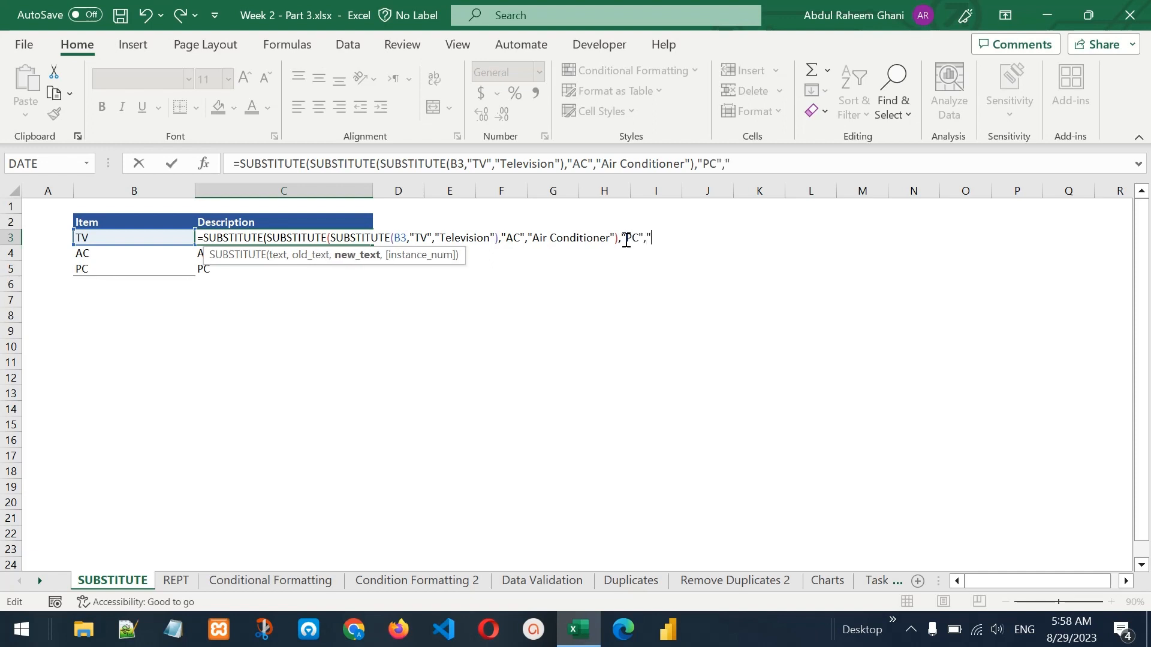
pyautogui.write('Personal Computer"')
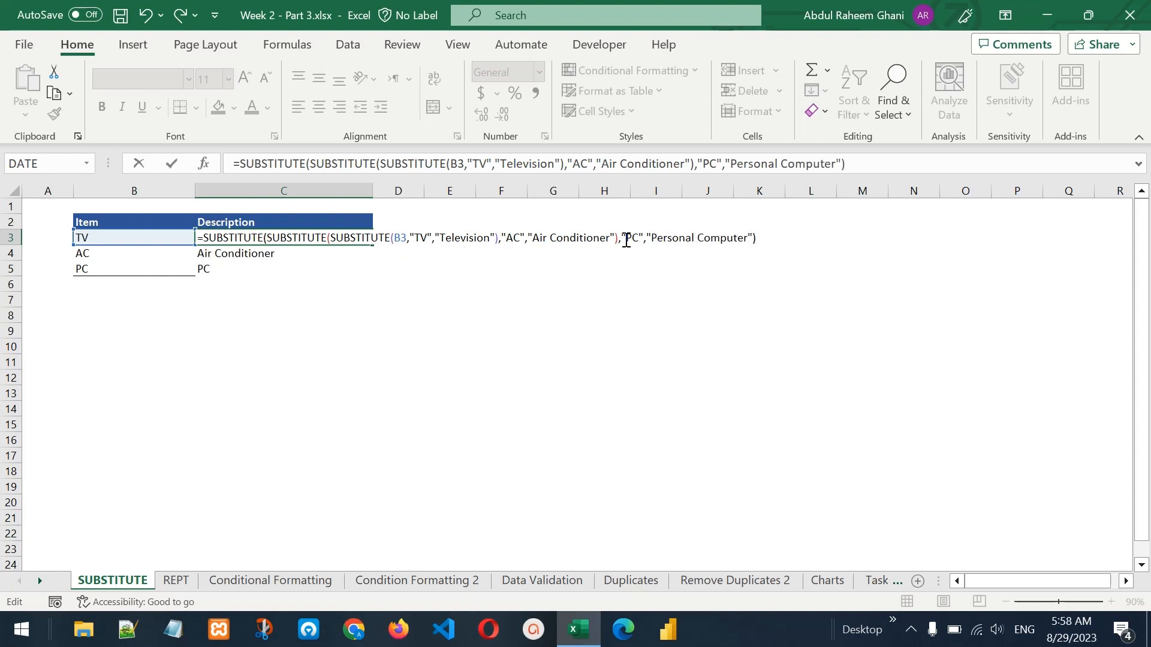
pyautogui.press('Return')
pyautogui.click(324, 237)
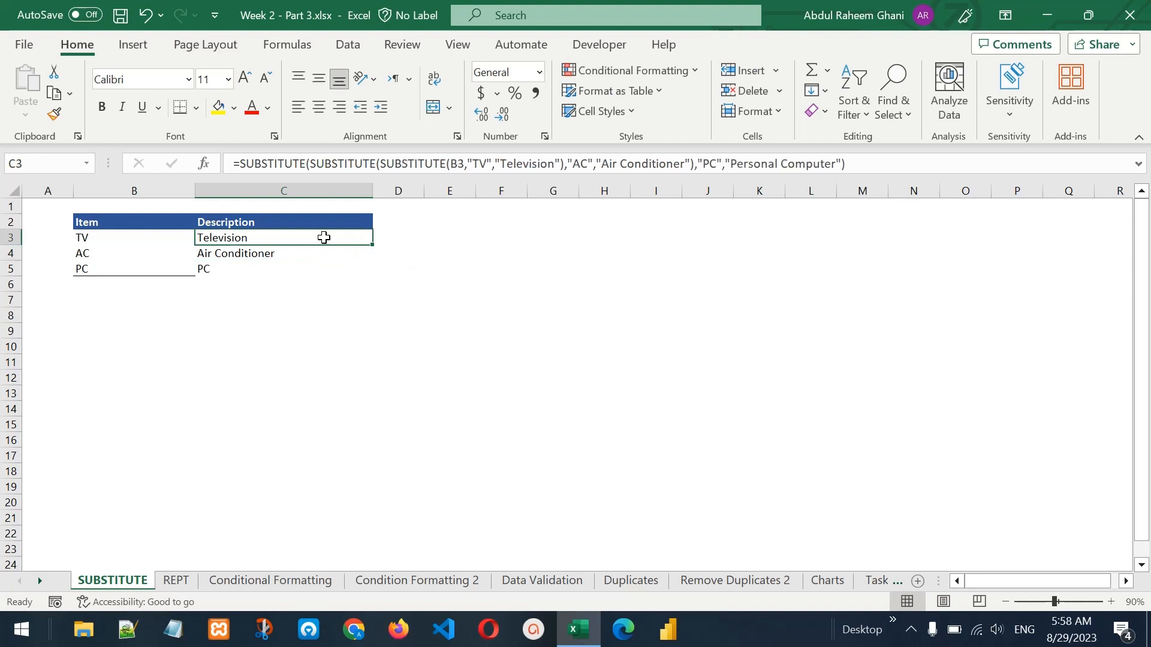
pyautogui.moveTo(372, 245); pyautogui.dragTo(378, 275)
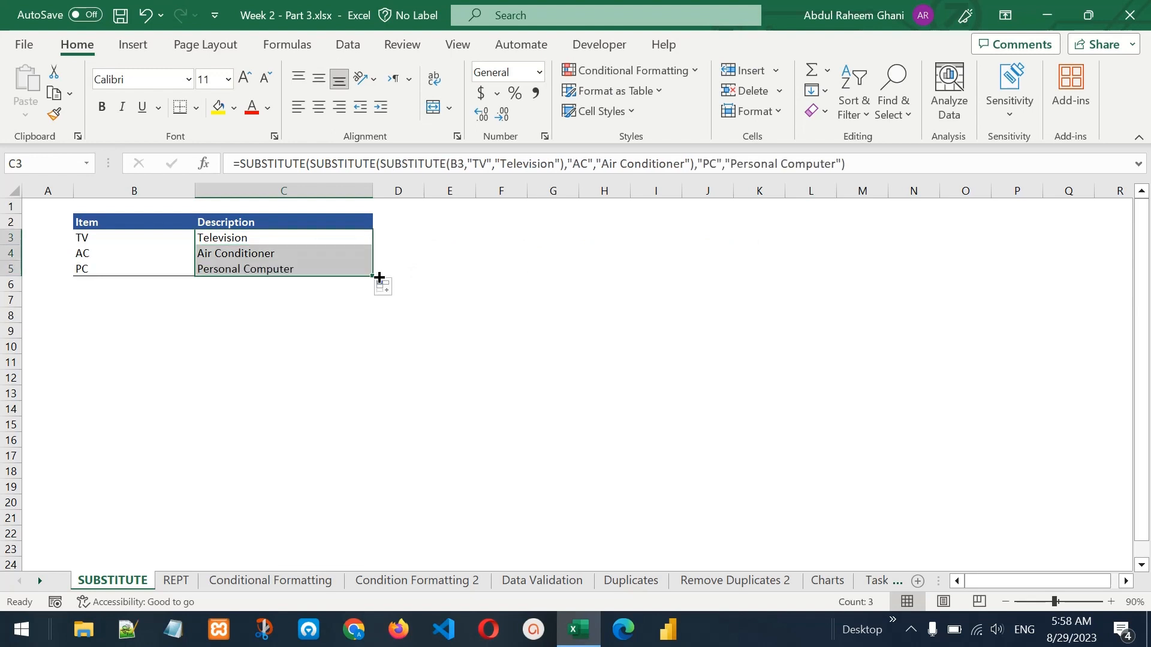
pyautogui.click(270, 243)
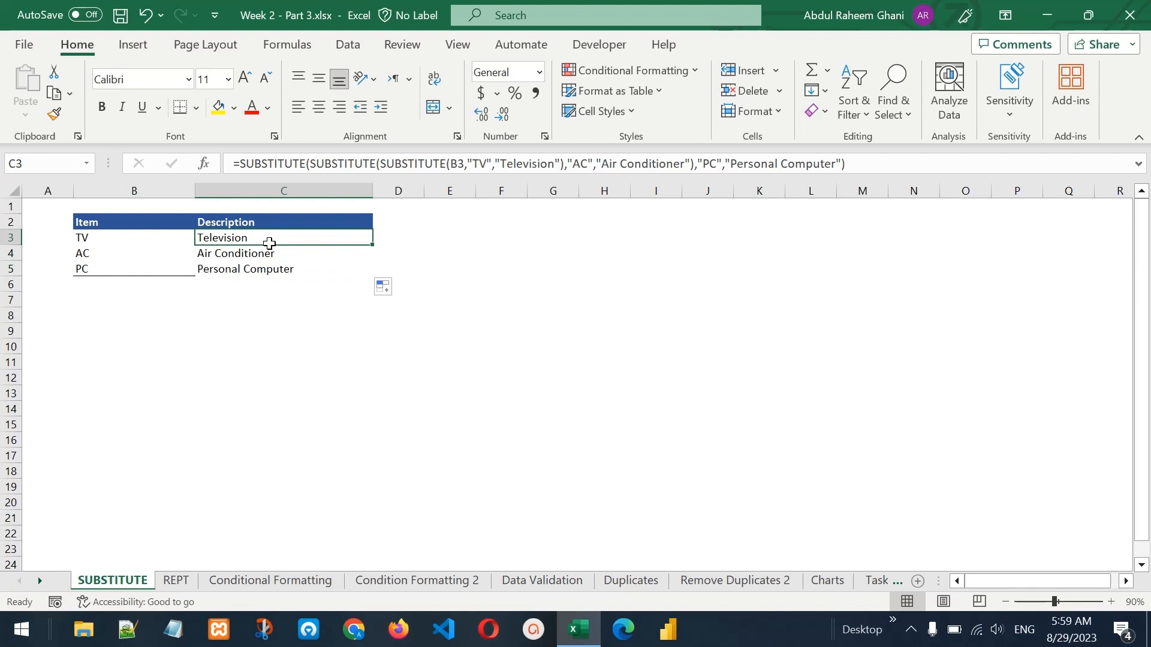
# On the REPT sheet, enter =REPT("*",E2) in F2 to show the performance rating as asterisks.
pyautogui.click(176, 580)
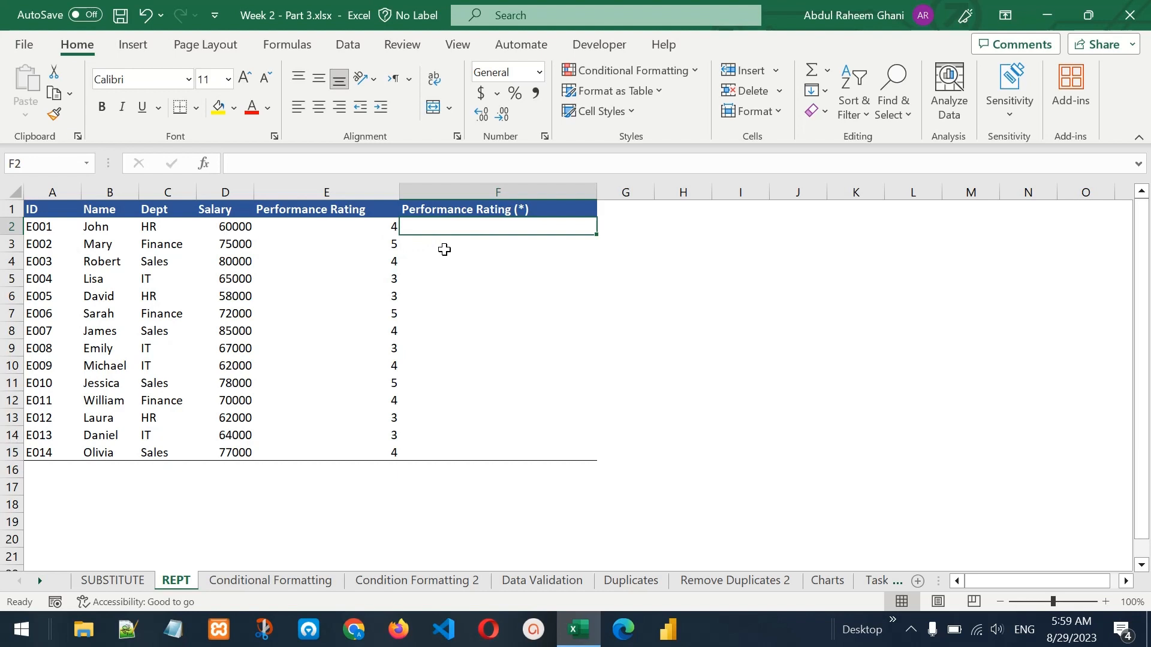
pyautogui.write('=')
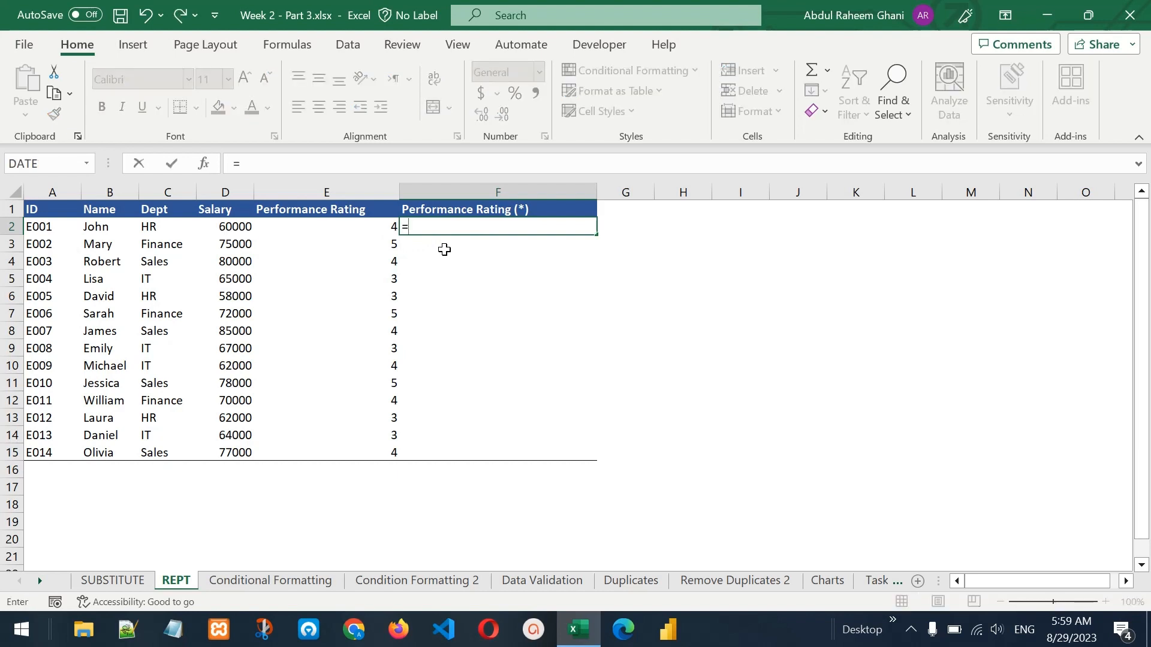
pyautogui.write('REP')
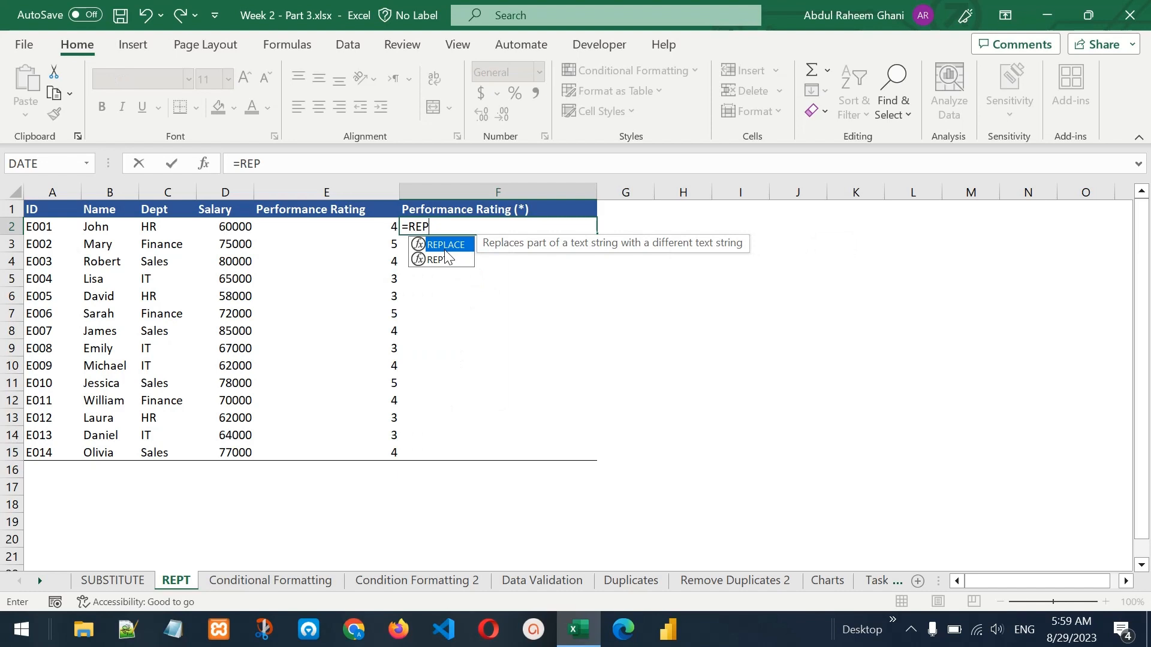
pyautogui.doubleClick(447, 259)
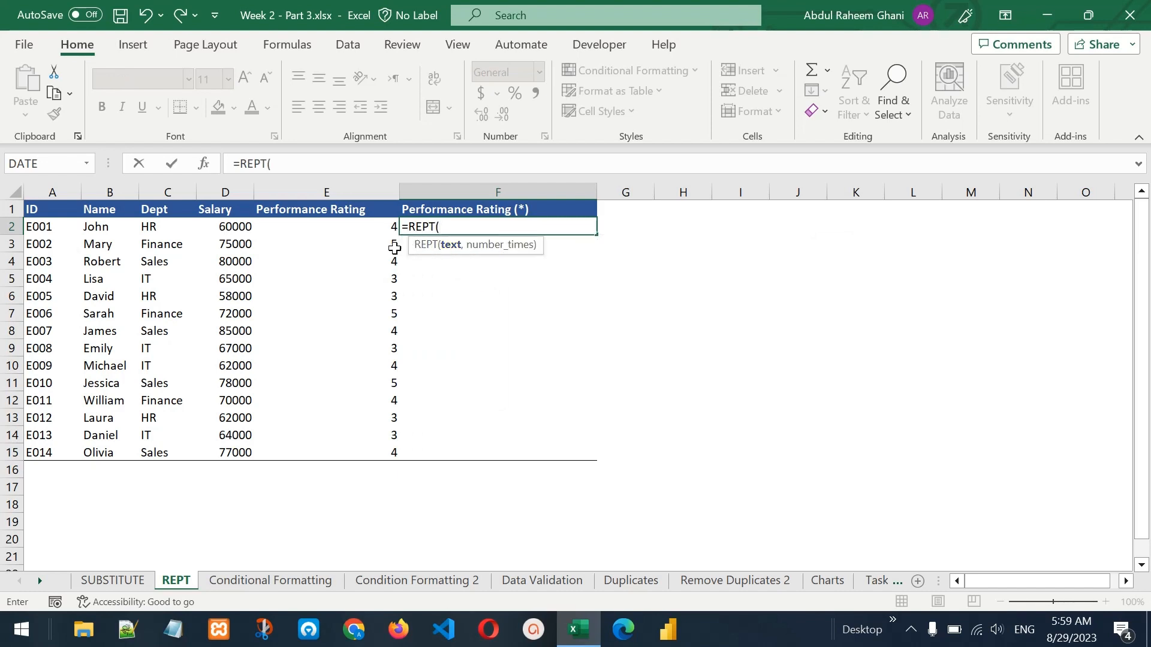
pyautogui.write('"*",')
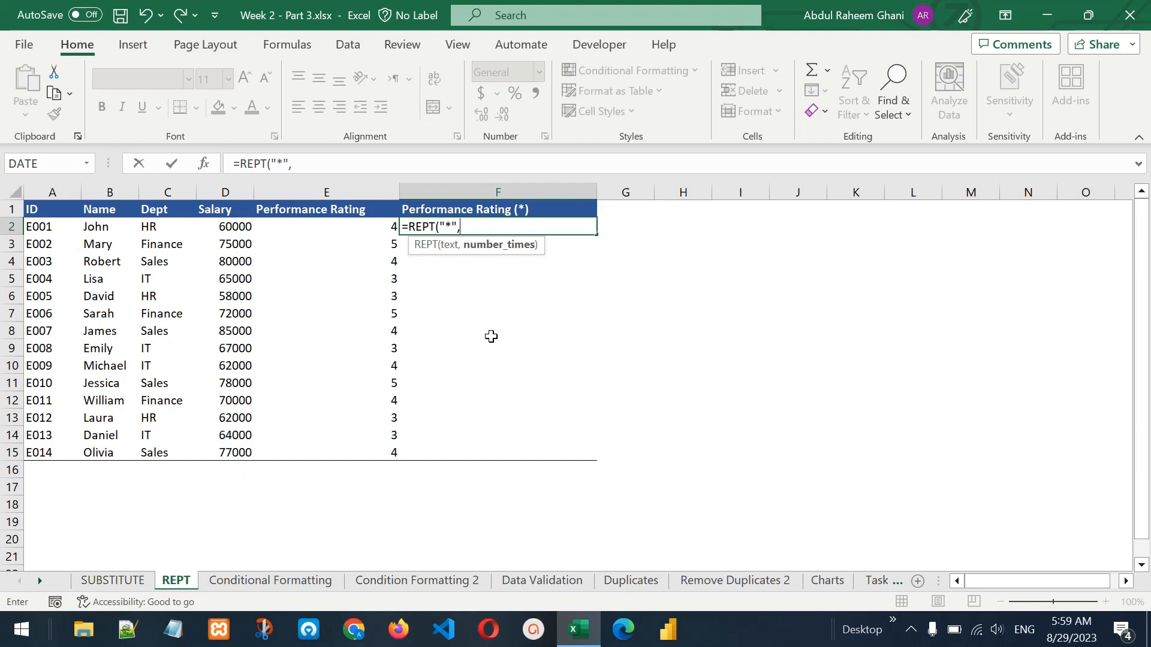
pyautogui.click(381, 229)
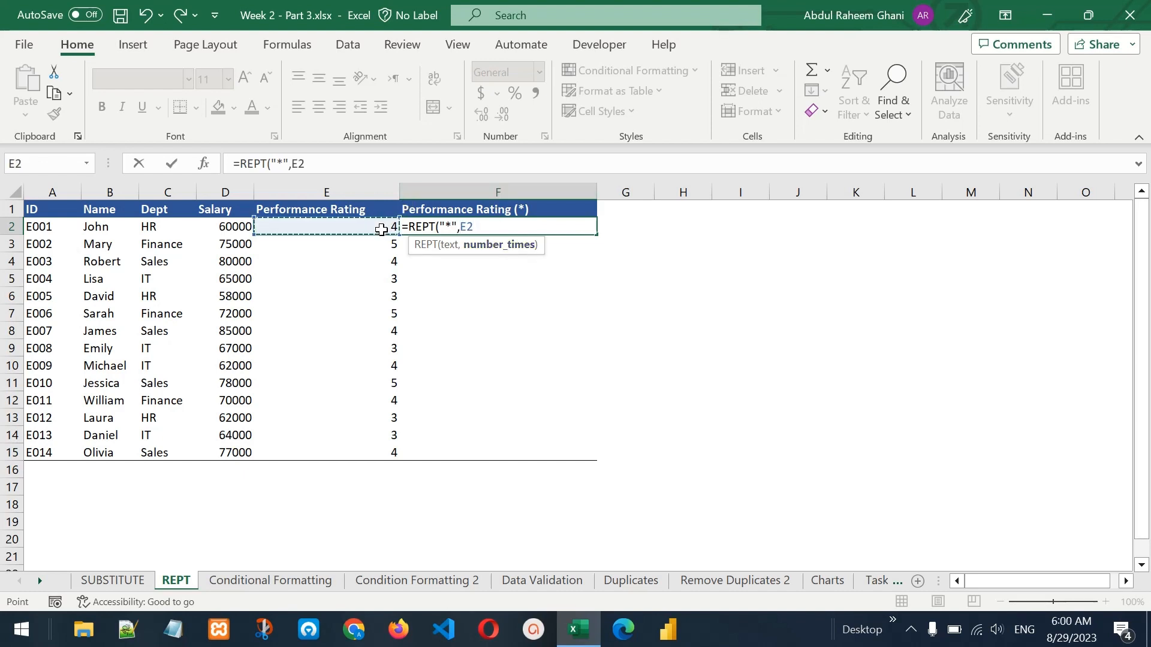
pyautogui.write(')')
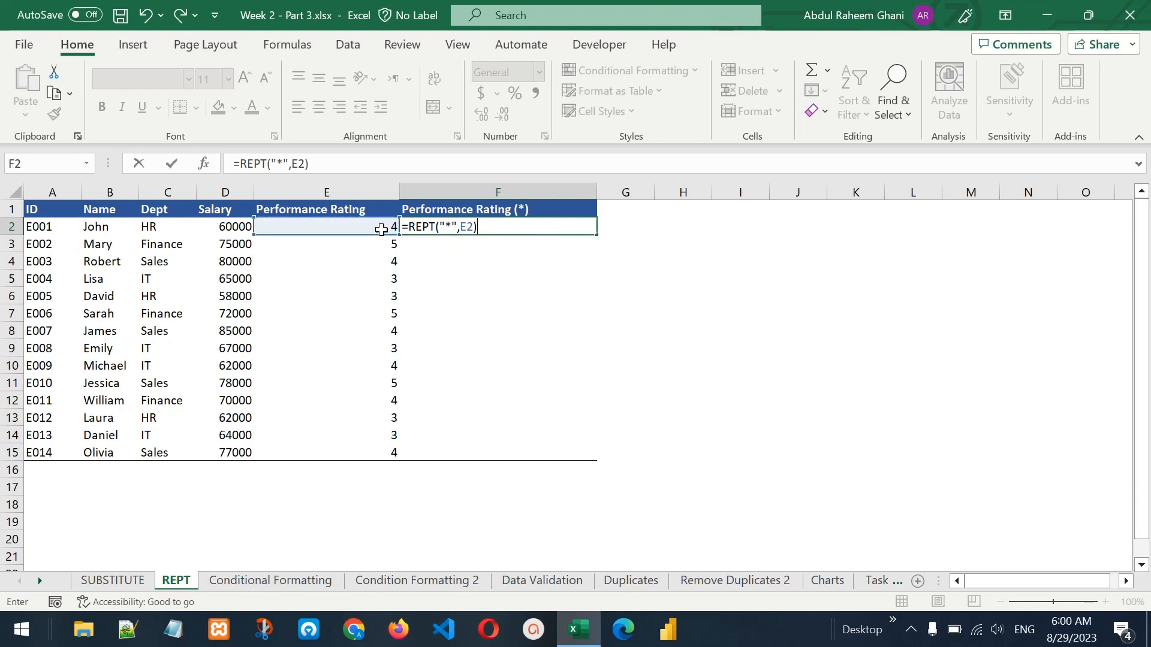
pyautogui.press('Return')
pyautogui.press('Up')
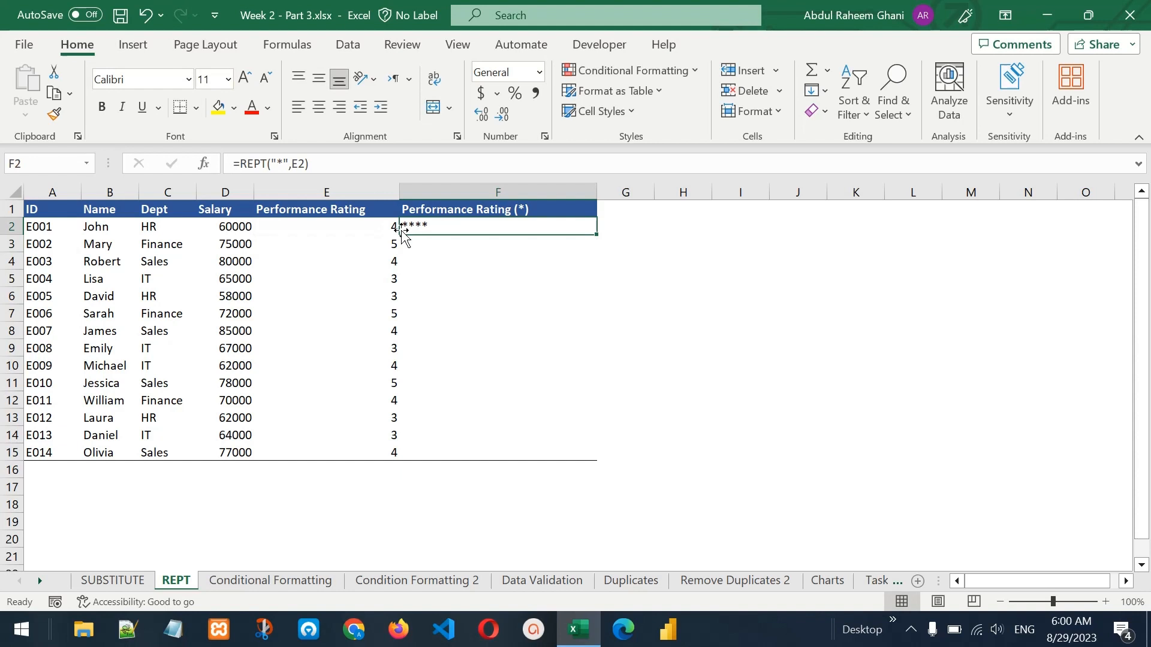
# Fill the REPT formula from F2 down to F15.
pyautogui.click(367, 227)
pyautogui.click(558, 228)
pyautogui.moveTo(596, 235); pyautogui.dragTo(602, 457)
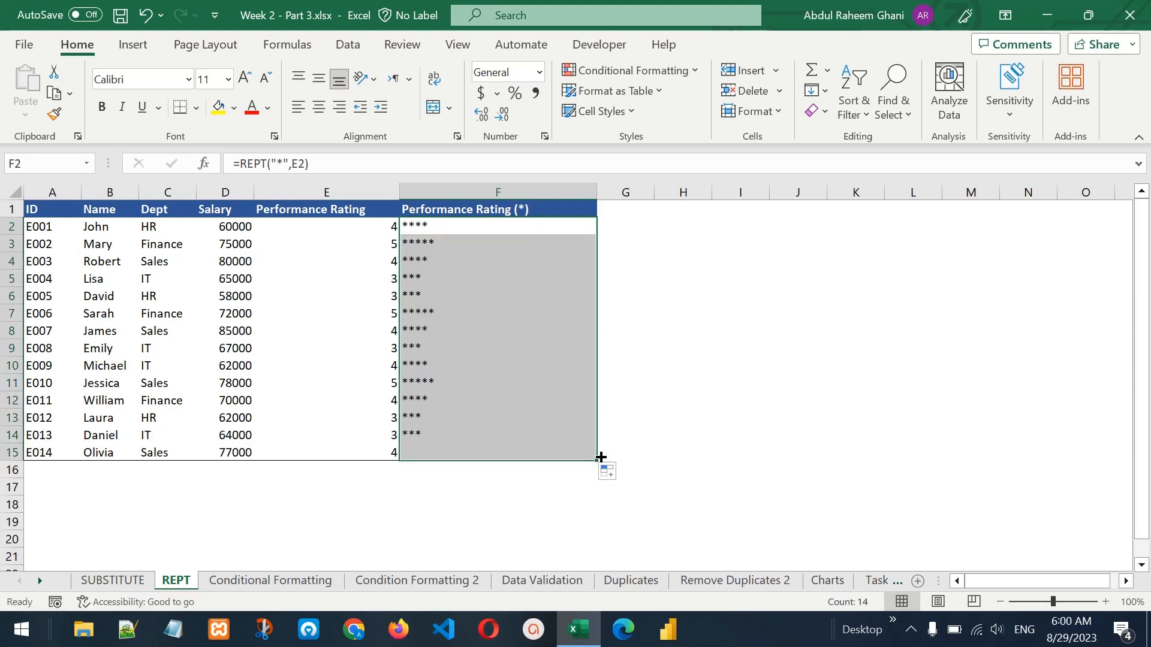
# Examine the REPT formulas and asterisk ratings down the Performance Rating (*) column from F2 to F11.
pyautogui.click(477, 354)
pyautogui.click(431, 231)
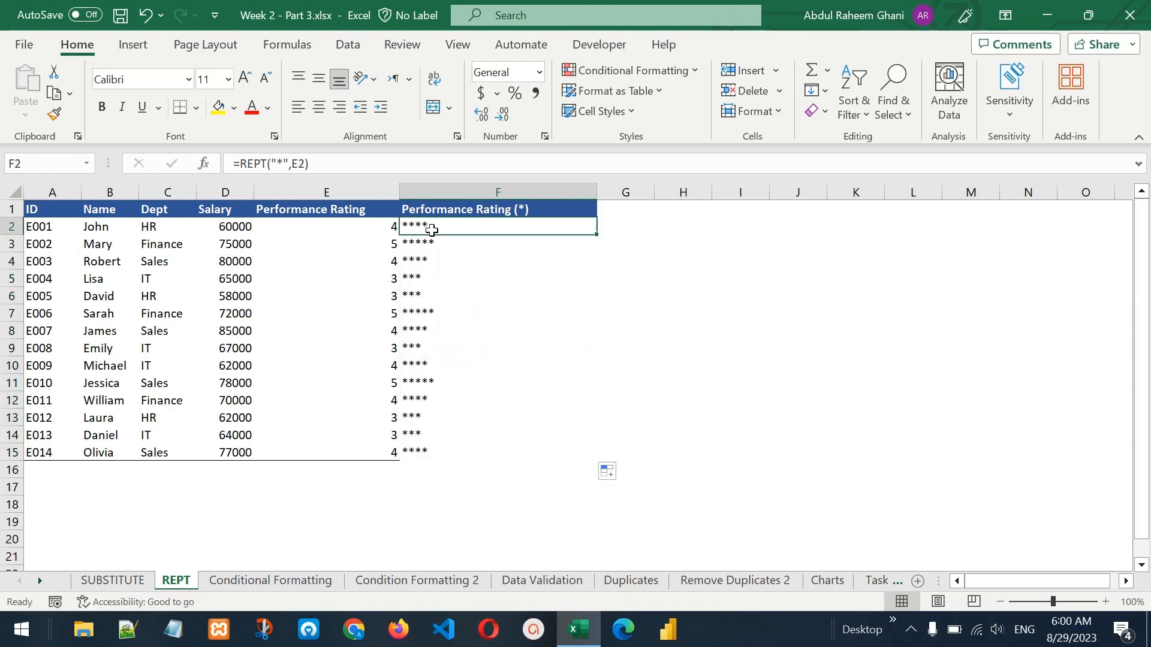
pyautogui.press('Down')
pyautogui.press('Down')
pyautogui.press('Down')
pyautogui.press('Down')
pyautogui.press('Down')
pyautogui.press('Down')
pyautogui.press('Down')
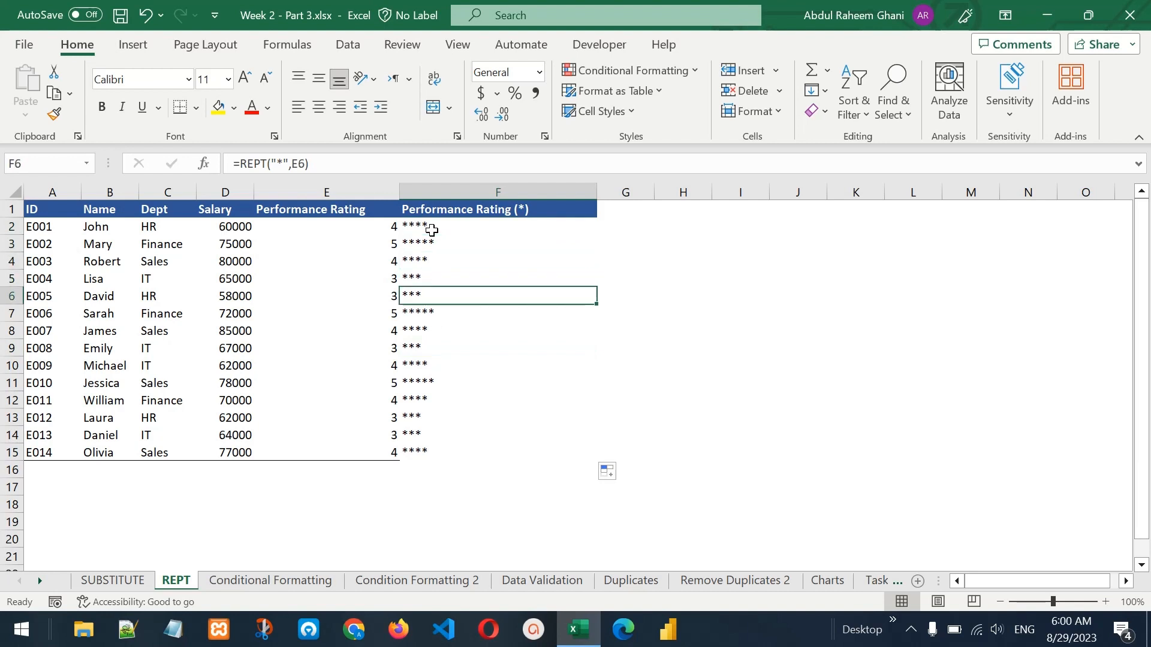
pyautogui.press('Down')
pyautogui.press('Down')
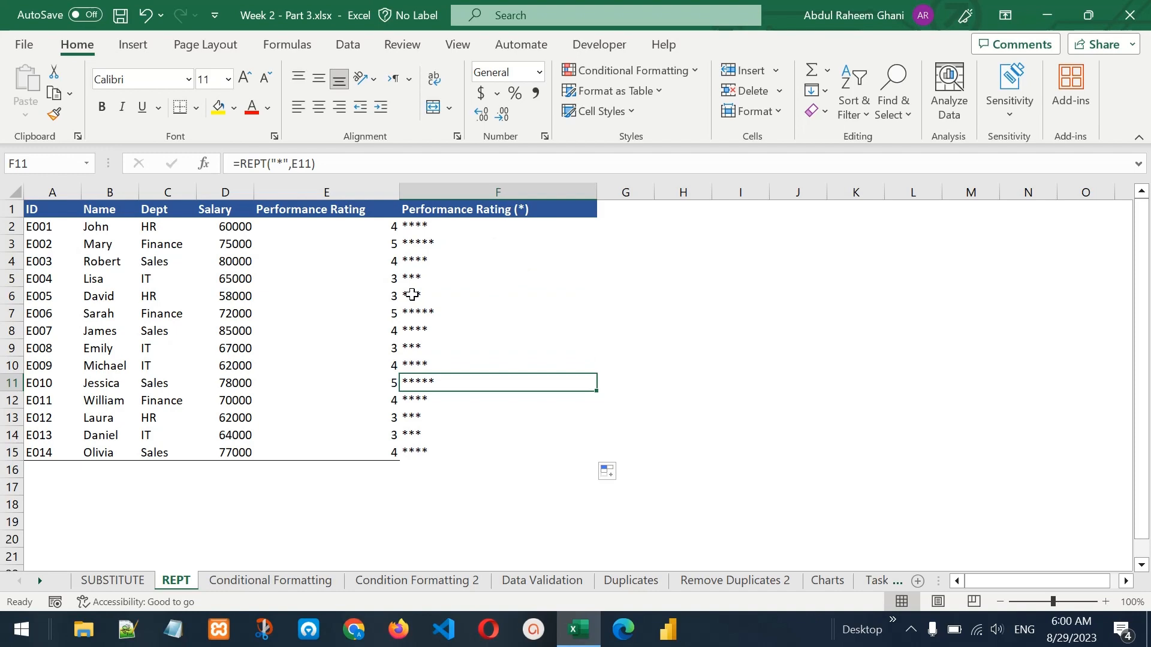
# On the Conditional Formatting sheet, apply blue gradient data bars to the first table's Sales values in B2:B13.
pyautogui.hotkey('ctrl', 'pagedown')
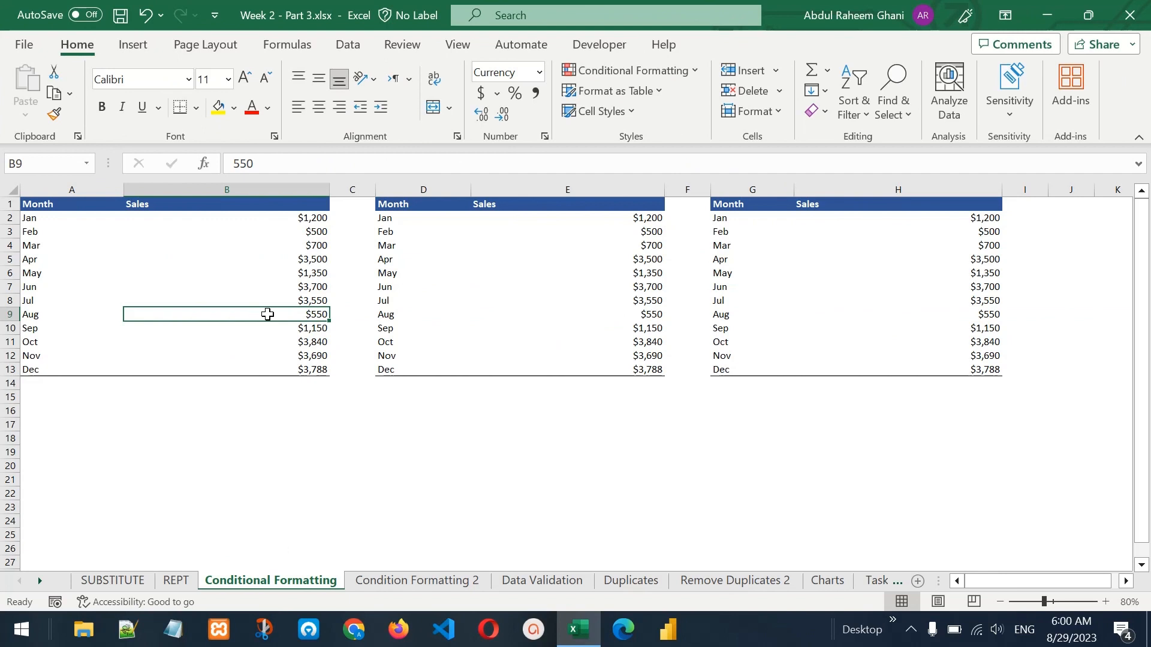
pyautogui.click(50, 202)
pyautogui.click(149, 203)
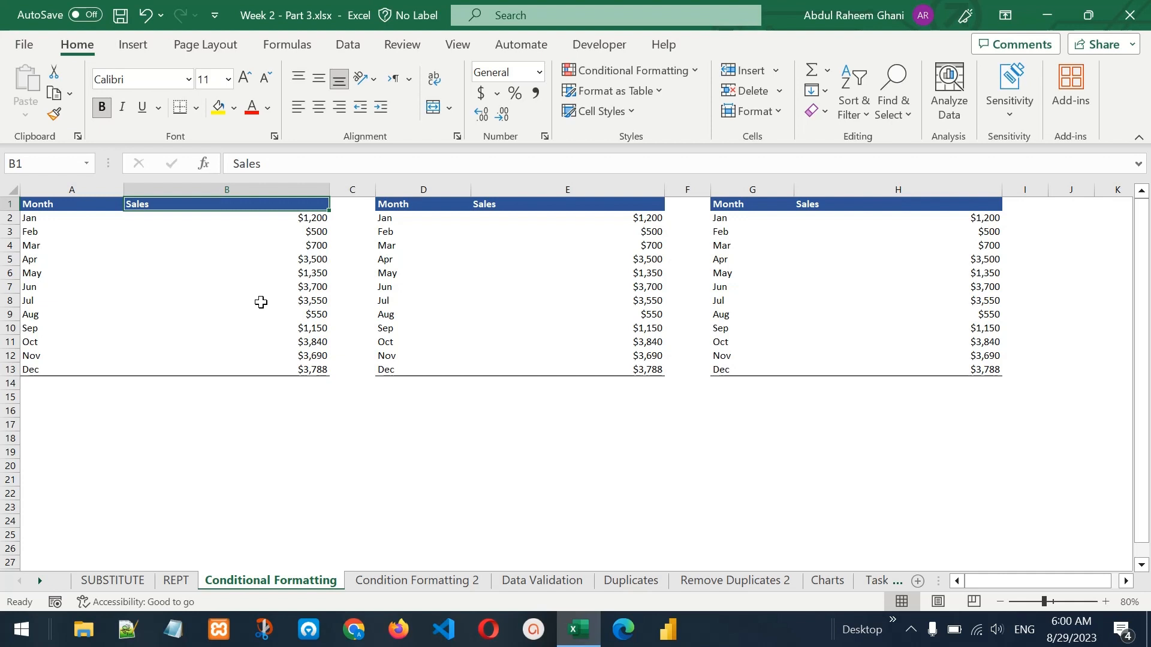
pyautogui.moveTo(288, 218); pyautogui.dragTo(285, 368)
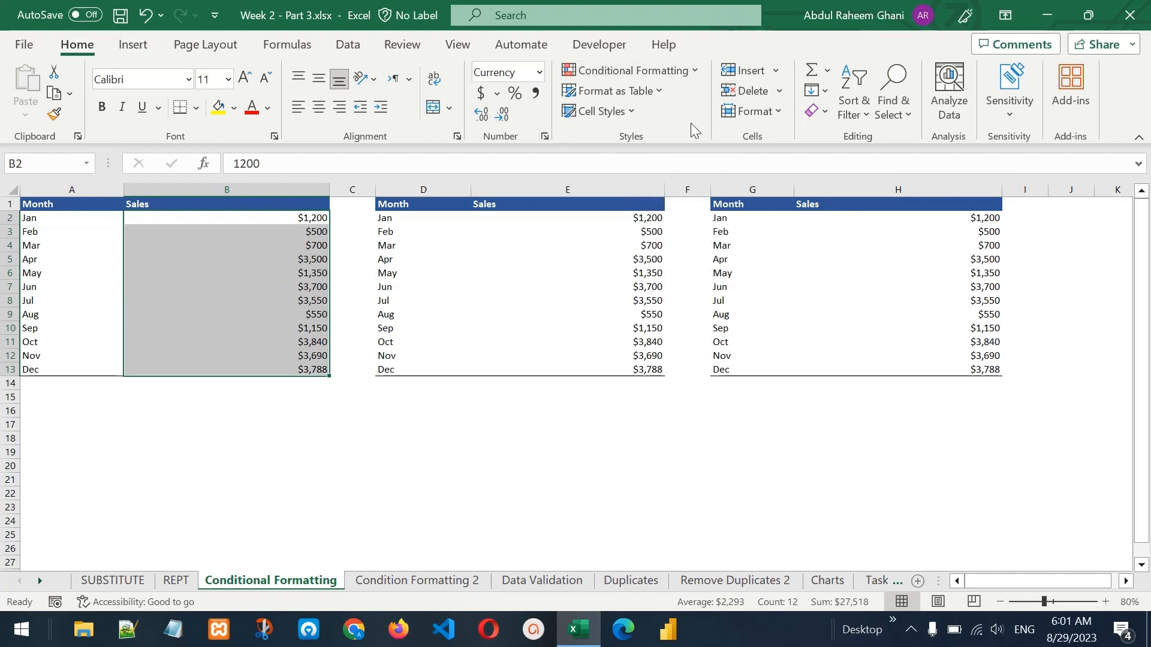
pyautogui.click(691, 72)
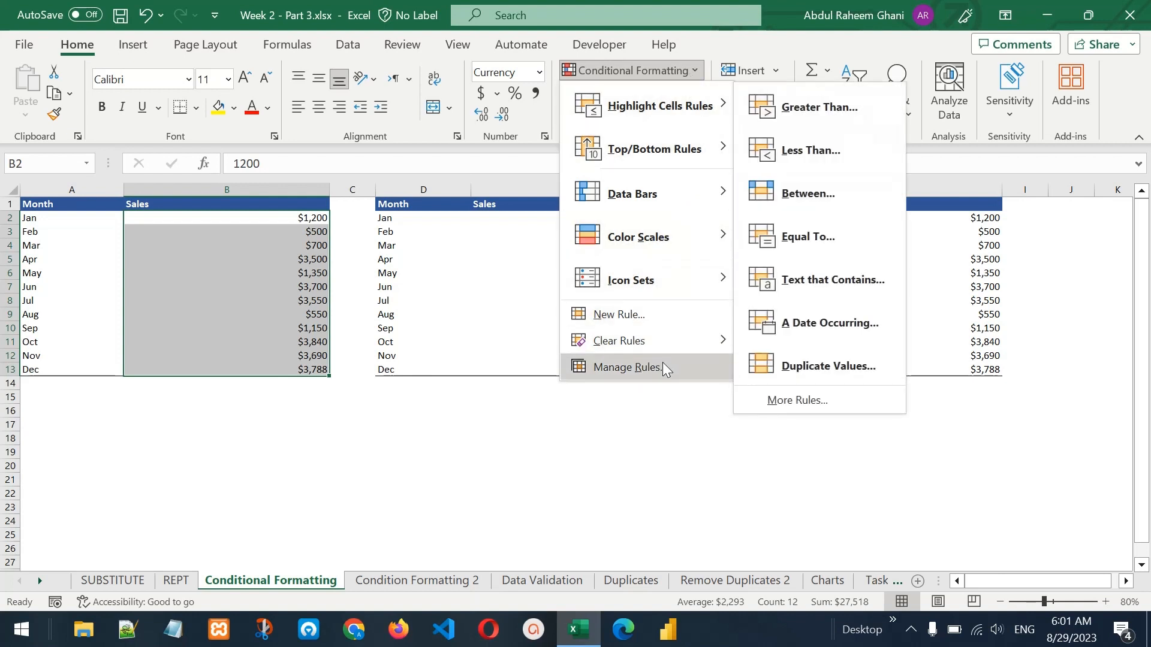
pyautogui.moveTo(672, 194)
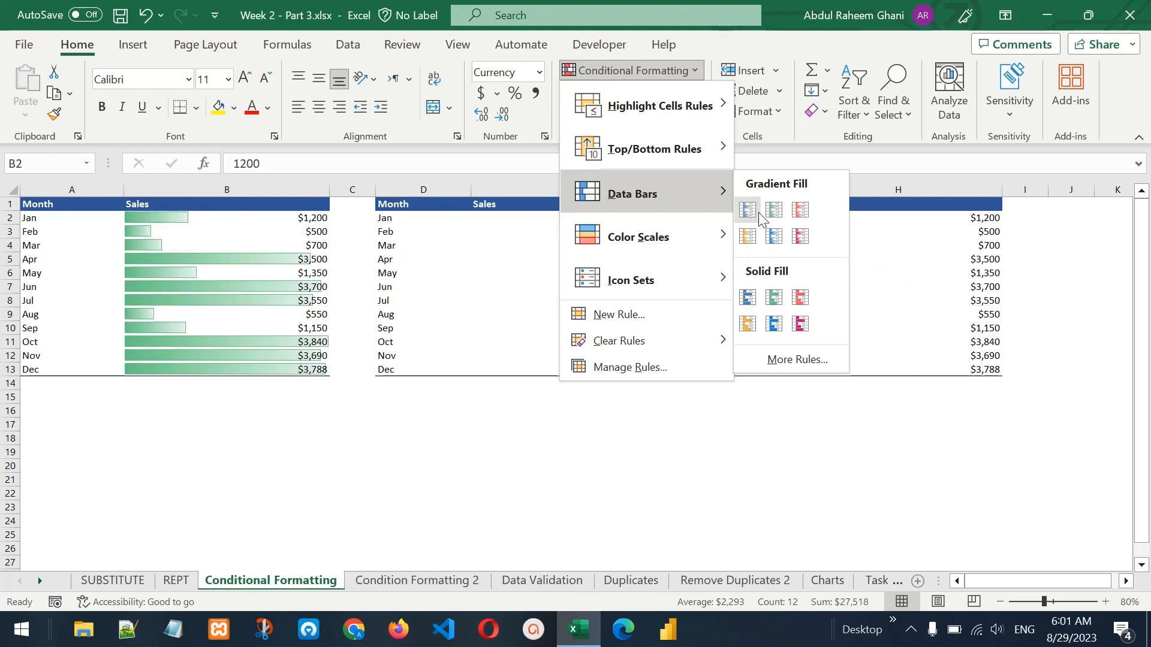
pyautogui.click(750, 214)
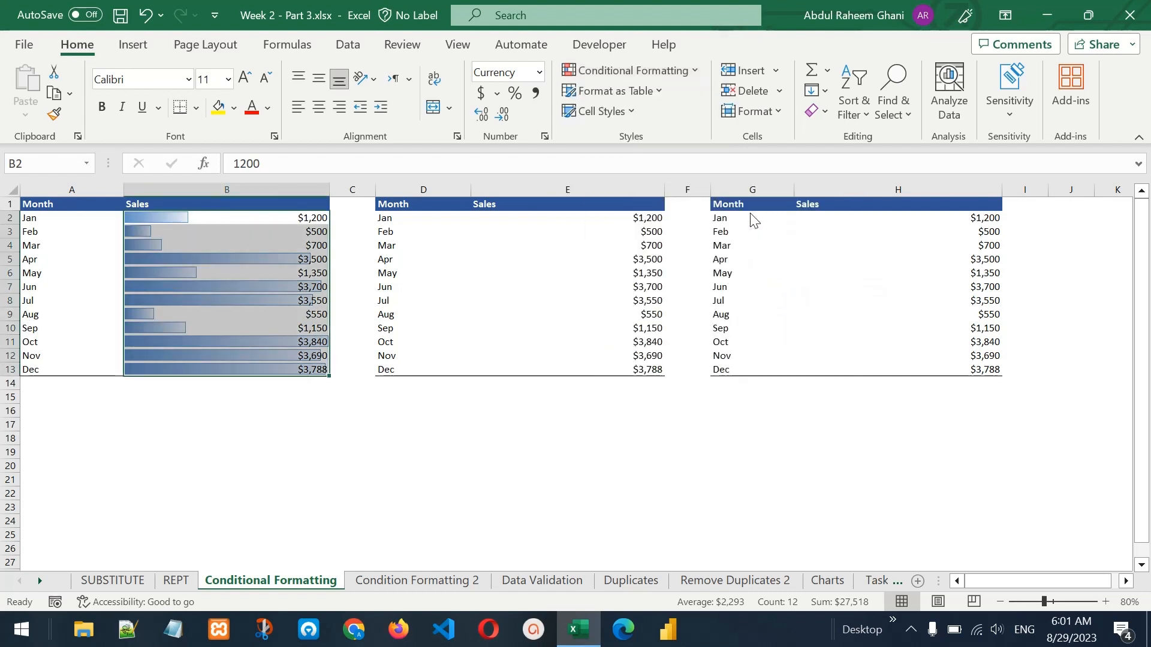
pyautogui.click(218, 297)
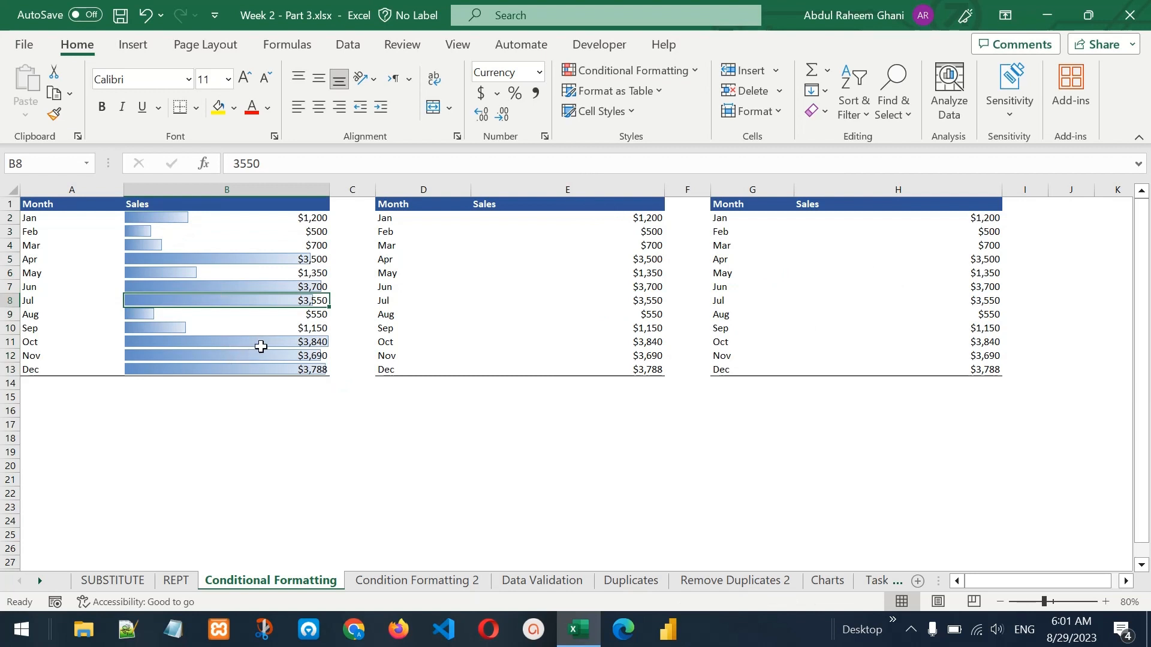
pyautogui.click(182, 314)
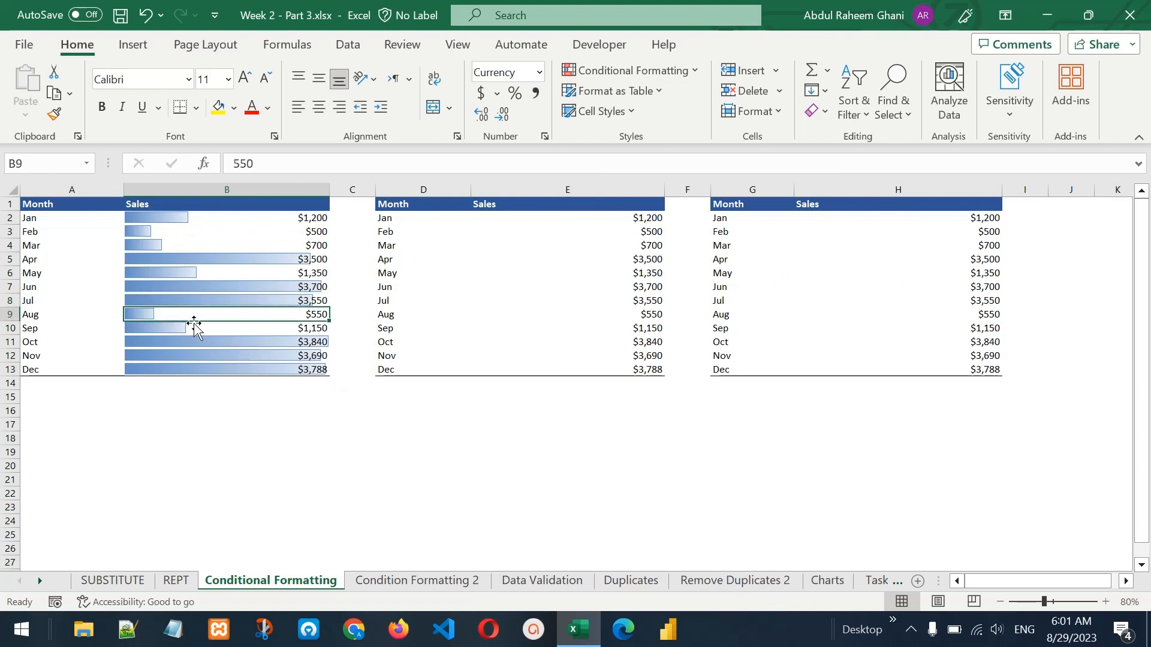
pyautogui.click(223, 354)
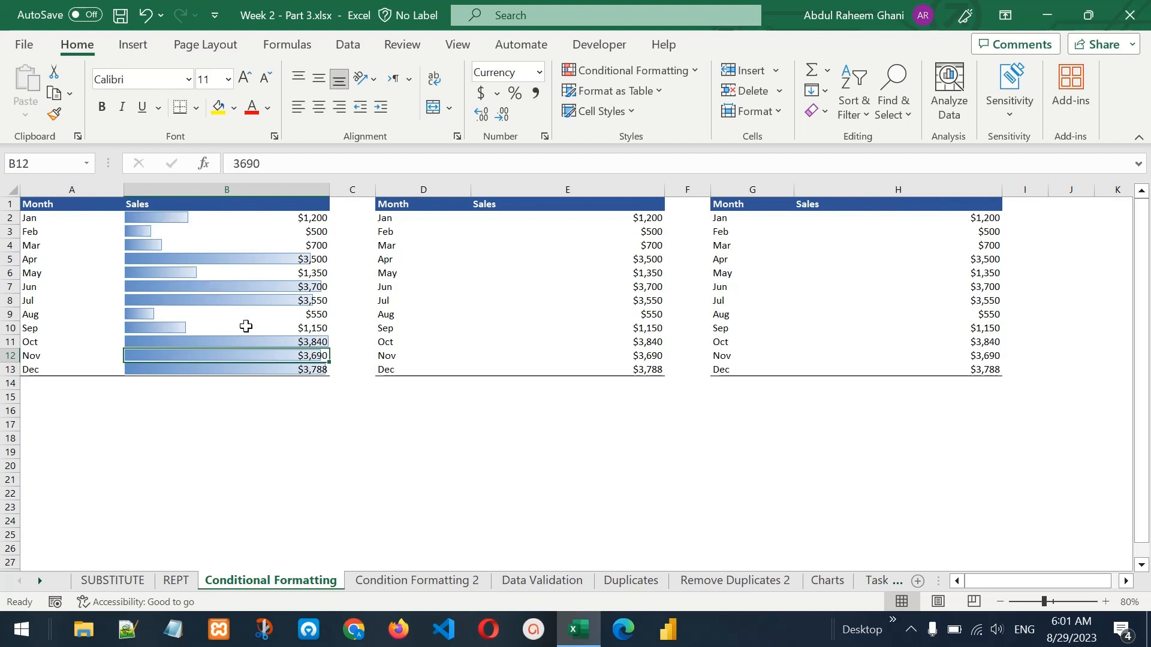
# Apply the green-yellow-red color scale to the second table's Sales values in E2:E13.
pyautogui.moveTo(630, 222); pyautogui.dragTo(626, 369)
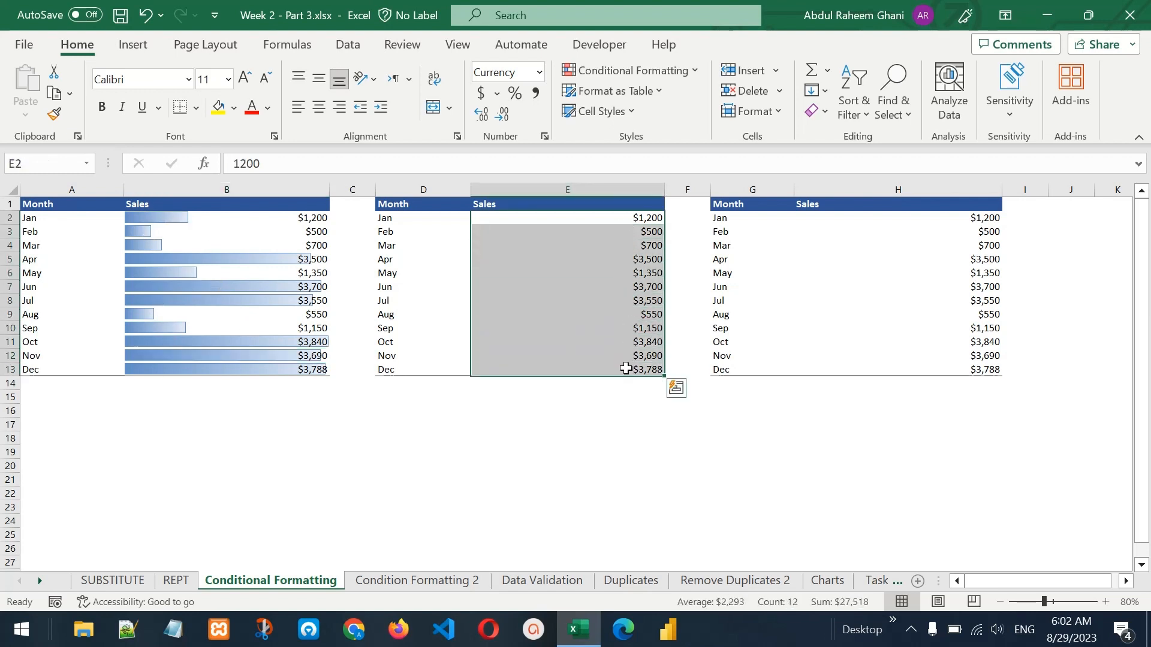
pyautogui.click(659, 66)
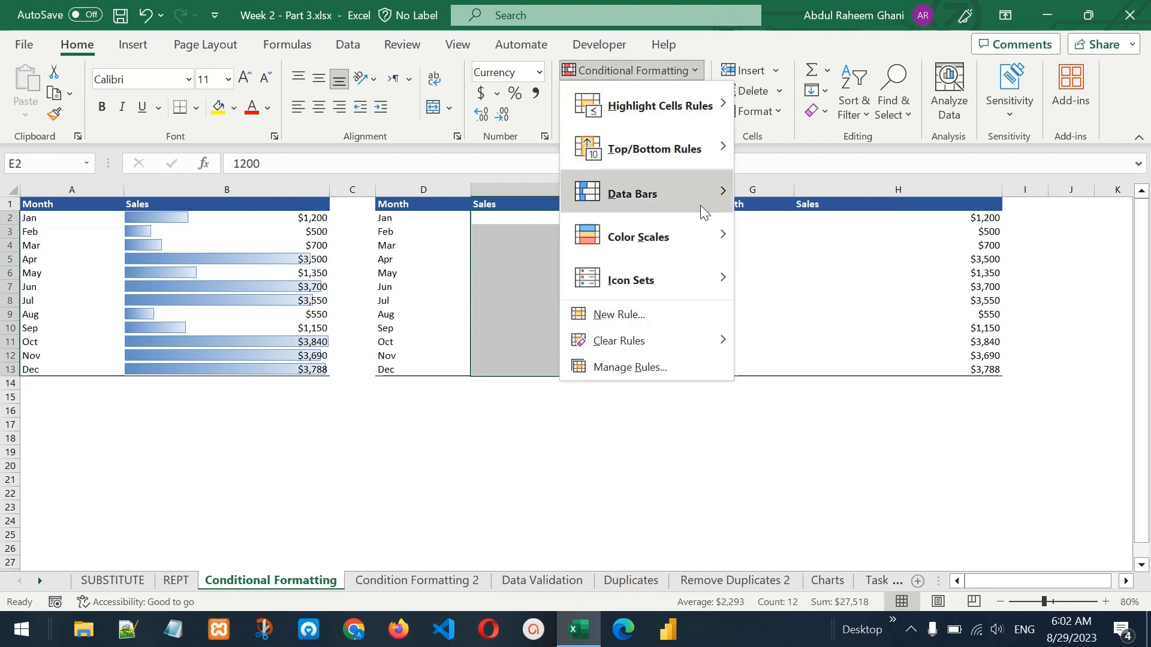
pyautogui.moveTo(693, 236)
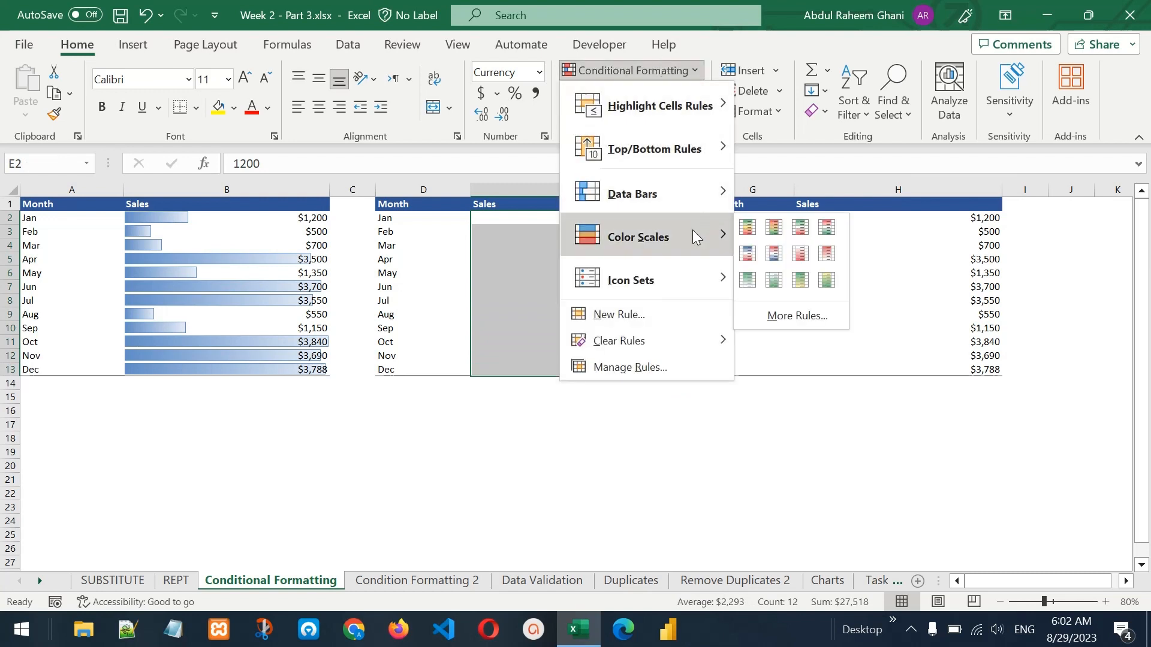
pyautogui.click(748, 227)
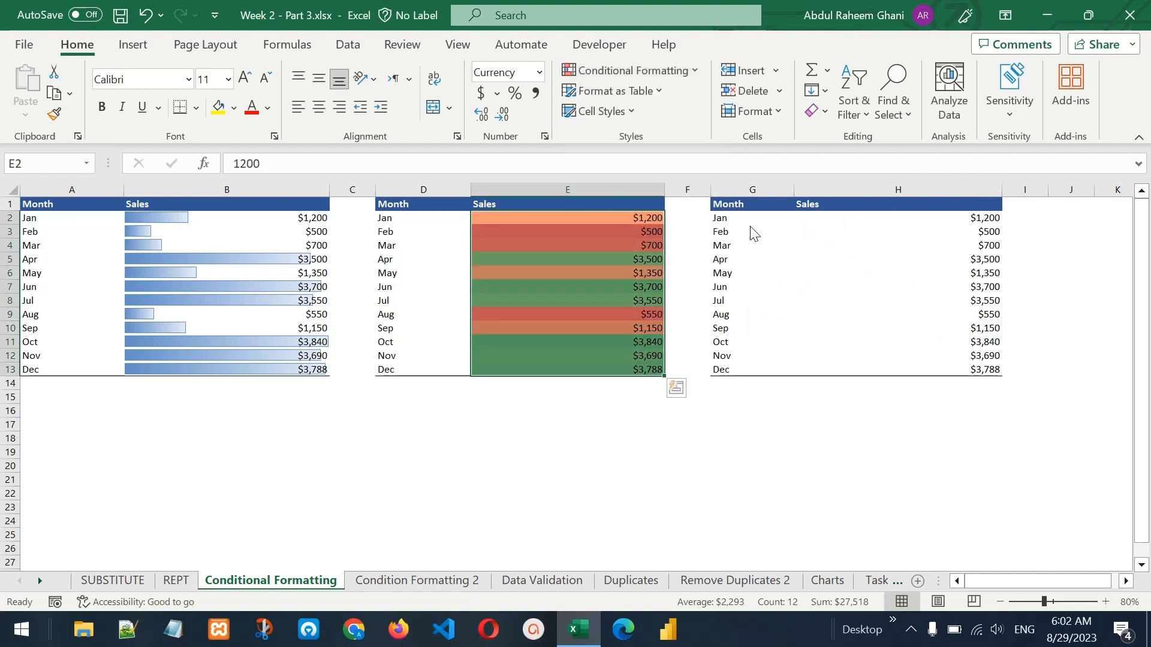
pyautogui.click(557, 312)
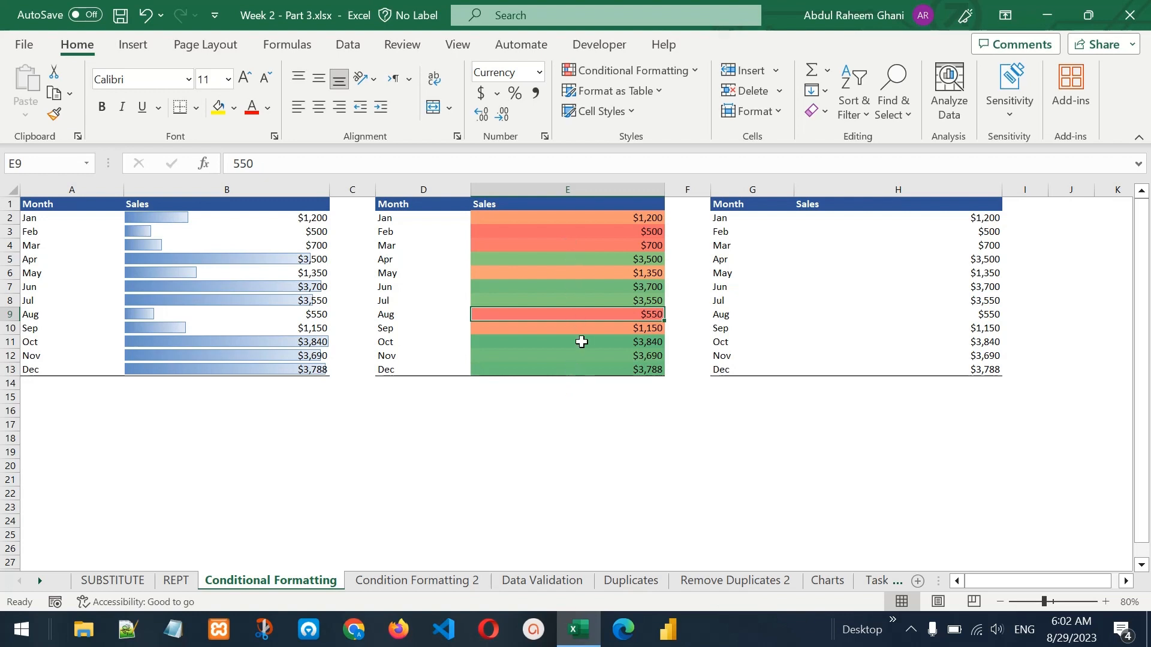
pyautogui.moveTo(582, 341); pyautogui.dragTo(579, 372)
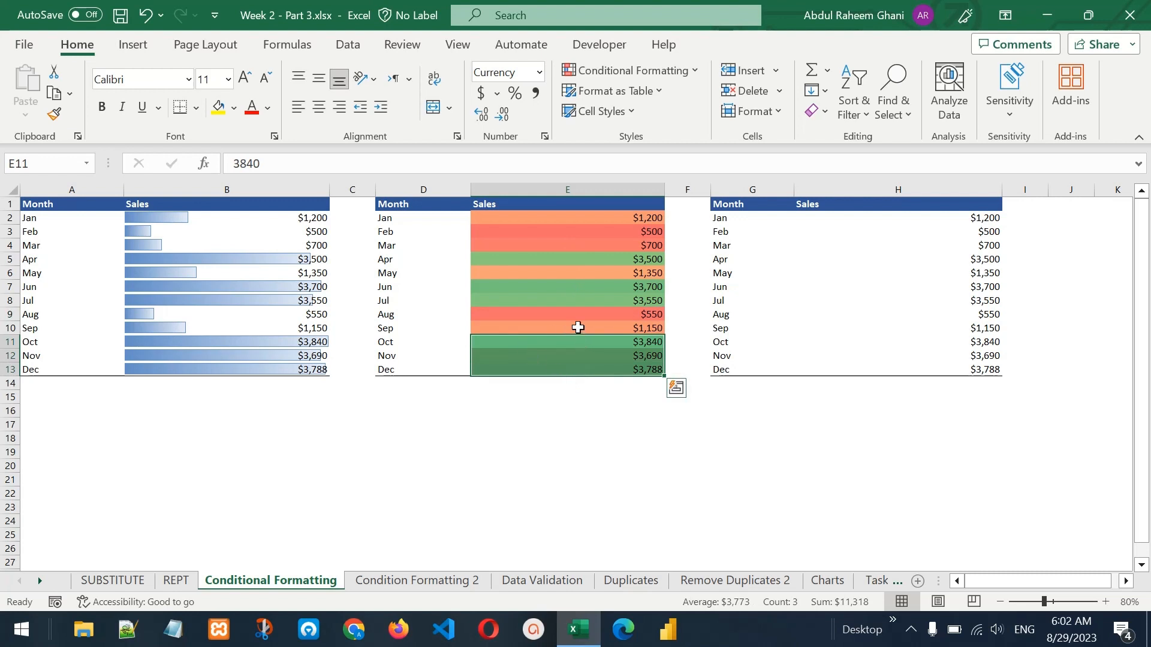
pyautogui.click(578, 327)
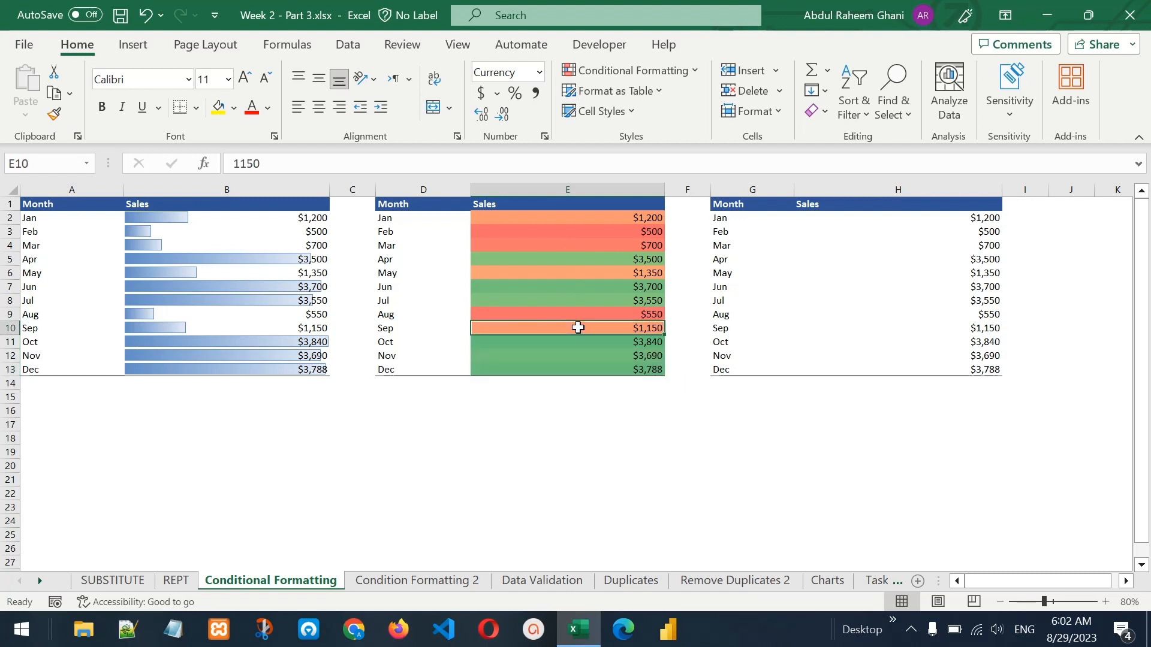
pyautogui.click(555, 317)
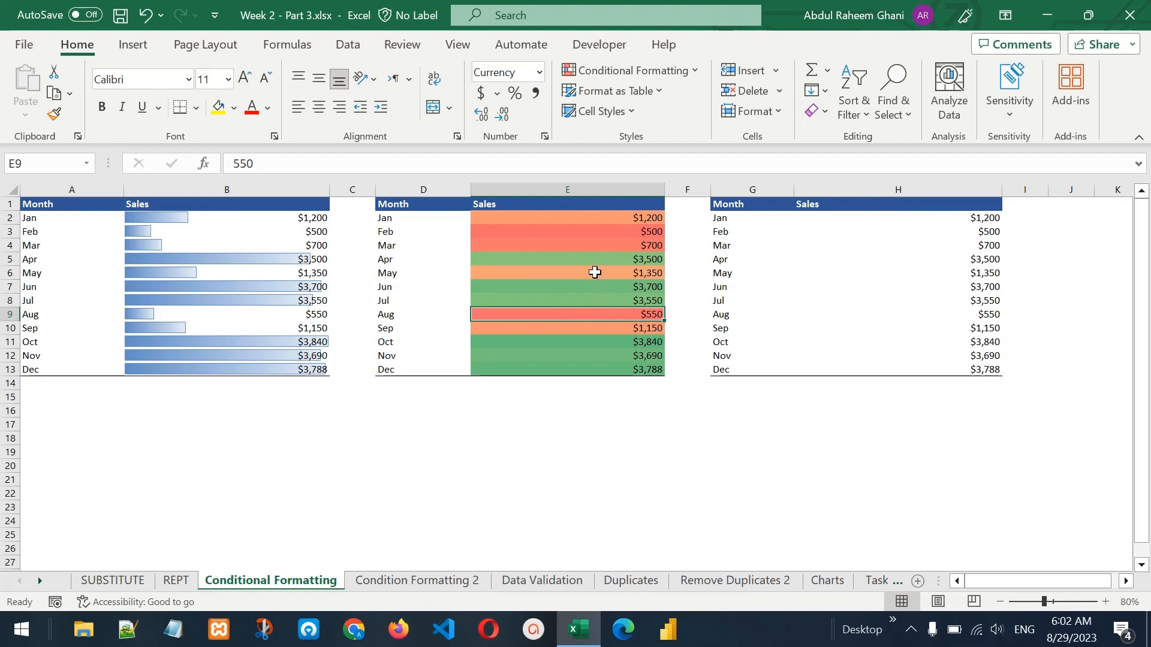
# Apply the colored three-arrow directional icon set to the third table's Sales values in H2:H13.
pyautogui.click(971, 219)
pyautogui.moveTo(971, 219); pyautogui.dragTo(960, 370)
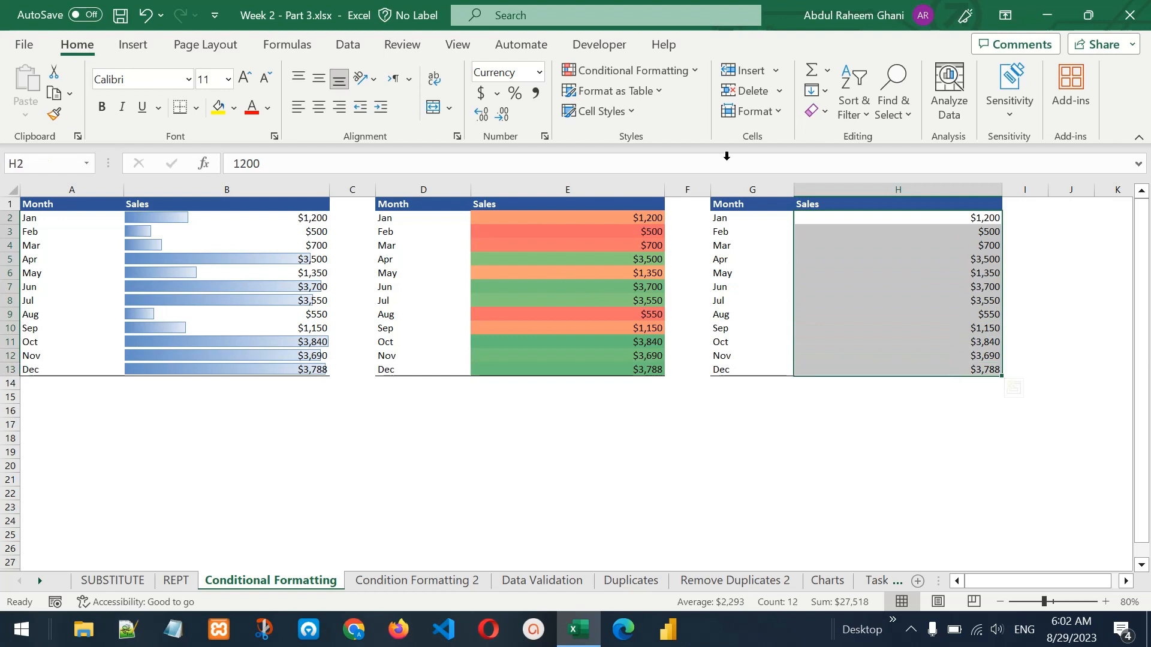
pyautogui.click(665, 71)
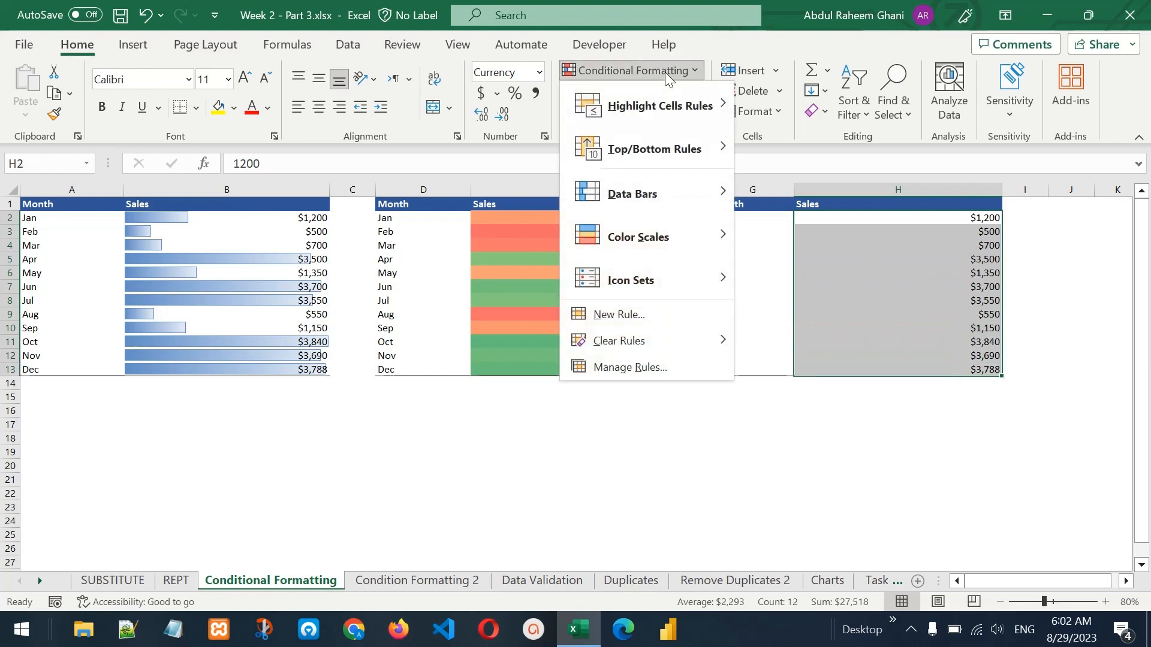
pyautogui.moveTo(696, 285)
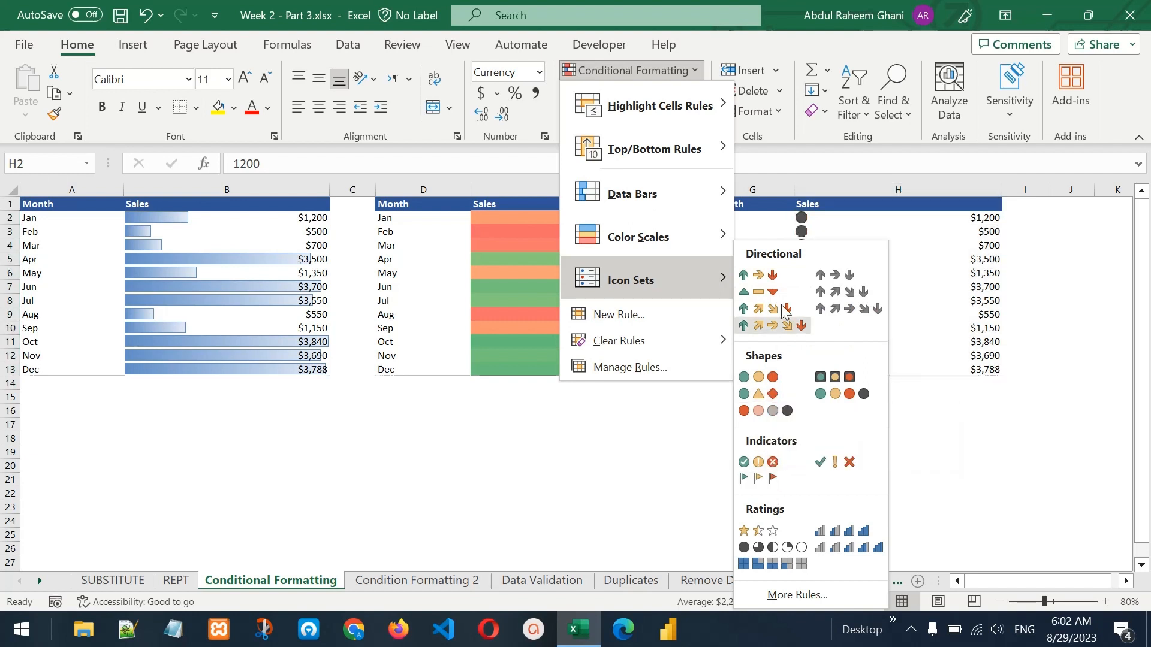
pyautogui.click(758, 278)
pyautogui.click(872, 303)
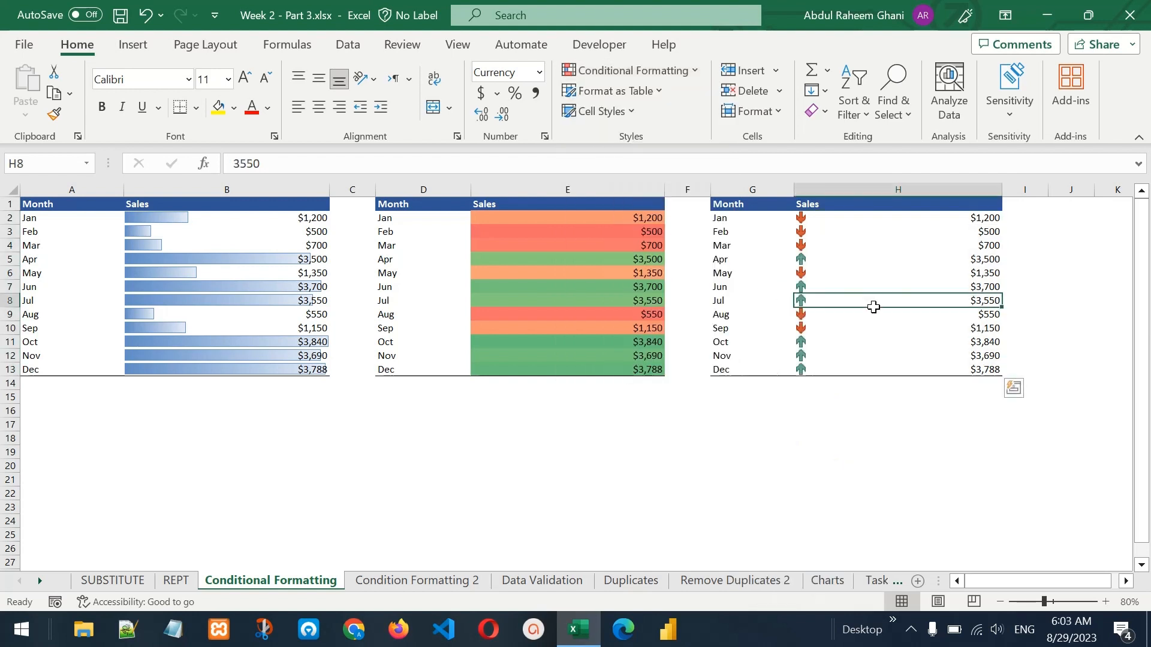
pyautogui.click(821, 346)
pyautogui.moveTo(821, 346); pyautogui.dragTo(823, 370)
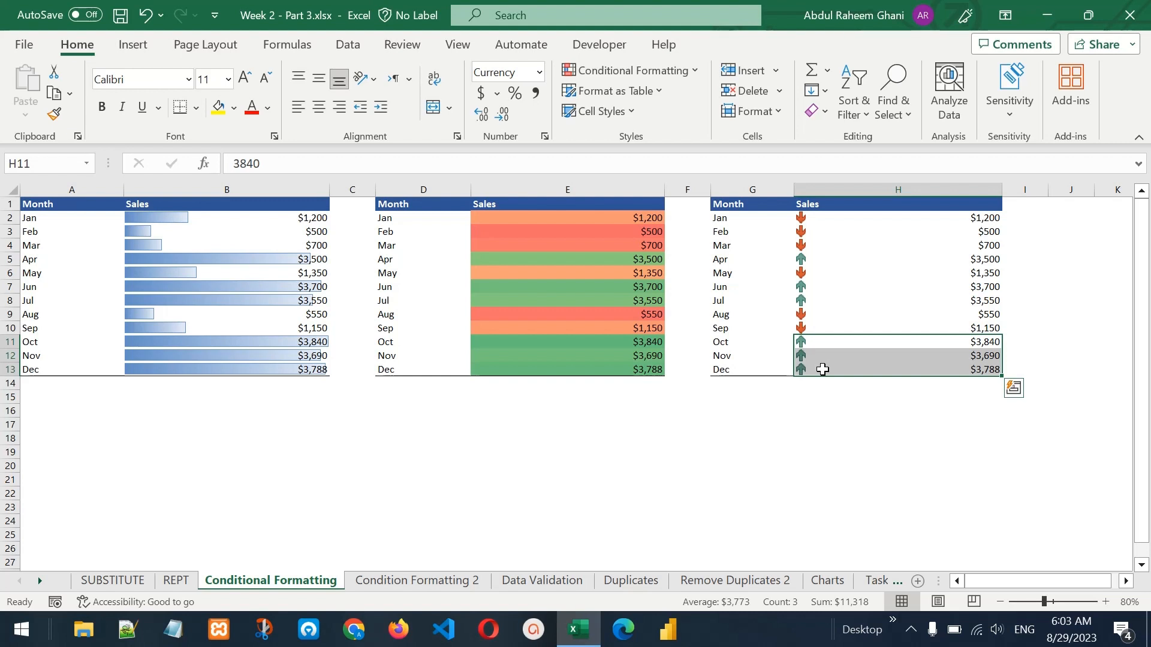
pyautogui.click(826, 324)
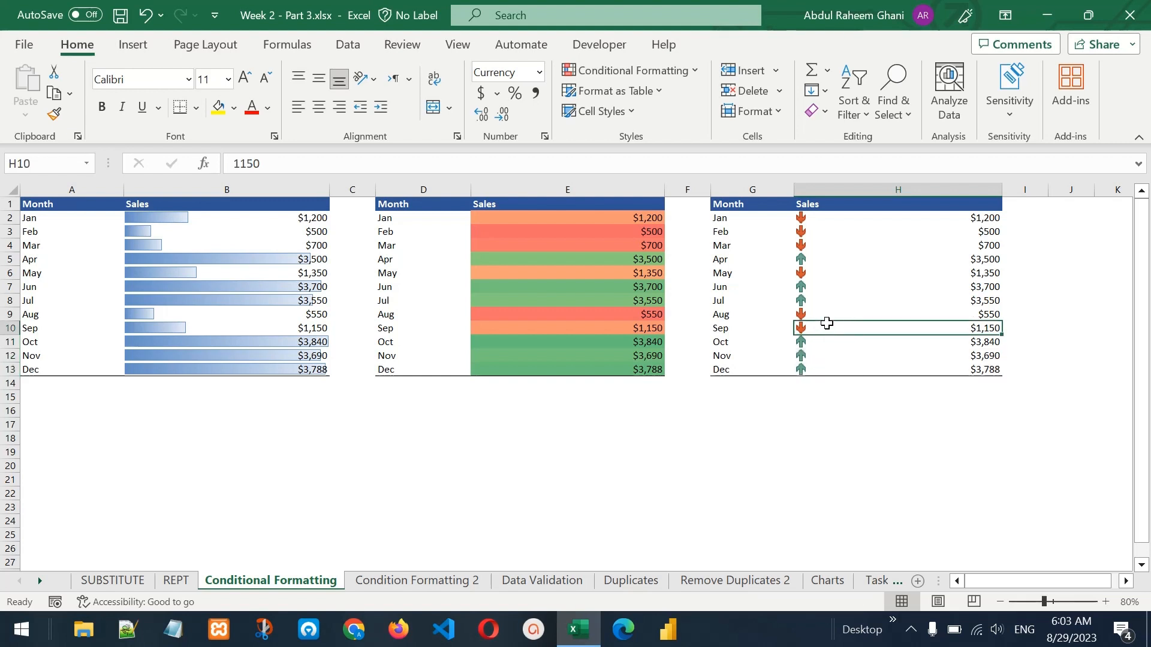
pyautogui.click(824, 314)
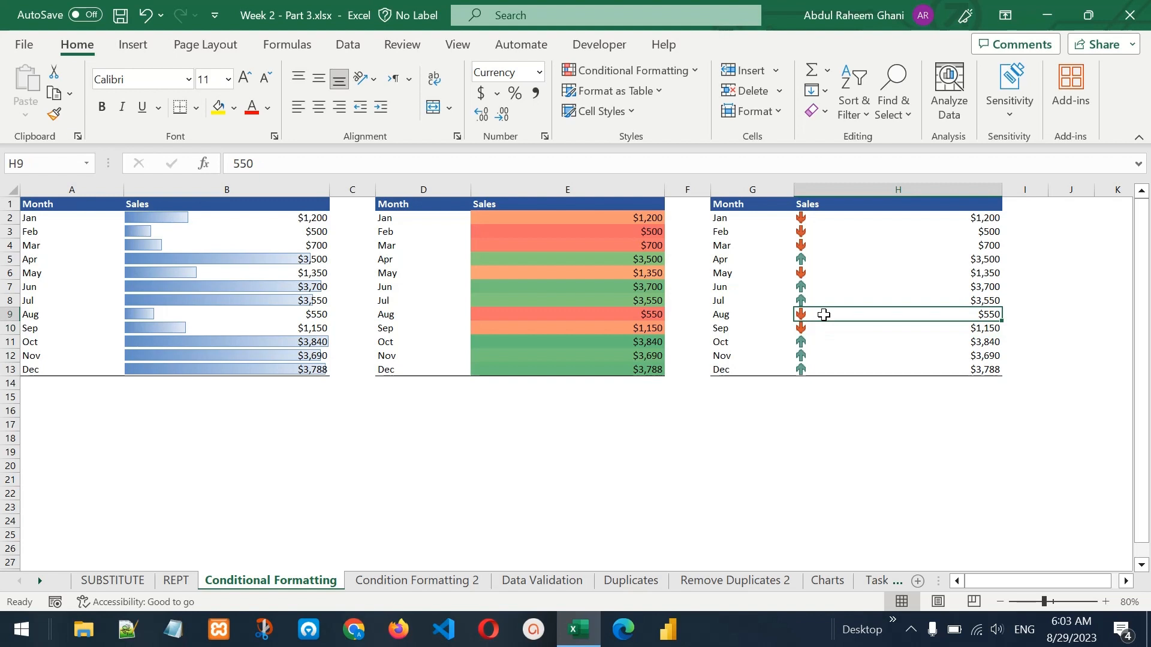
# Change the icon set on H2:H13 to the circled three-symbol indicators with check mark, exclamation mark and cross.
pyautogui.moveTo(843, 220); pyautogui.dragTo(843, 371)
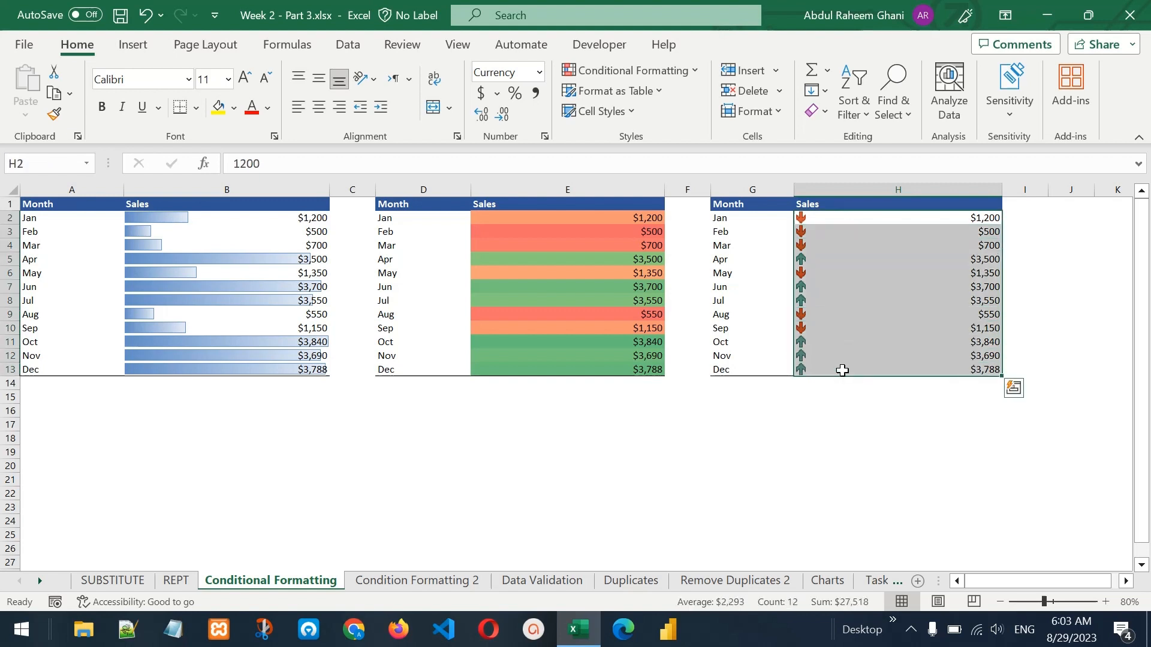
pyautogui.click(636, 72)
pyautogui.moveTo(631, 280)
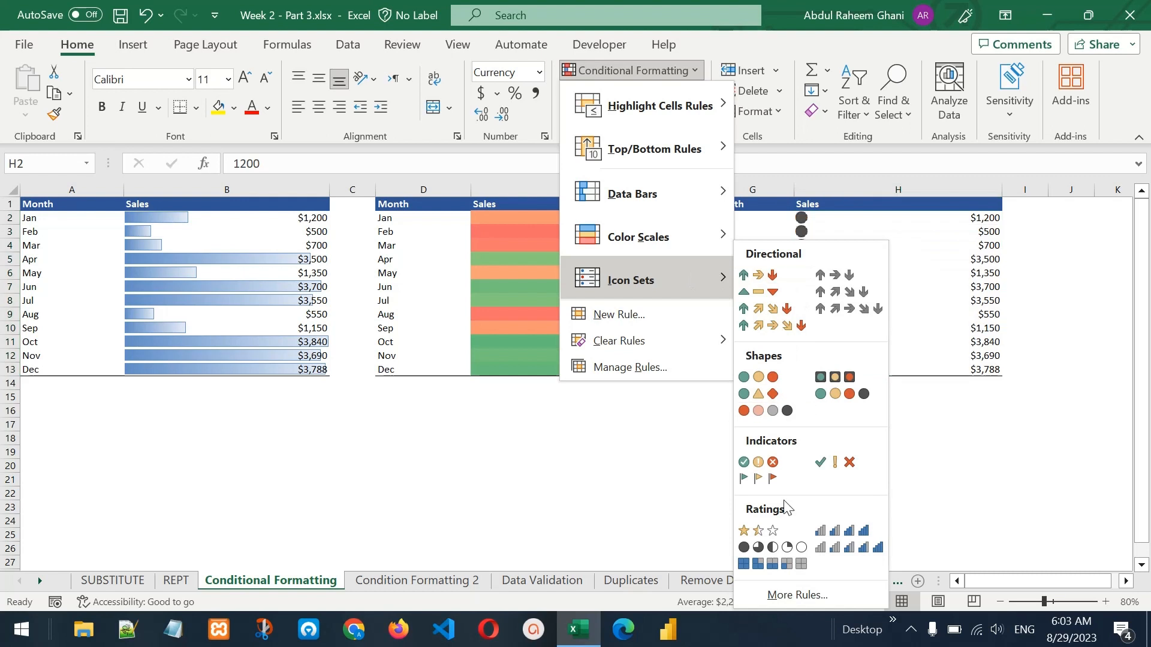
pyautogui.click(759, 462)
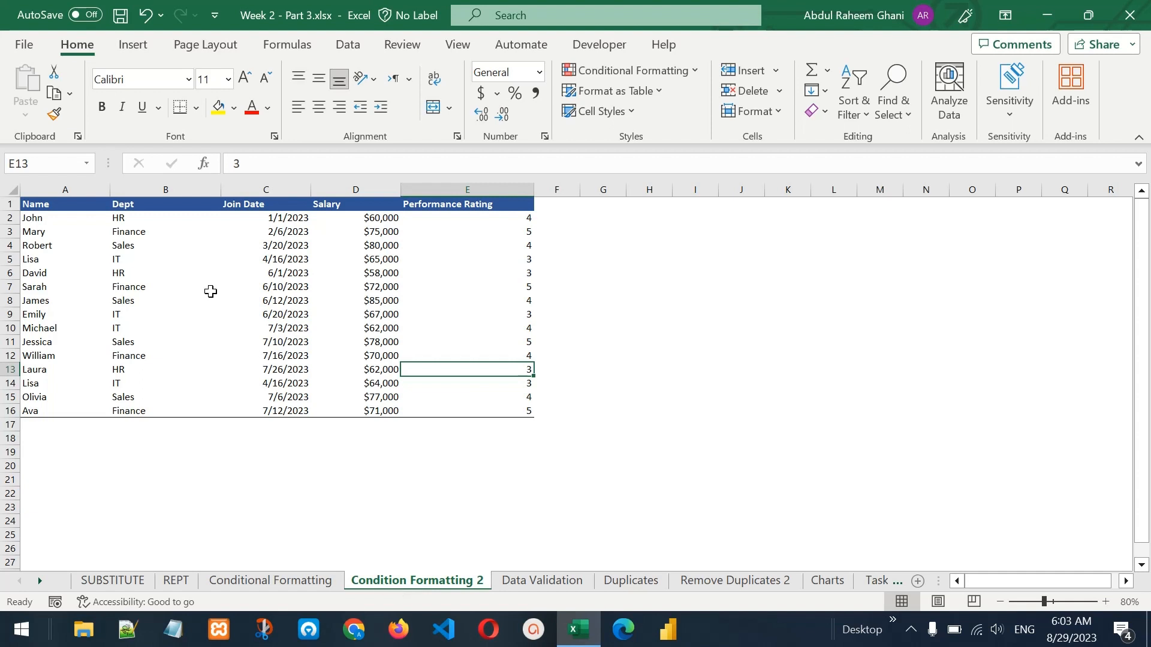
# On the Condition Formatting 2 sheet, start a Greater Than highlight rule for the Salary values in D2:D16.
pyautogui.click(211, 291)
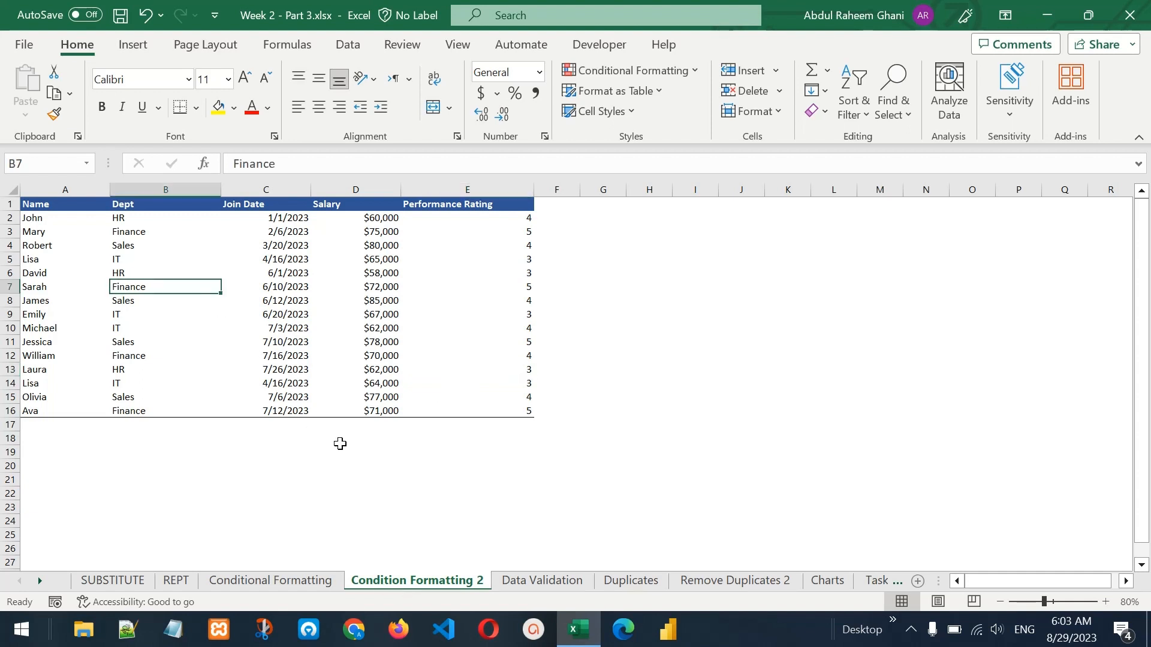
pyautogui.click(661, 70)
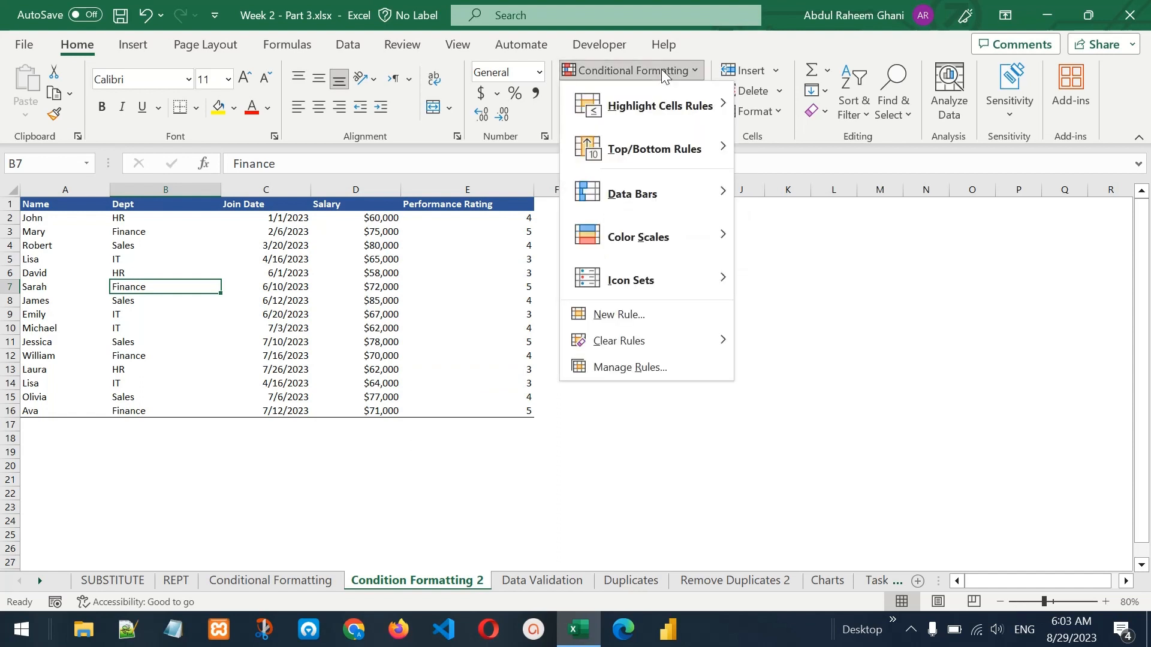
pyautogui.moveTo(691, 100)
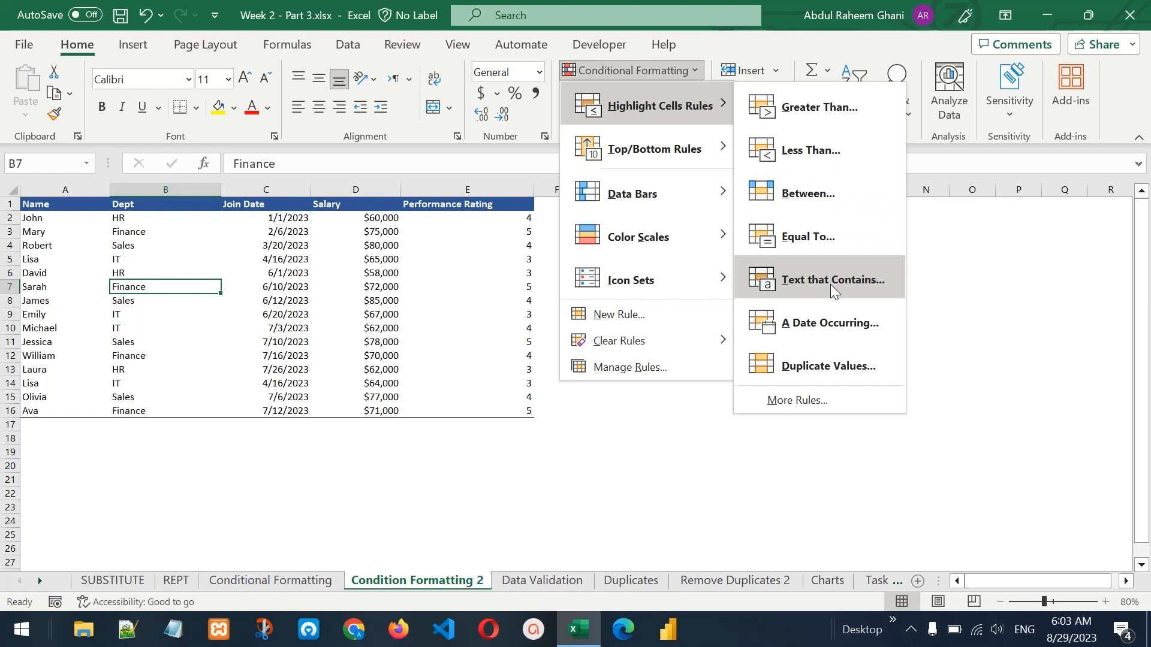
pyautogui.moveTo(380, 217); pyautogui.dragTo(382, 413)
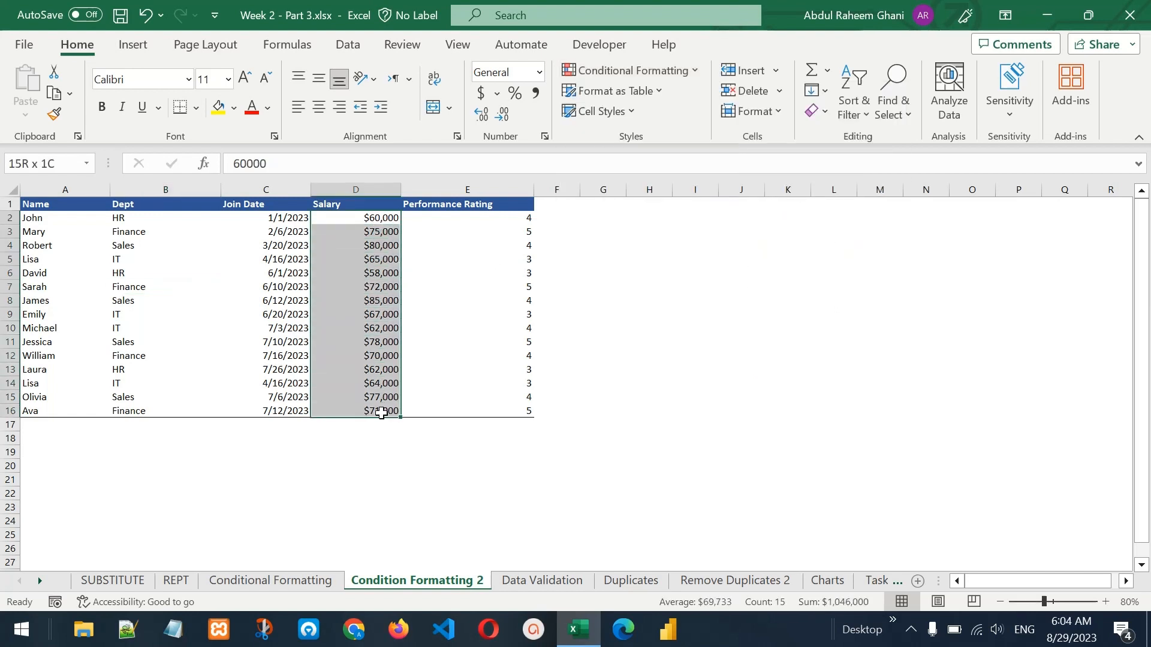
pyautogui.click(629, 73)
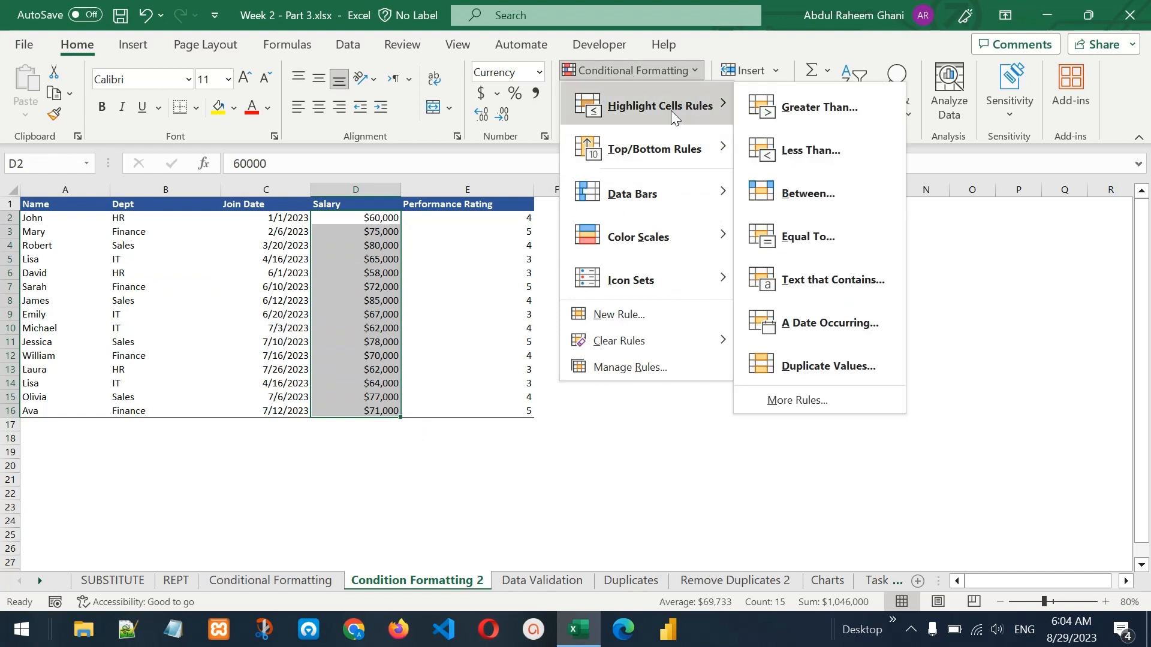
pyautogui.click(793, 111)
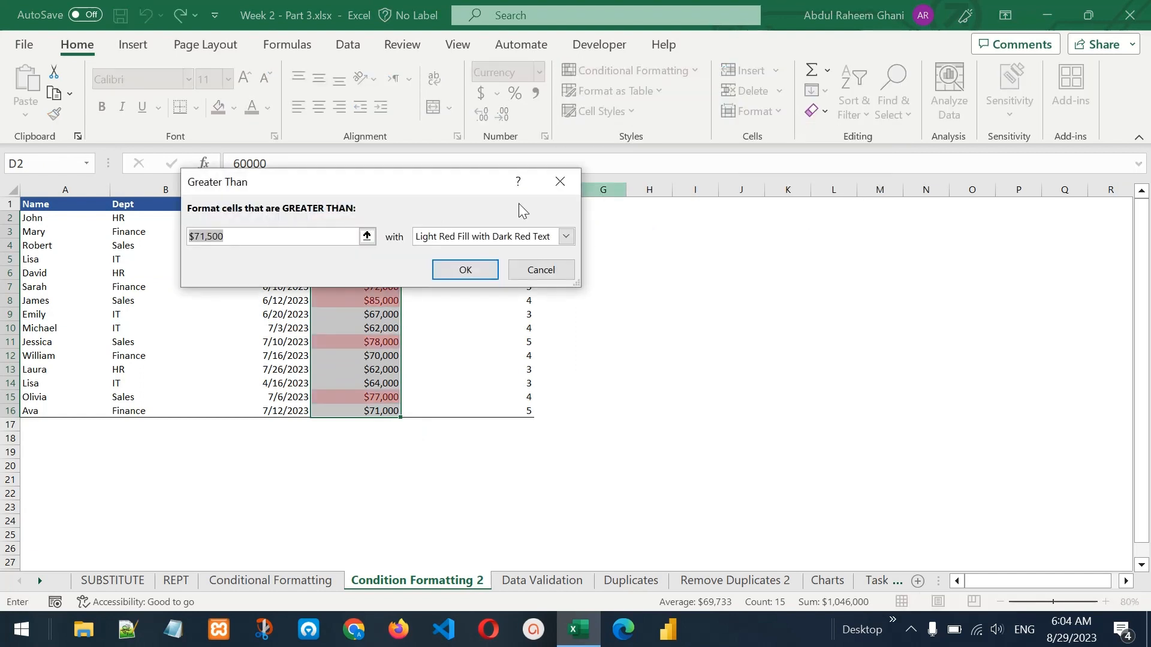
# Set the Greater Than rule's threshold for the Salary values to $70000.
pyautogui.moveTo(375, 185); pyautogui.dragTo(792, 194)
pyautogui.click(642, 247)
pyautogui.press('BackSpace')
pyautogui.press('BackSpace')
pyautogui.press('BackSpace')
pyautogui.press('BackSpace')
pyautogui.press('BackSpace')
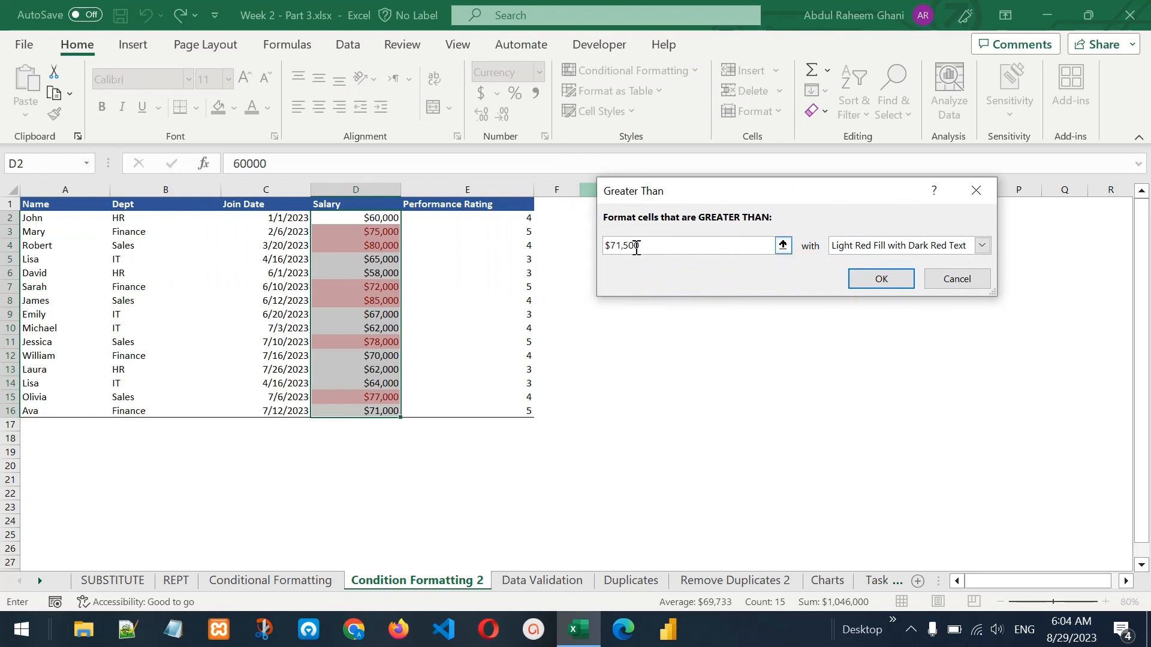
pyautogui.write('0000')
# Preview the yellow fill with dark yellow text and the green fill with dark green text for the Greater Than rule.
pyautogui.click(971, 247)
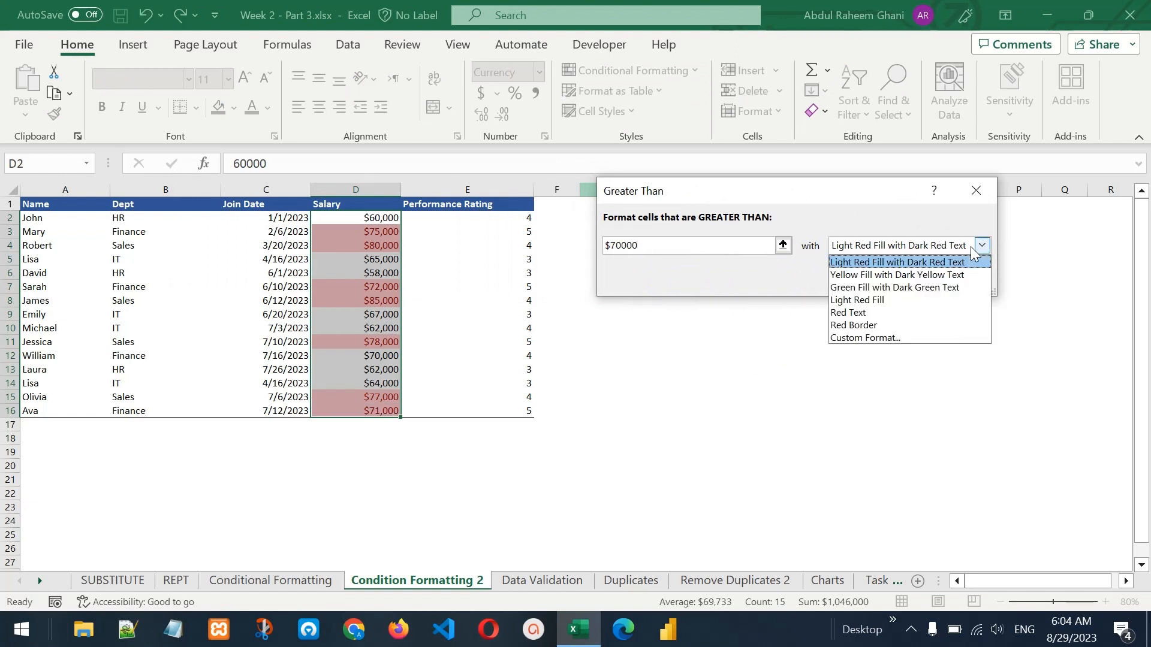
pyautogui.click(915, 275)
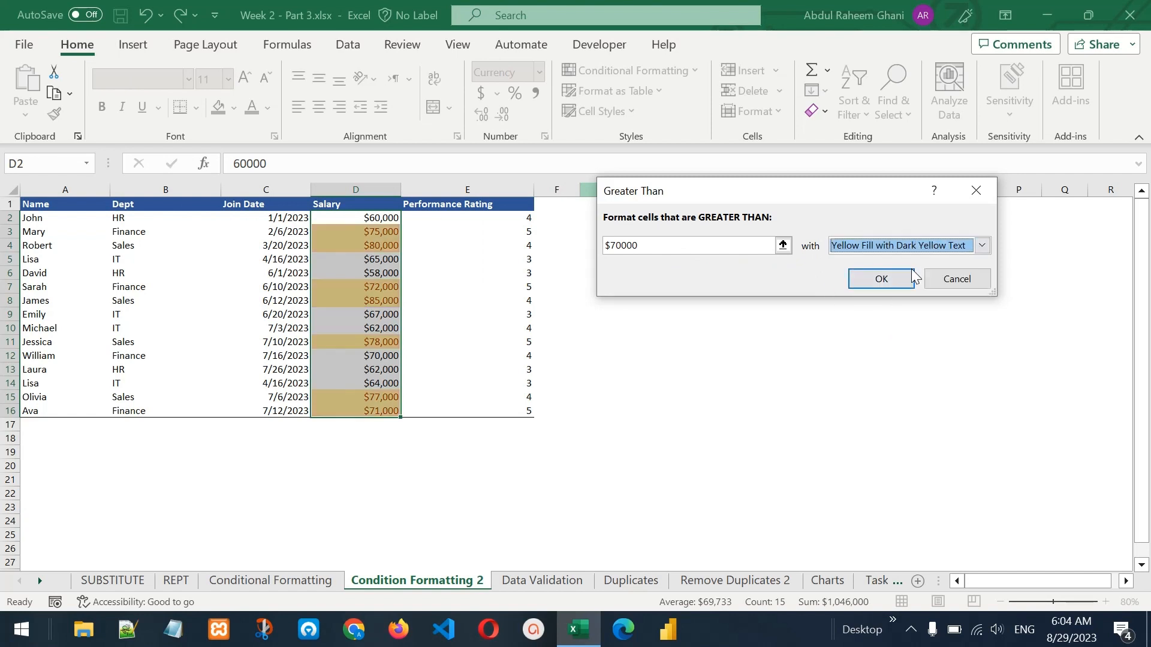
pyautogui.click(981, 246)
pyautogui.click(898, 287)
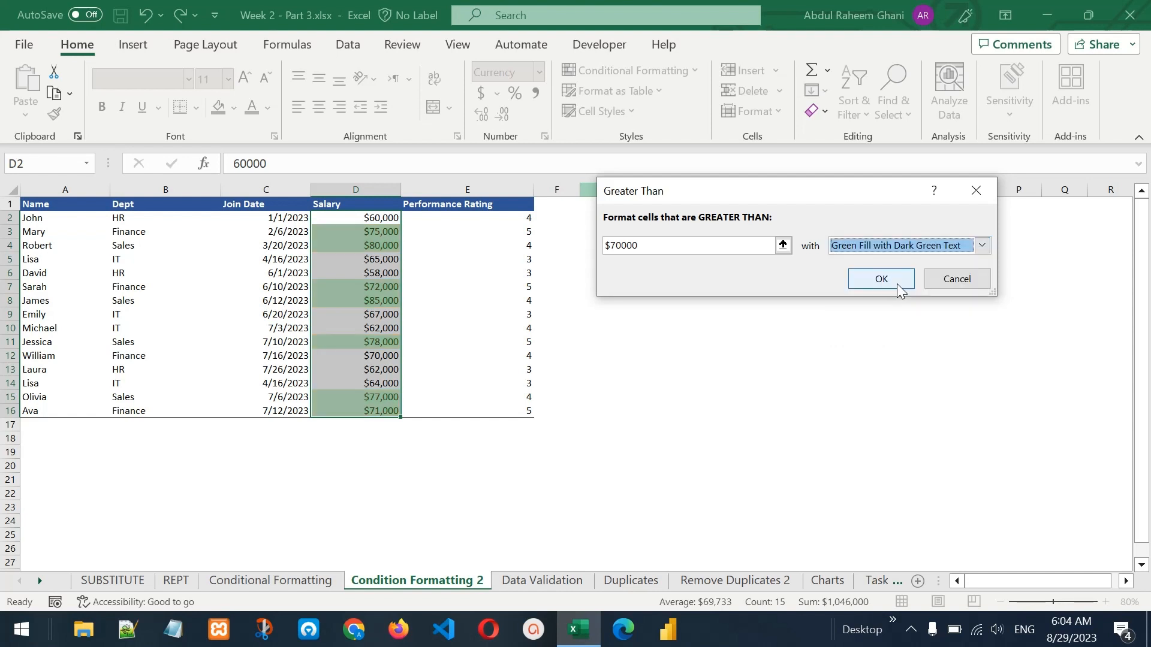
# Give the Greater Than rule a custom format with bold font and light green fill, and apply it to the Salary values.
pyautogui.click(892, 244)
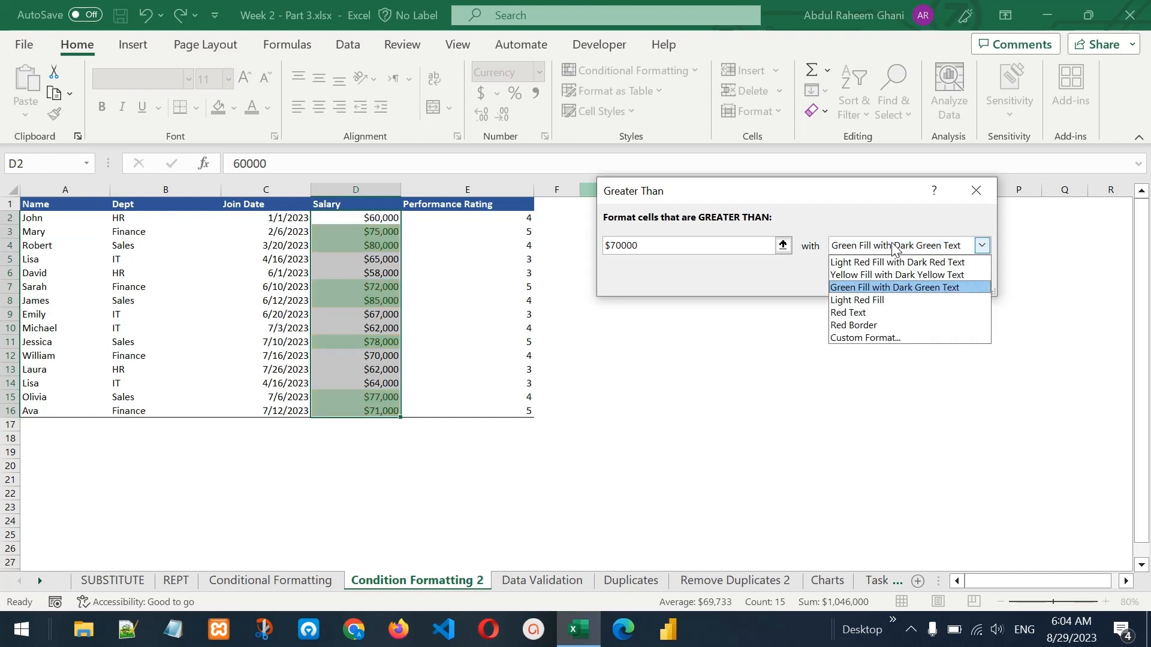
pyautogui.click(885, 337)
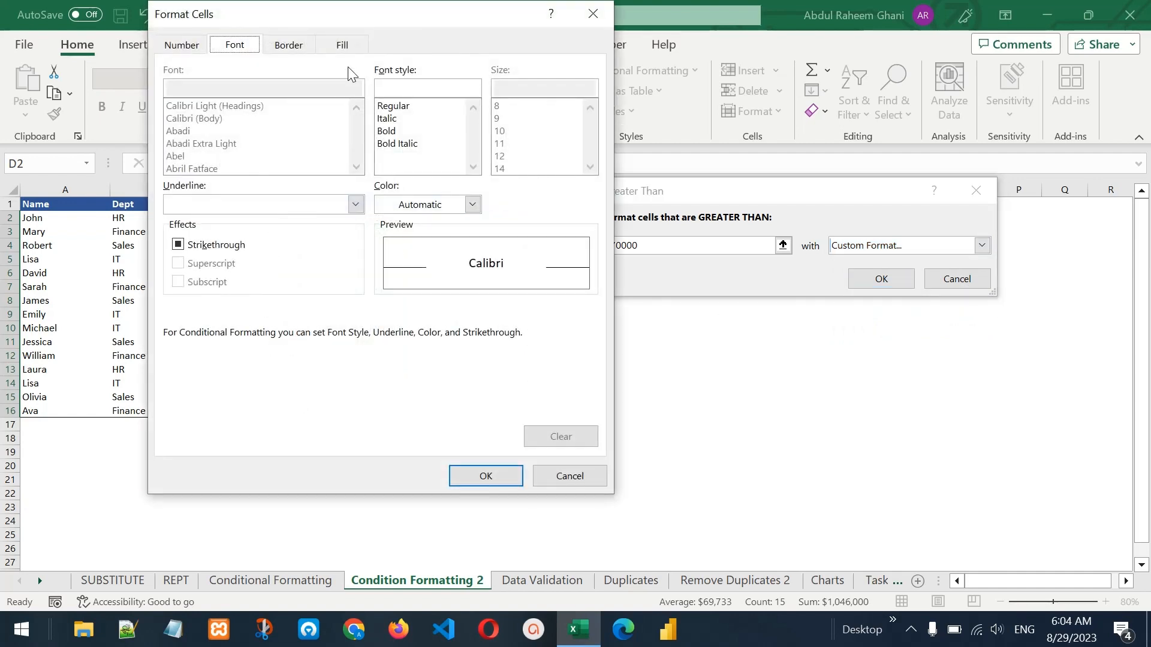
pyautogui.moveTo(369, 19); pyautogui.dragTo(814, 59)
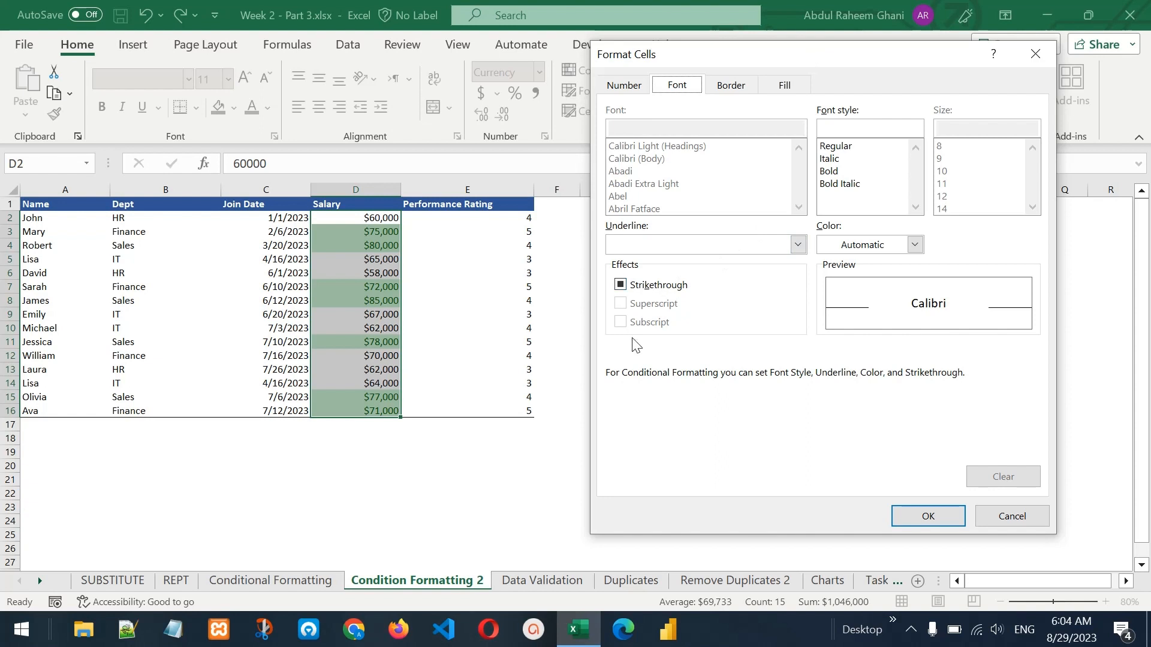
pyautogui.click(834, 173)
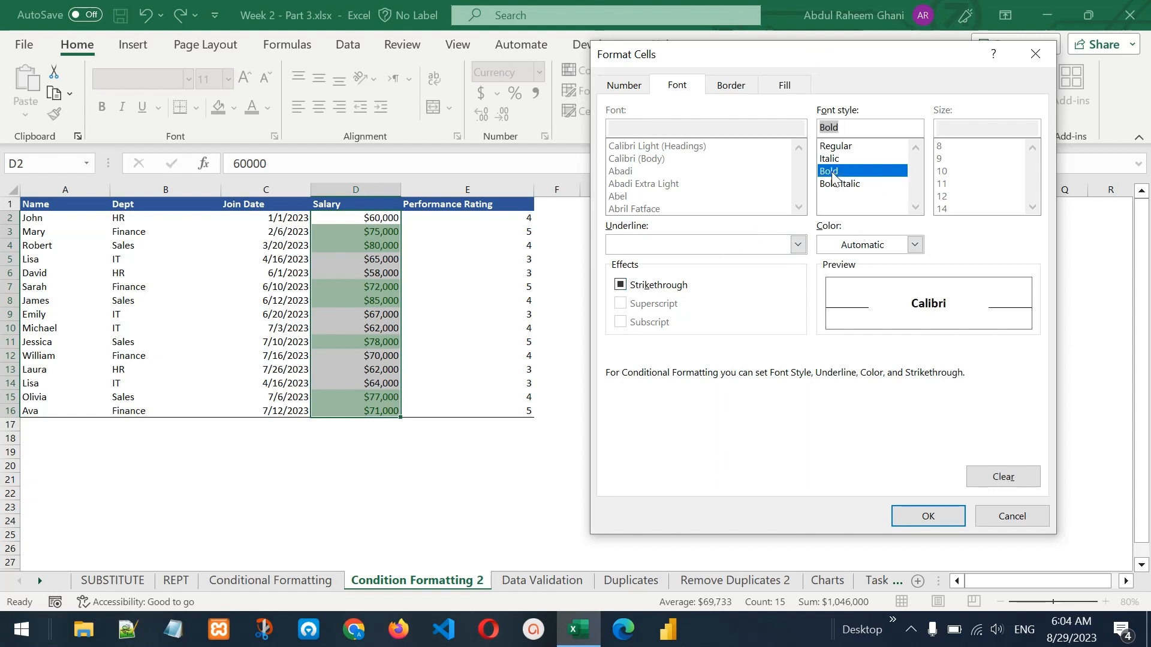
pyautogui.click(727, 88)
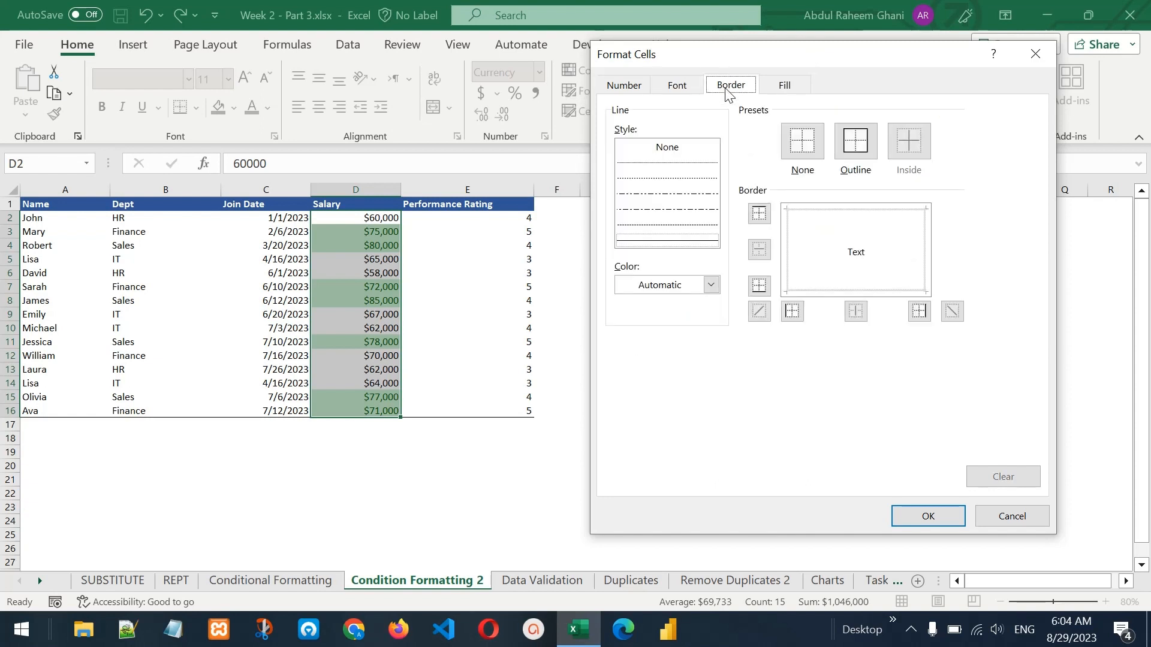
pyautogui.click(786, 86)
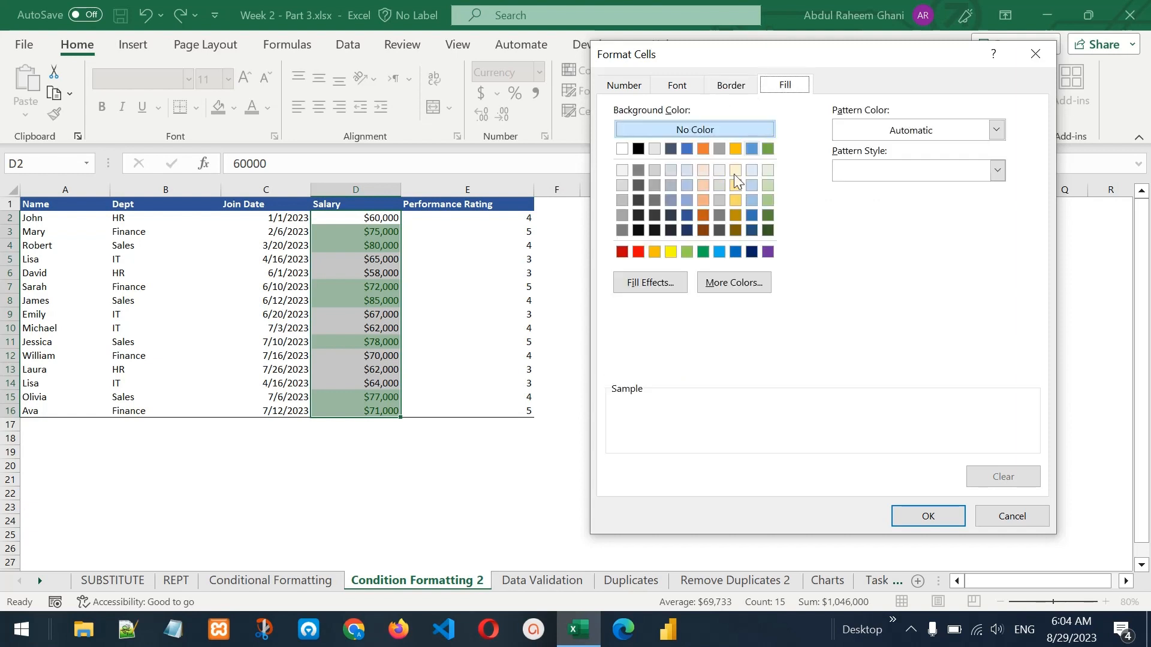
pyautogui.click(687, 252)
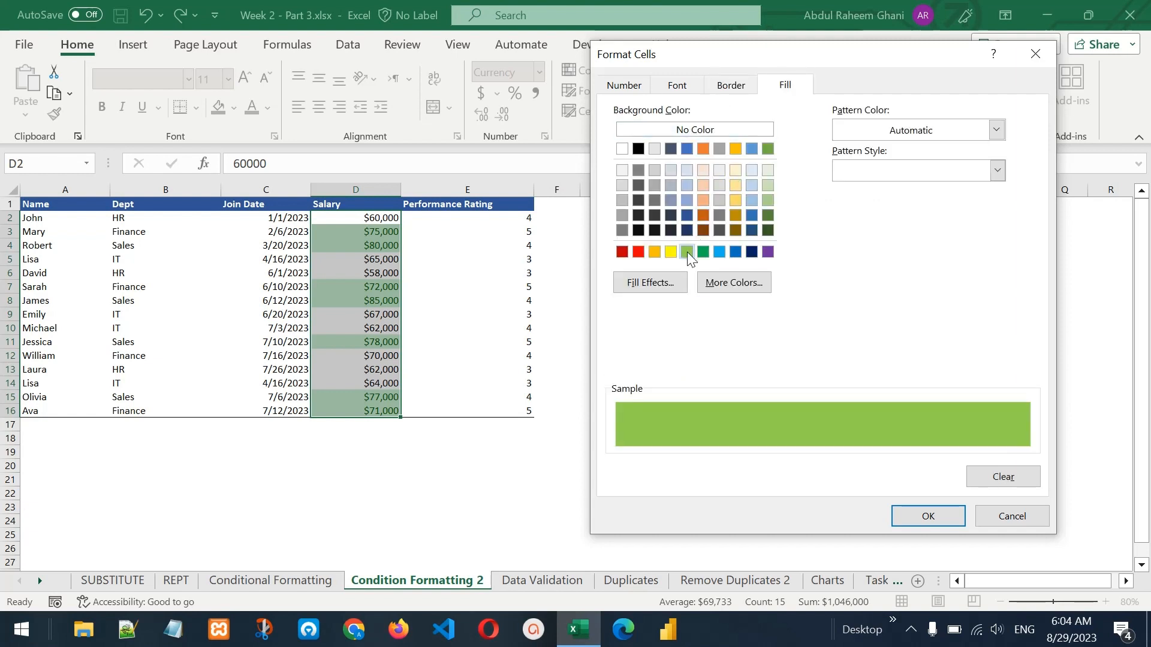
pyautogui.click(929, 517)
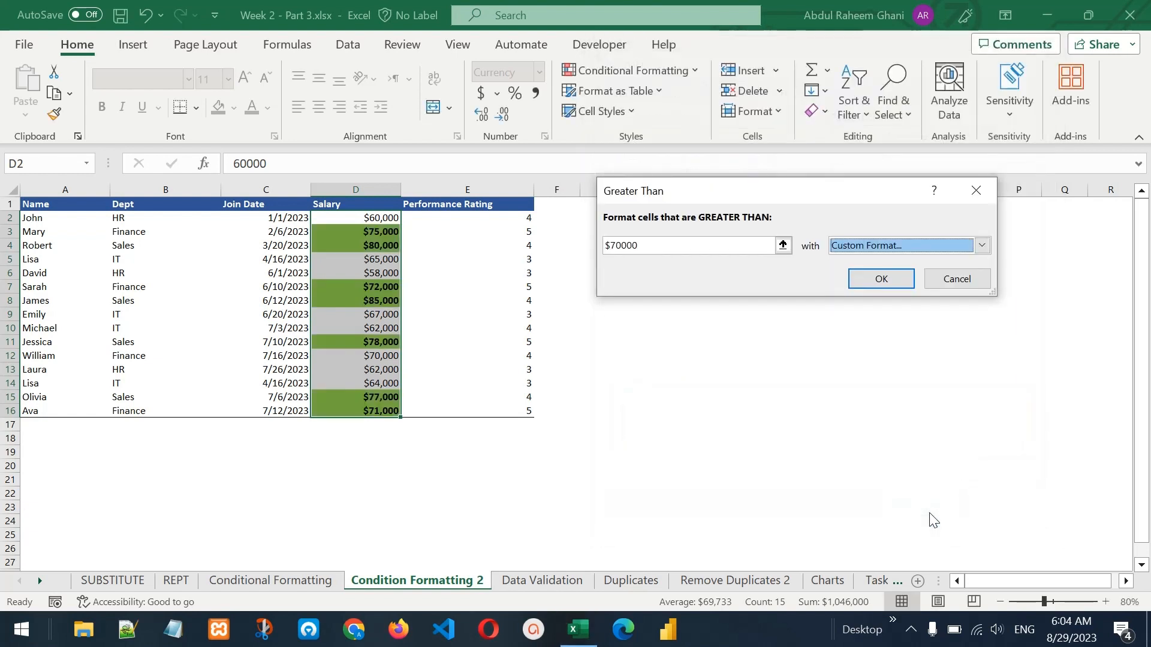
pyautogui.click(903, 282)
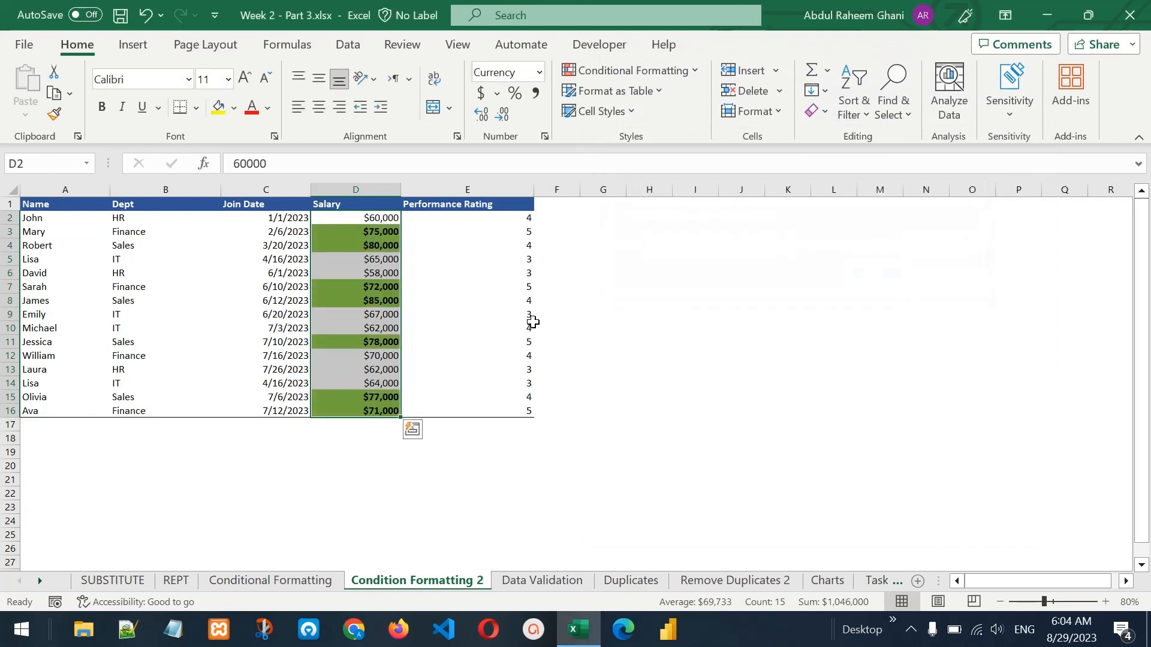
# Clear the Salary highlighting by removing the conditional formatting rules from the entire sheet.
pyautogui.click(377, 287)
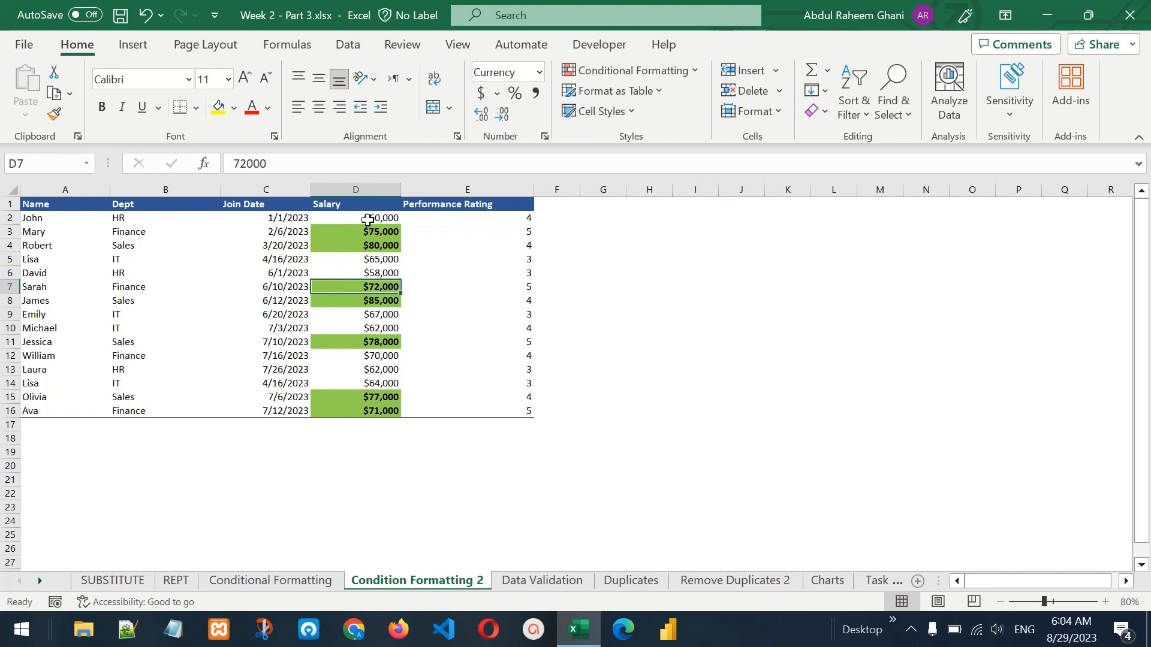
pyautogui.moveTo(368, 220); pyautogui.dragTo(369, 412)
pyautogui.click(672, 70)
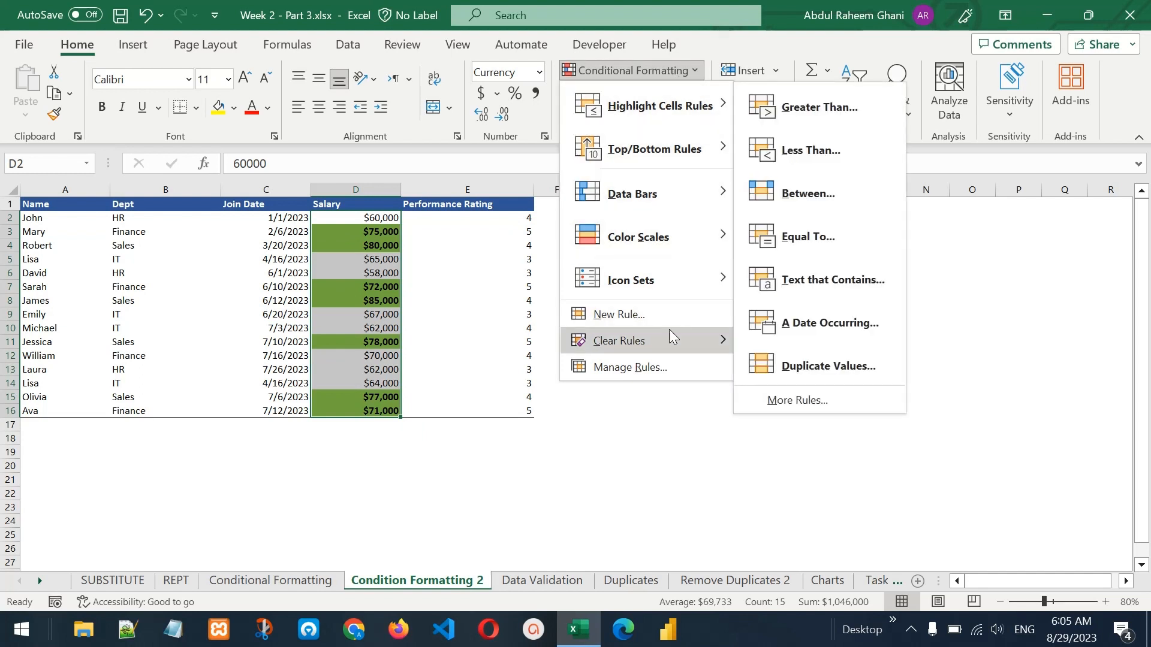
pyautogui.moveTo(667, 341)
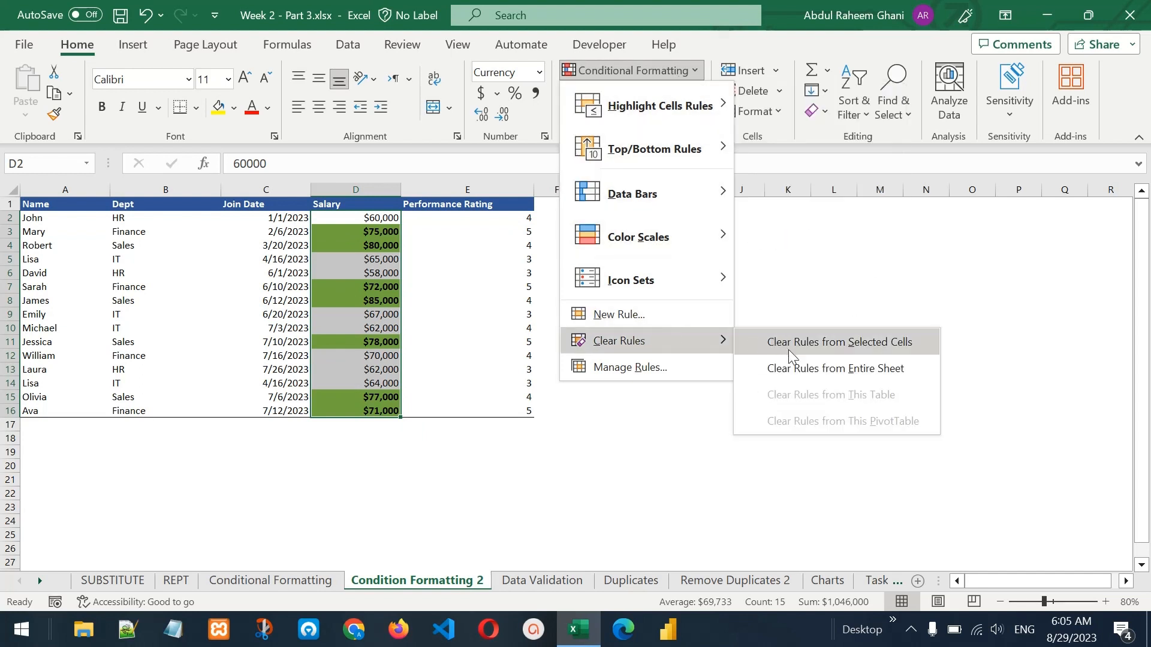
pyautogui.click(800, 368)
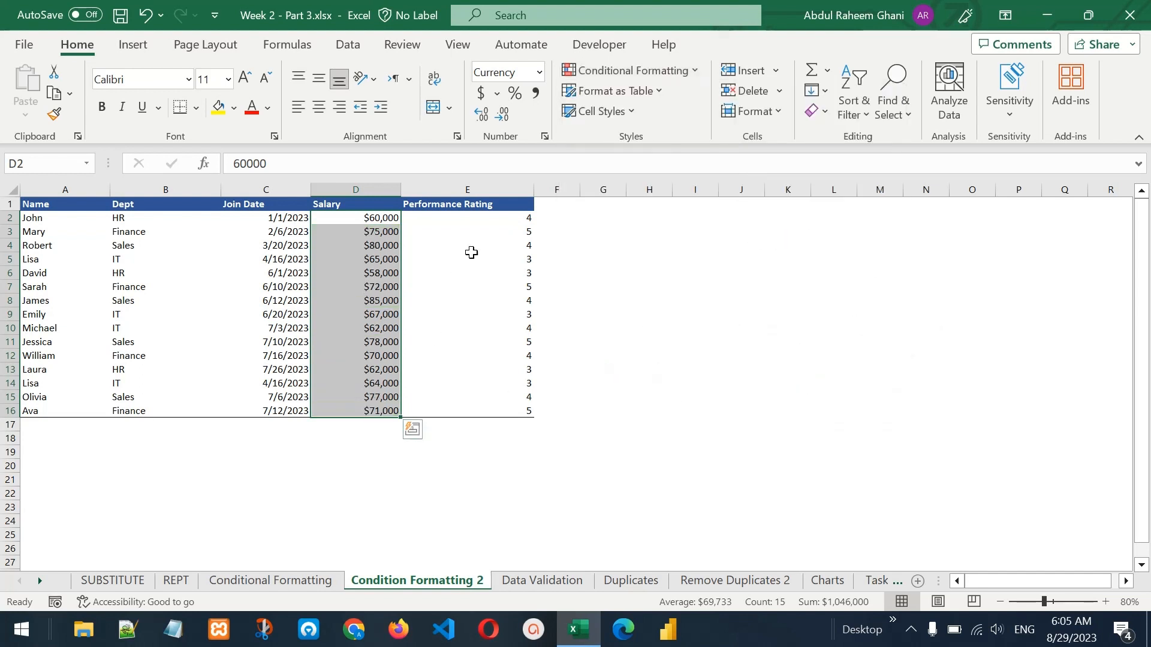
# Try out a Less Than highlight rule with threshold $65000 on the Salary values in D2:D16, and discard it.
pyautogui.click(630, 70)
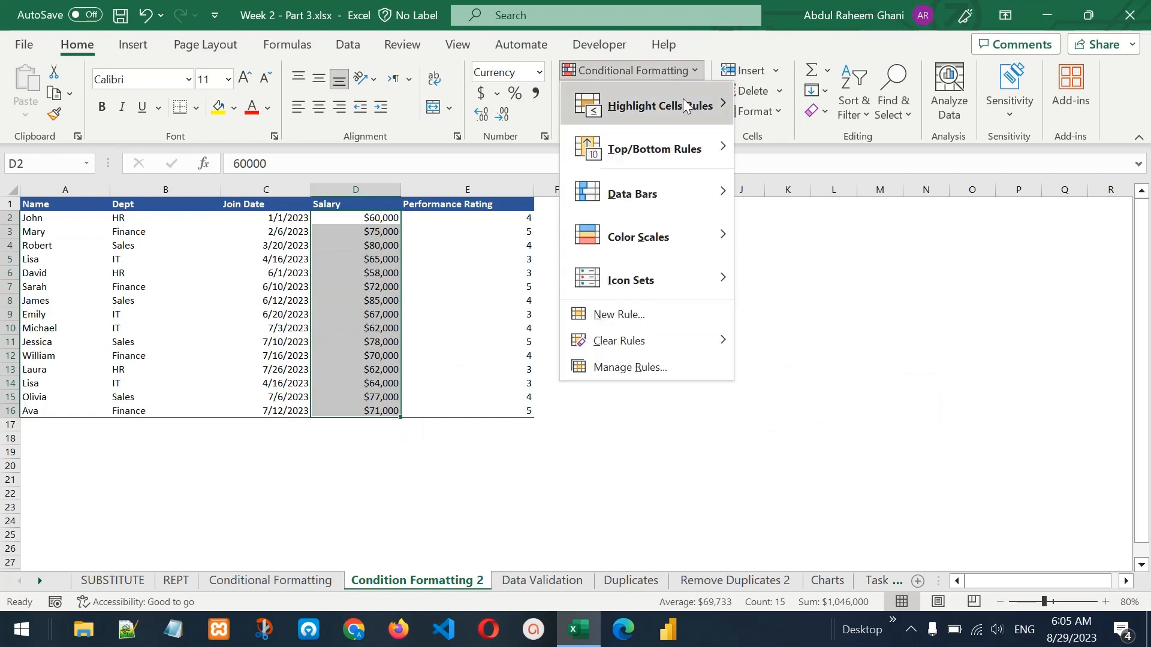
pyautogui.moveTo(687, 110)
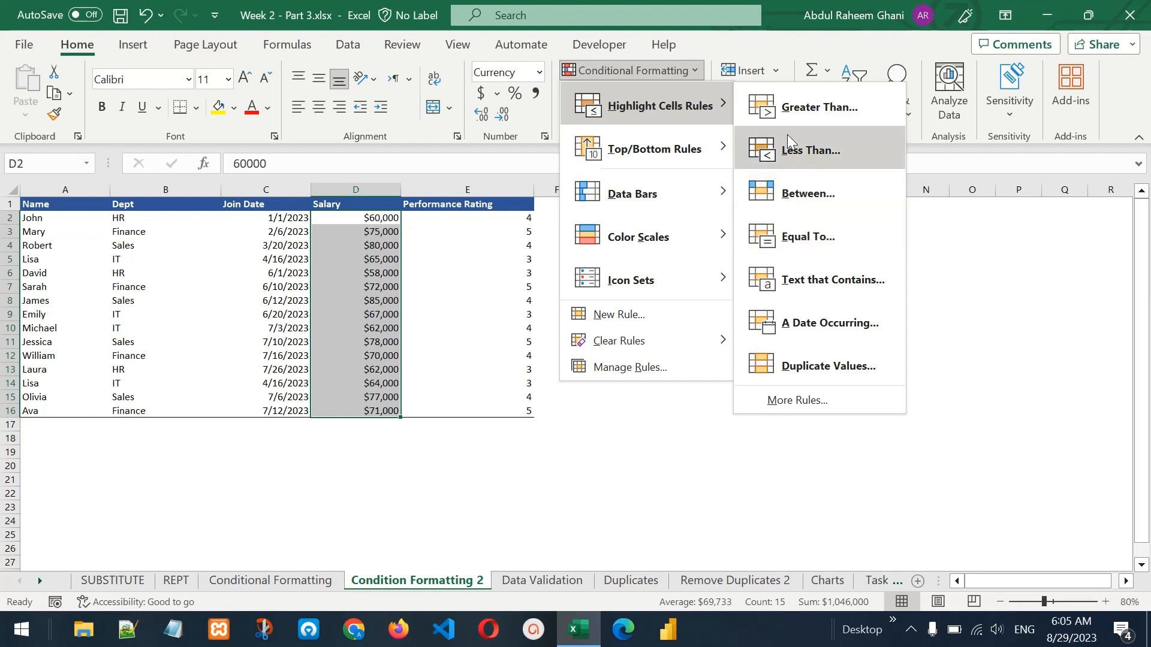
pyautogui.click(831, 158)
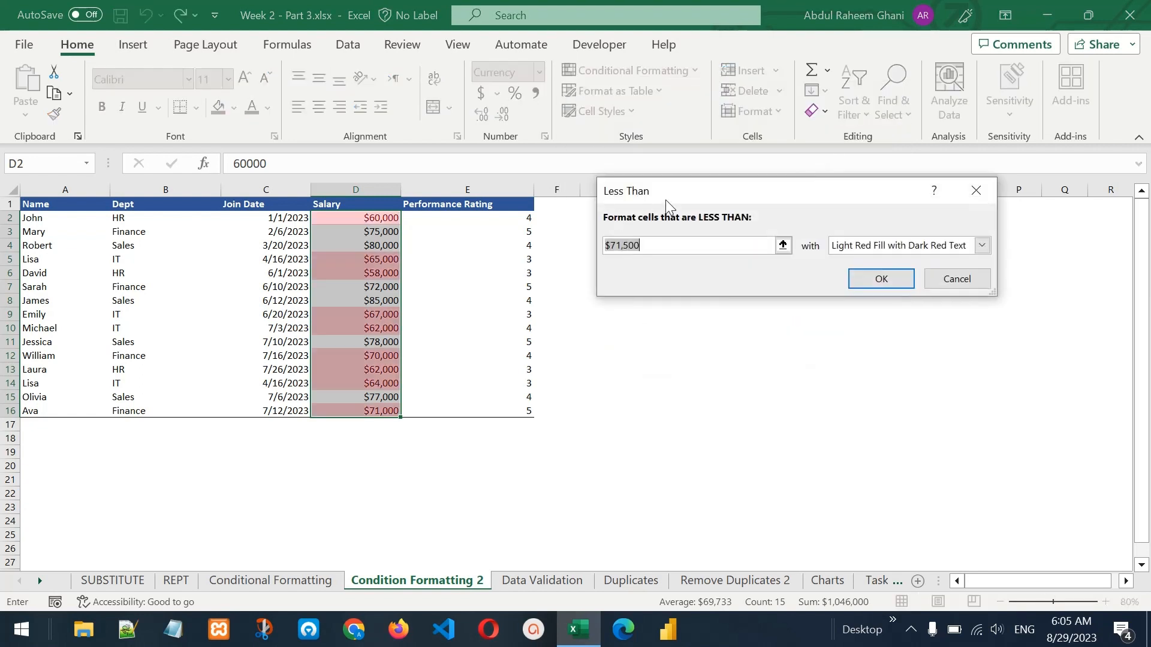
pyautogui.click(661, 247)
pyautogui.moveTo(638, 249); pyautogui.dragTo(616, 252)
pyautogui.write('65000')
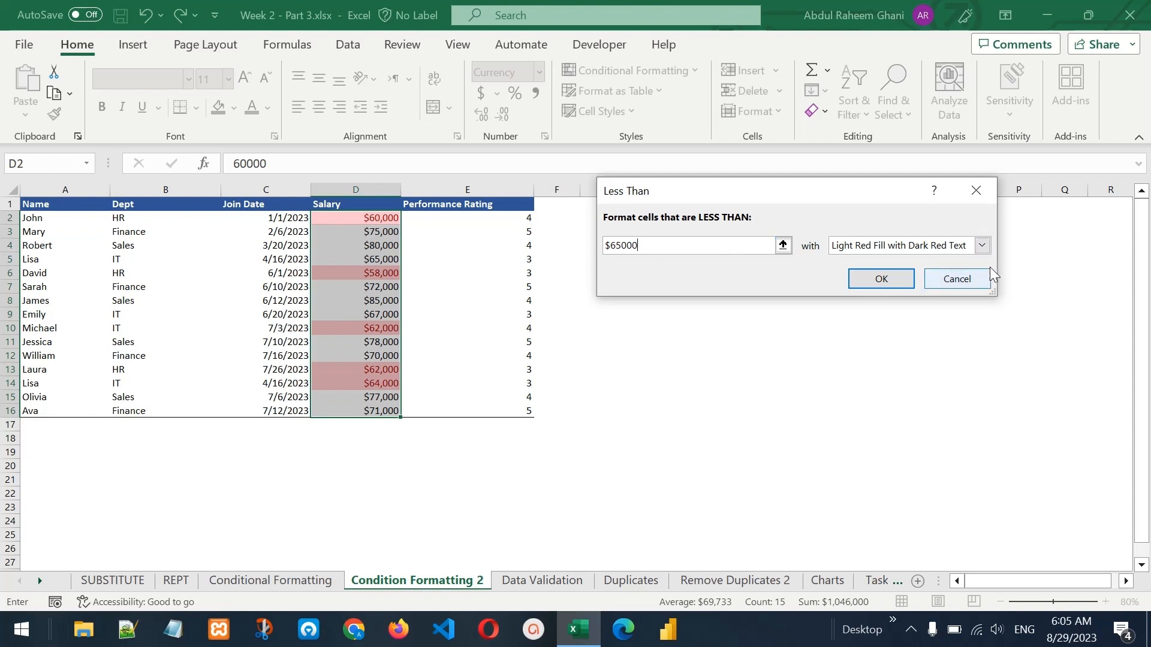
pyautogui.click(977, 280)
# Highlight Dept cells in B2:B16 that contain the text IT with green fill and dark green text.
pyautogui.moveTo(152, 219); pyautogui.dragTo(143, 413)
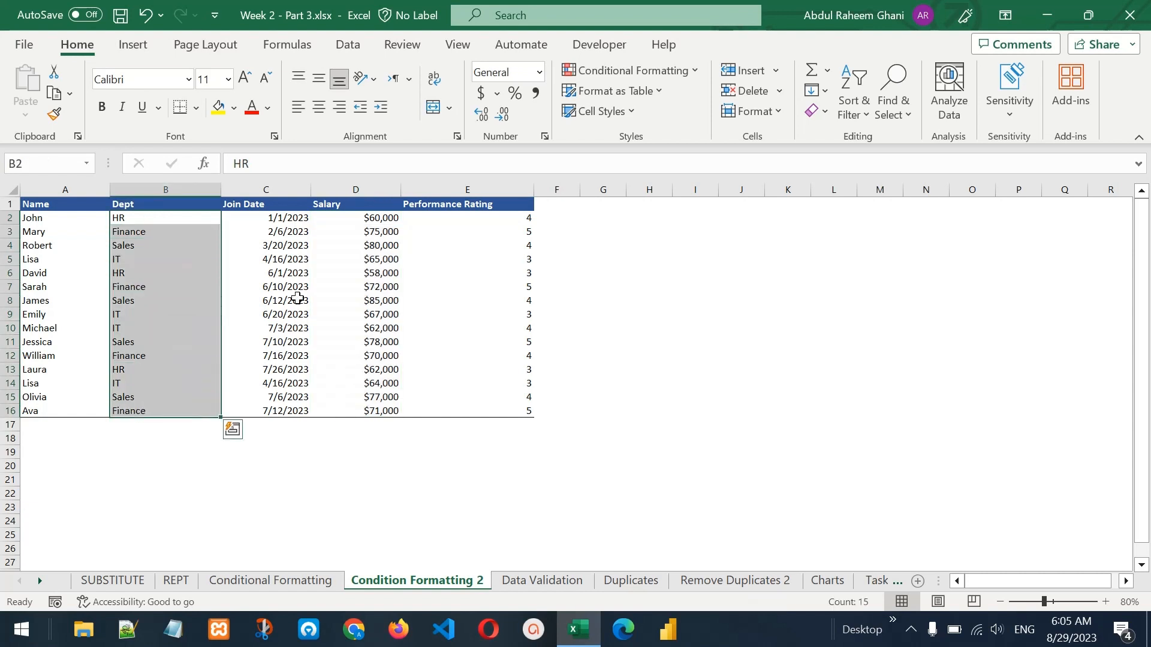
pyautogui.click(659, 70)
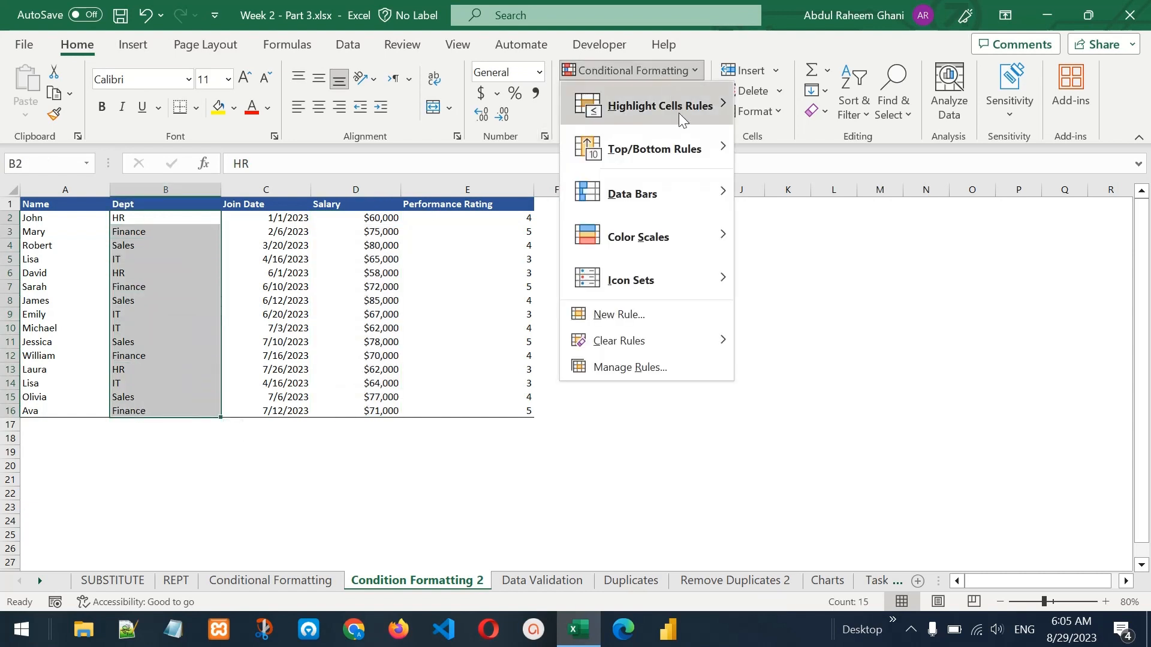
pyautogui.moveTo(679, 113)
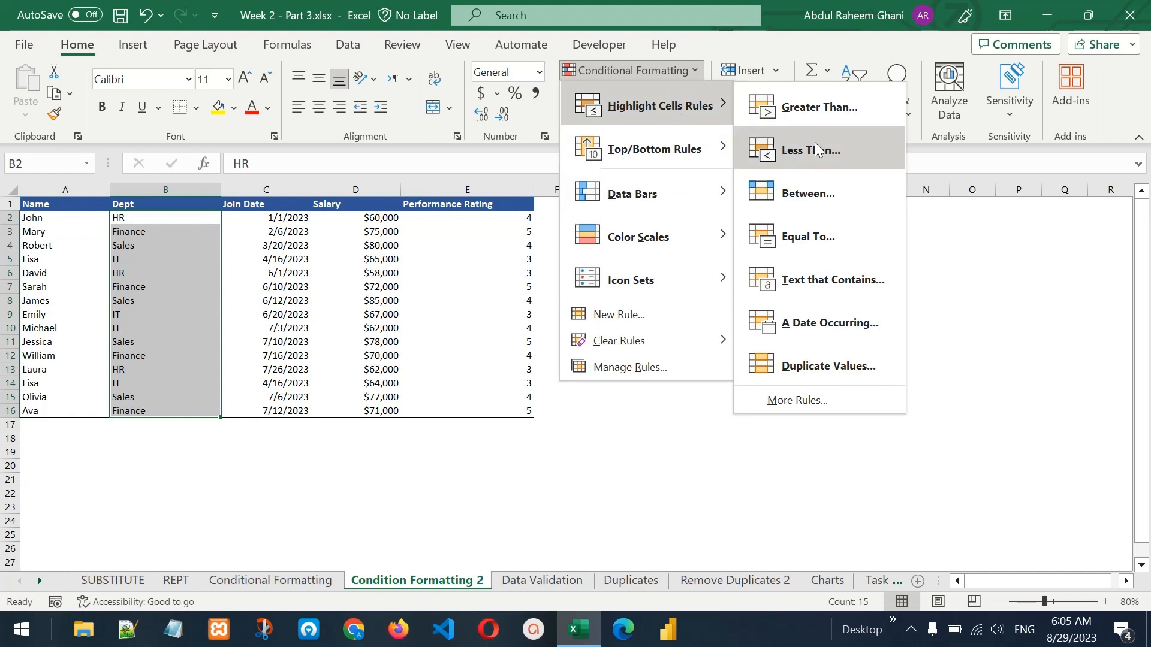
pyautogui.click(833, 280)
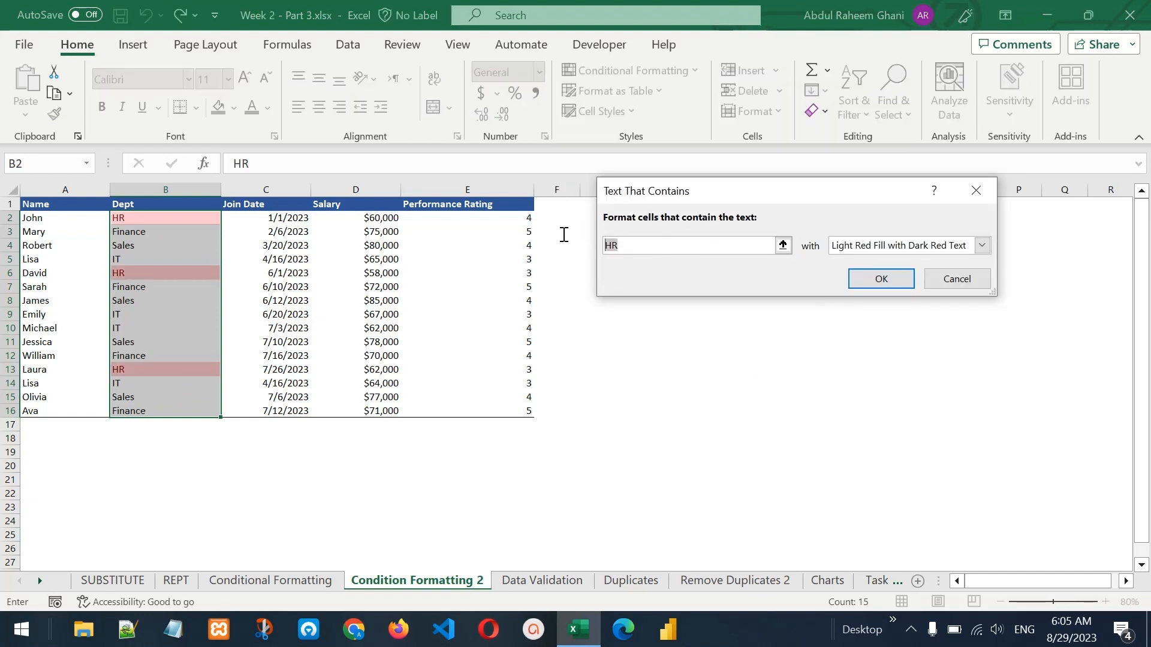
pyautogui.write('Finance')
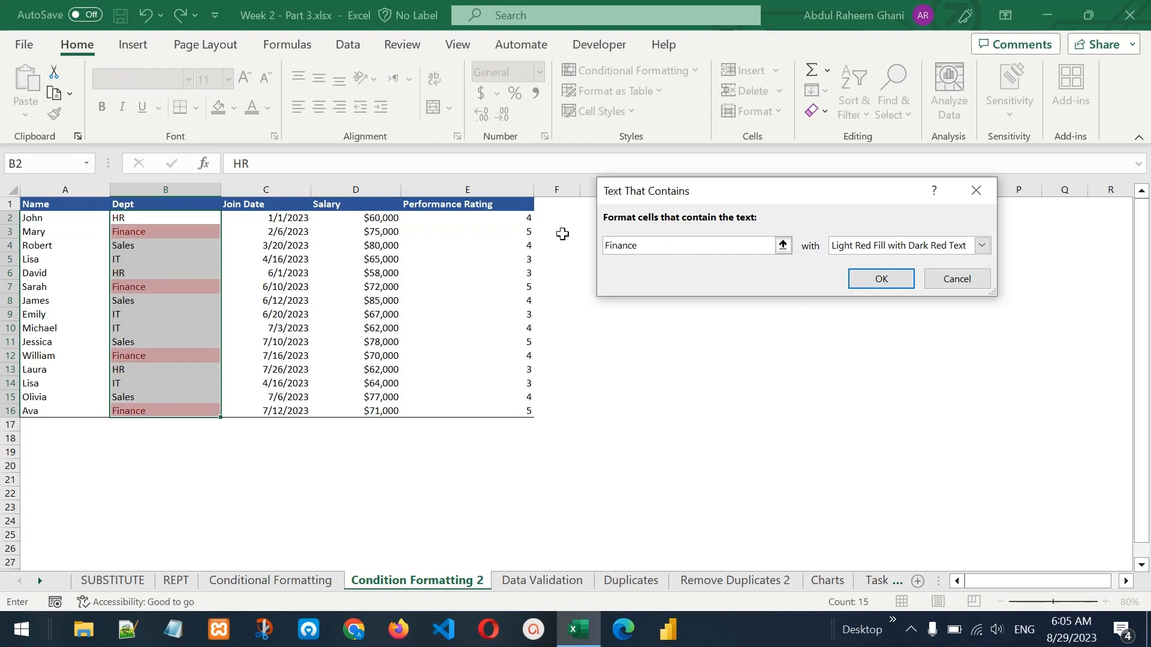
pyautogui.write('IT')
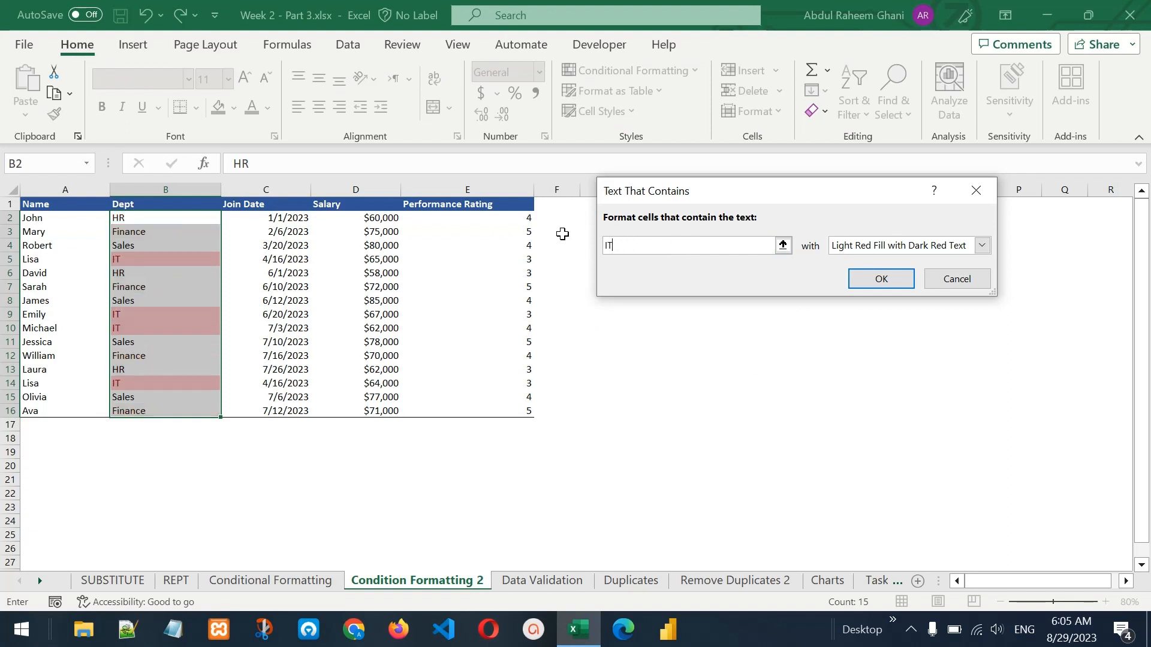
pyautogui.click(982, 246)
pyautogui.click(912, 287)
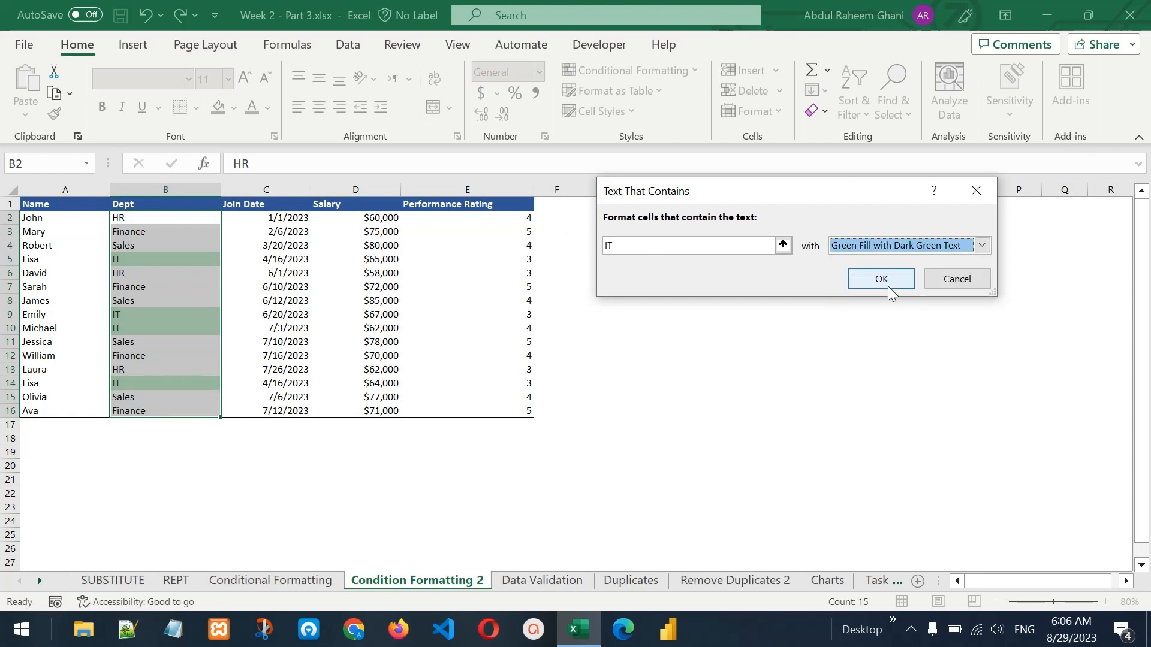
pyautogui.click(884, 277)
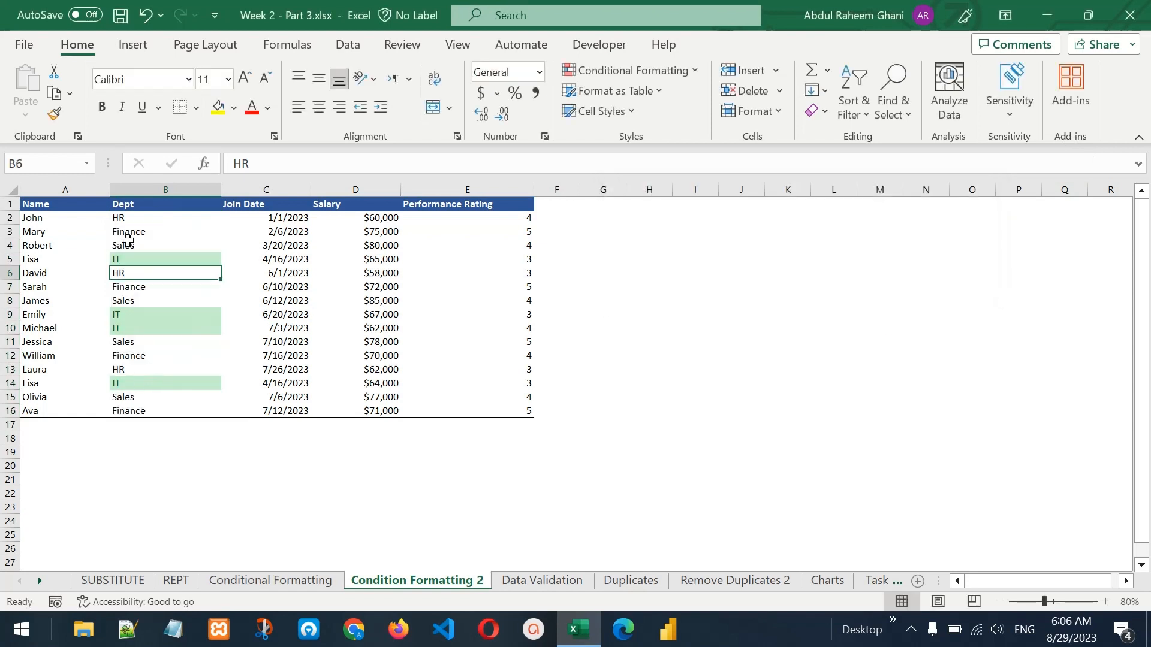
# Clear the Dept text highlighting by removing all conditional formatting rules from the entire sheet.
pyautogui.click(154, 219)
pyautogui.moveTo(154, 219); pyautogui.dragTo(146, 411)
pyautogui.click(650, 70)
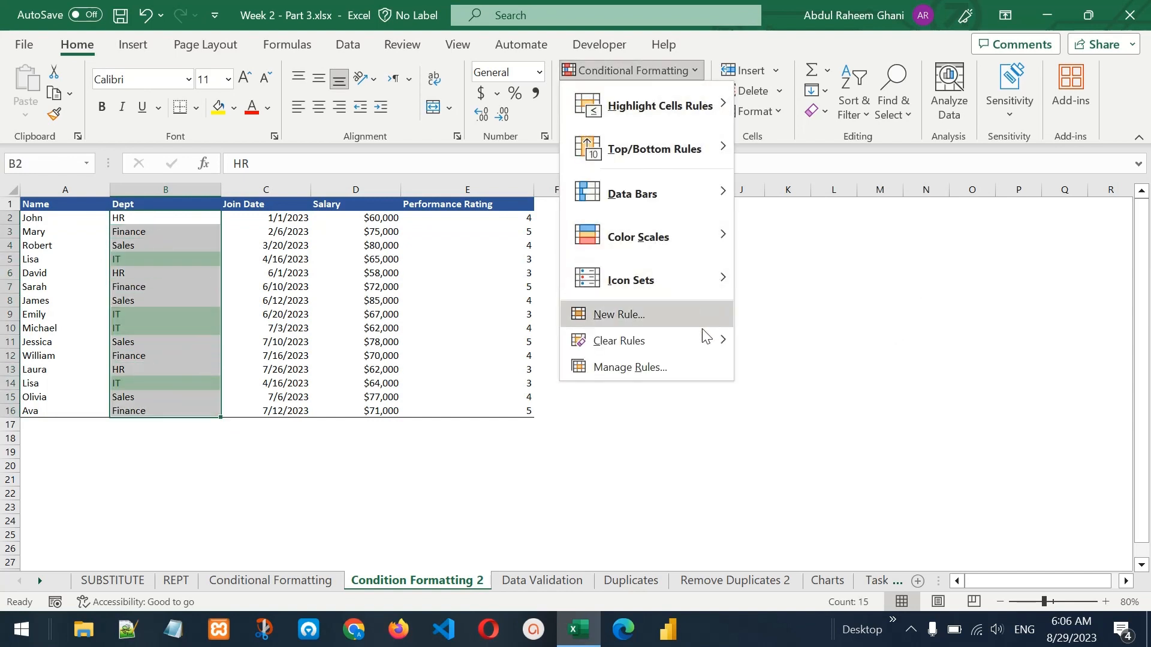
pyautogui.moveTo(702, 339)
pyautogui.click(803, 368)
# Highlight Join Date cells C2:C16 that contain a date occurring last month with the Red Text format.
pyautogui.click(266, 287)
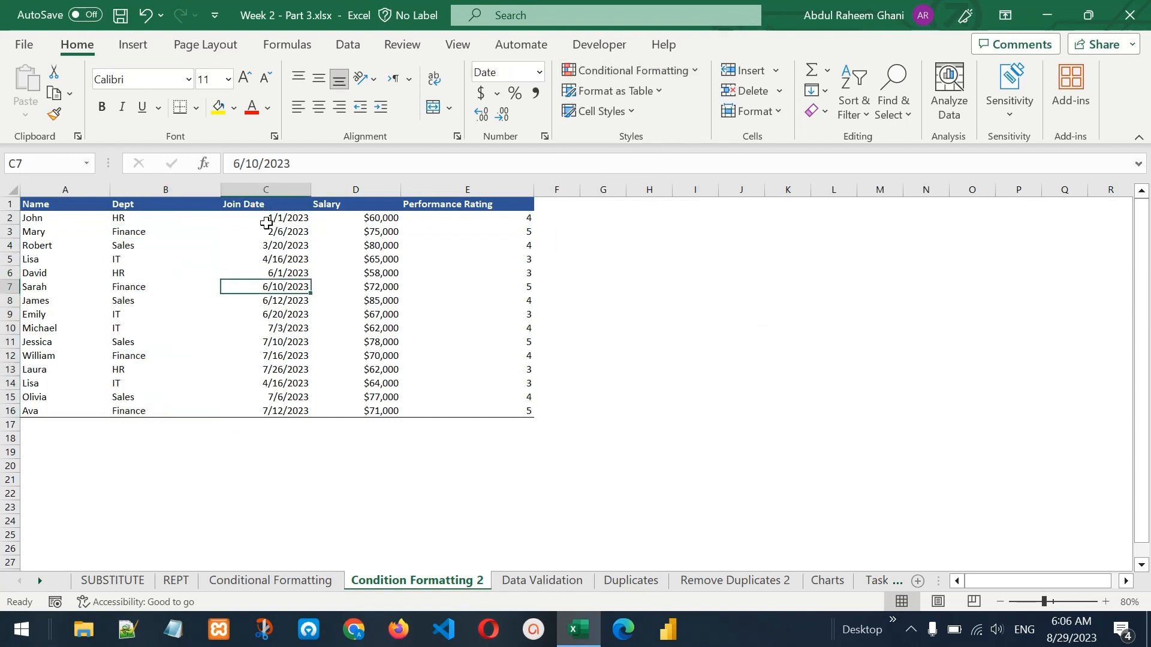
pyautogui.moveTo(267, 223); pyautogui.dragTo(262, 411)
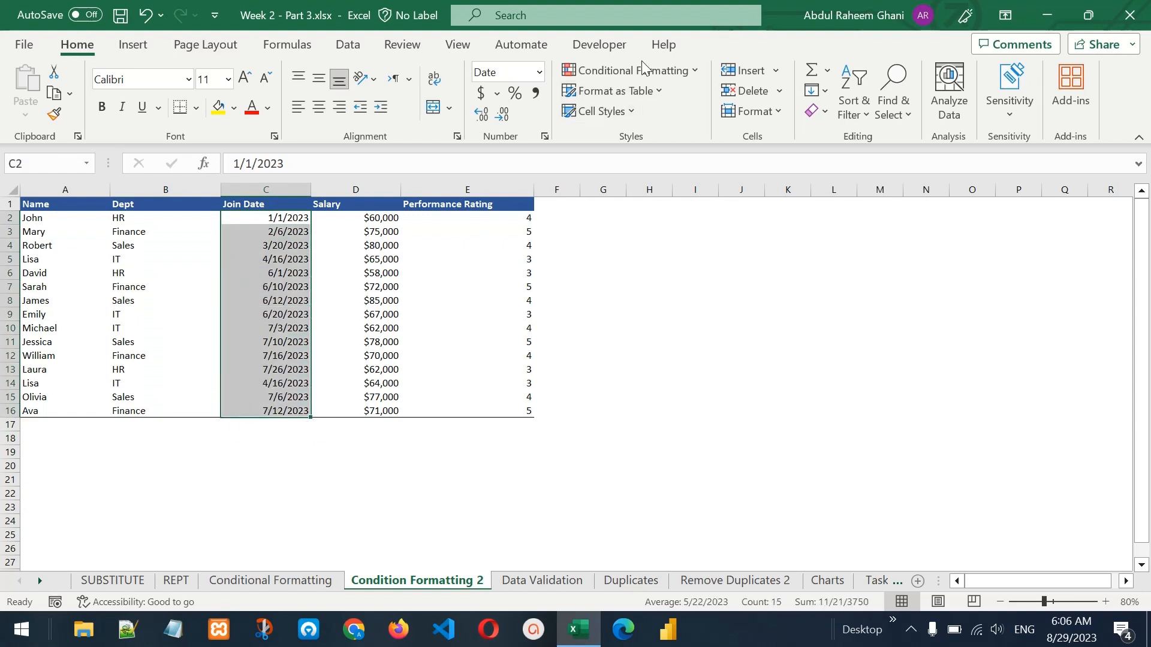
pyautogui.click(664, 77)
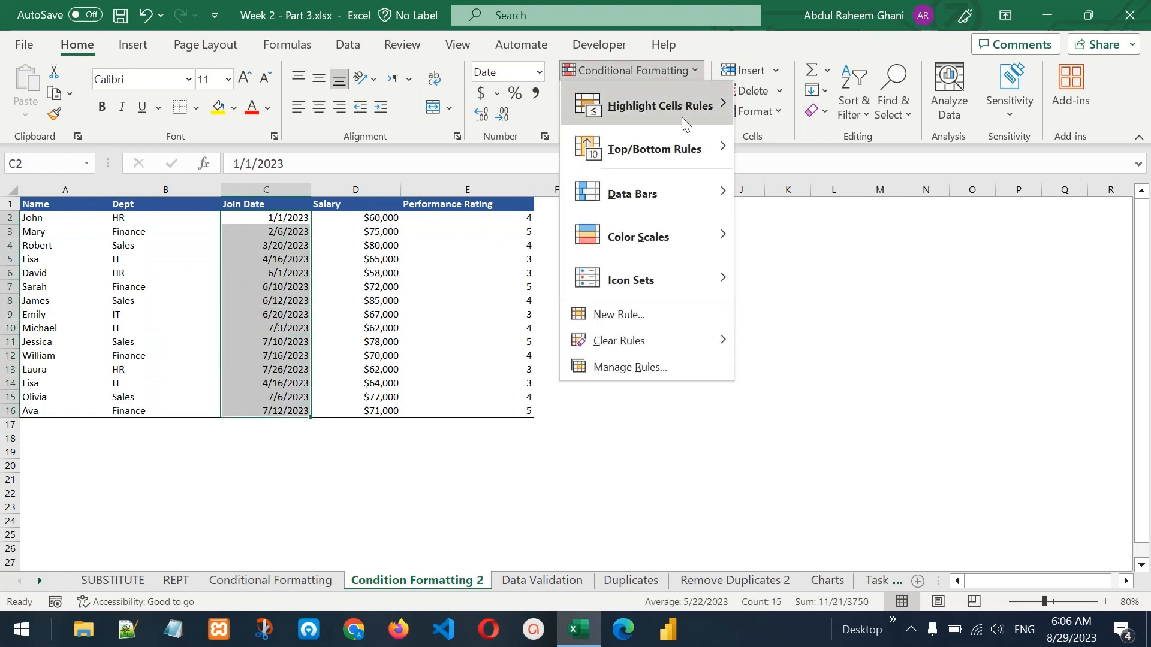
pyautogui.moveTo(683, 122)
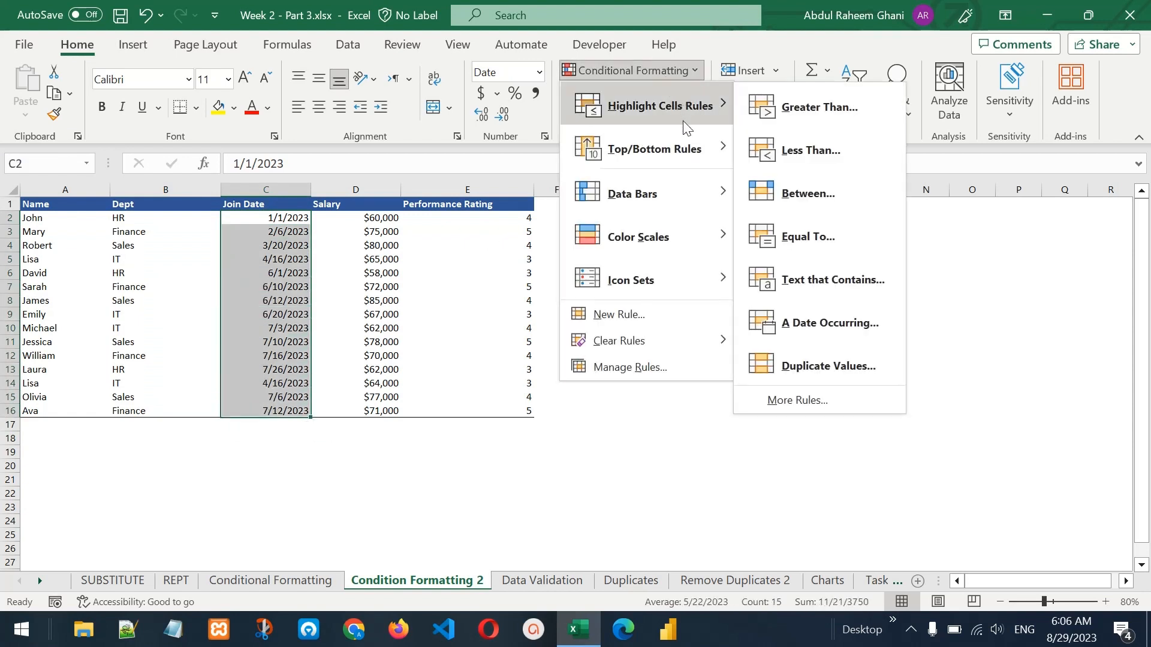
pyautogui.click(840, 326)
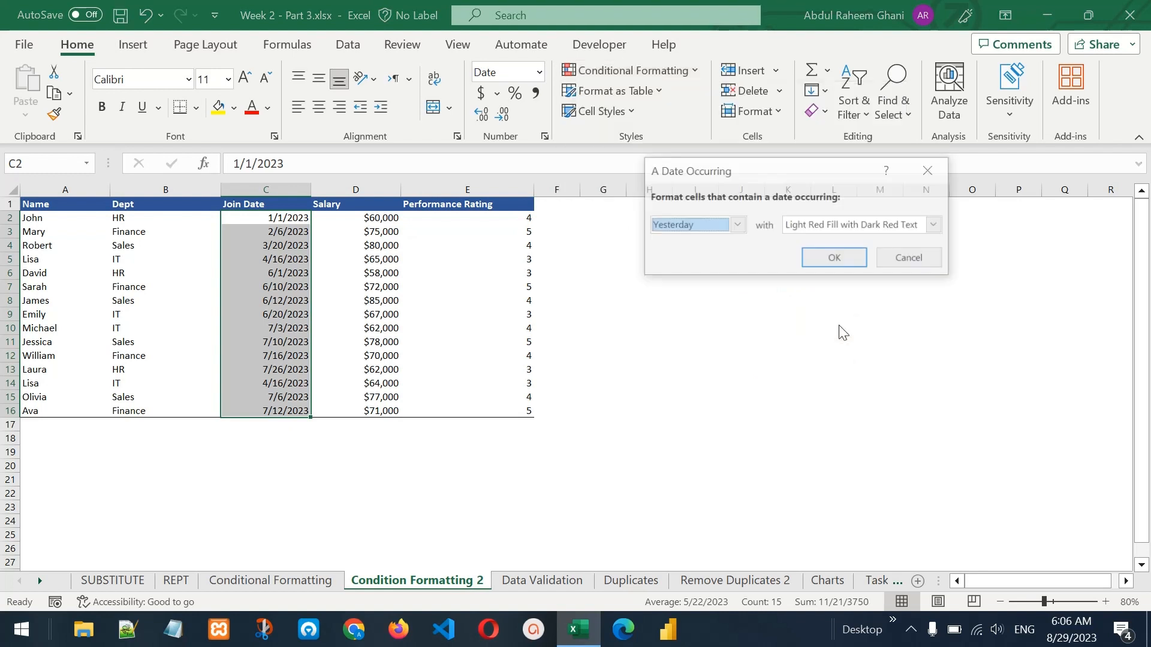
pyautogui.click(737, 227)
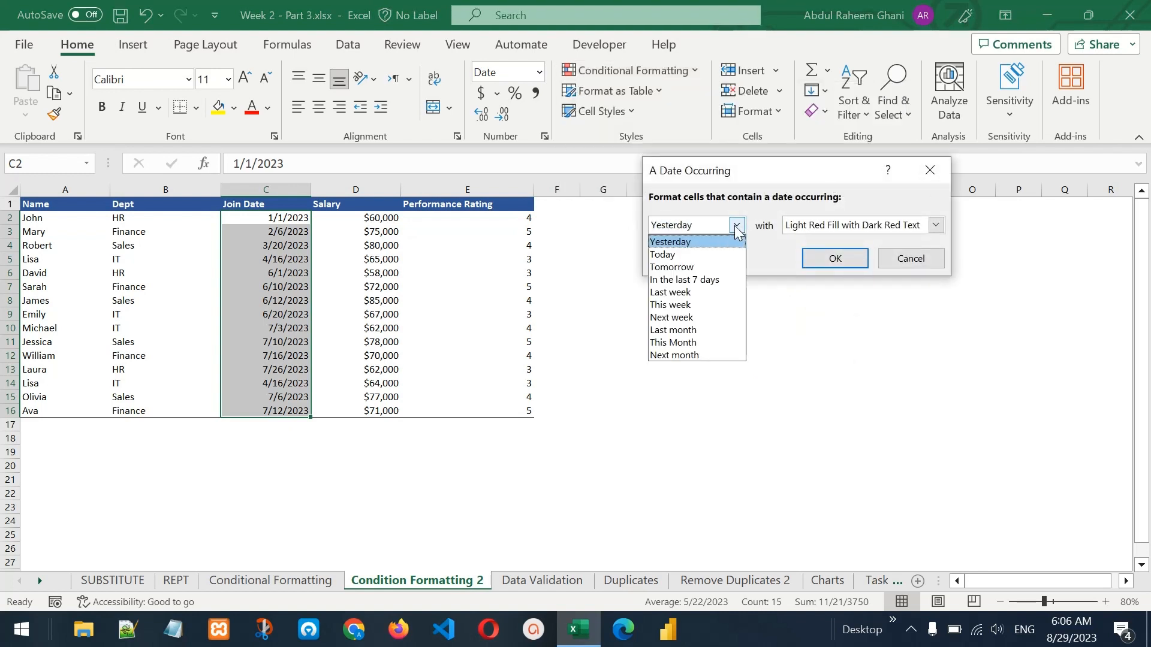
pyautogui.click(700, 330)
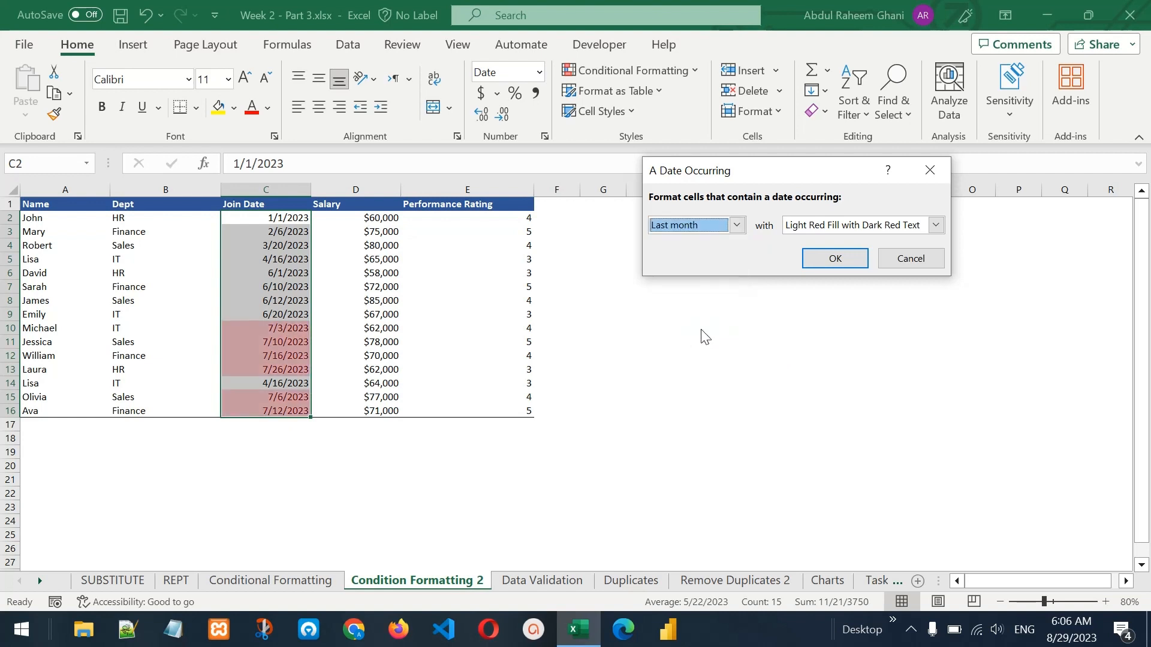
pyautogui.click(820, 231)
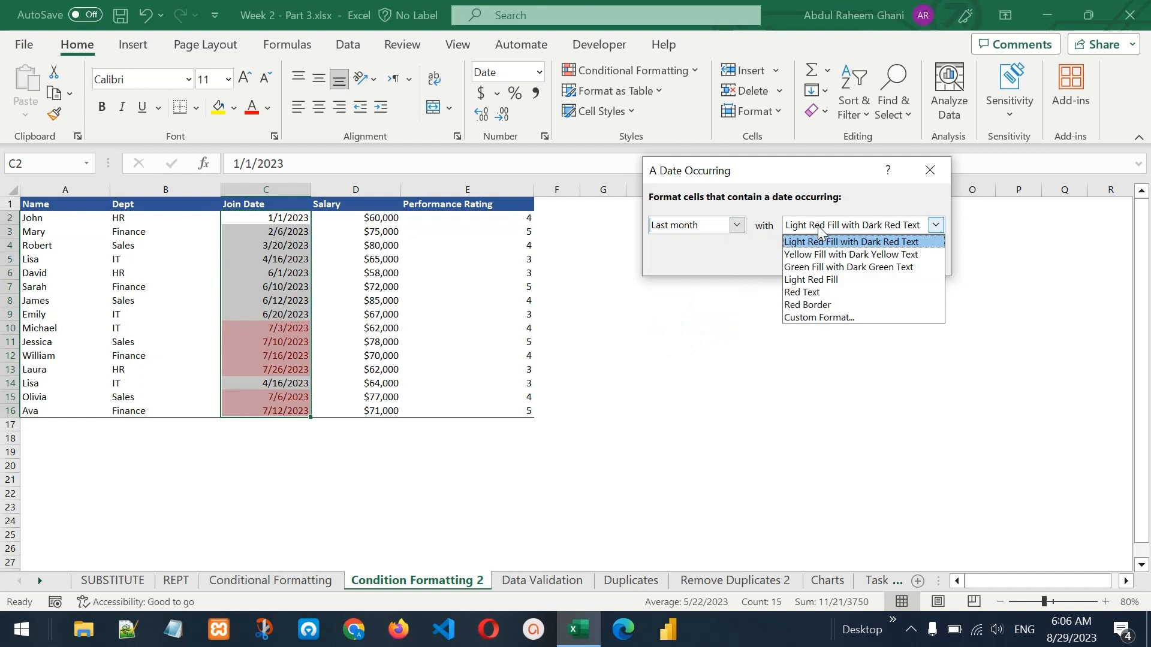
pyautogui.click(833, 293)
pyautogui.click(833, 258)
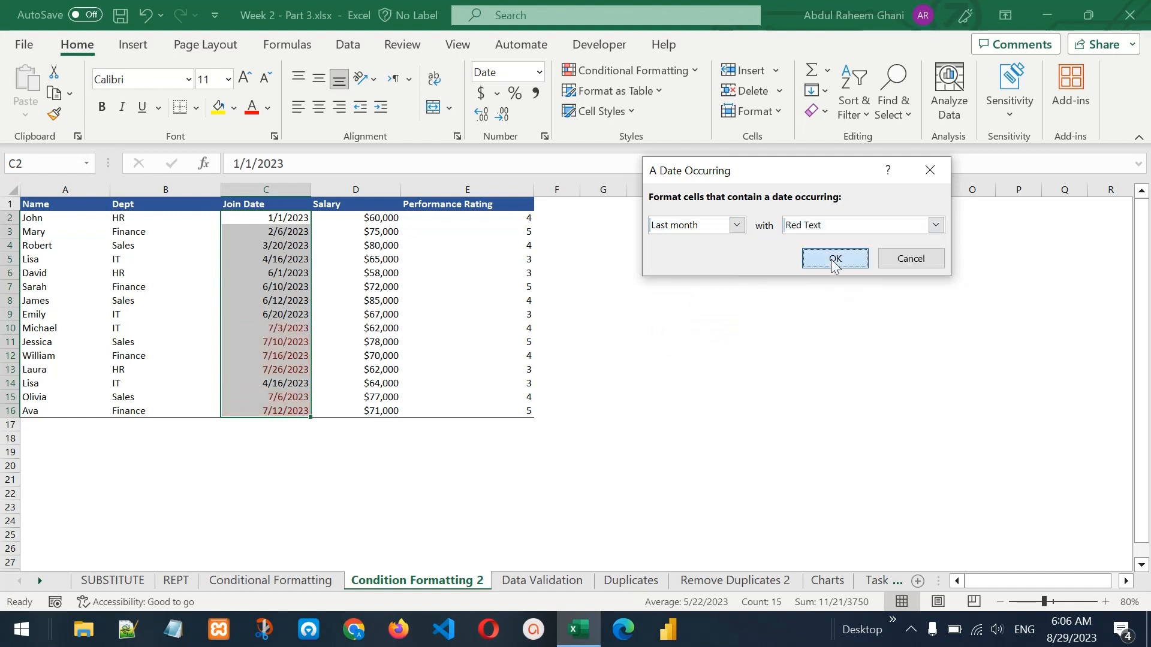
pyautogui.click(325, 326)
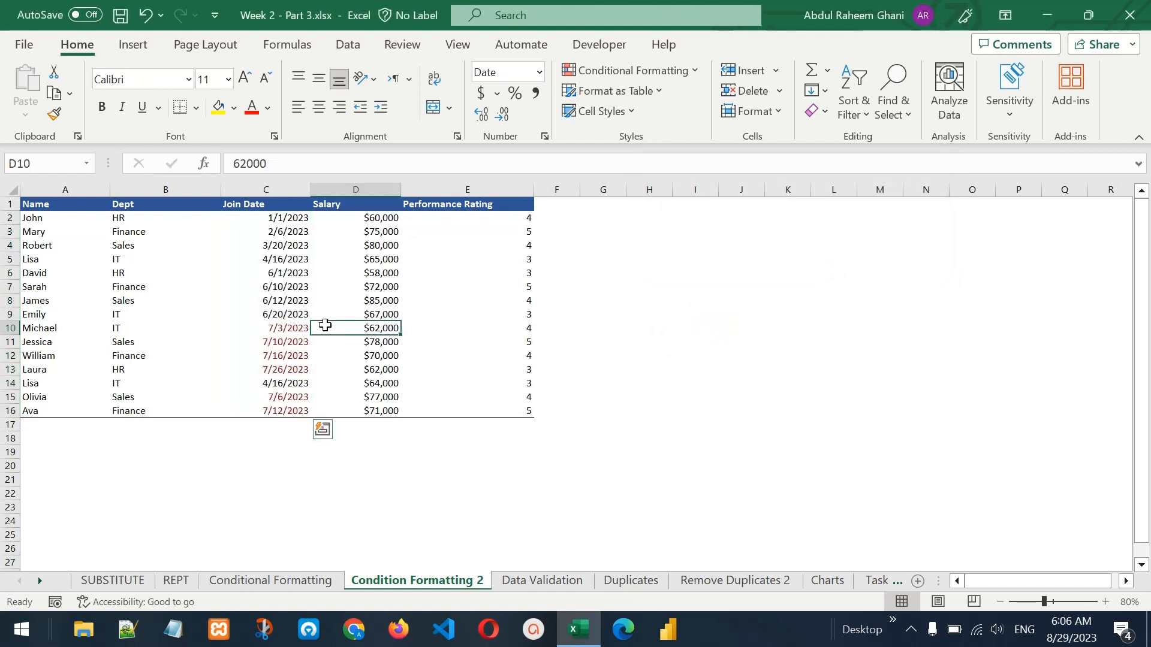
pyautogui.click(269, 331)
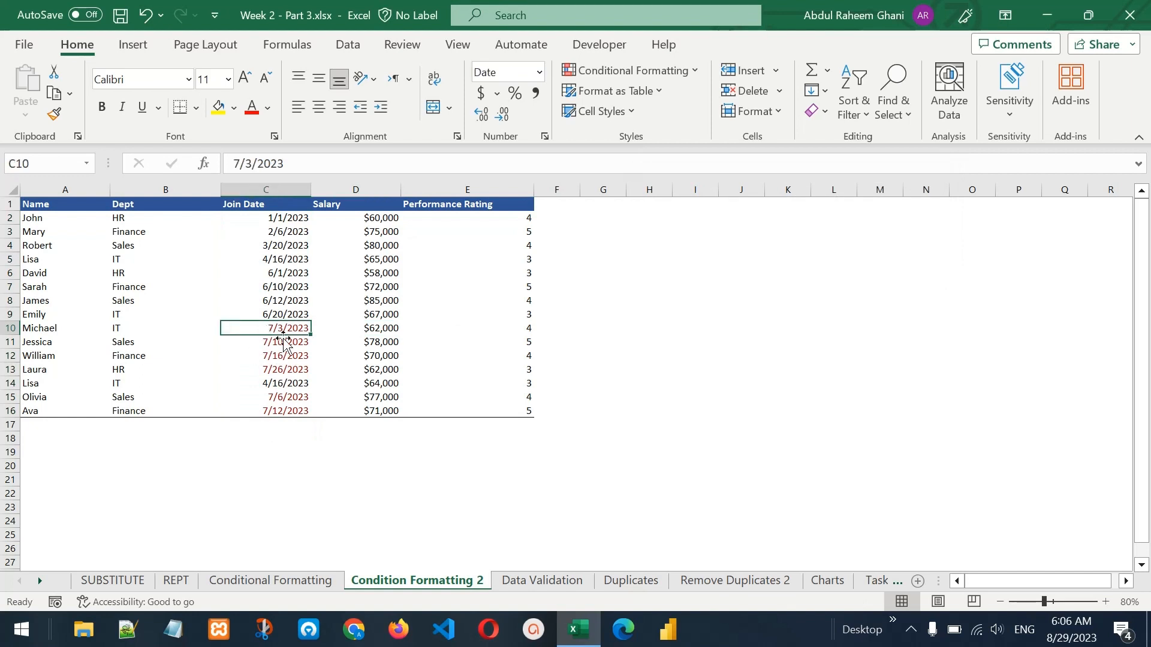
# Highlight the top 3 Salary values in D2:D16 with light red fill and dark red text.
pyautogui.moveTo(369, 217); pyautogui.dragTo(378, 411)
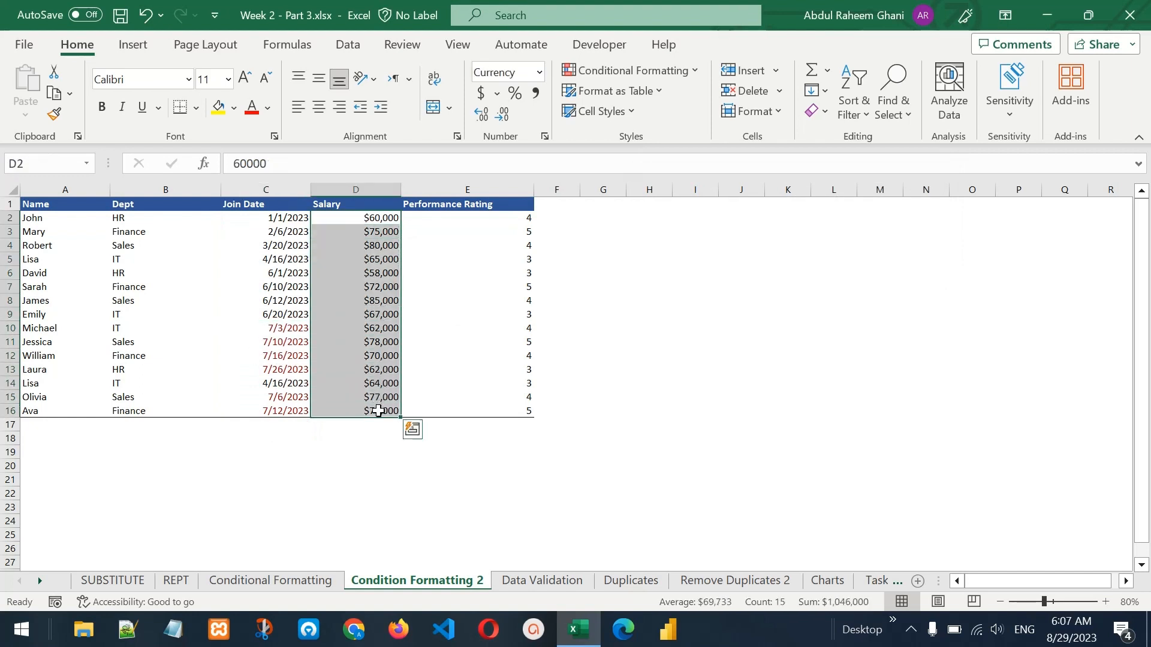
pyautogui.click(656, 73)
pyautogui.moveTo(678, 147)
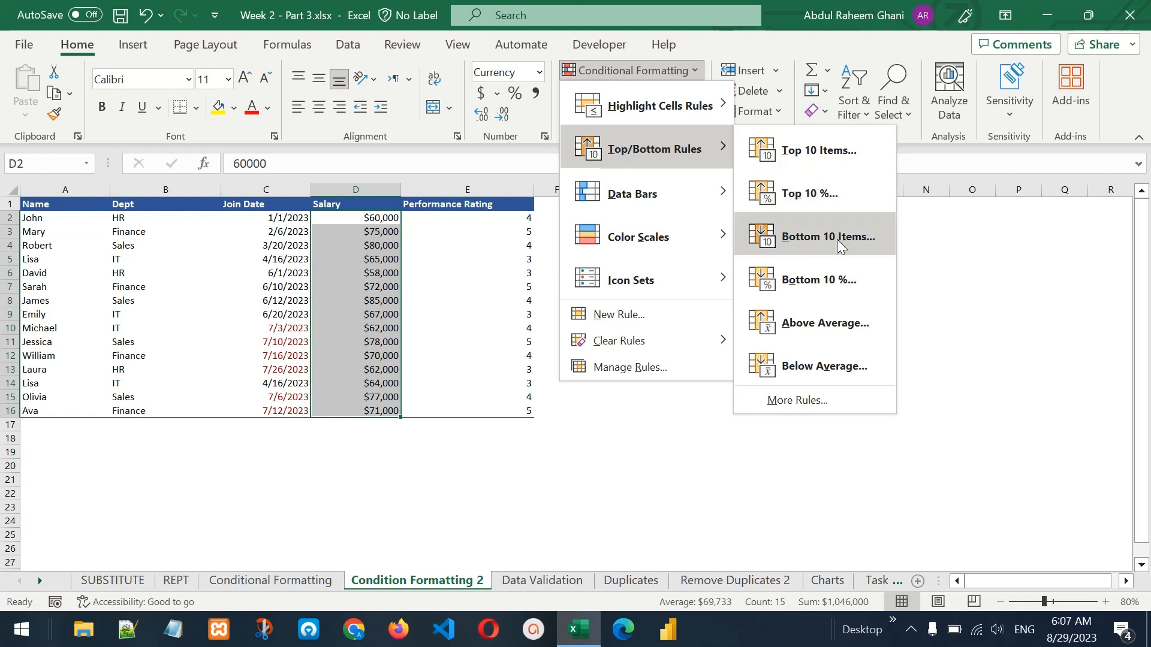
pyautogui.click(816, 151)
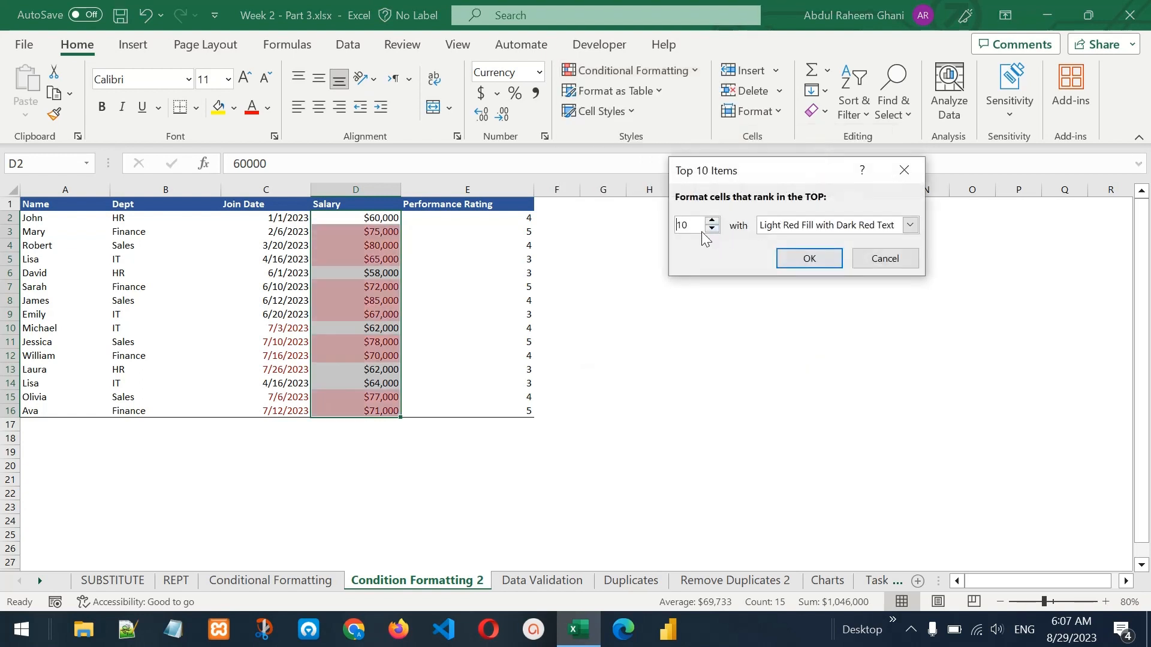
pyautogui.moveTo(692, 226); pyautogui.dragTo(674, 230)
pyautogui.write('3')
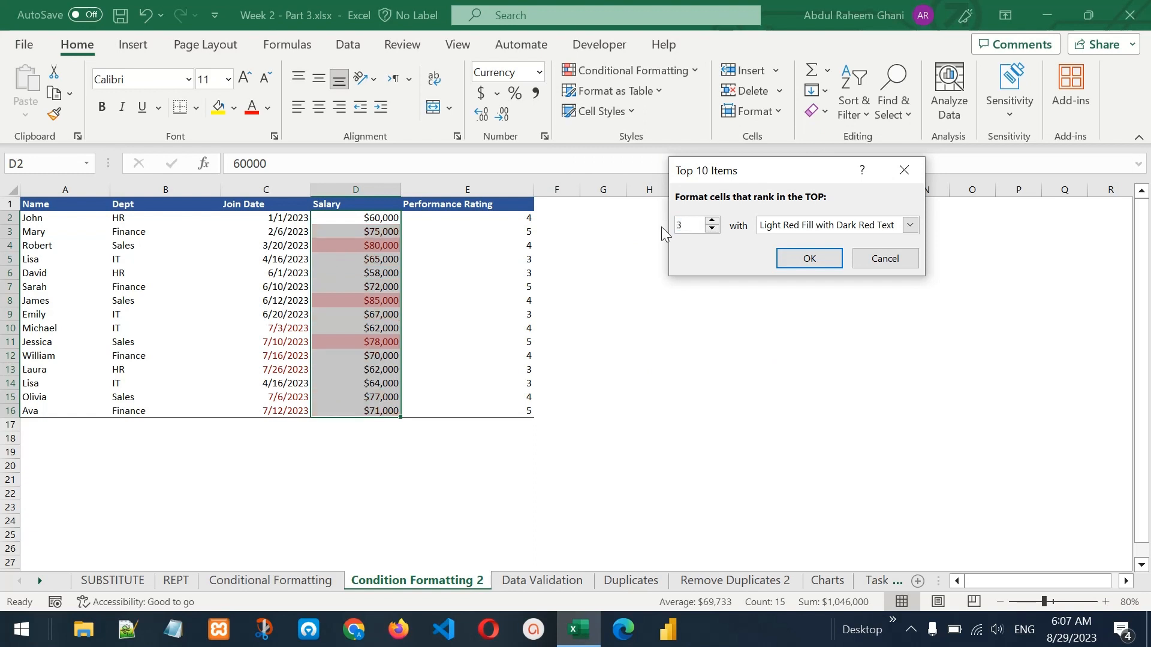
pyautogui.click(808, 261)
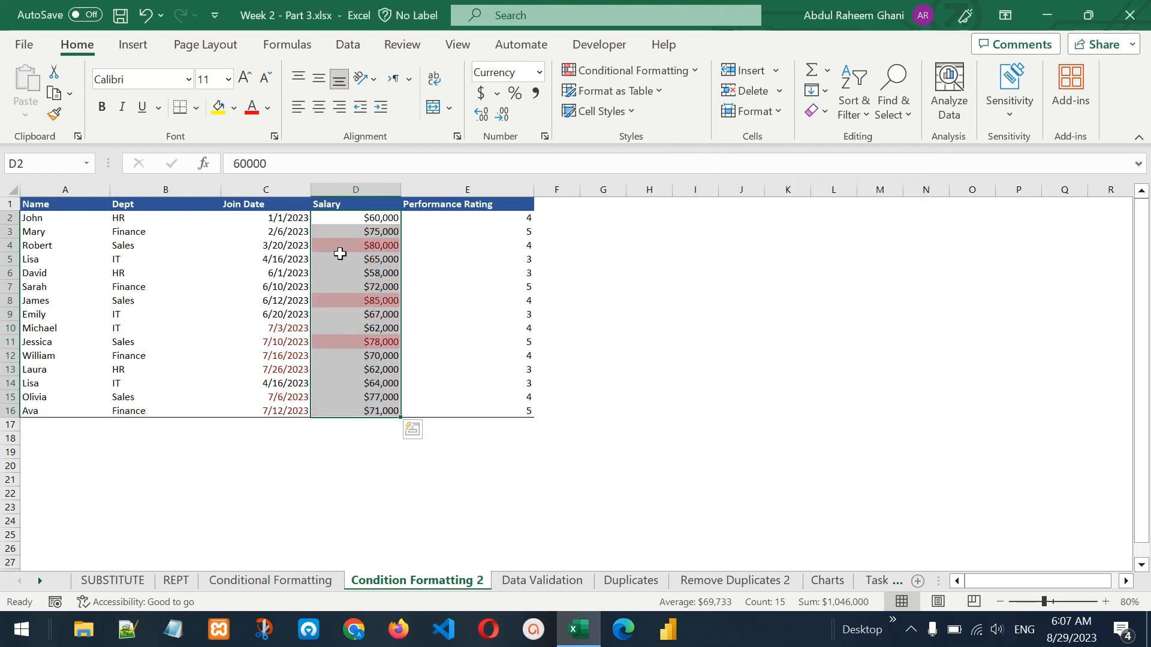
# Add a Top 10% rule set to 50% on Salary values D2:D16 with green fill and dark green text.
pyautogui.click(685, 64)
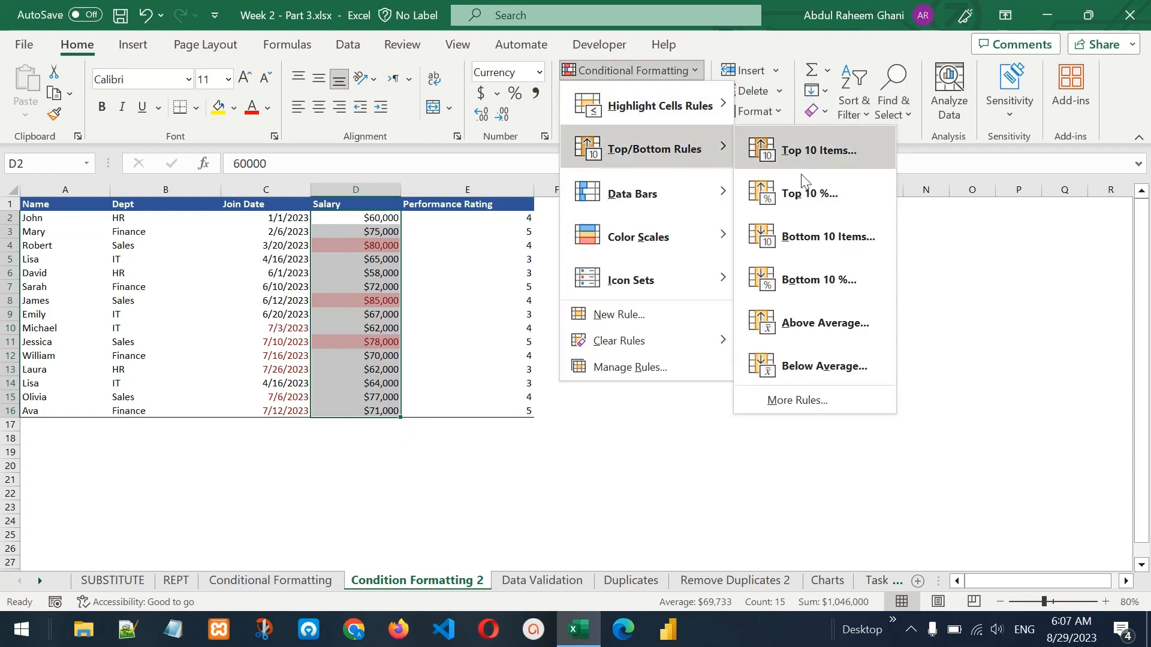
pyautogui.click(807, 204)
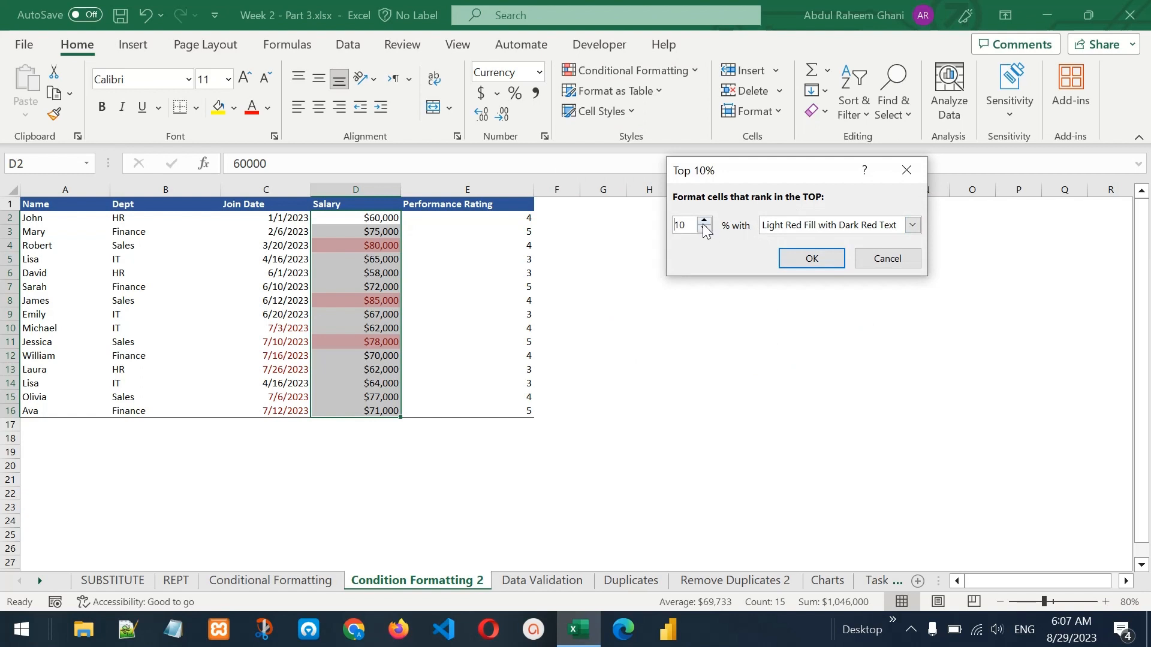
pyautogui.click(840, 226)
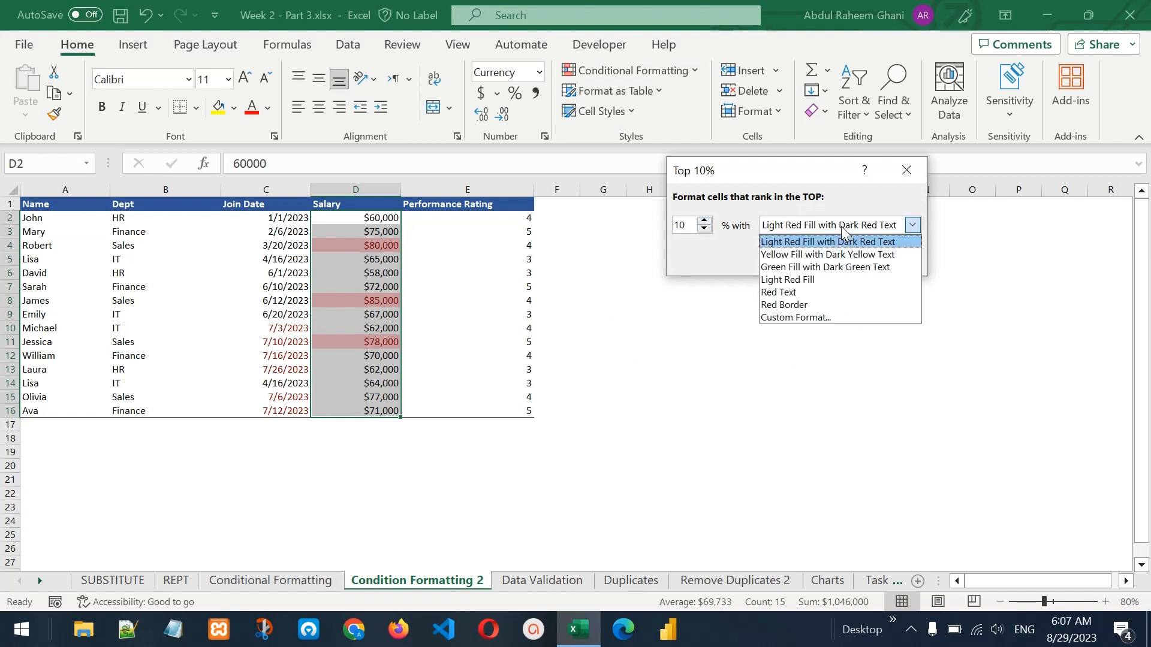
pyautogui.click(838, 267)
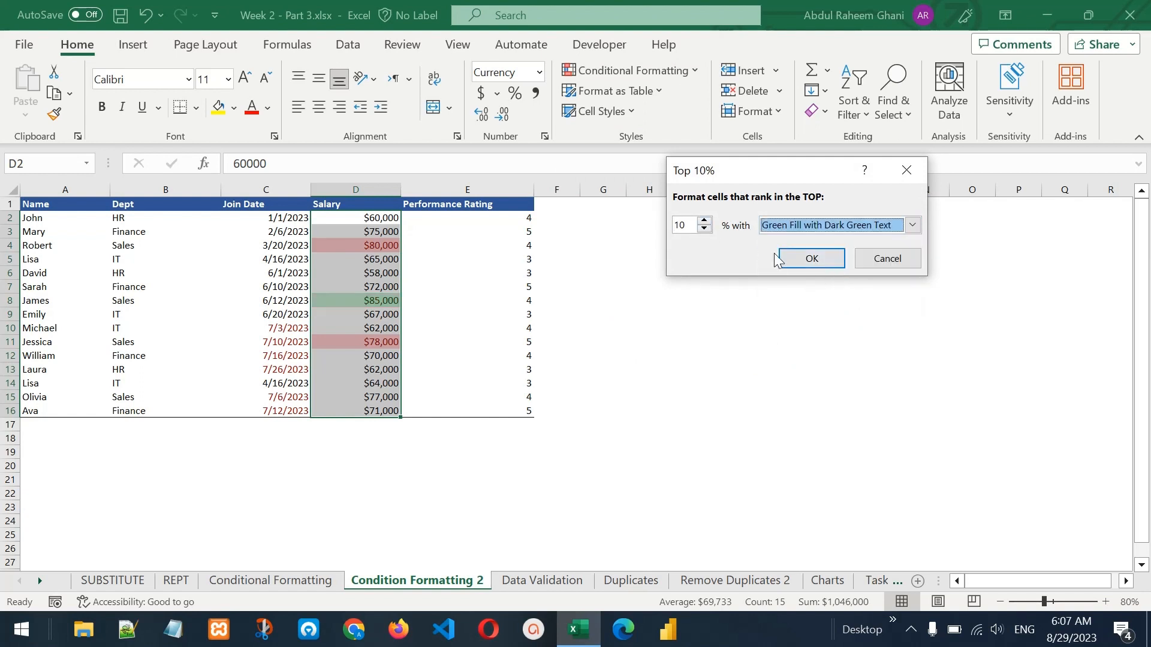
pyautogui.moveTo(692, 225); pyautogui.dragTo(661, 226)
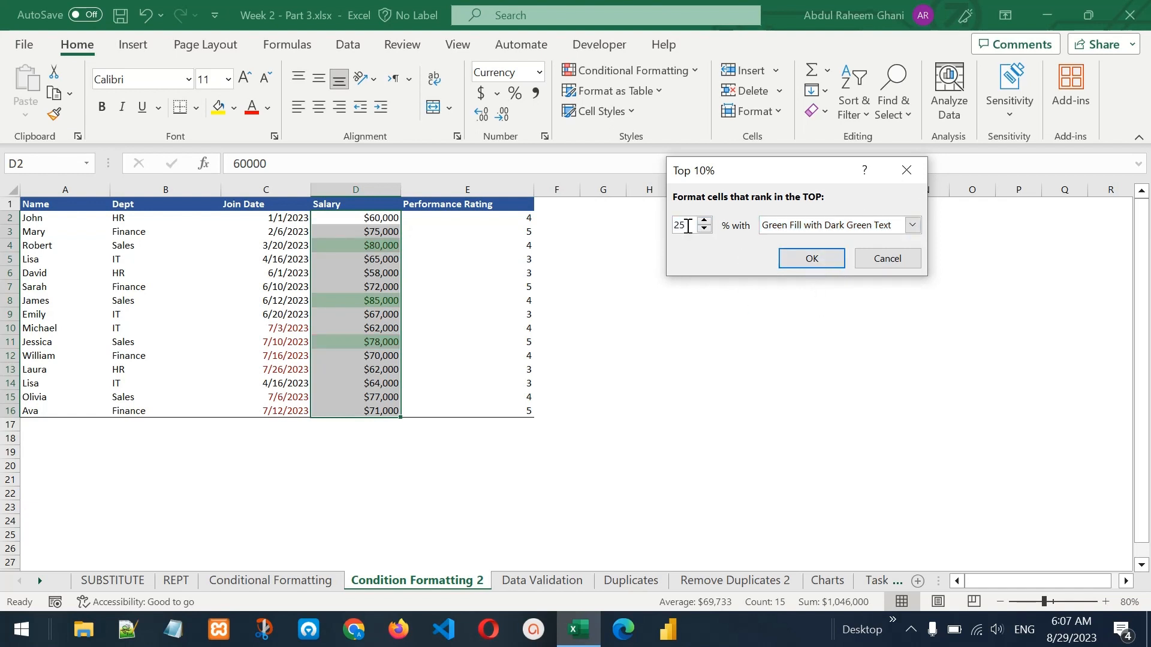
pyautogui.moveTo(687, 226); pyautogui.dragTo(659, 223)
pyautogui.write('50')
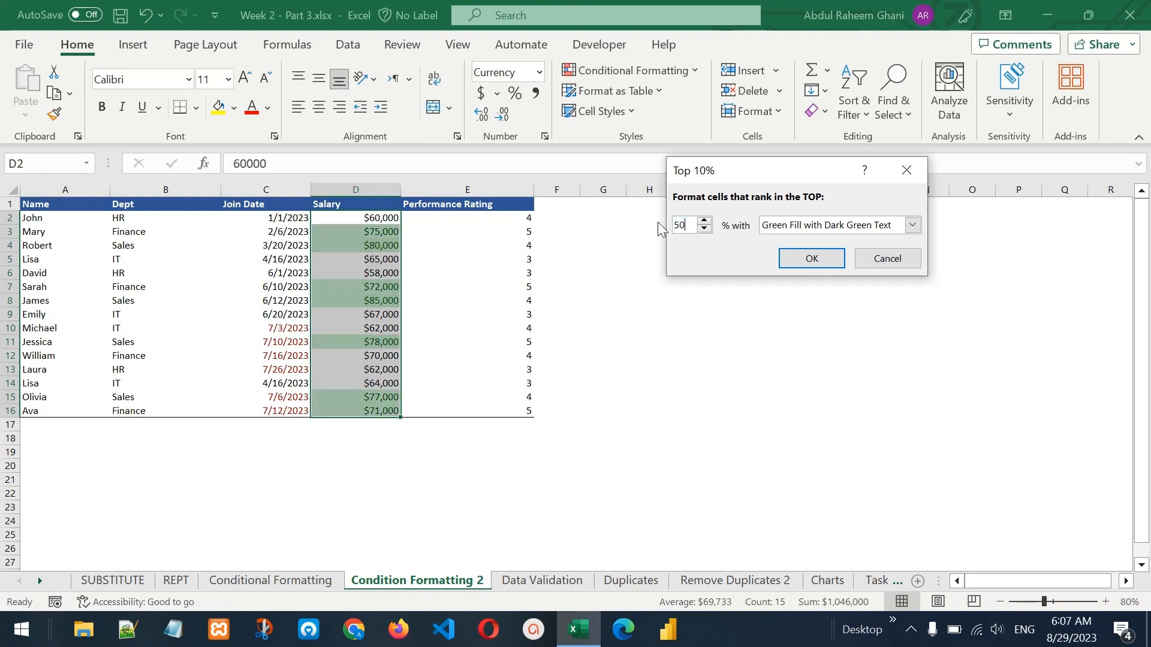
pyautogui.click(813, 259)
pyautogui.click(403, 290)
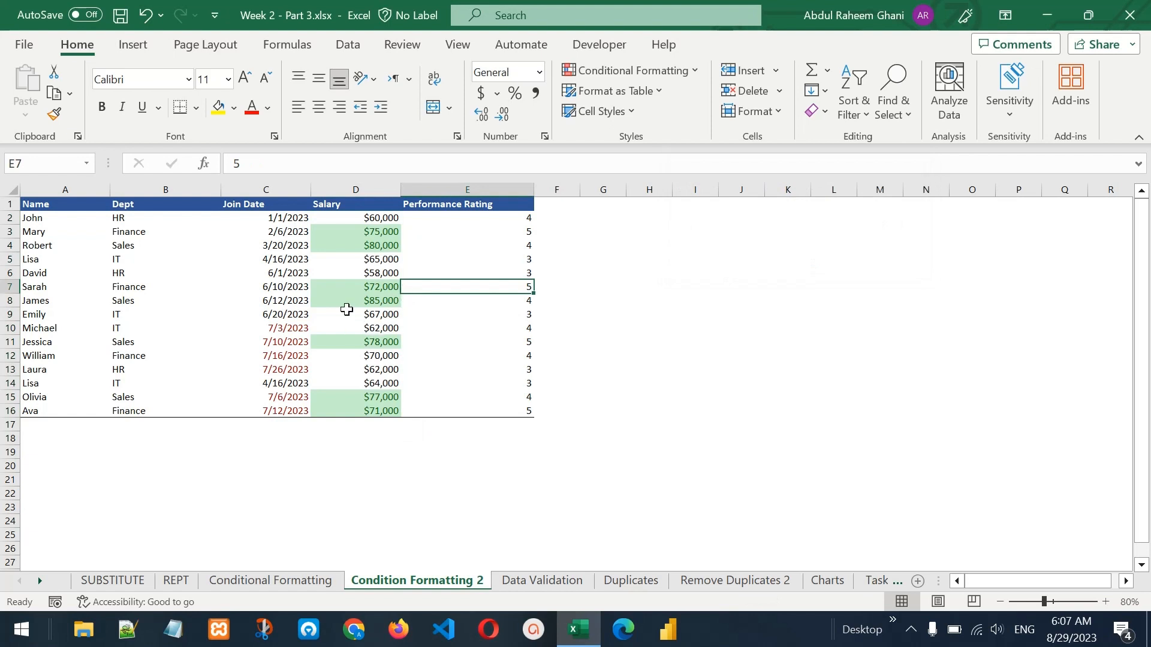
# Clear the Join Date and Salary highlighting by removing the conditional formatting rules from the entire sheet.
pyautogui.moveTo(354, 219); pyautogui.dragTo(350, 415)
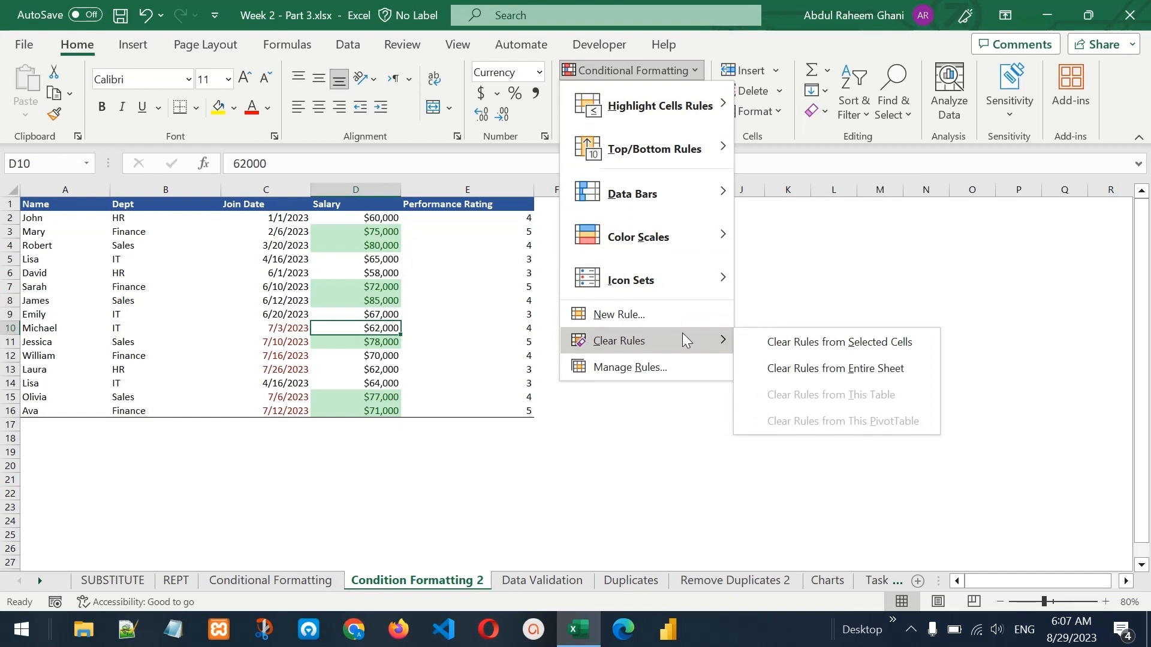
pyautogui.click(830, 368)
# Review the rule types for a new formatting rule on Salary cells D2:D16, from cell contents to unique or duplicate values, and discard the rule.
pyautogui.click(360, 222)
pyautogui.moveTo(360, 222); pyautogui.dragTo(366, 414)
pyautogui.click(643, 70)
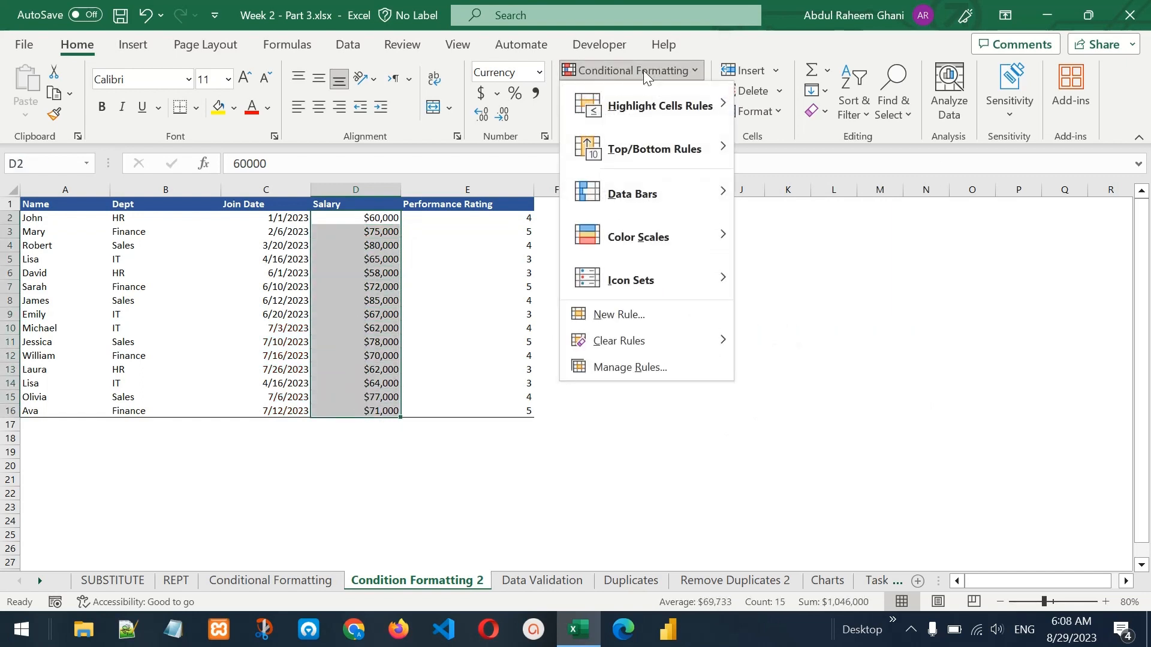
pyautogui.click(667, 315)
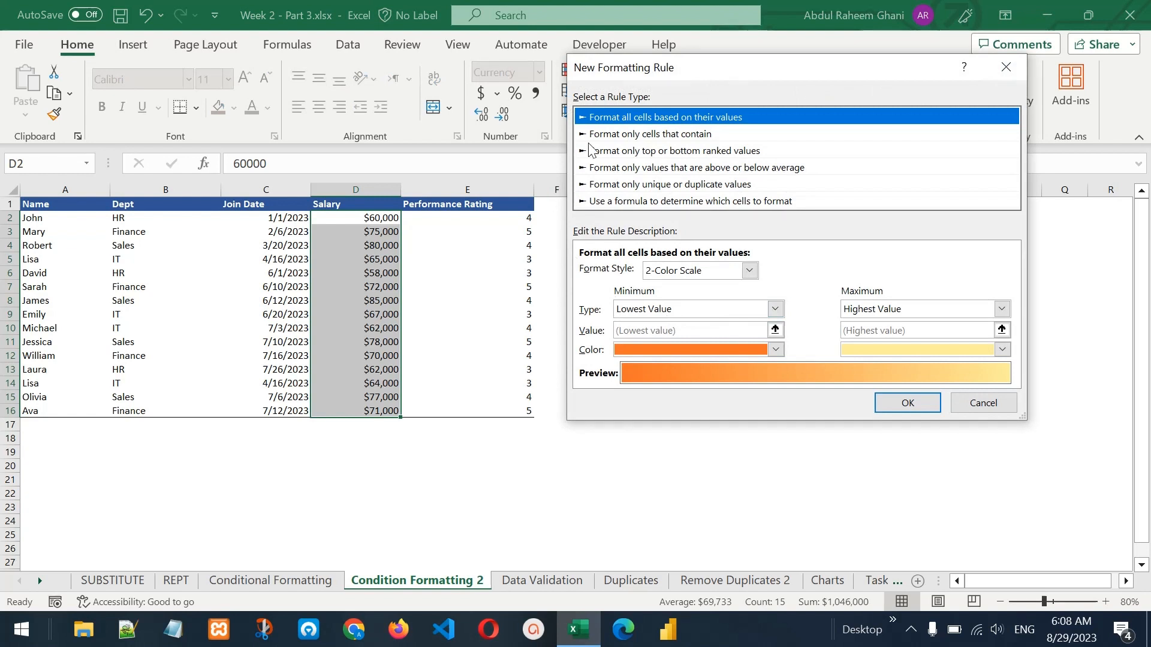
pyautogui.moveTo(703, 73); pyautogui.dragTo(720, 71)
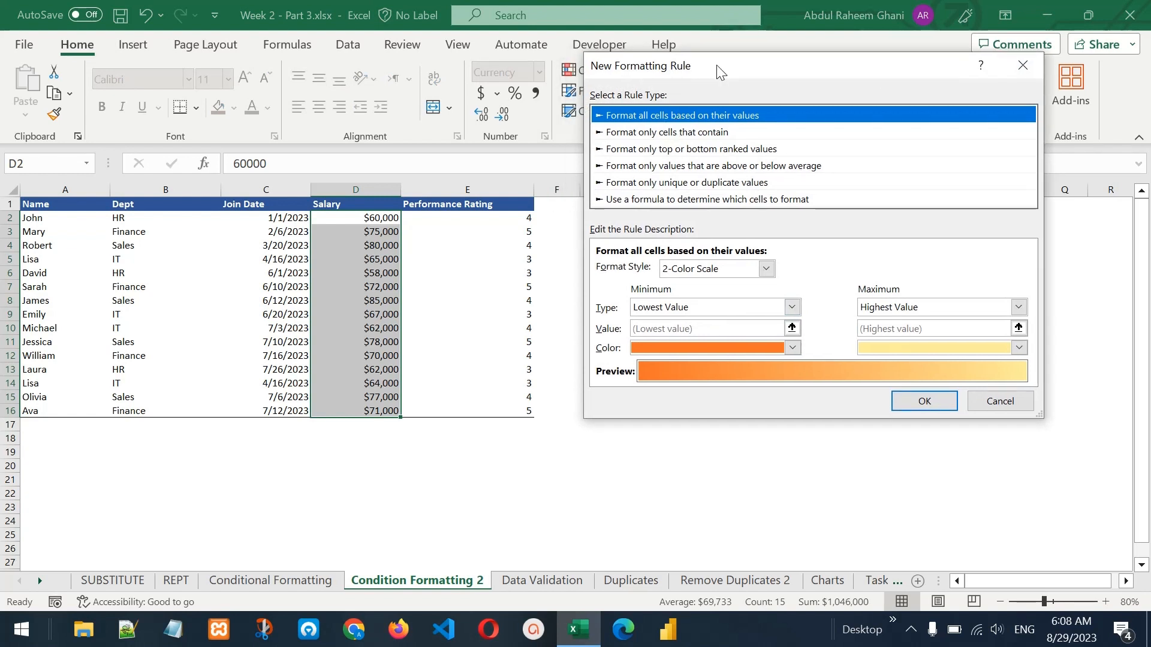
pyautogui.click(689, 134)
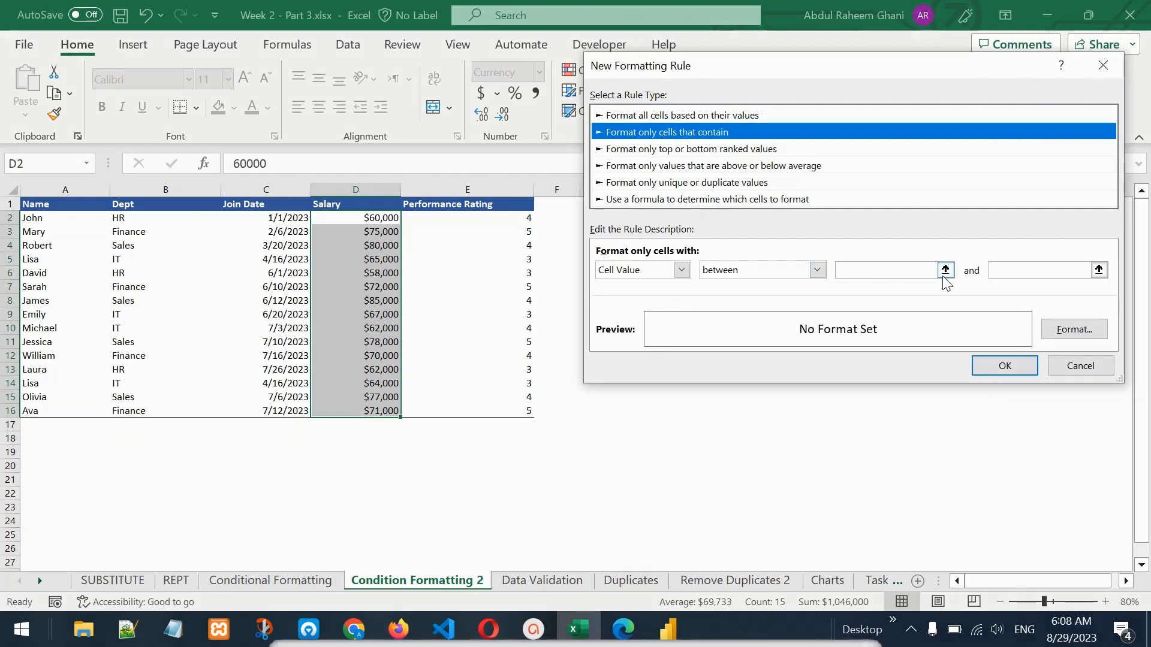
pyautogui.click(684, 148)
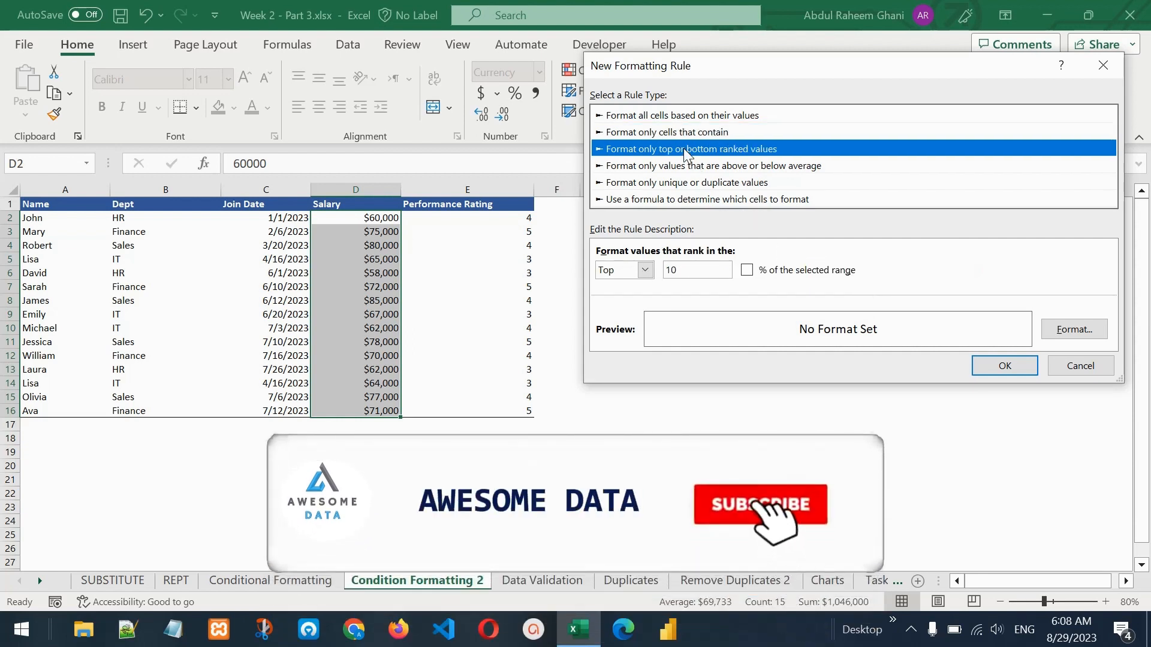
pyautogui.click(724, 167)
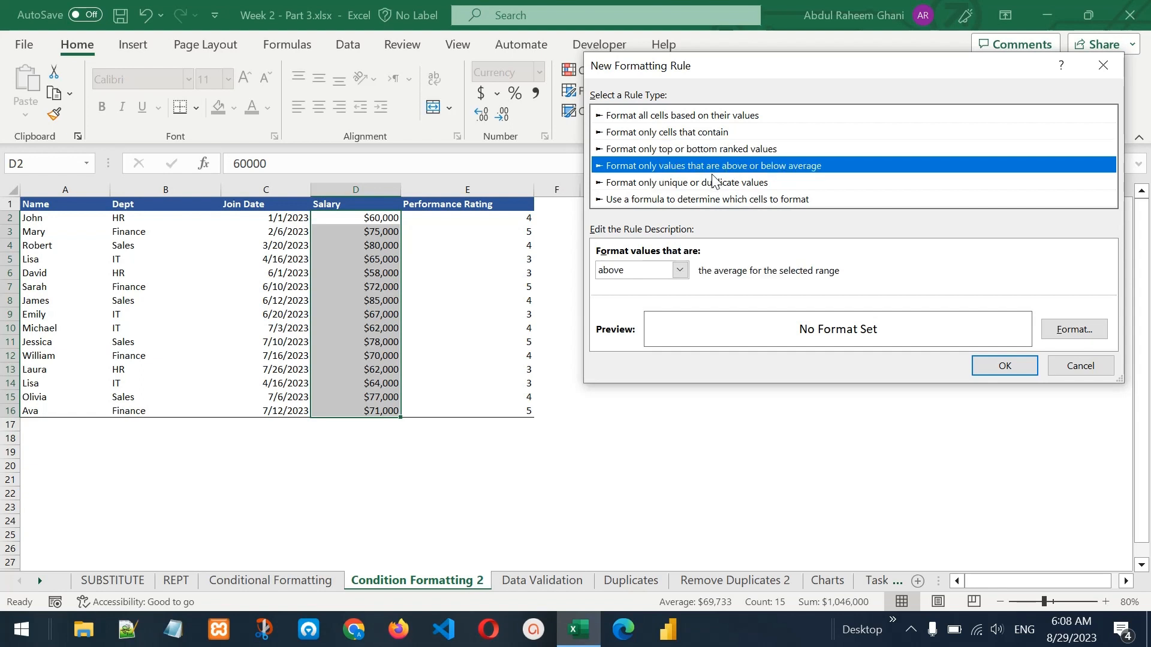
pyautogui.click(667, 183)
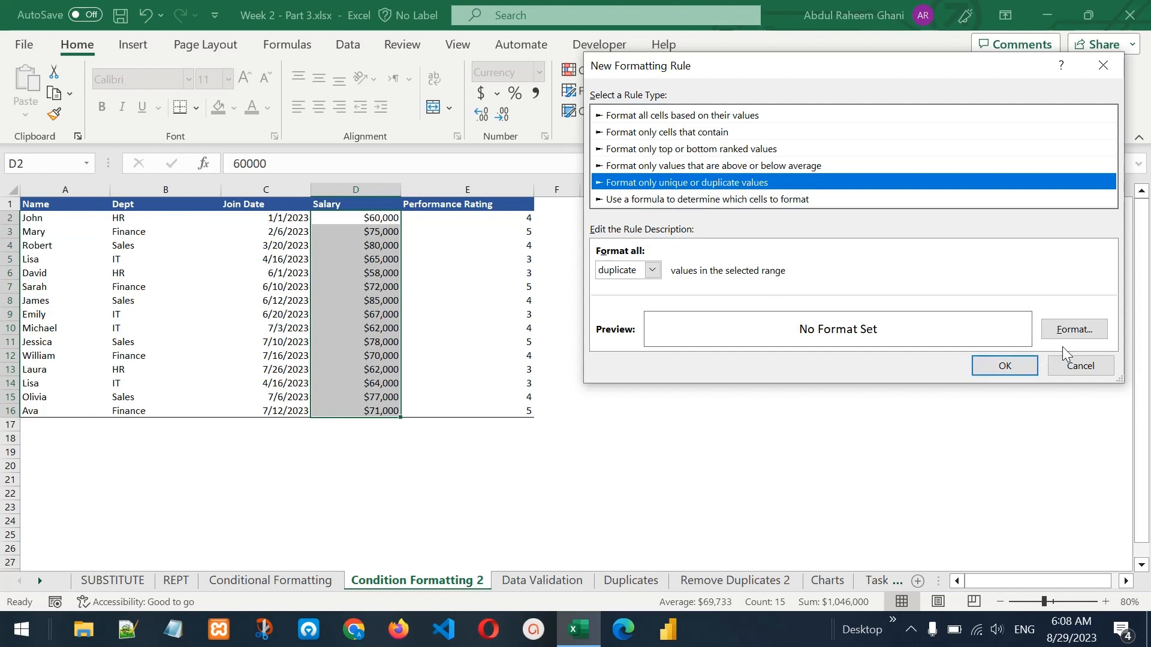
pyautogui.click(1076, 365)
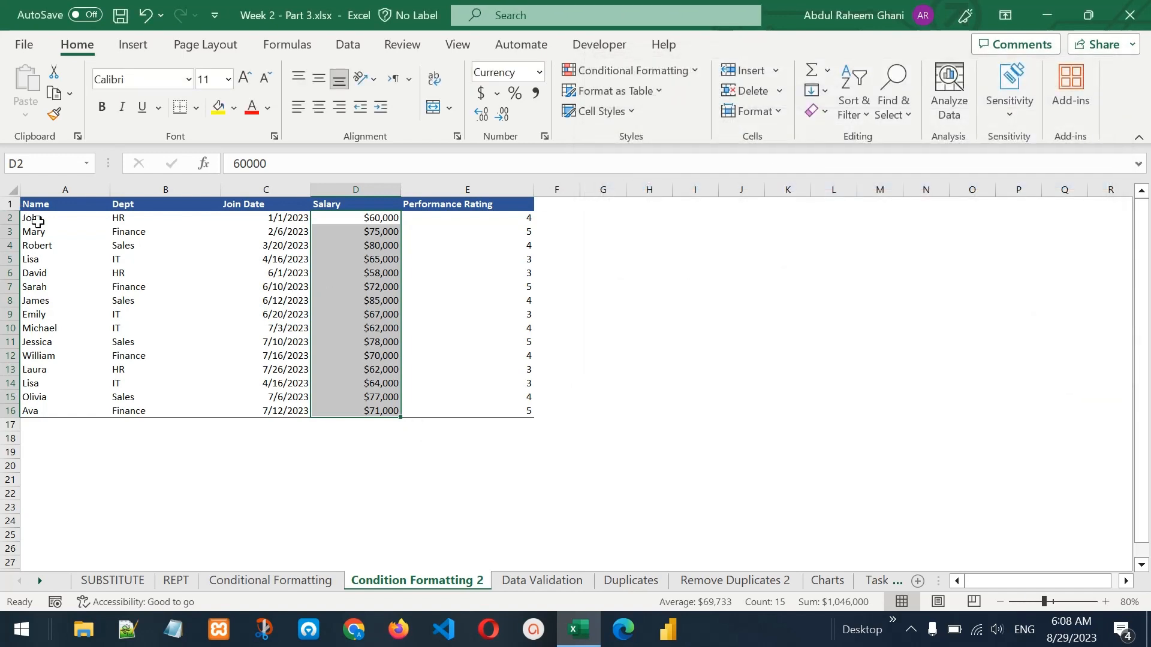
# Create a new formatting rule that fills duplicate values in the Name cells A2:A16 with red.
pyautogui.moveTo(38, 220); pyautogui.dragTo(33, 410)
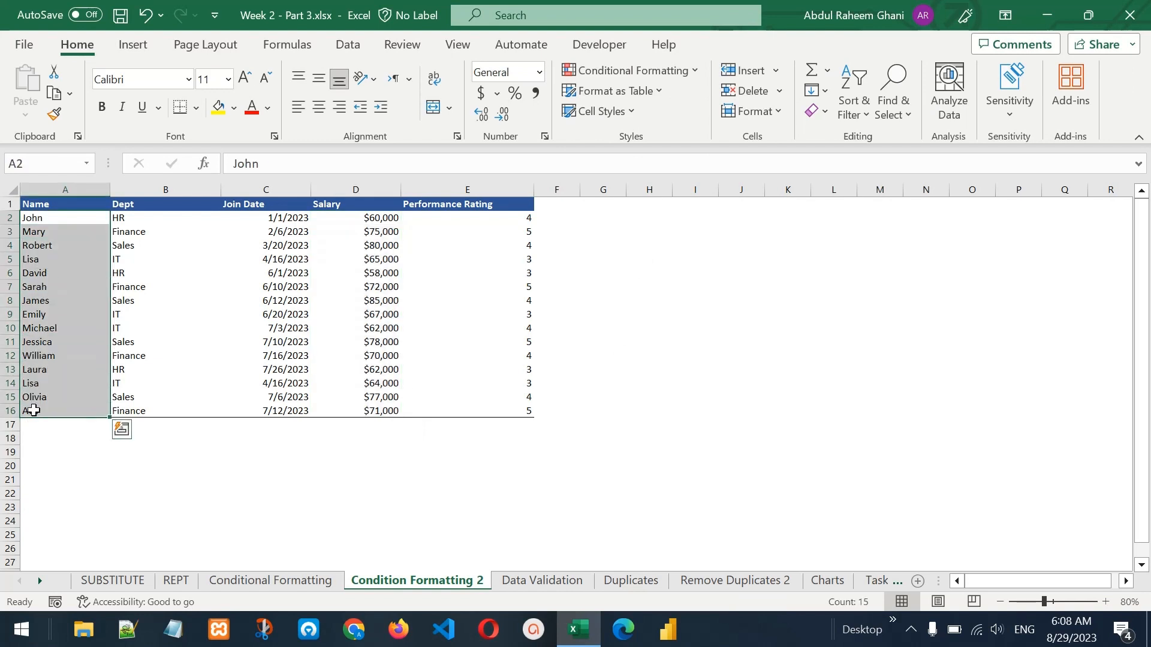
pyautogui.click(652, 72)
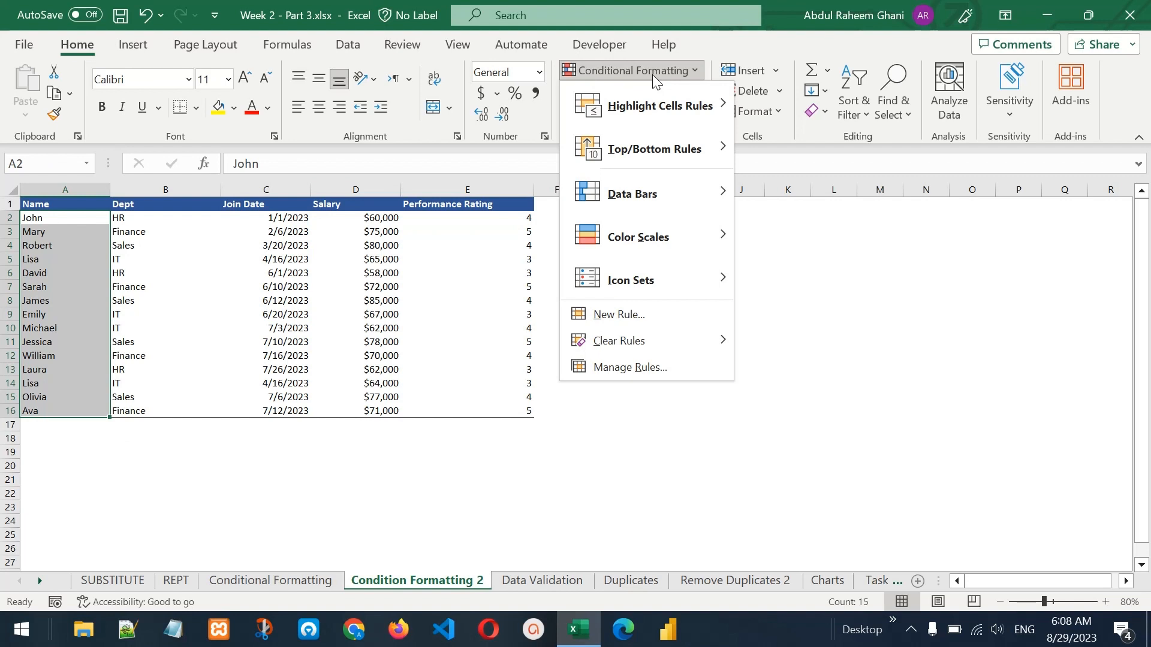
pyautogui.moveTo(666, 108)
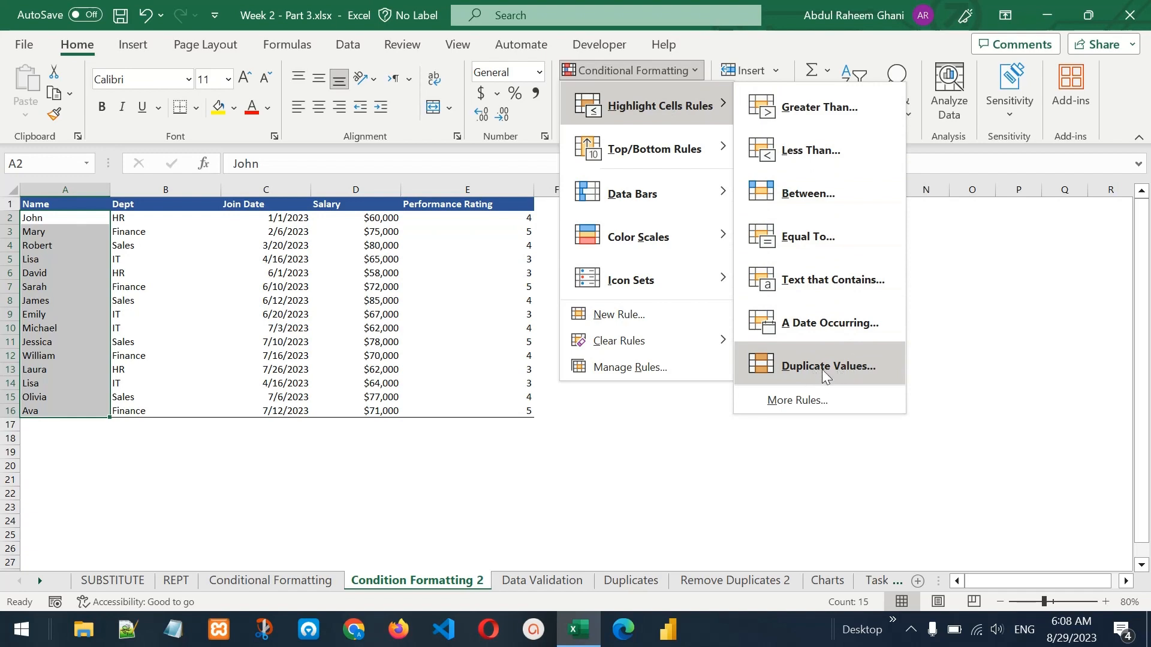
pyautogui.click(647, 317)
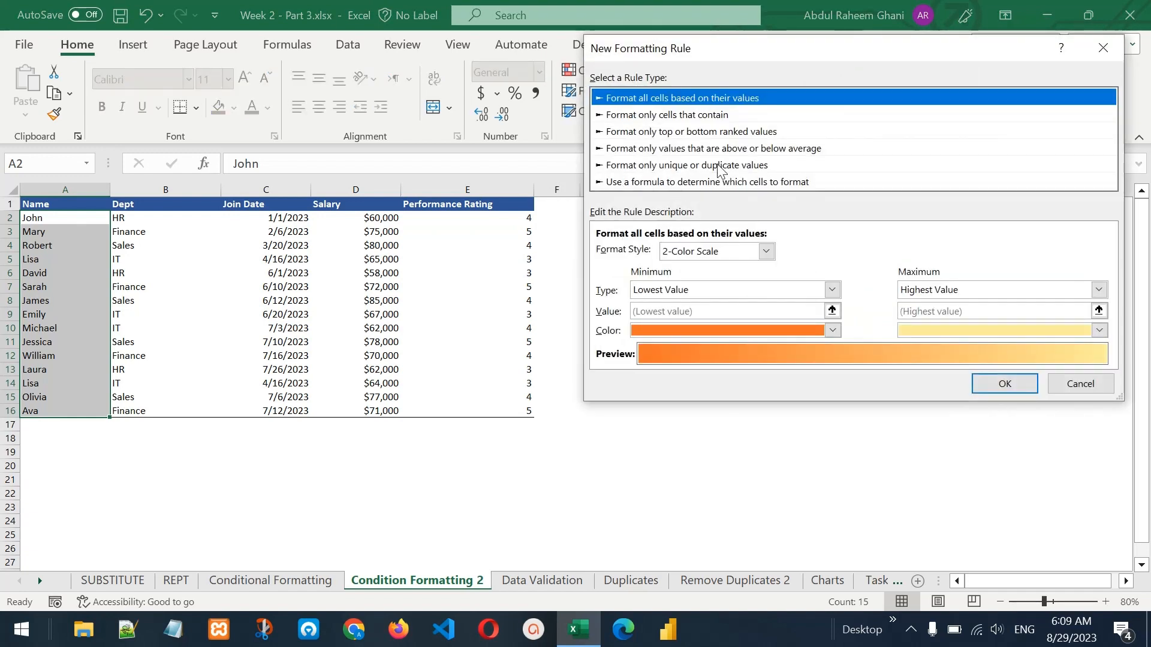
pyautogui.click(710, 166)
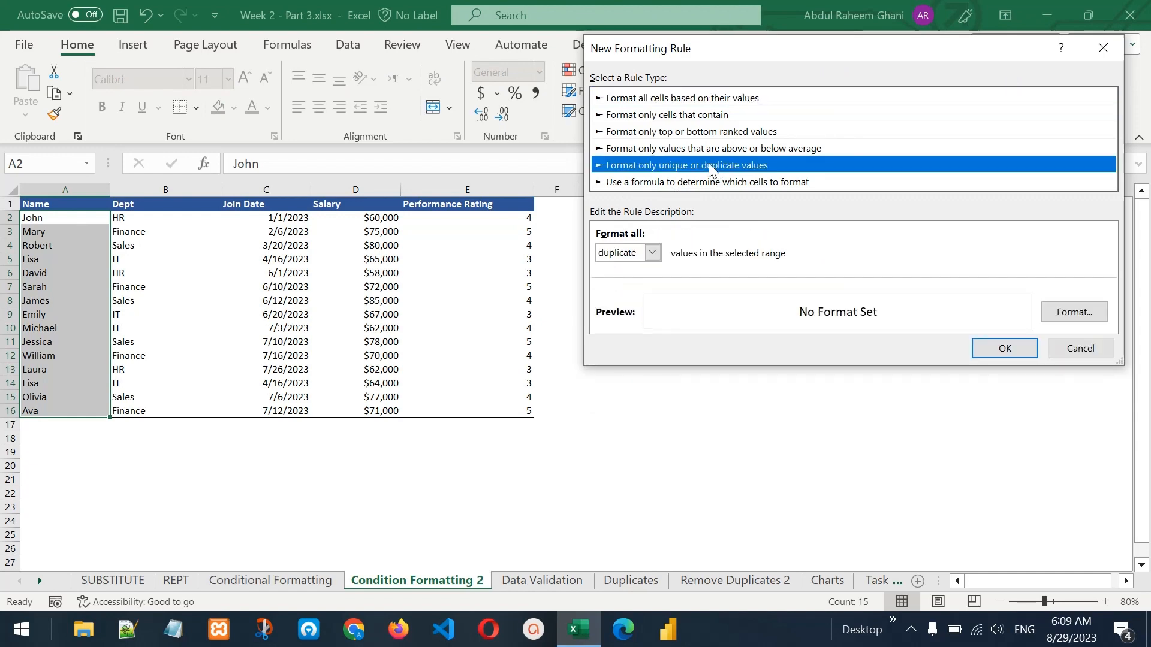
pyautogui.click(1067, 313)
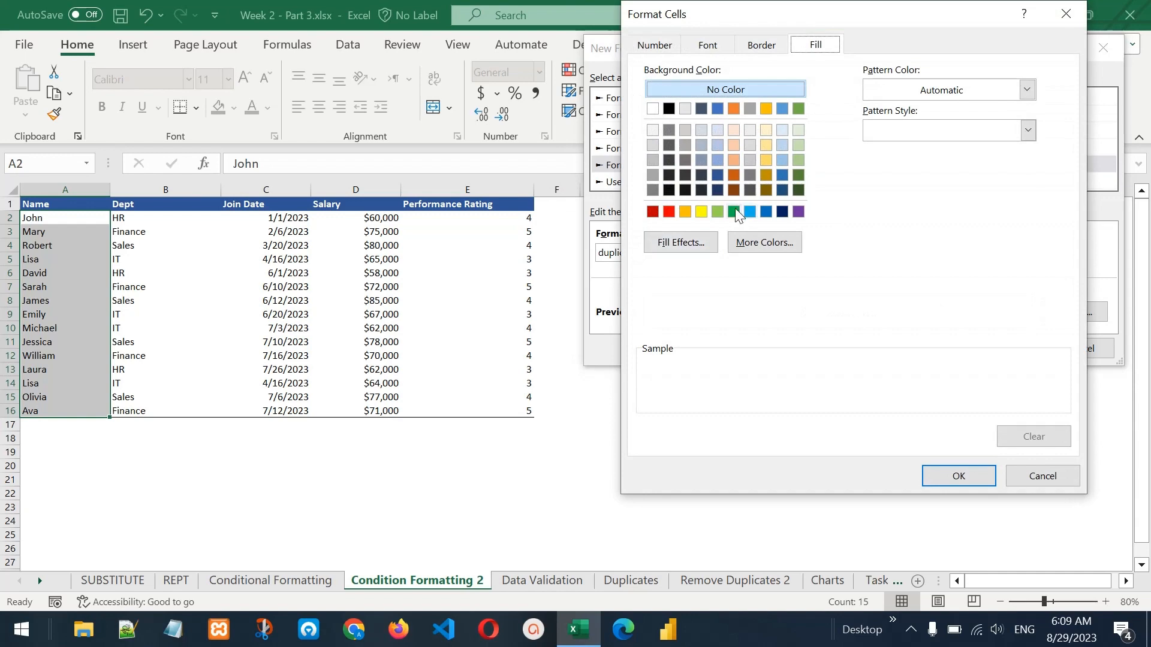
pyautogui.click(669, 212)
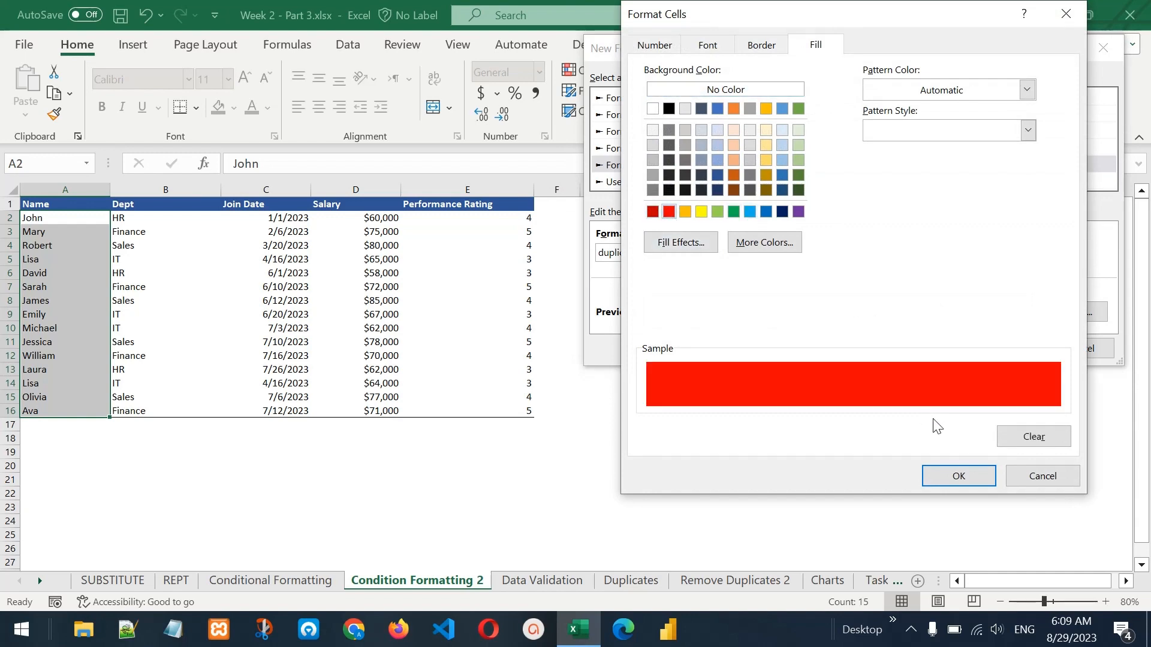
pyautogui.click(959, 476)
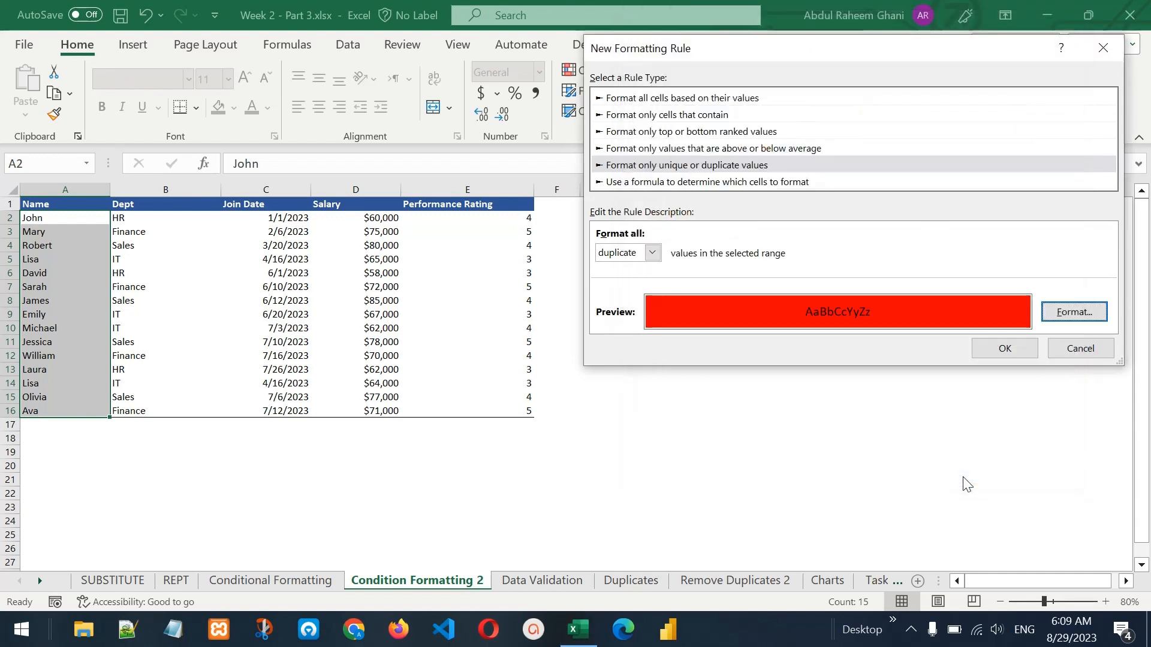
pyautogui.click(995, 346)
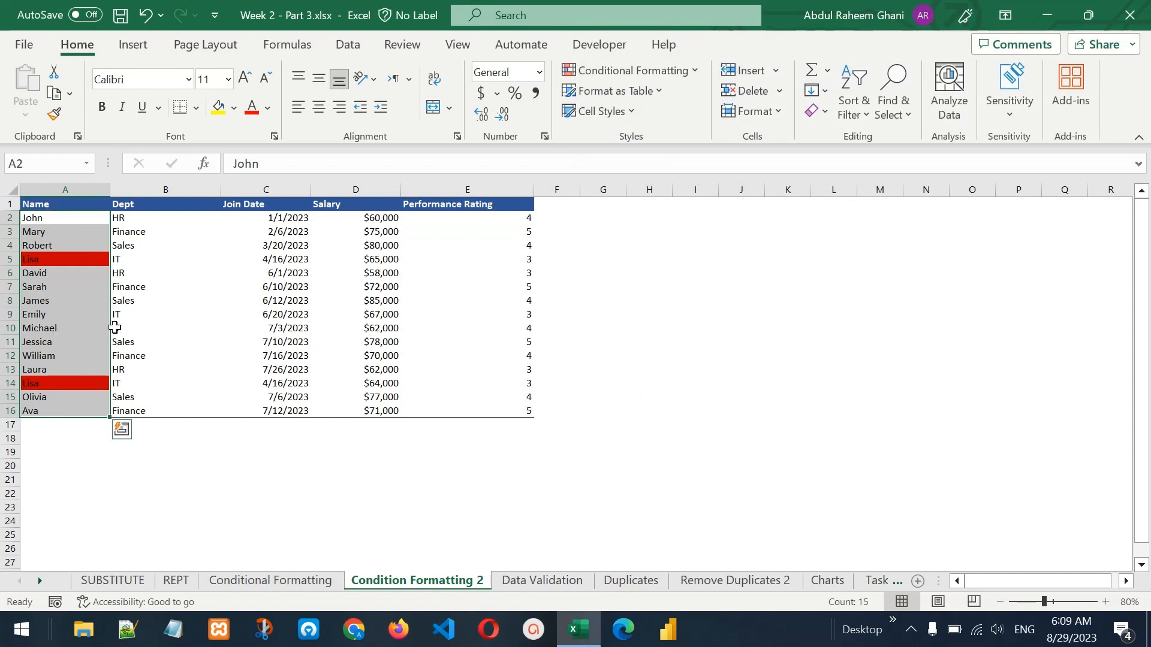
# Highlight the unique values in Name cells A2:A16 with green fill and dark green text.
pyautogui.click(689, 73)
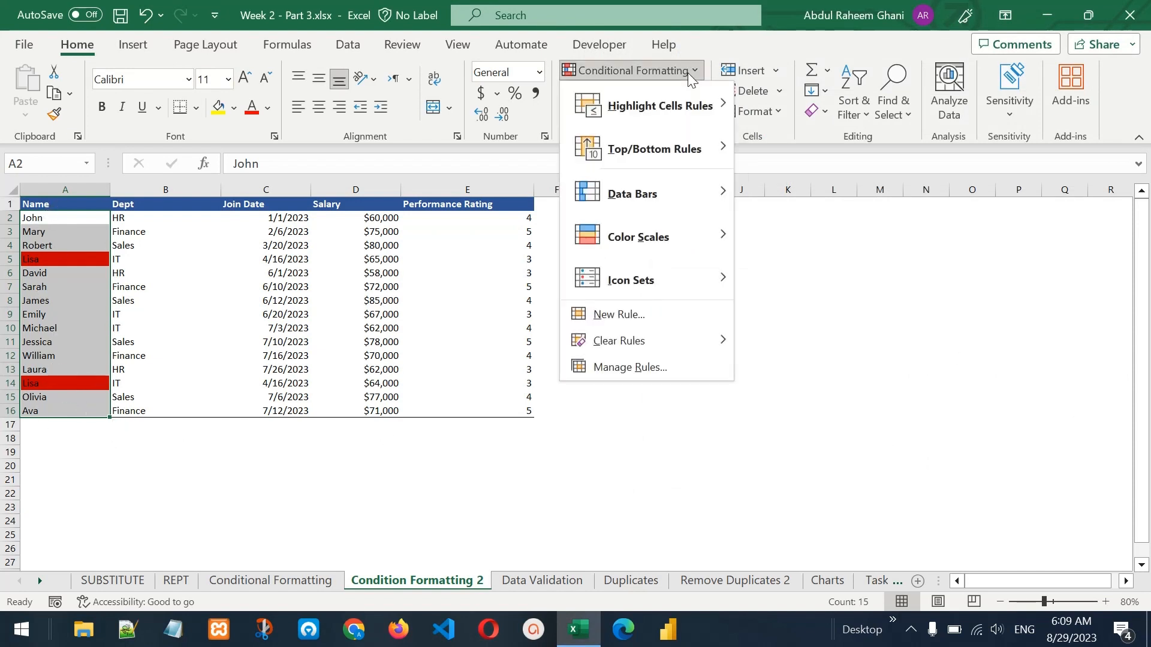
pyautogui.moveTo(693, 112)
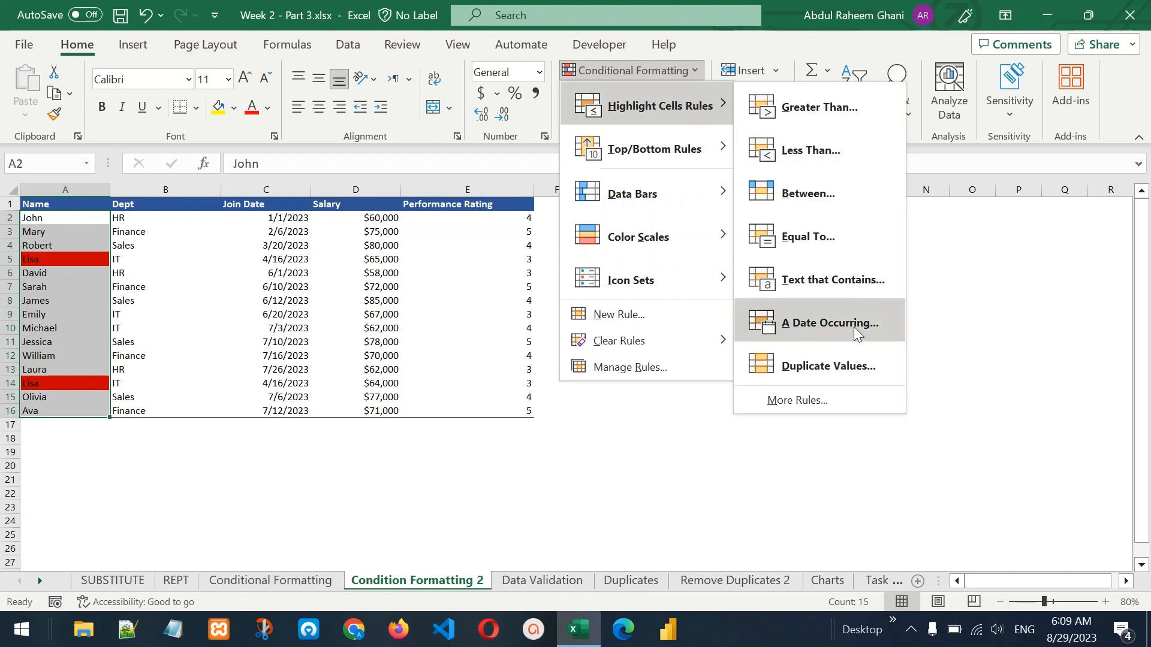
pyautogui.click(856, 367)
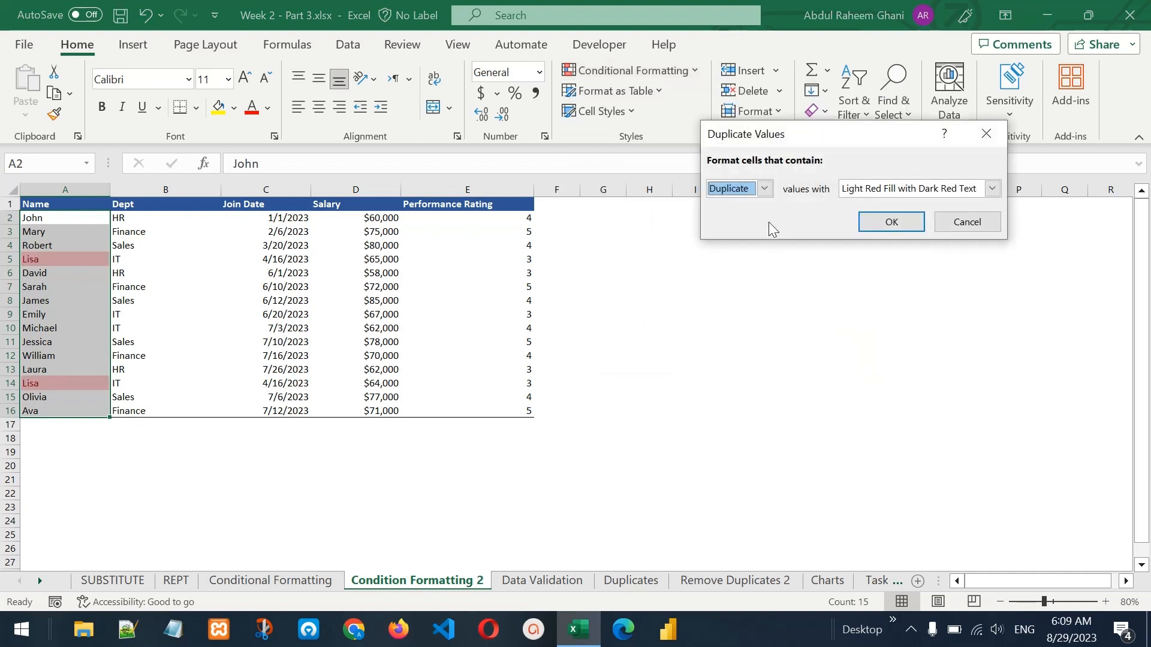
pyautogui.click(749, 195)
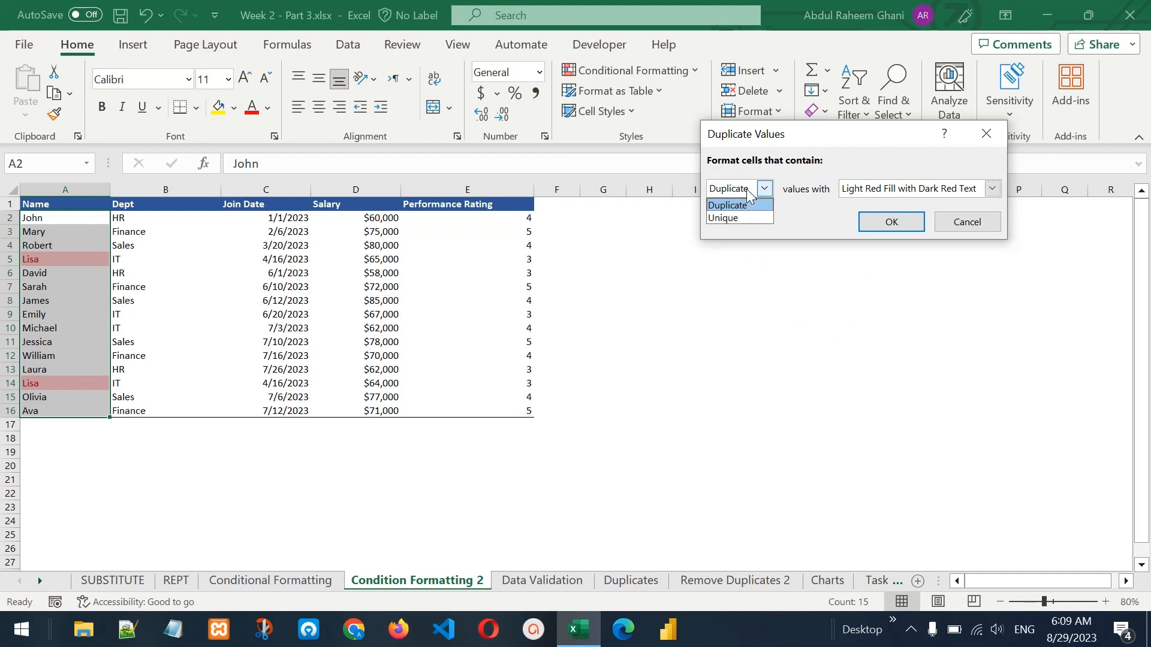
pyautogui.click(747, 217)
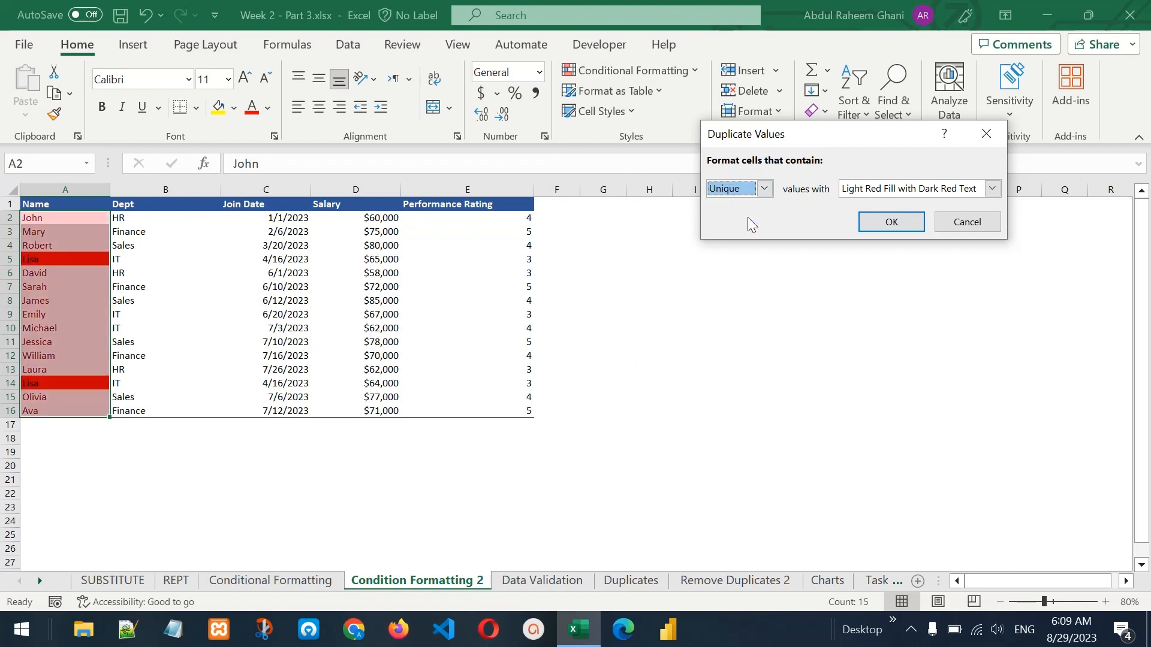
pyautogui.click(890, 191)
pyautogui.click(903, 230)
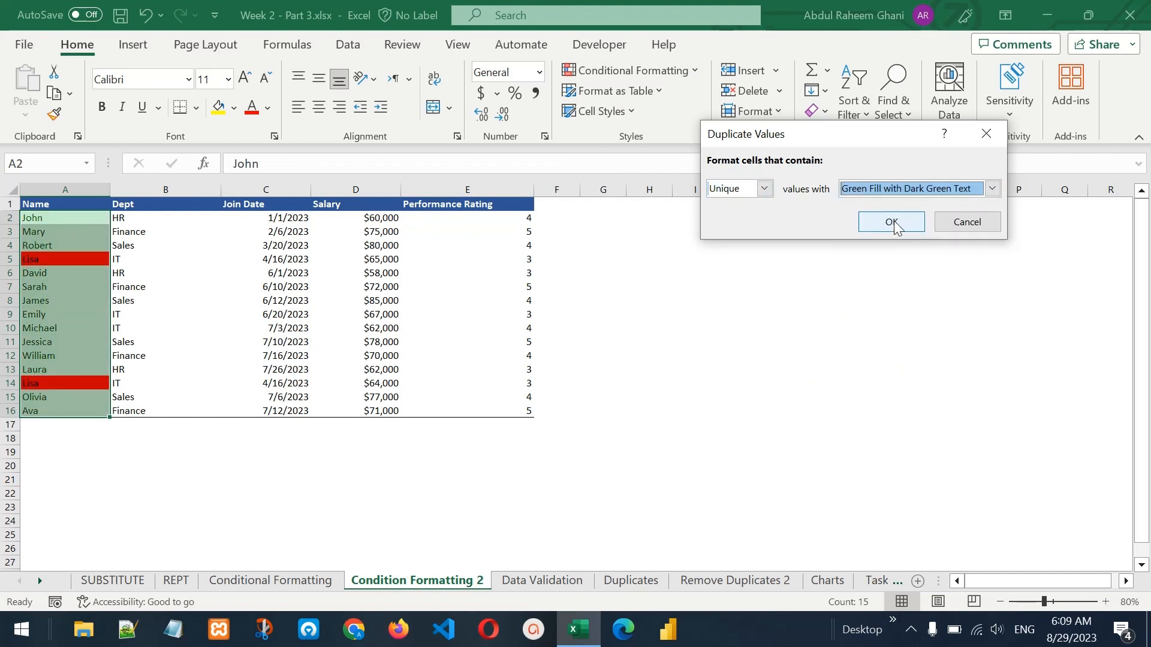
pyautogui.click(889, 221)
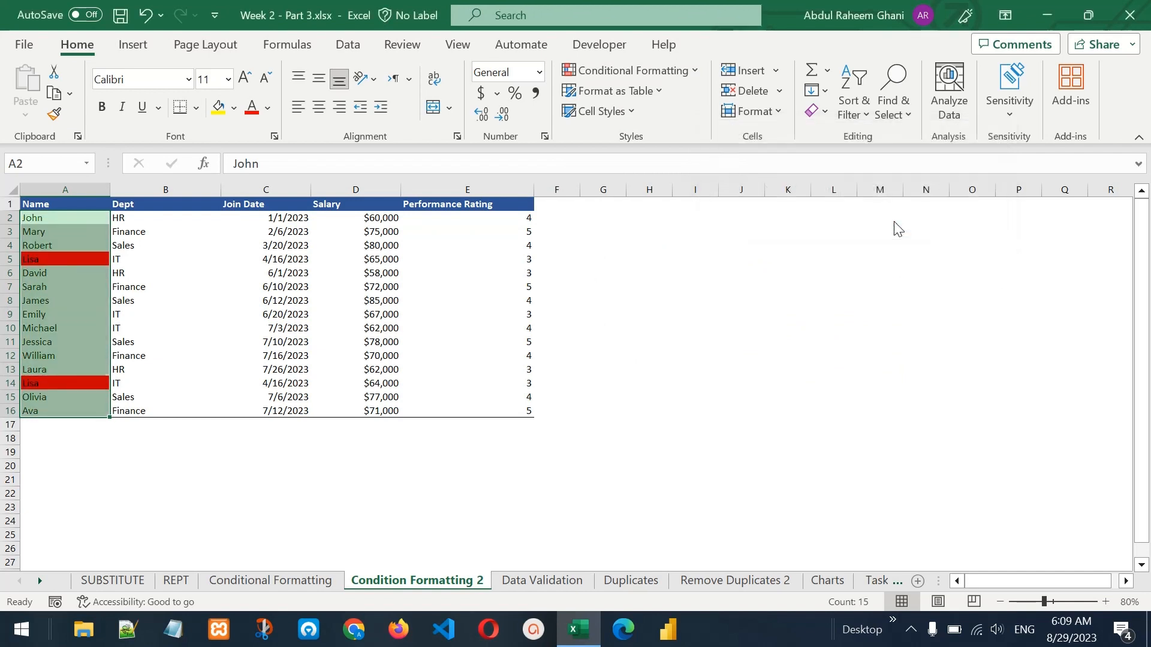
# Check the highlighted Name cells and review their unique and duplicate value rules in the Conditional Formatting Rules Manager.
pyautogui.click(62, 261)
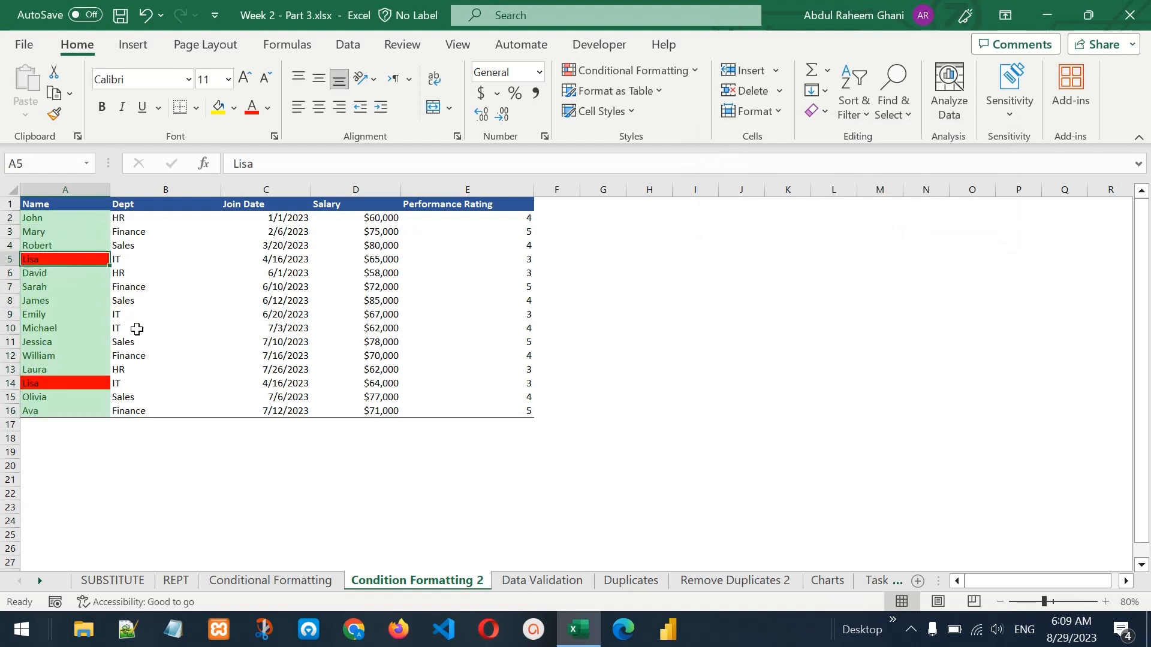
pyautogui.click(51, 276)
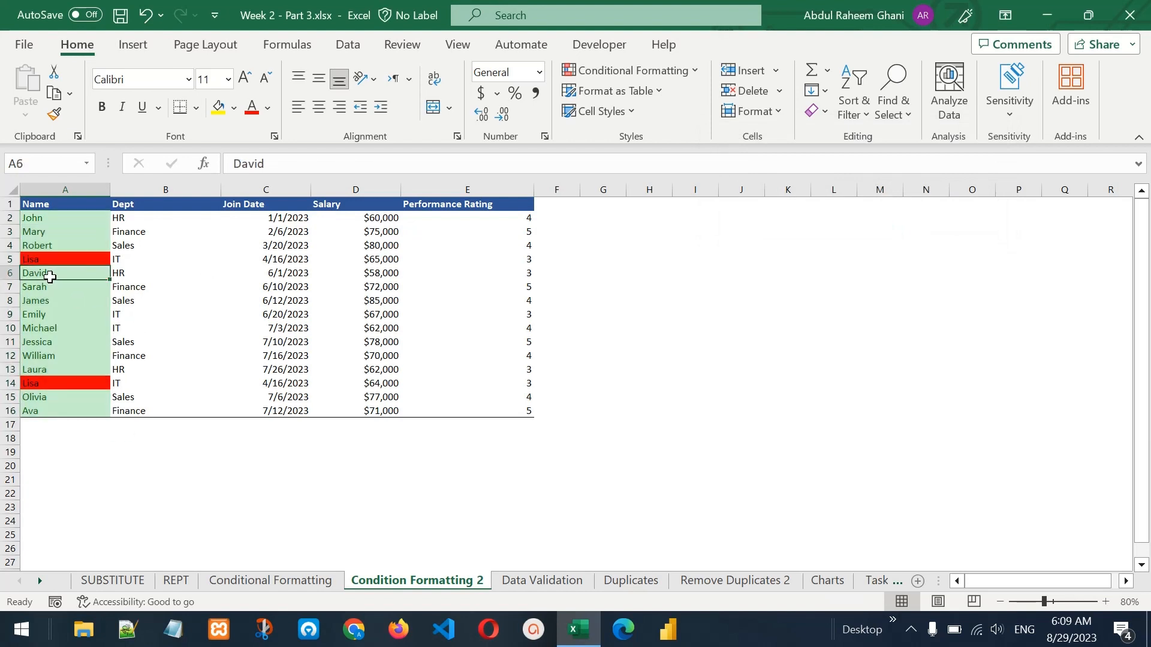
pyautogui.click(59, 344)
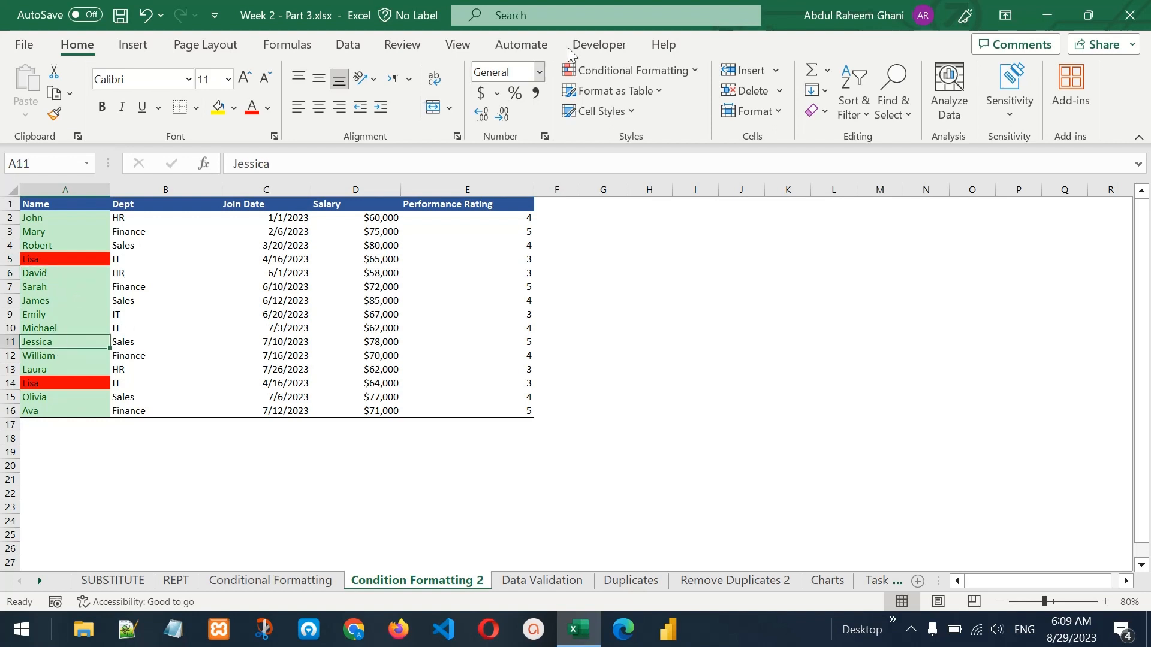
pyautogui.click(681, 70)
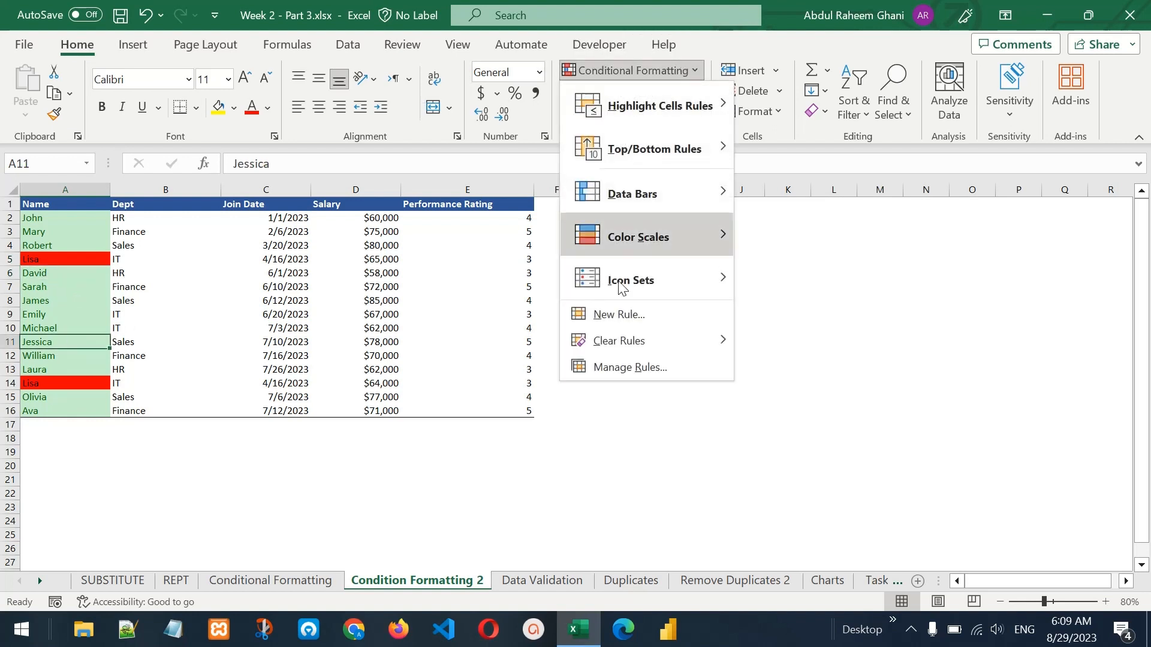
pyautogui.click(624, 368)
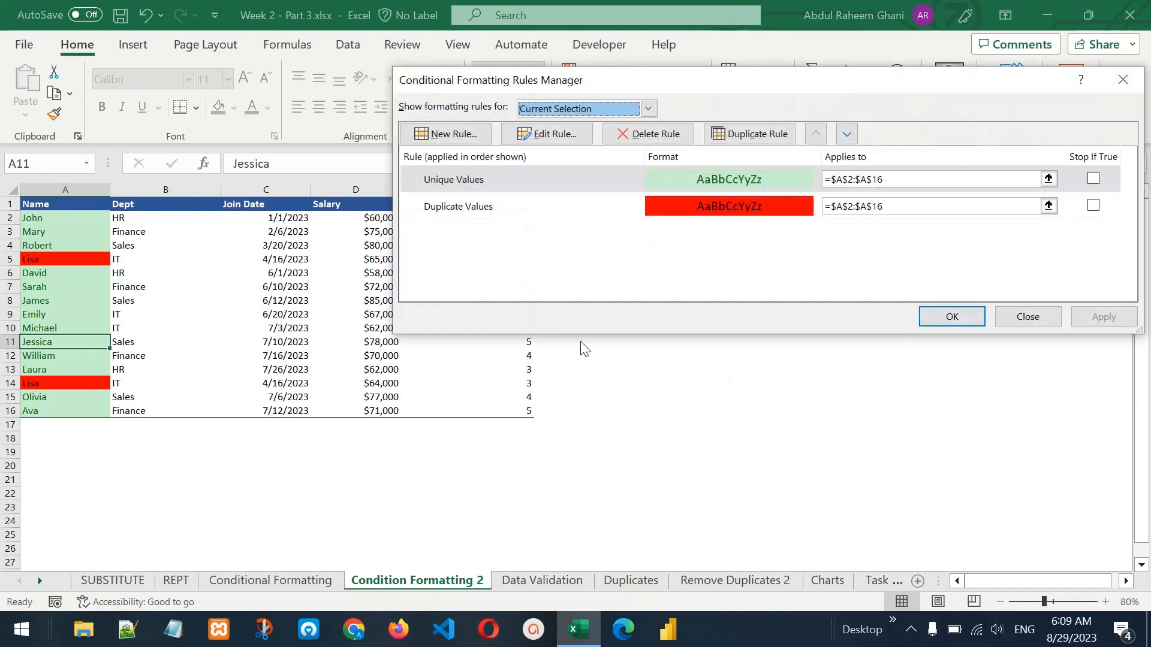
pyautogui.moveTo(612, 81); pyautogui.dragTo(505, 188)
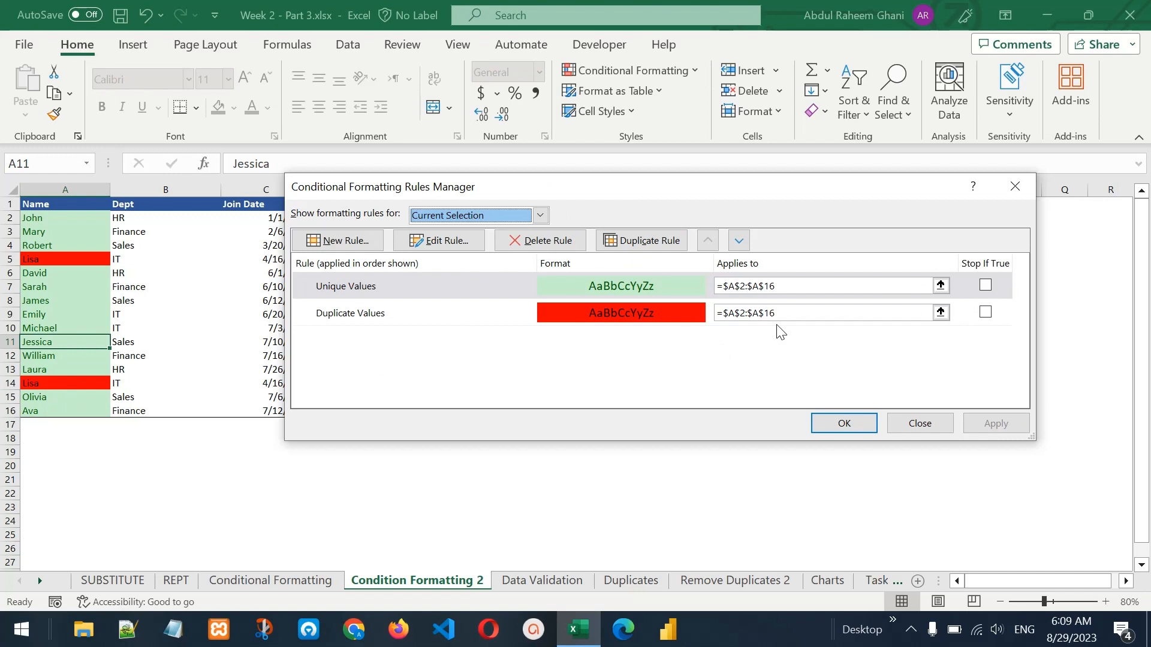
pyautogui.click(865, 426)
pyautogui.click(675, 70)
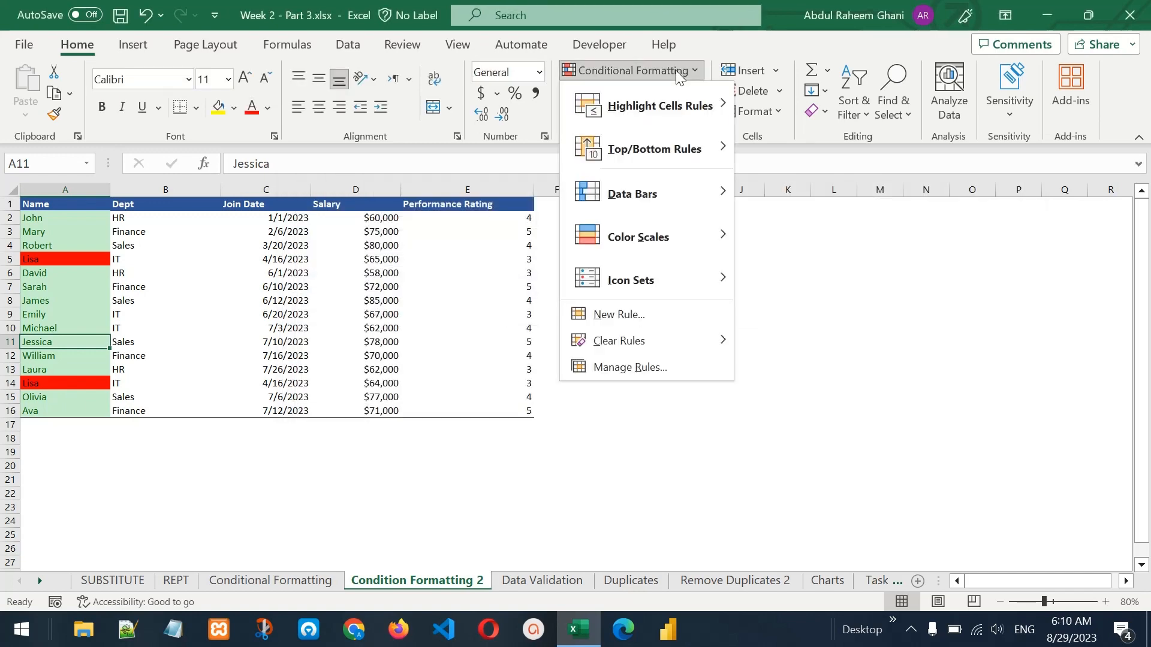
pyautogui.moveTo(679, 342)
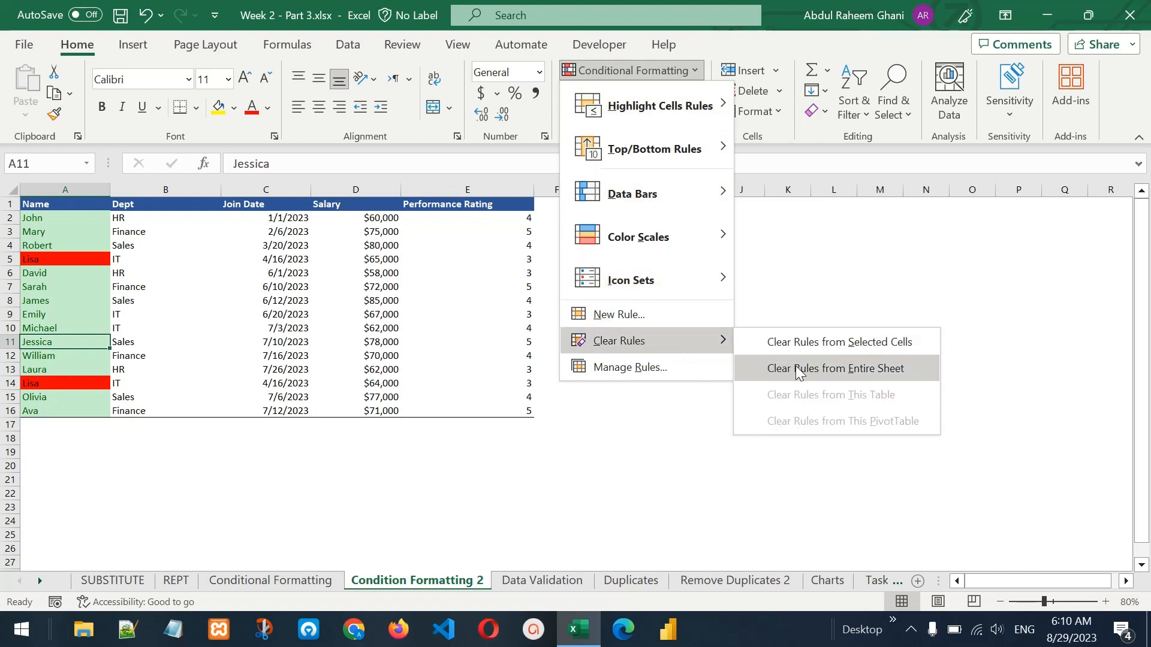
pyautogui.moveTo(646, 106)
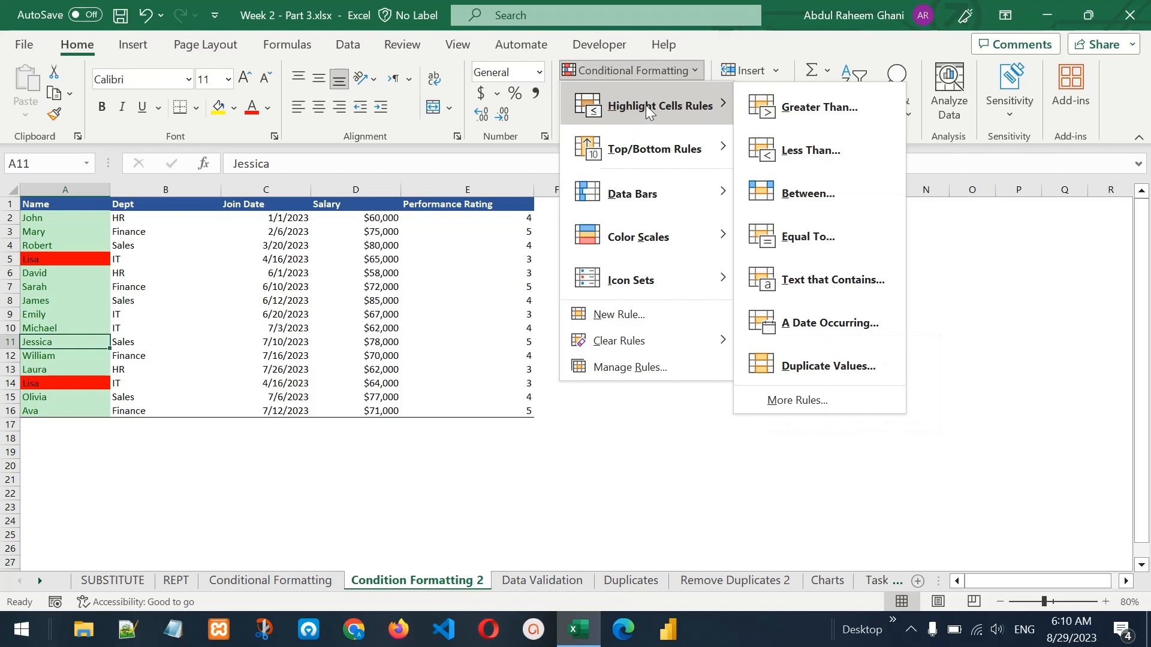
# Open data validation for Dept cell B2 on the Data Validation sheet and review its input message and error alert options.
pyautogui.click(543, 580)
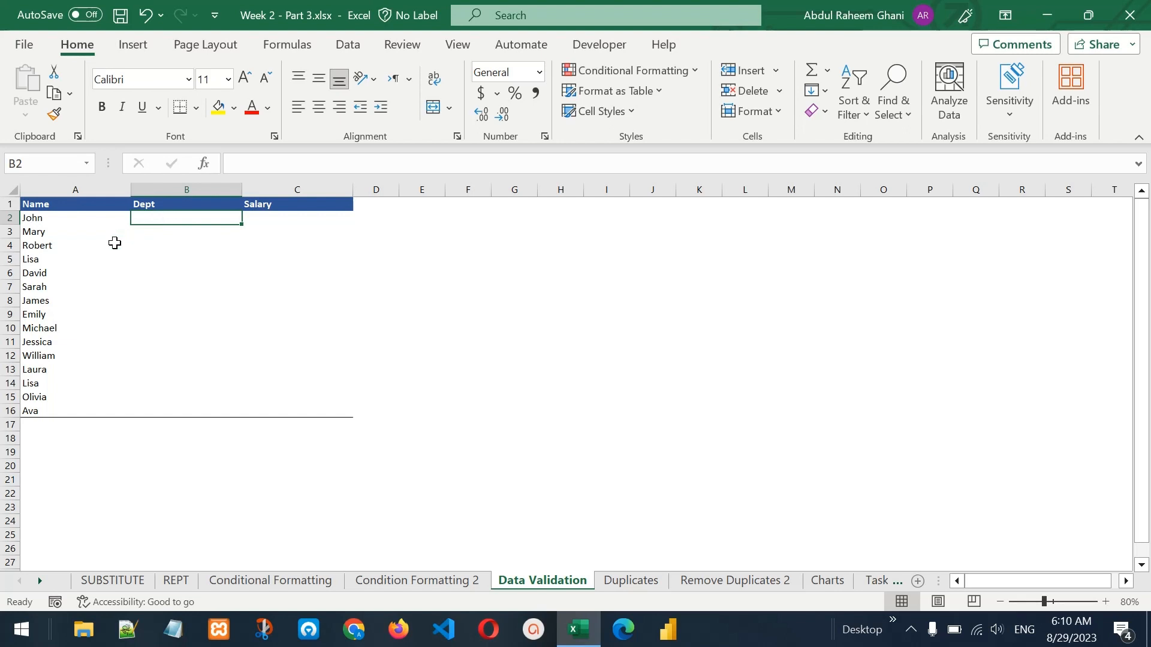
pyautogui.click(348, 45)
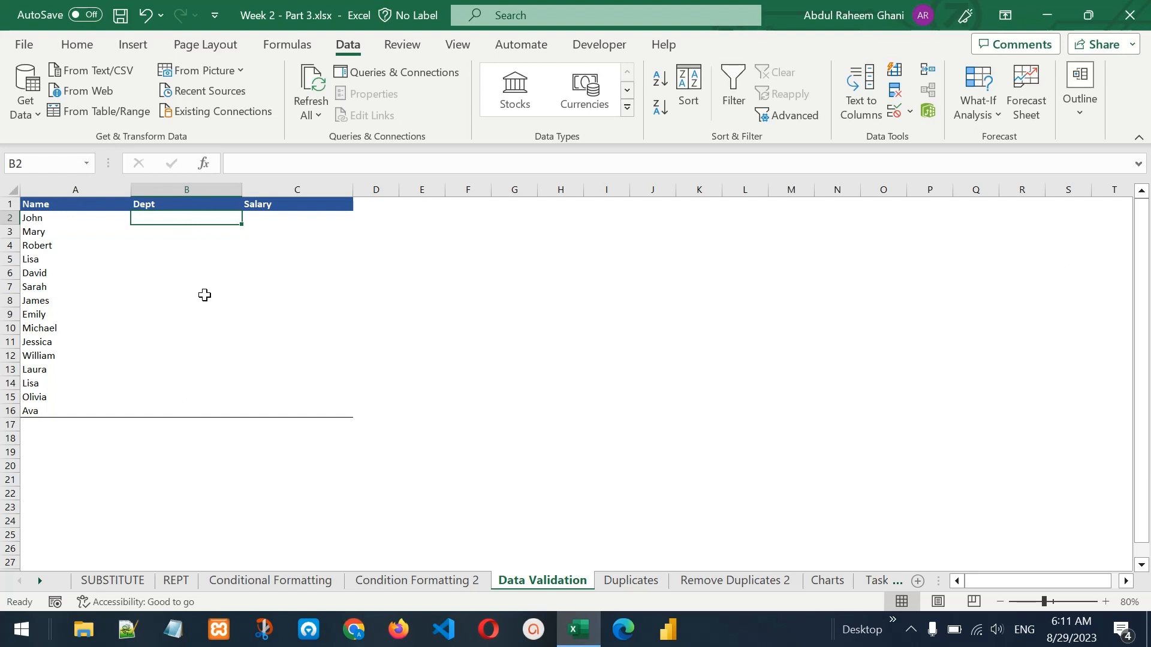
pyautogui.click(895, 112)
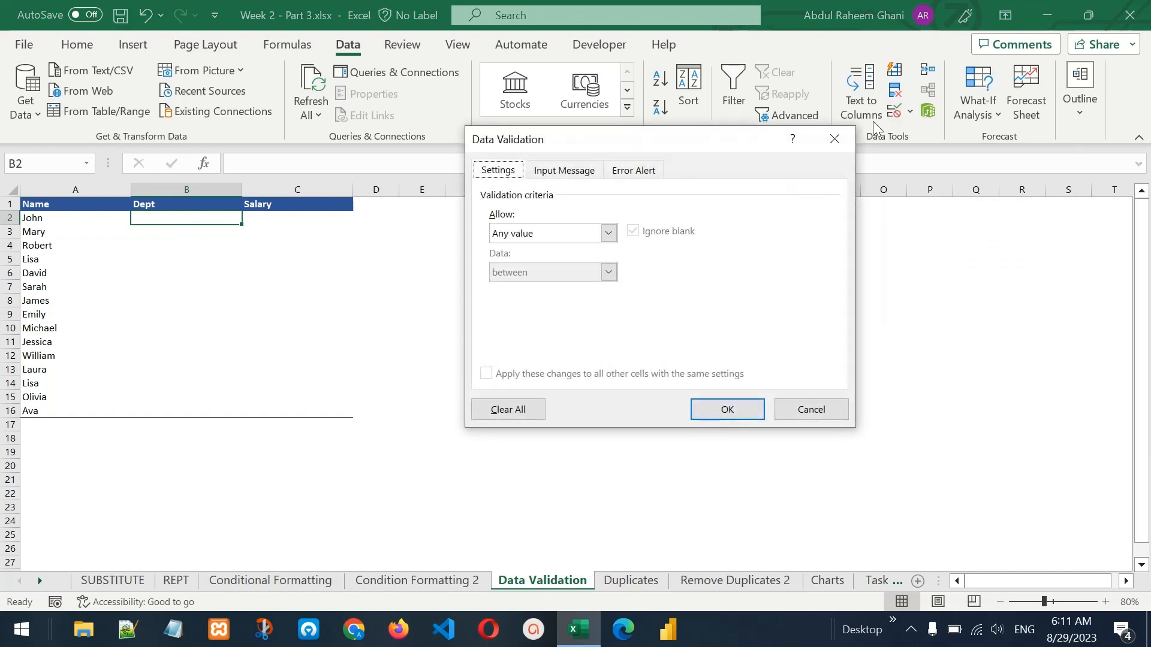
pyautogui.moveTo(642, 141); pyautogui.dragTo(678, 112)
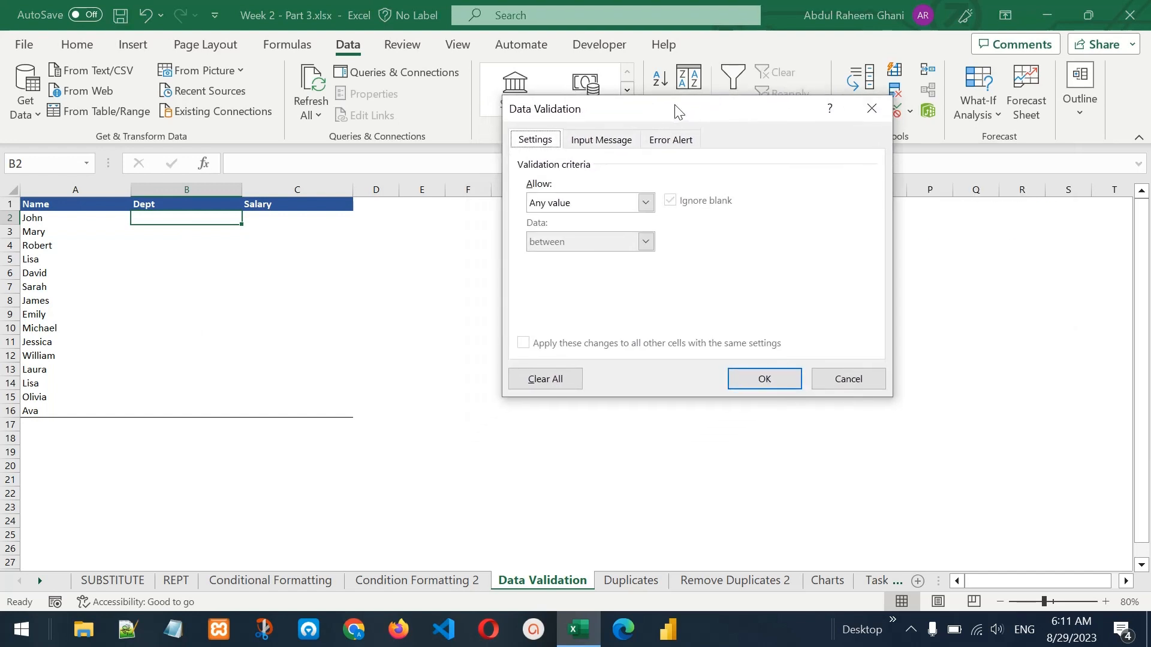
pyautogui.click(595, 142)
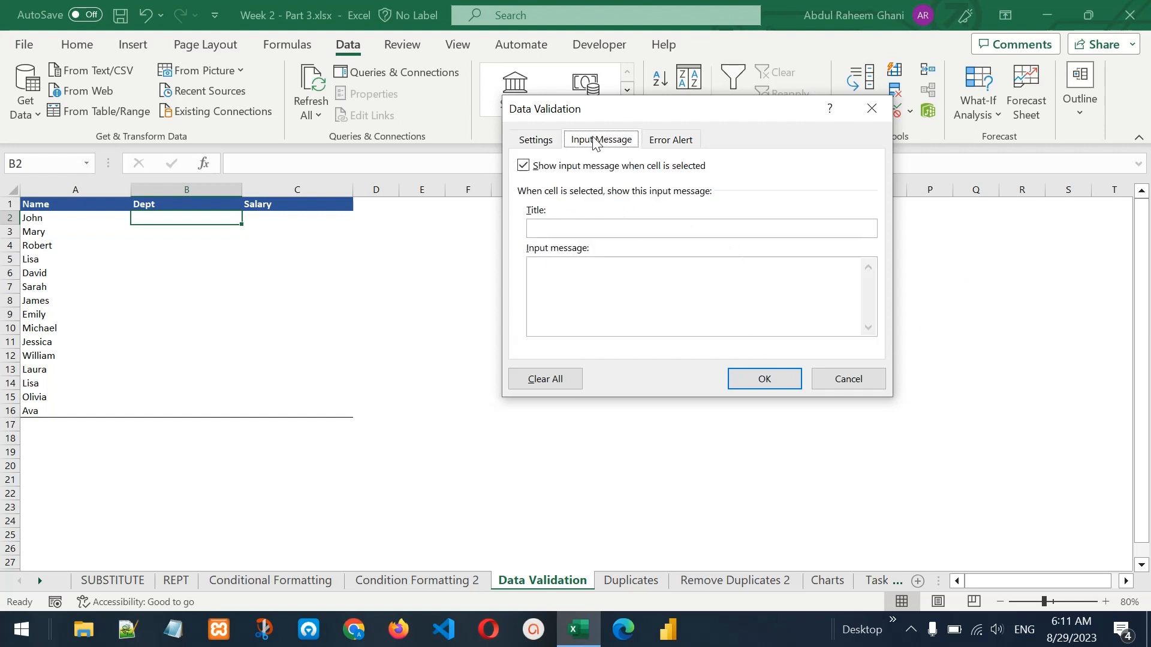
pyautogui.click(672, 144)
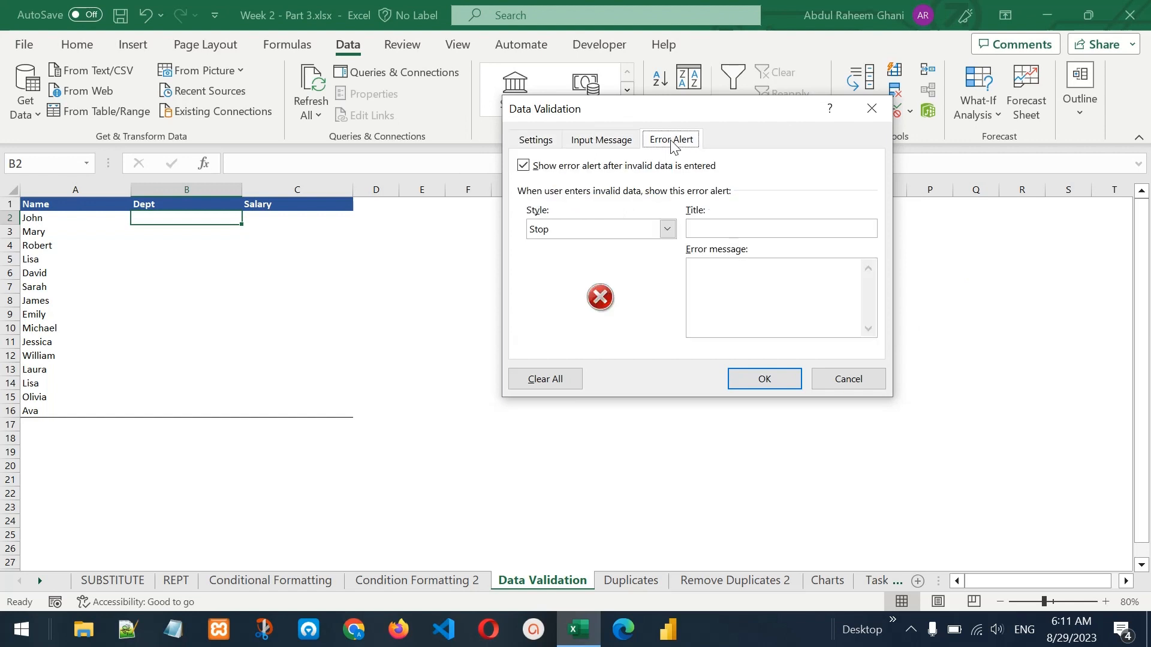
pyautogui.click(535, 143)
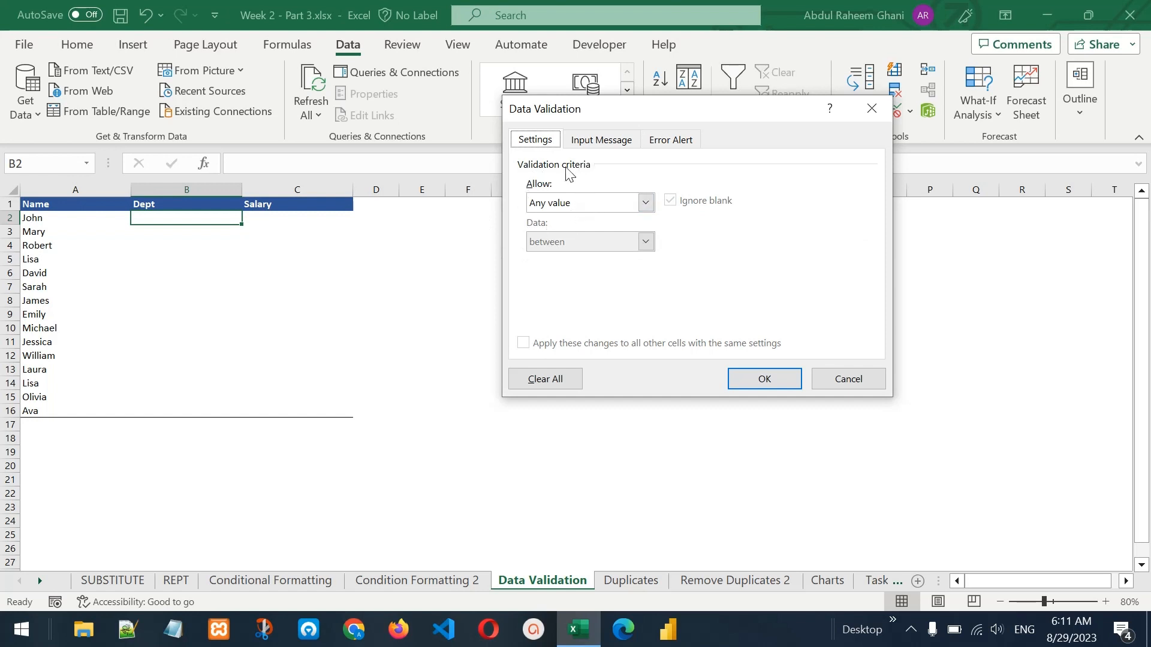
# Restrict Dept cell B2 to a list with the source HR, Finance, IT, Sales, and check the options in its dropdown.
pyautogui.click(579, 207)
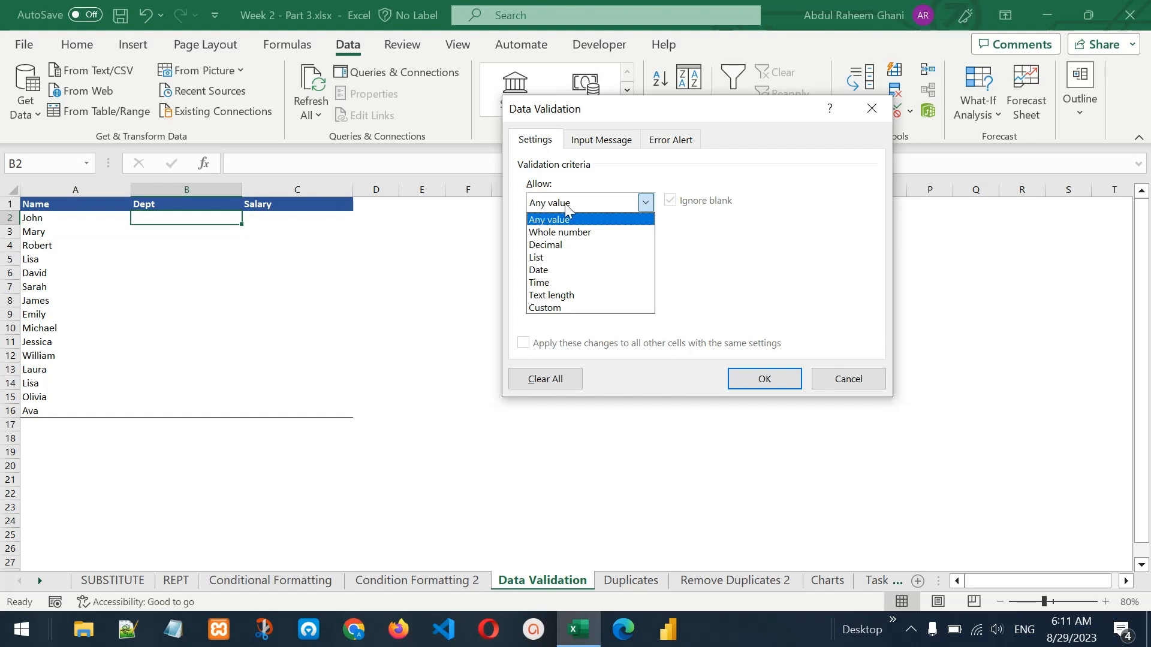
pyautogui.click(575, 258)
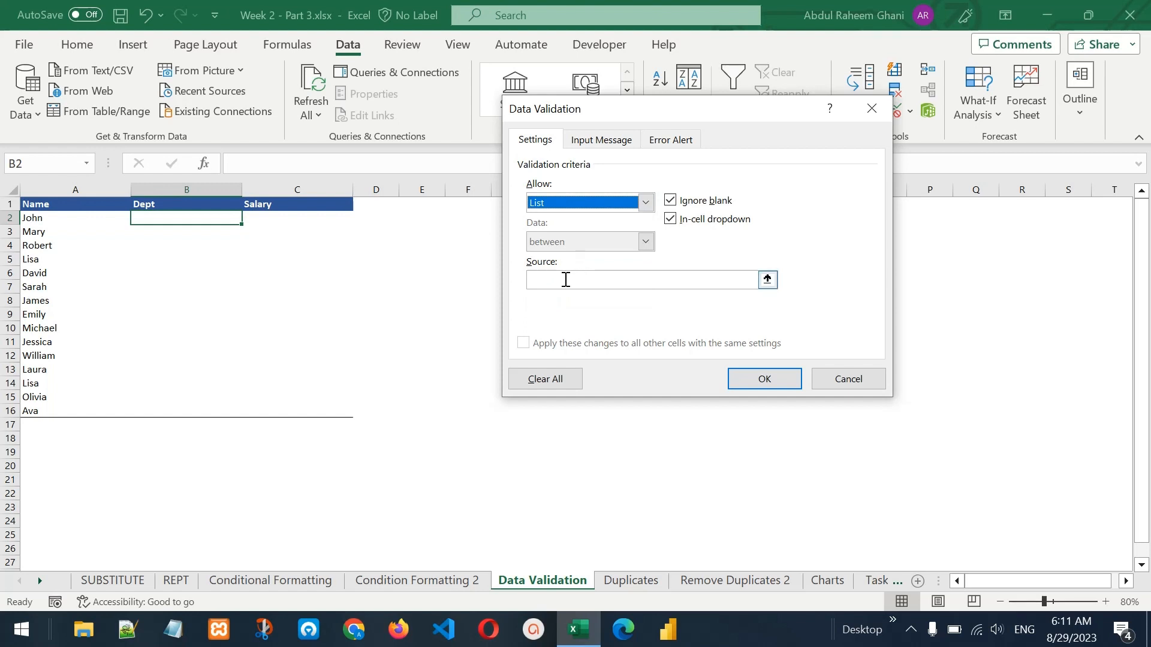
pyautogui.click(573, 280)
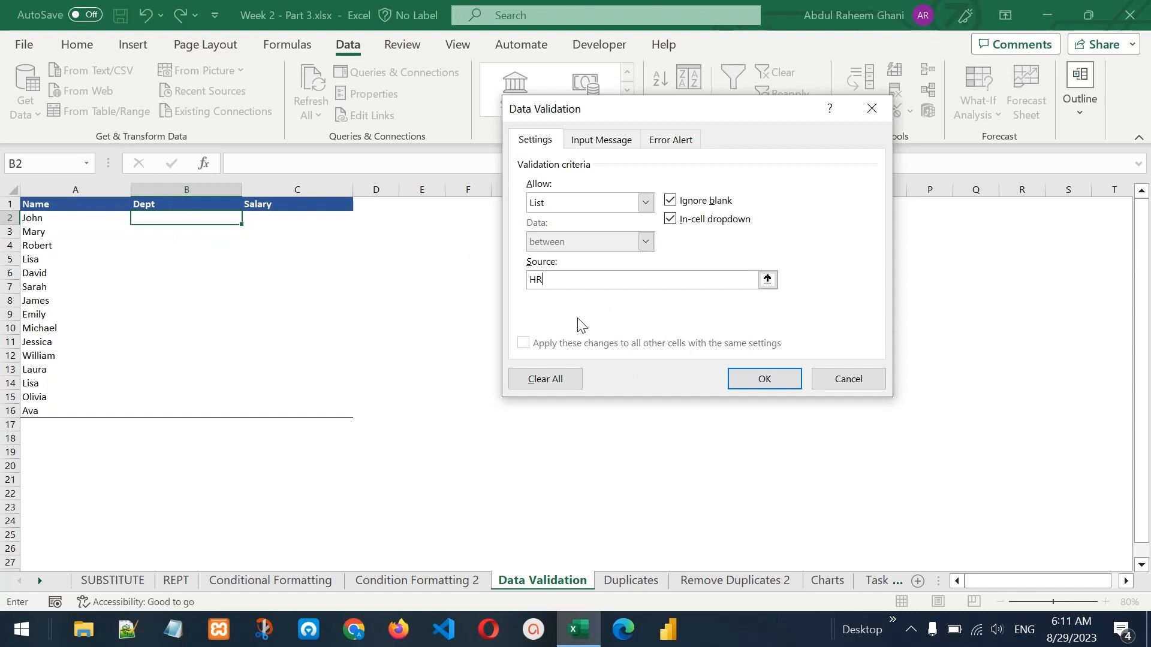
pyautogui.write('HR, Finance, IT, Sales')
pyautogui.click(776, 379)
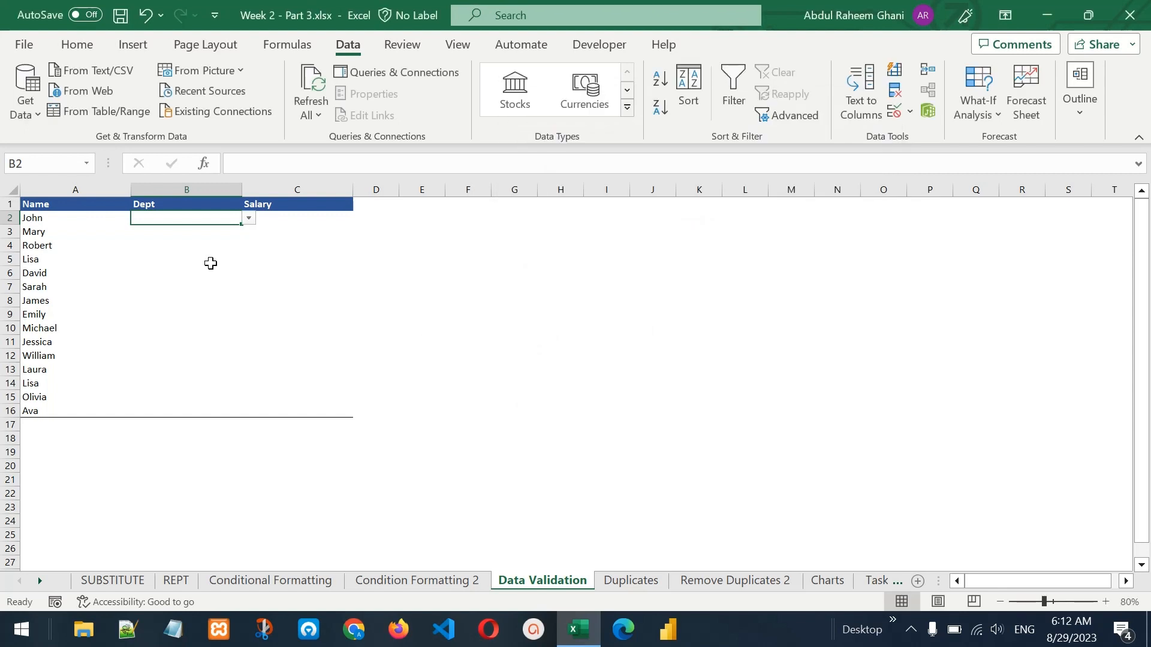
pyautogui.click(249, 219)
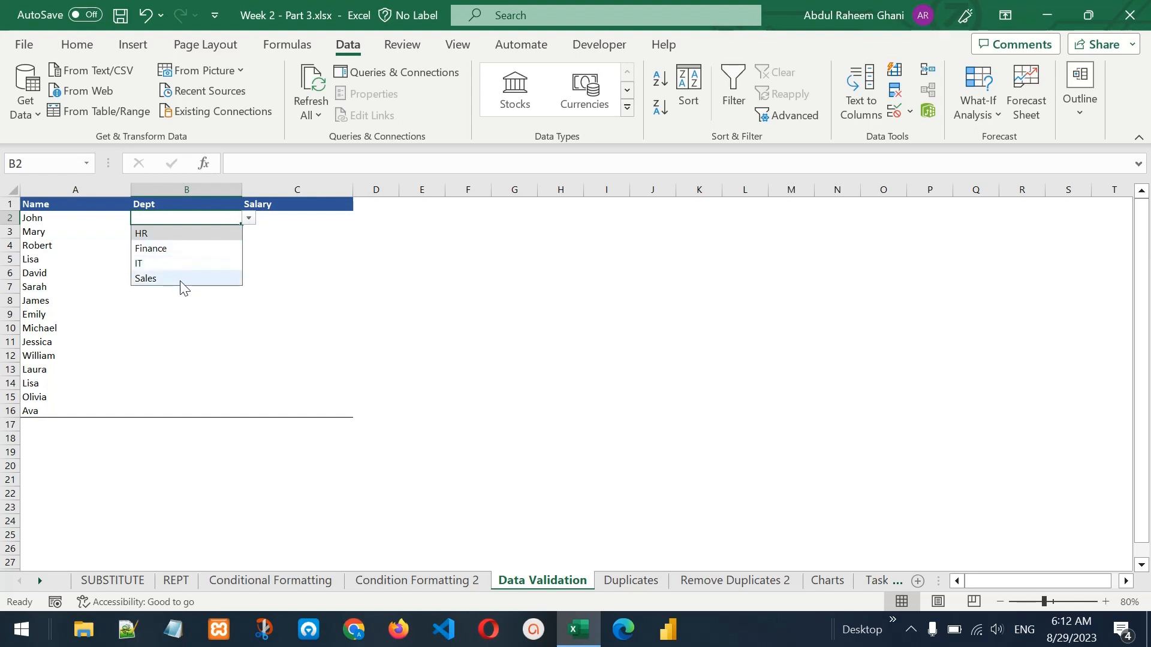
pyautogui.click(287, 219)
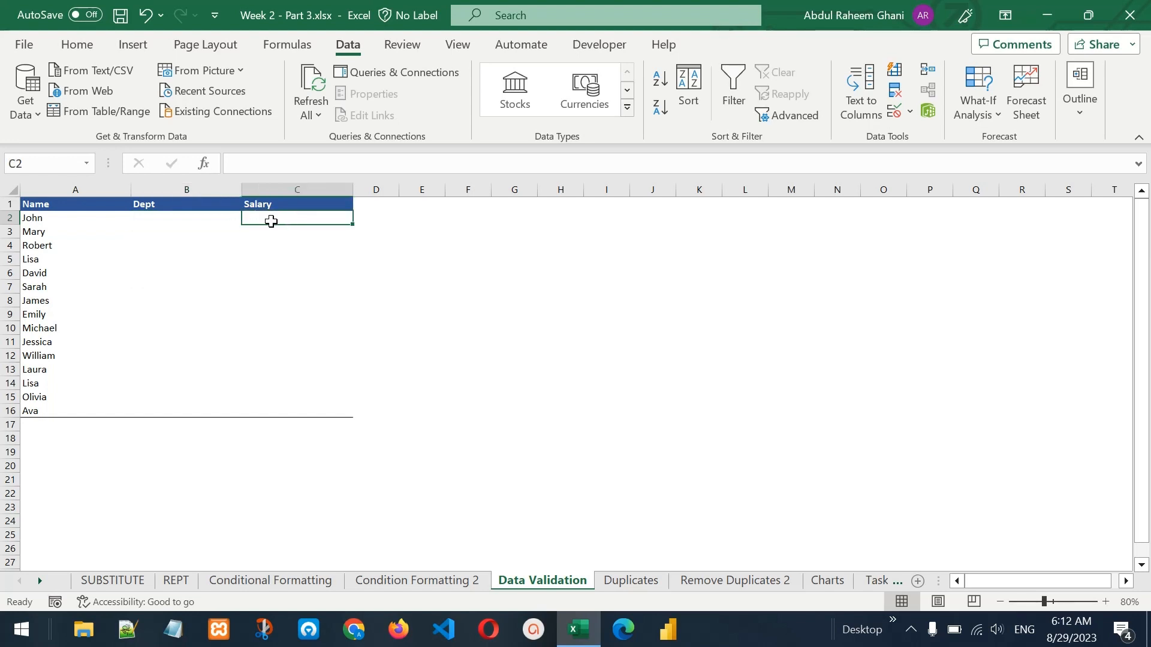
# Extend the department list validation from B2 down to B16 and check several Dept cells for the dropdown.
pyautogui.click(217, 218)
pyautogui.moveTo(241, 224); pyautogui.dragTo(223, 416)
pyautogui.click(202, 300)
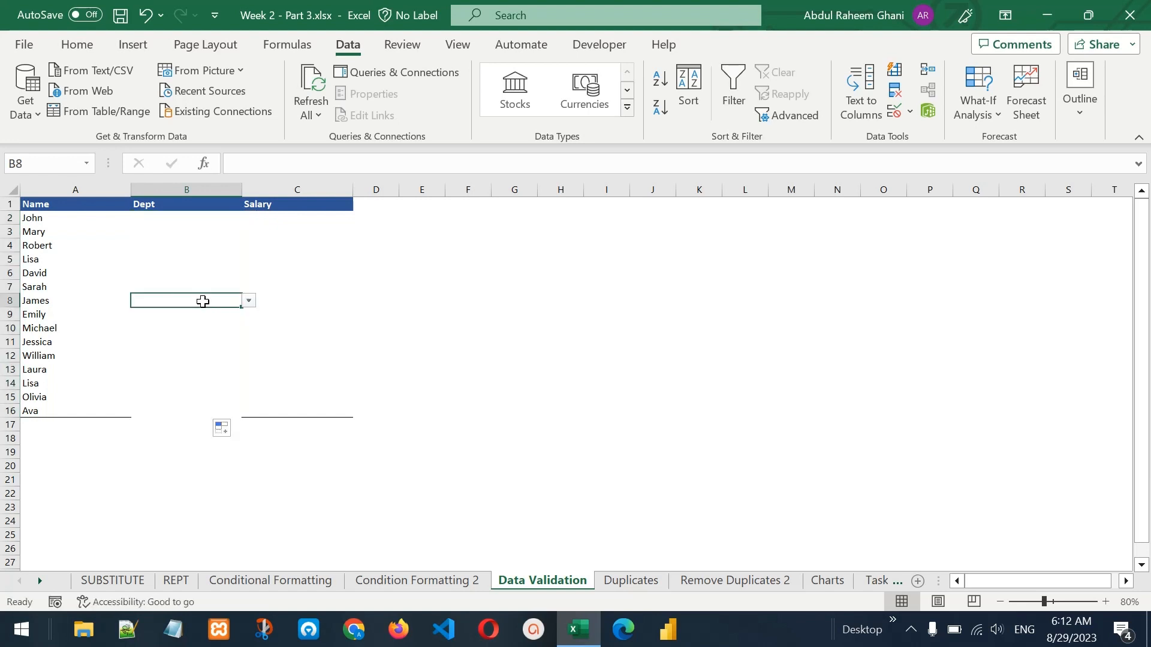
pyautogui.click(202, 288)
pyautogui.click(201, 259)
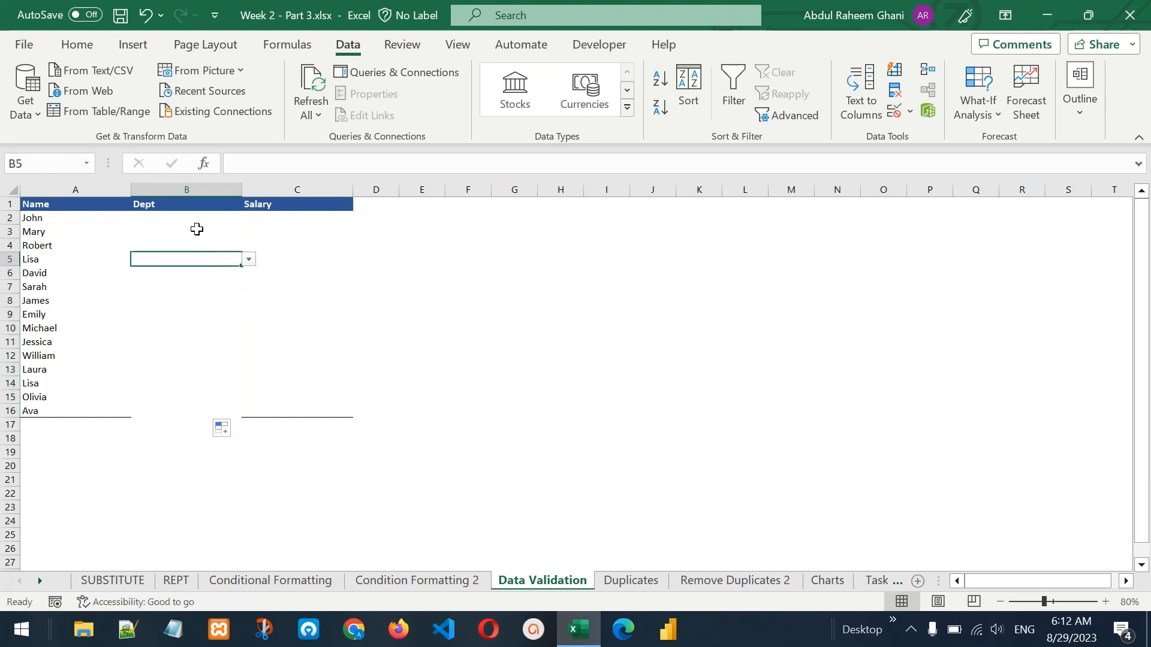
pyautogui.click(196, 231)
# Choose HR from the department dropdown in cell B2.
pyautogui.click(196, 218)
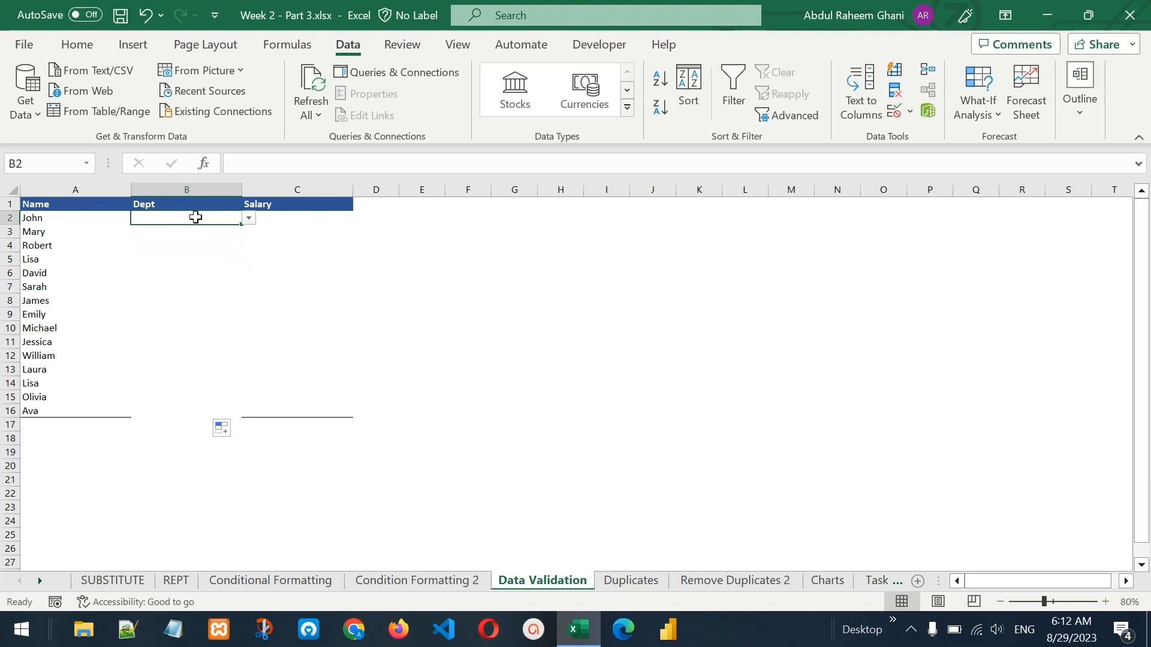
pyautogui.click(248, 219)
pyautogui.click(192, 235)
# Try to enter Marketing in Dept cell B3, and choose IT from its dropdown instead.
pyautogui.click(167, 235)
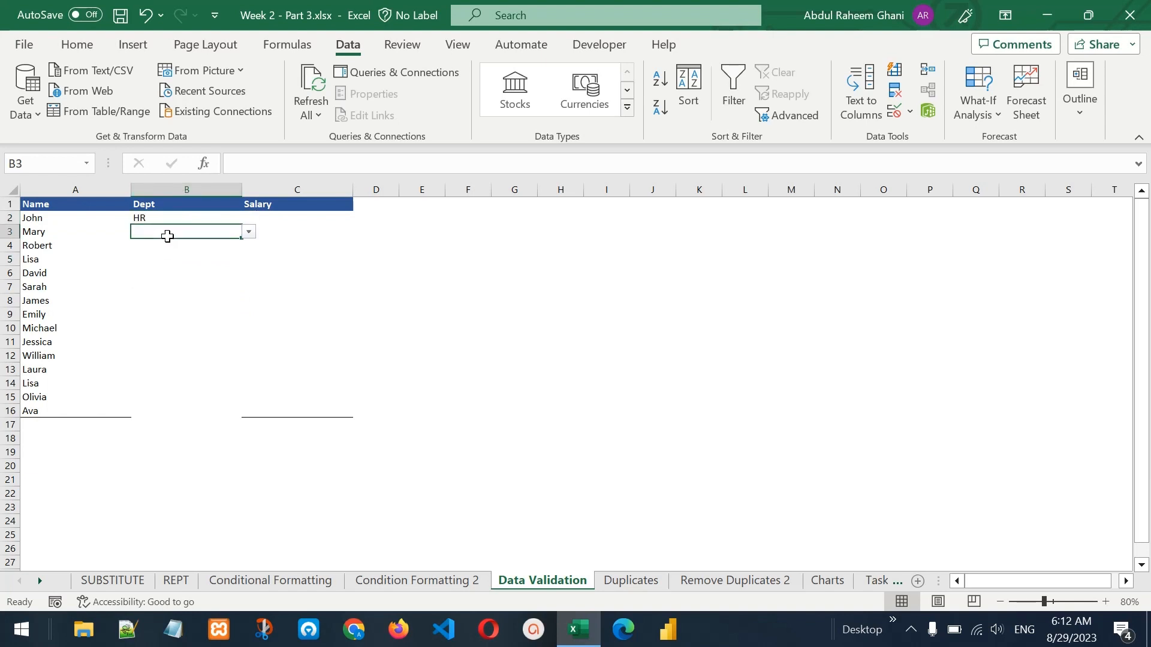
pyautogui.write('Ma')
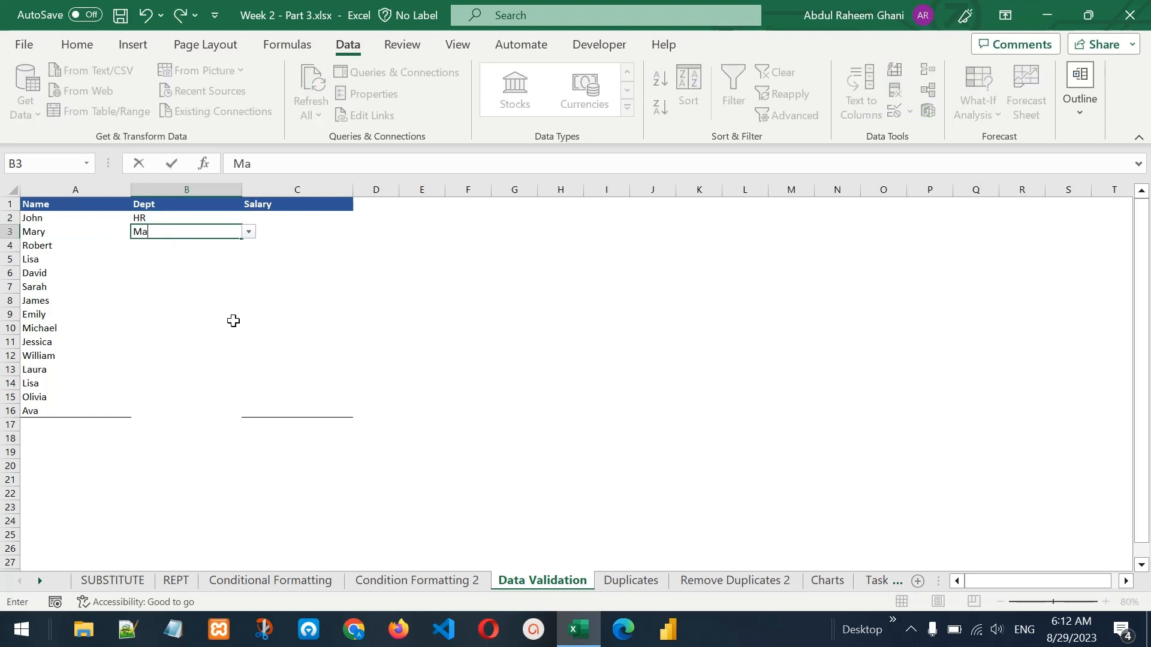
pyautogui.write('rketing')
pyautogui.press('Return')
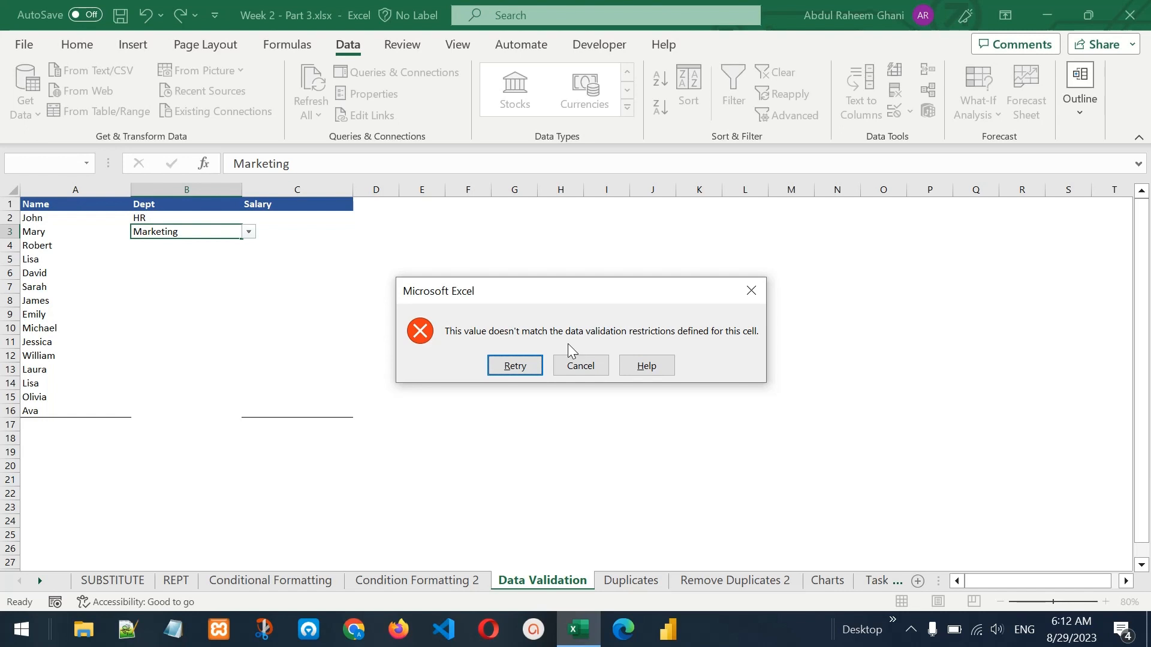
pyautogui.click(579, 367)
pyautogui.click(250, 232)
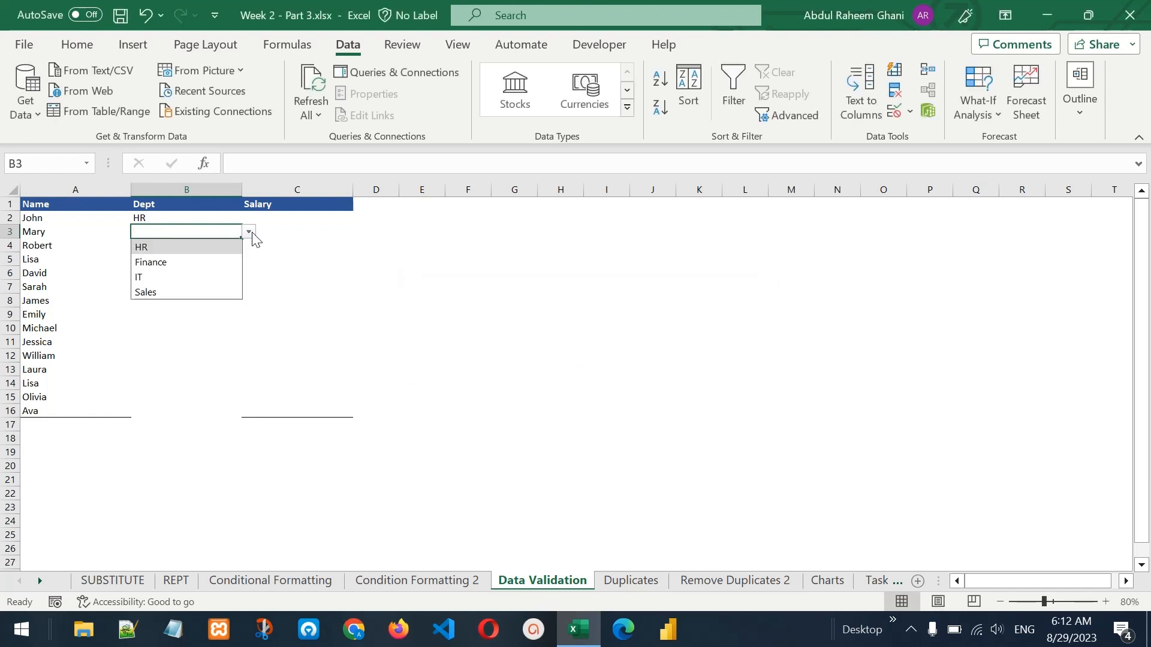
pyautogui.click(202, 271)
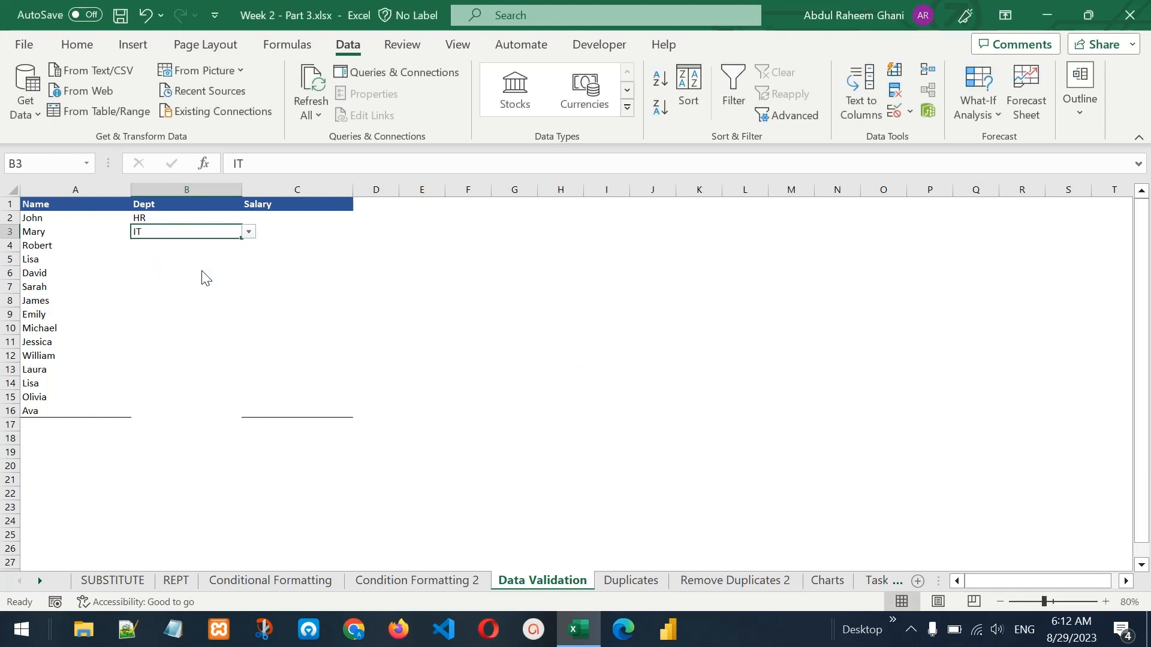
# Clear all data validation from Dept cells B2:B8 and delete the department entries in B2:B9.
pyautogui.moveTo(184, 218); pyautogui.dragTo(183, 296)
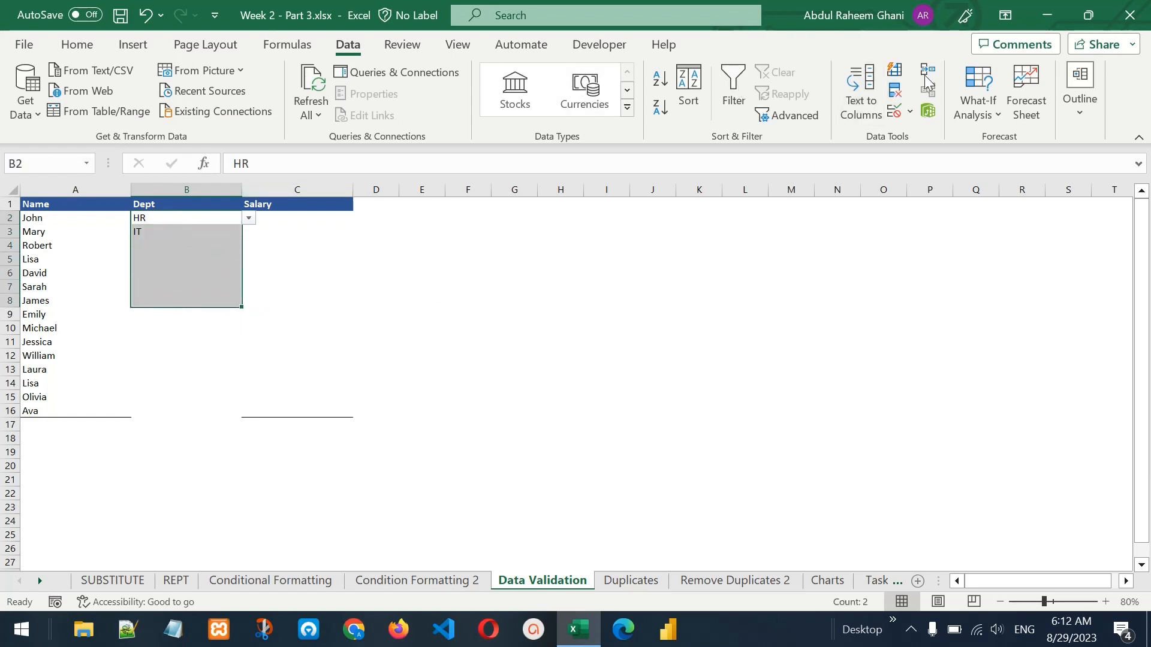
pyautogui.click(895, 116)
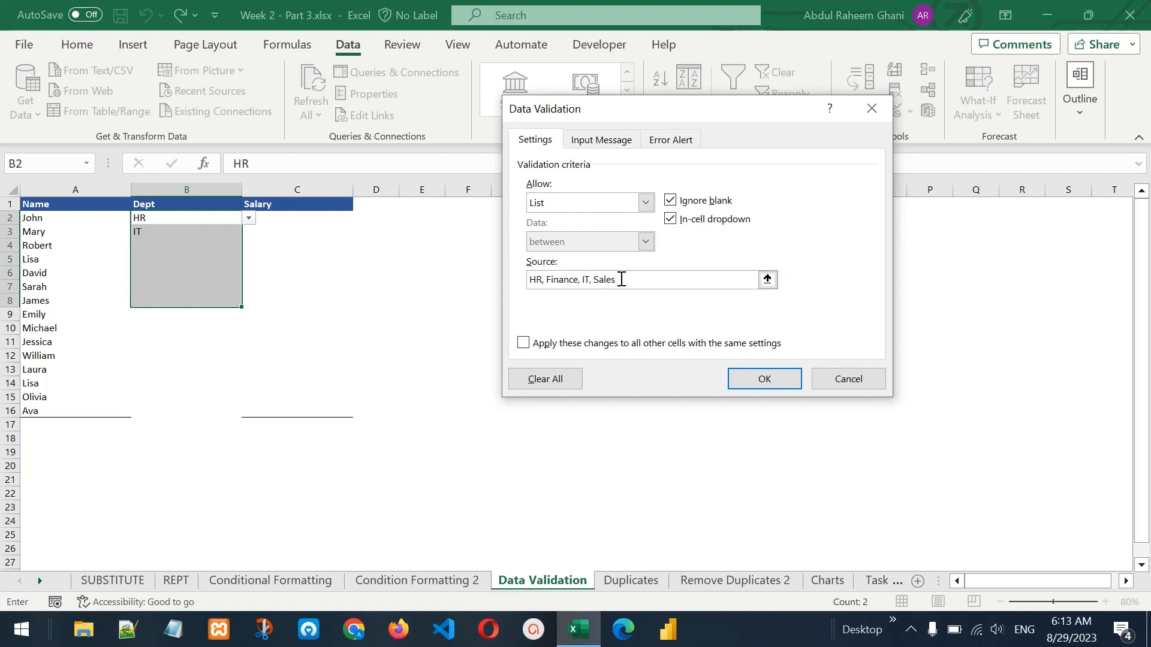
pyautogui.moveTo(622, 279); pyautogui.dragTo(523, 280)
pyautogui.press('BackSpace')
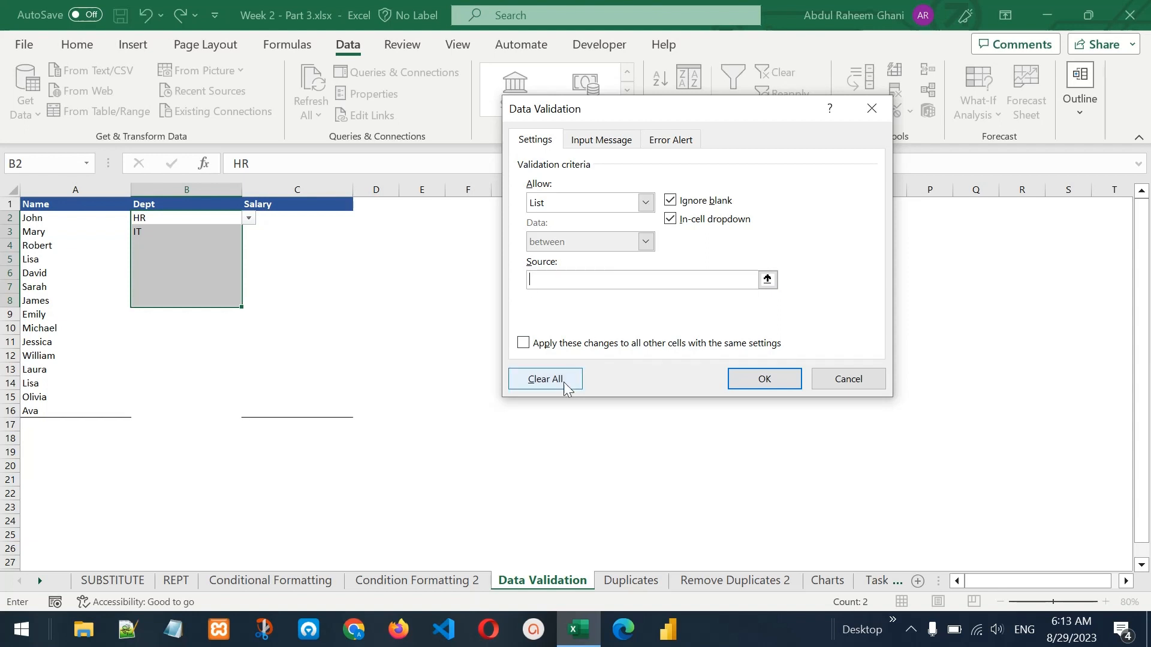
pyautogui.click(561, 386)
pyautogui.click(749, 376)
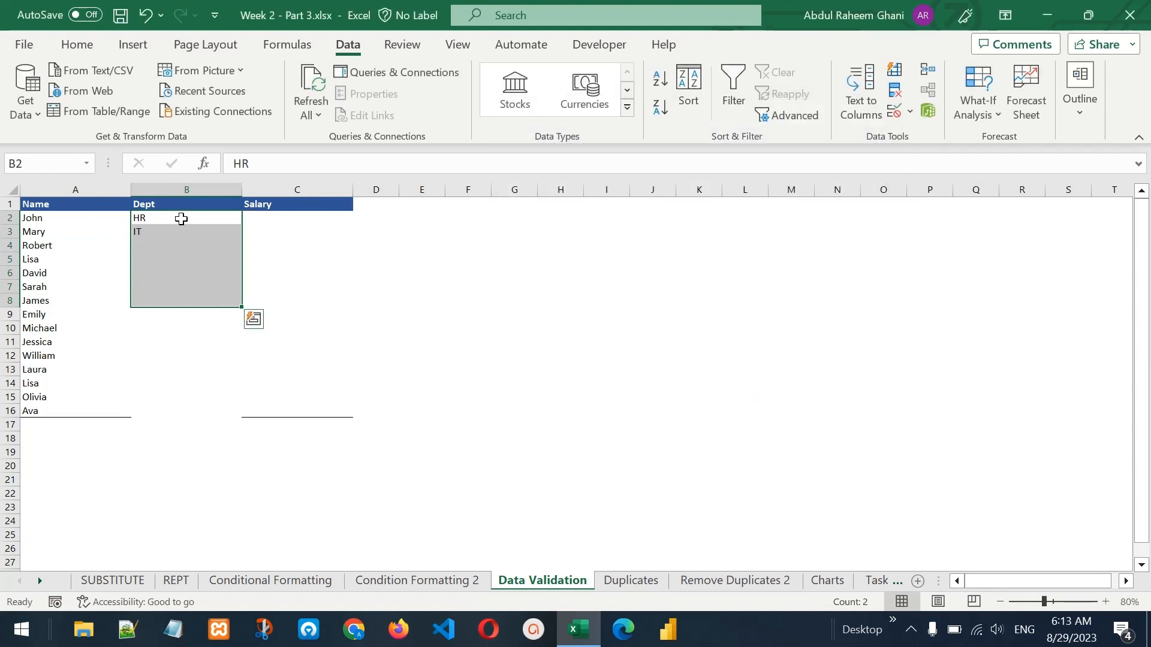
pyautogui.moveTo(180, 218); pyautogui.dragTo(179, 318)
pyautogui.press('Delete')
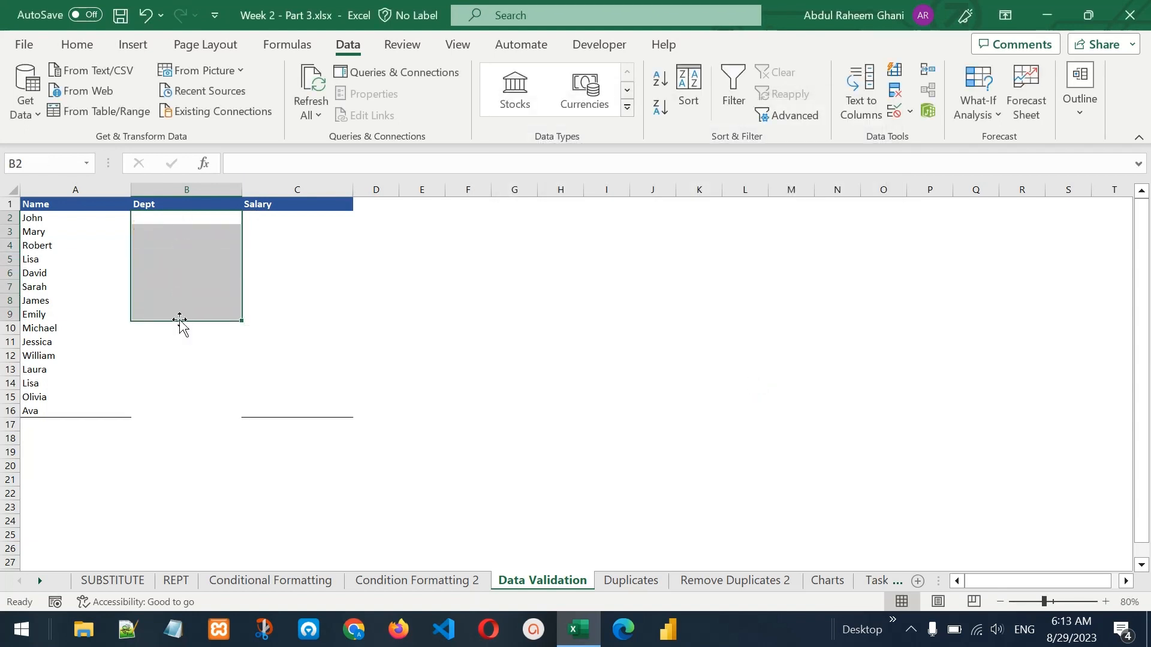
# Enter the heading Dept Dropdown in J1 and list HR, Sales, Finance and IT in J2:J5.
pyautogui.moveTo(193, 216); pyautogui.dragTo(180, 413)
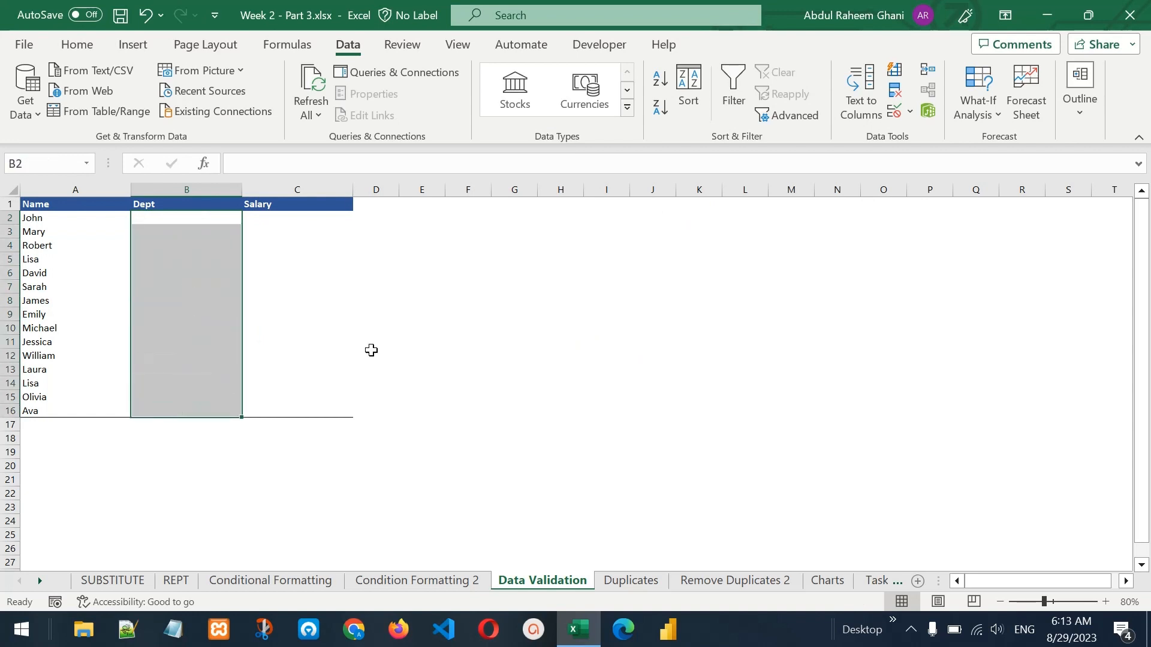
pyautogui.click(692, 207)
pyautogui.click(622, 206)
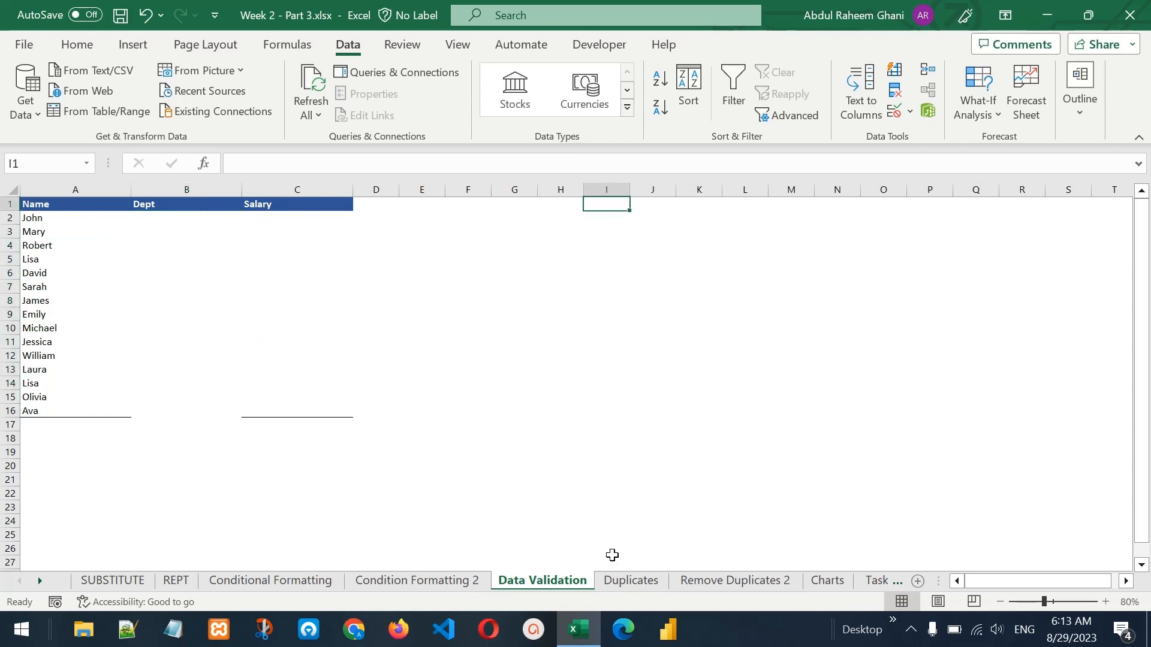
pyautogui.click(657, 203)
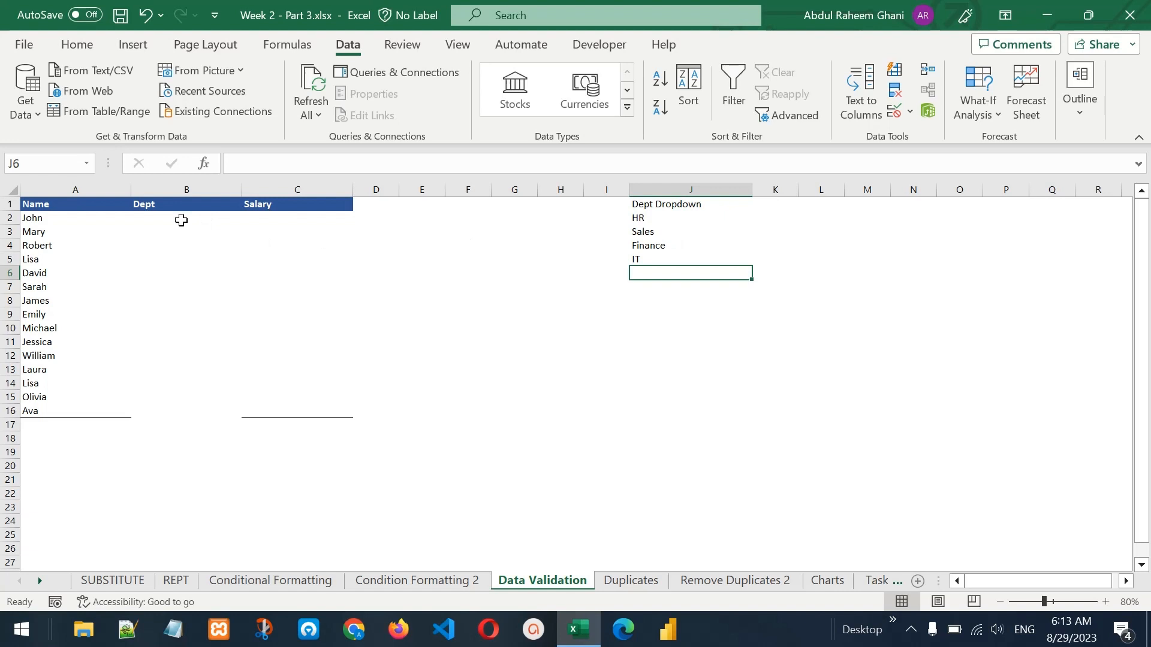
# Apply list validation to Dept cell B2 with =$J$2:$J$1048576 as the source.
pyautogui.click(181, 220)
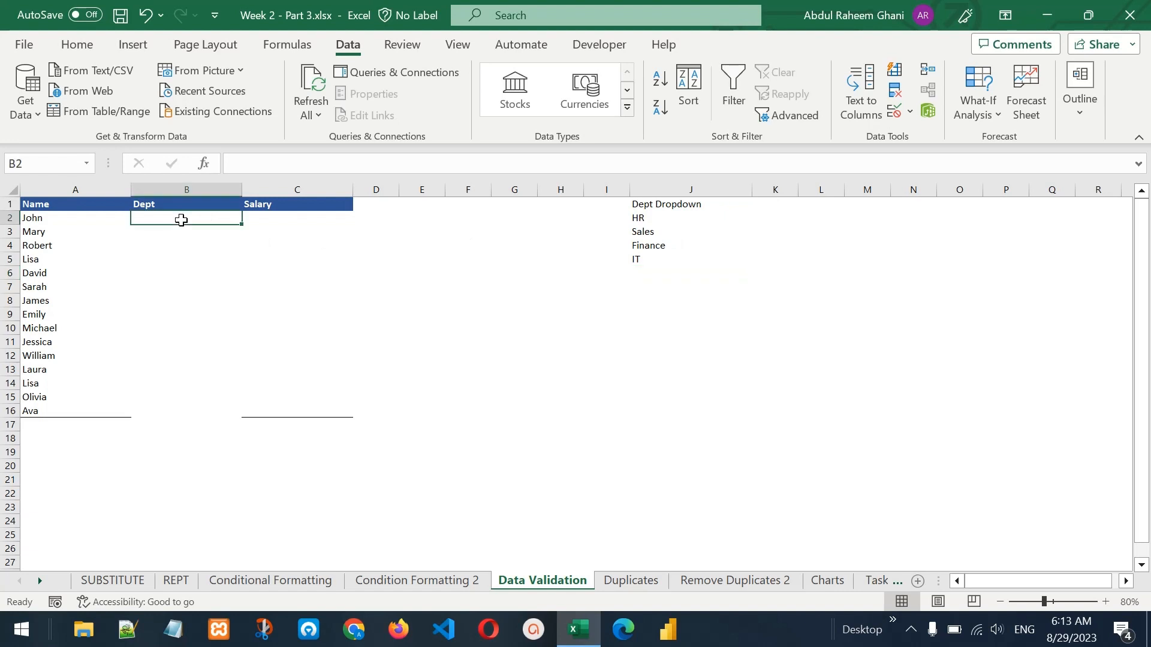
pyautogui.click(899, 120)
pyautogui.click(599, 201)
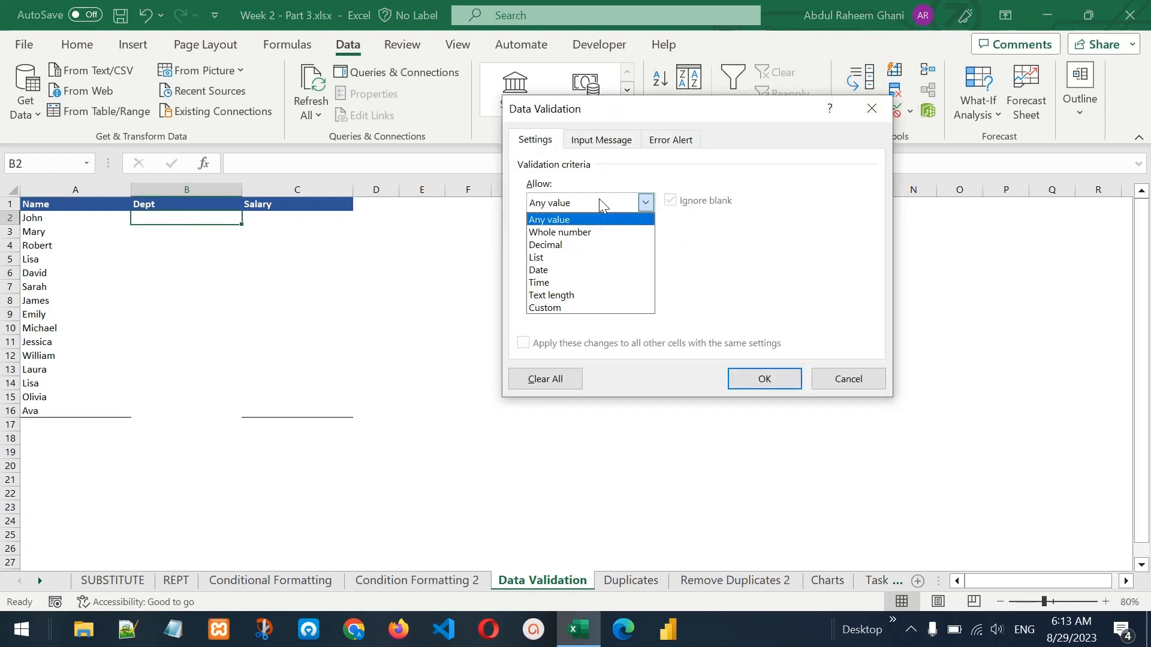
pyautogui.click(596, 258)
pyautogui.click(574, 278)
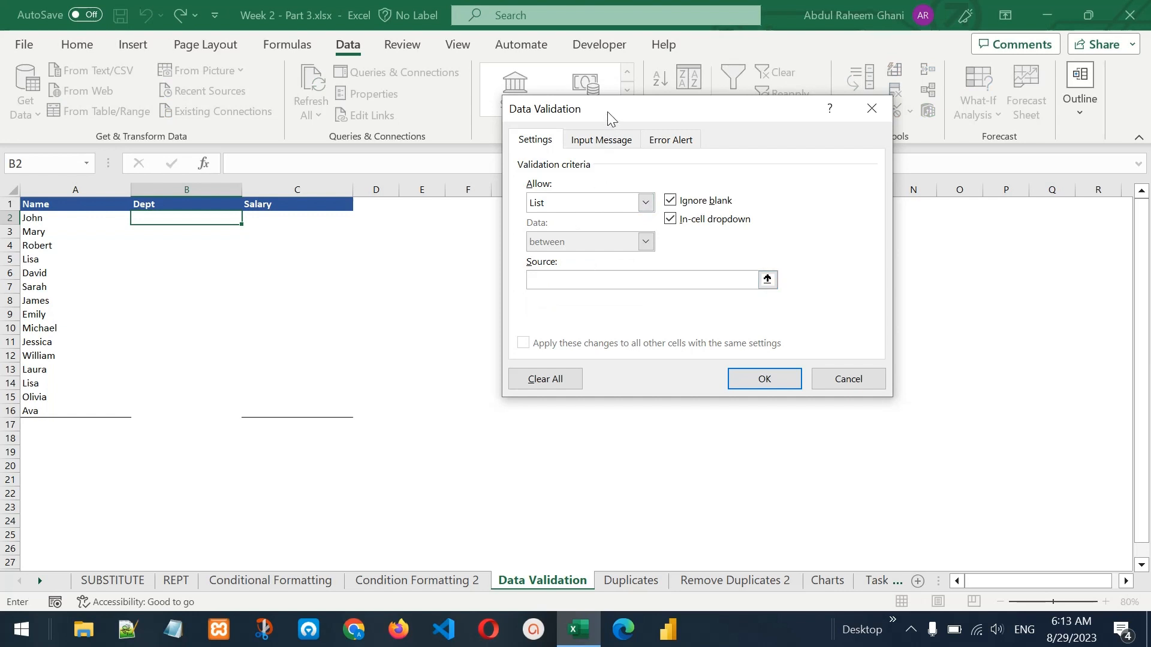
pyautogui.moveTo(607, 111); pyautogui.dragTo(209, 105)
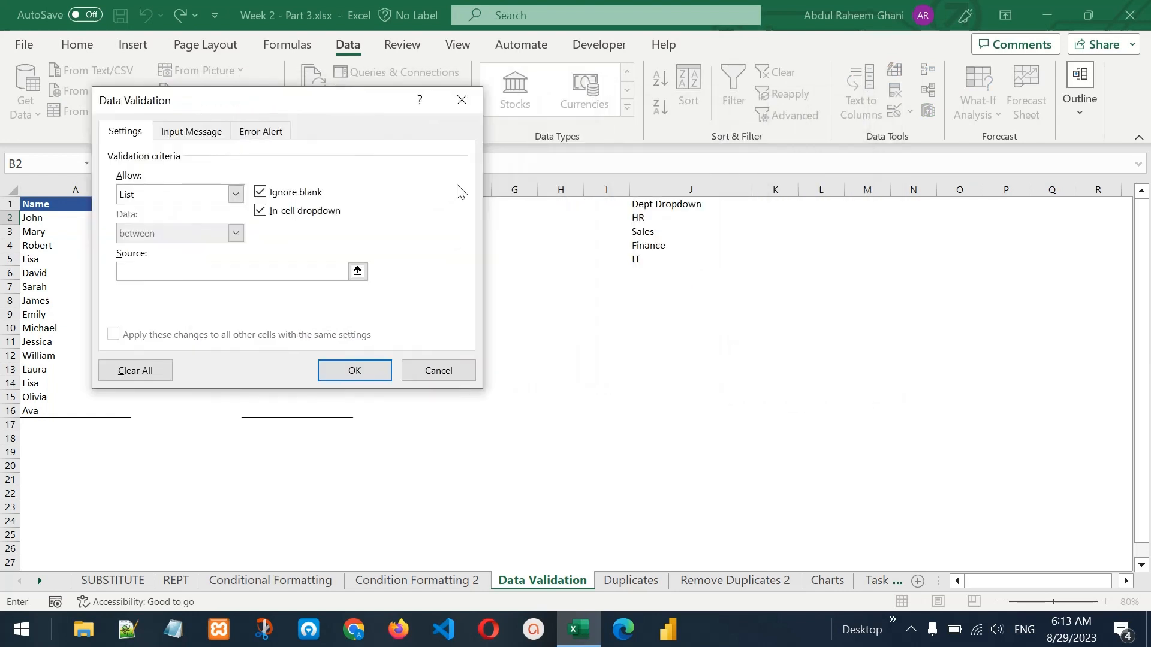
pyautogui.click(643, 217)
pyautogui.write(':$J$5')
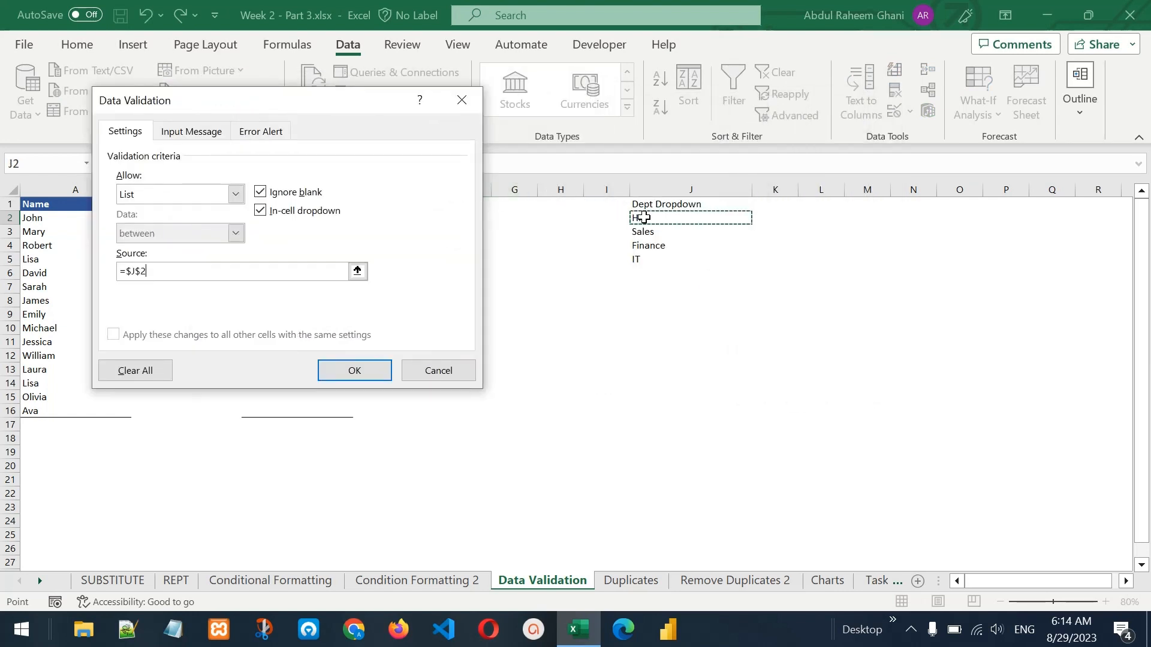
pyautogui.hotkey('ctrl', 'shift', 'Down')
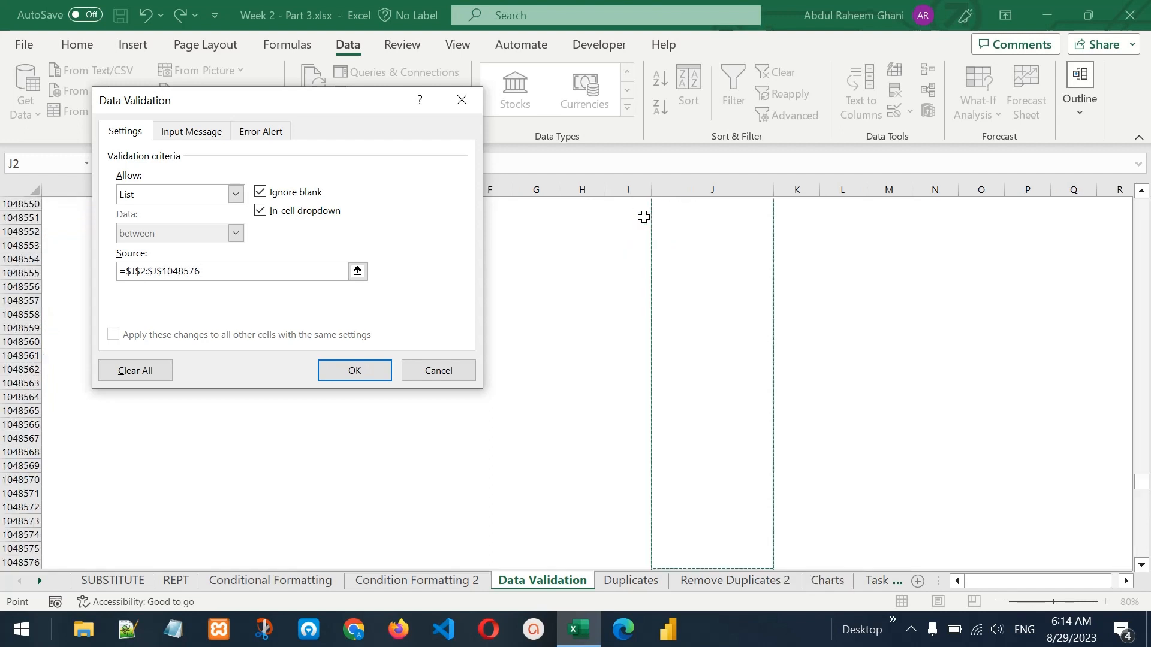
pyautogui.click(372, 372)
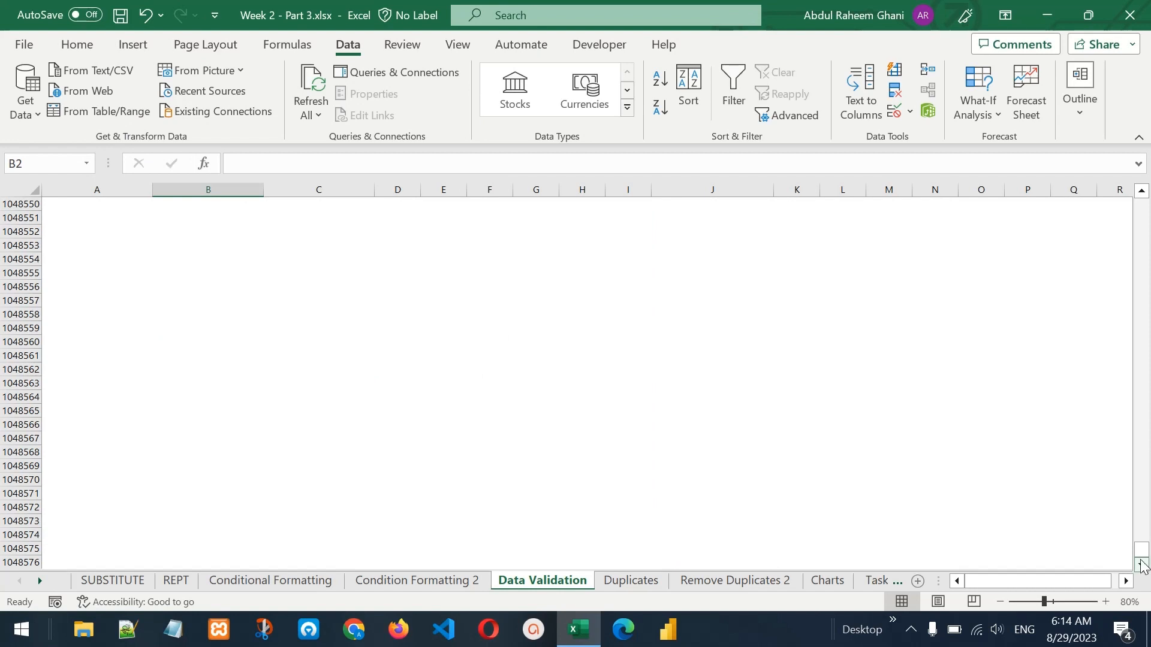
# Choose Sales from the new department dropdown in cell B2.
pyautogui.moveTo(1142, 550); pyautogui.dragTo(1126, 216)
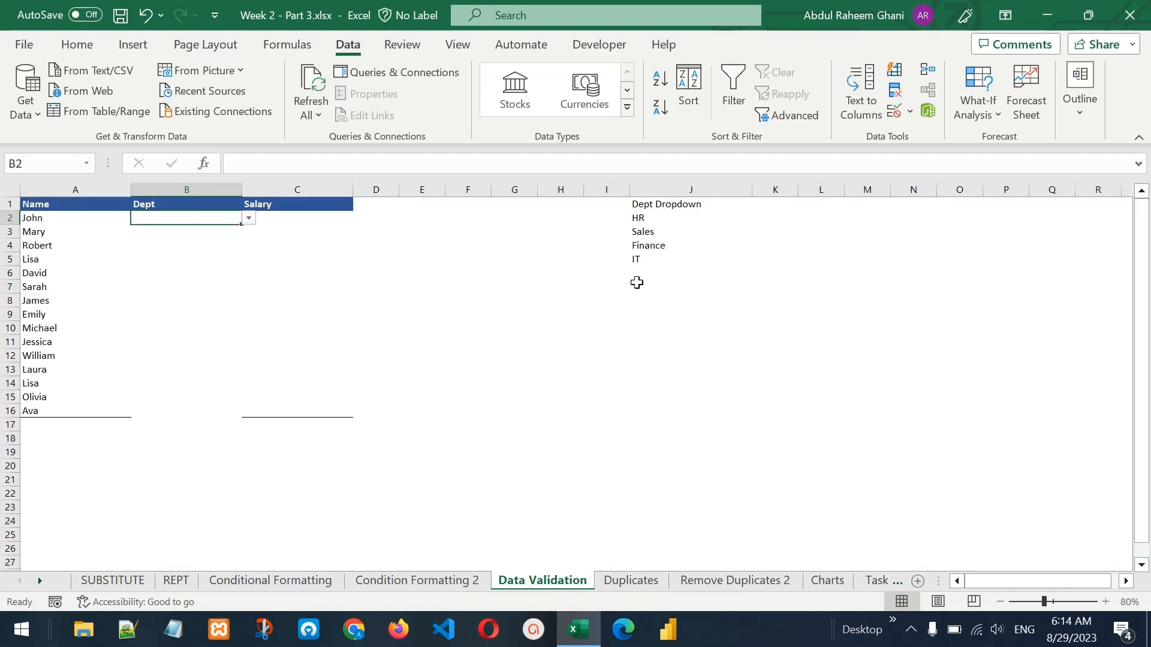
pyautogui.click(251, 219)
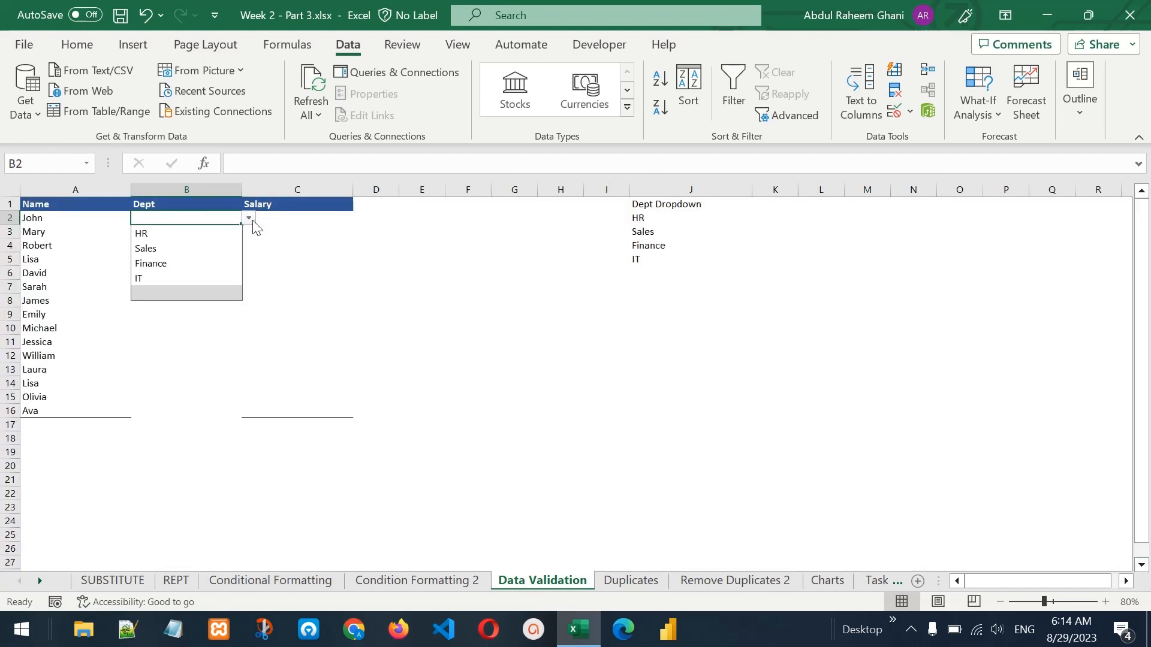
pyautogui.click(204, 250)
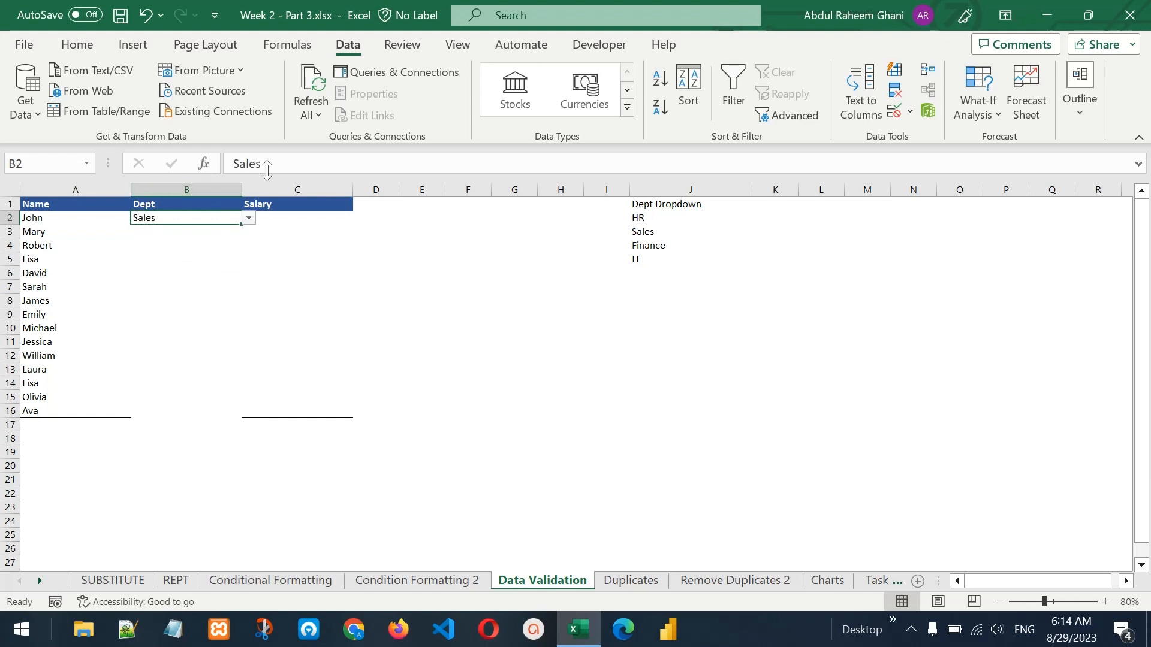
# Add Marketing to the department source list in cell J6.
pyautogui.click(648, 270)
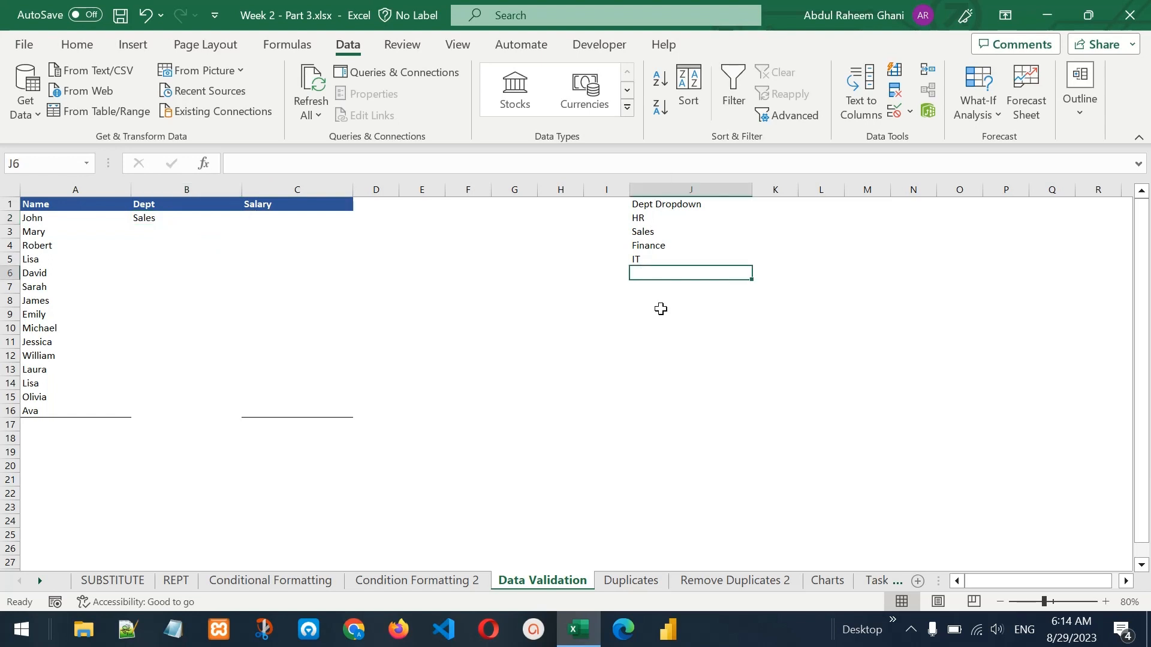
pyautogui.write('Marketing')
pyautogui.press('Return')
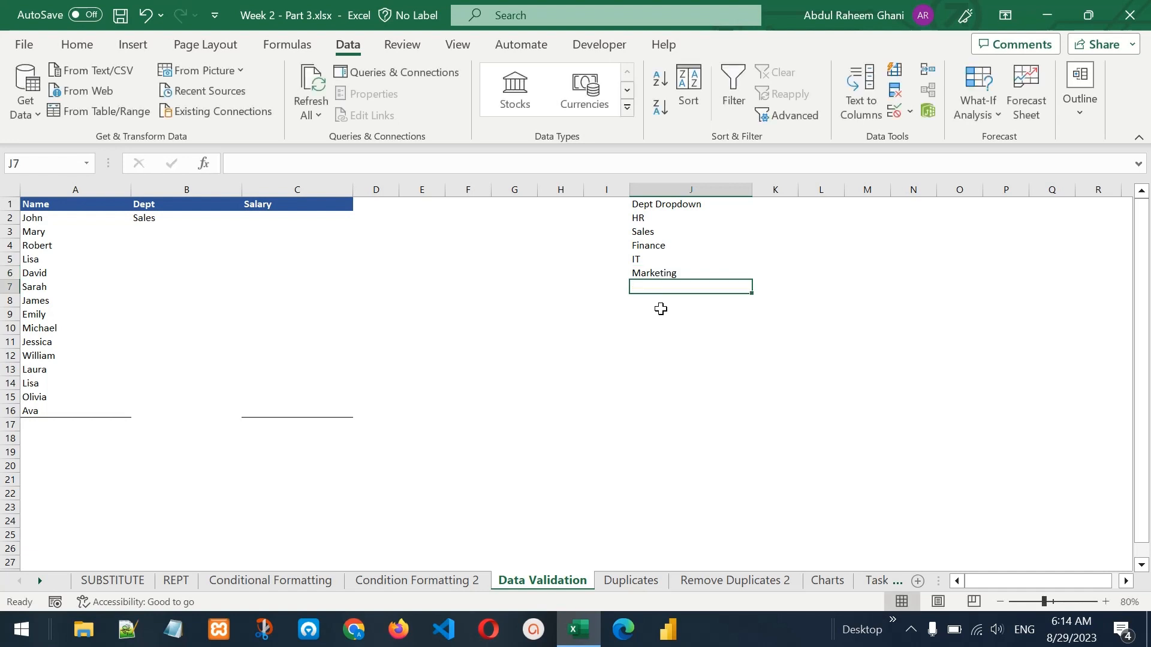
pyautogui.click(162, 233)
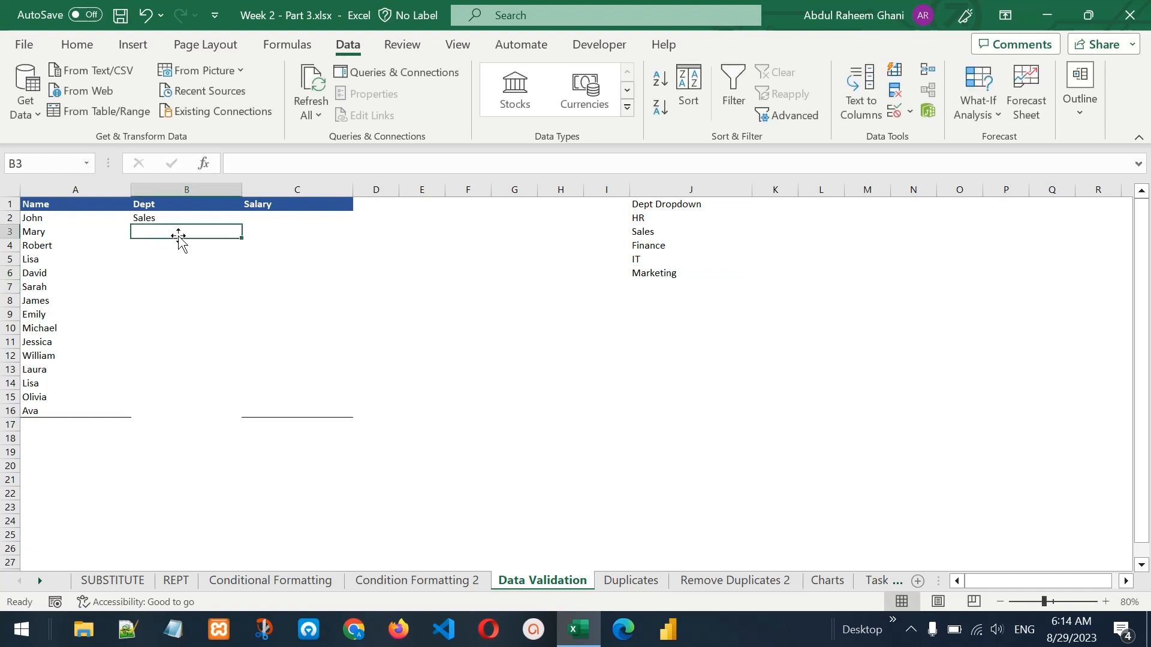
# Check the department dropdown in cell B2 for the added Marketing entry.
pyautogui.click(189, 217)
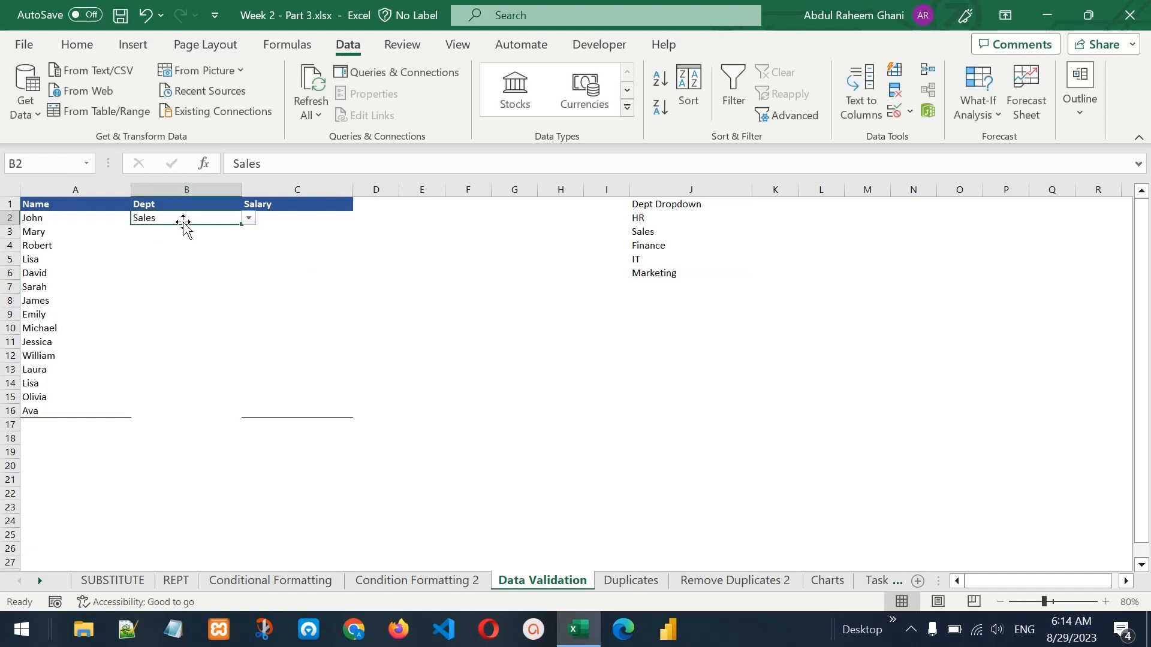
pyautogui.click(249, 219)
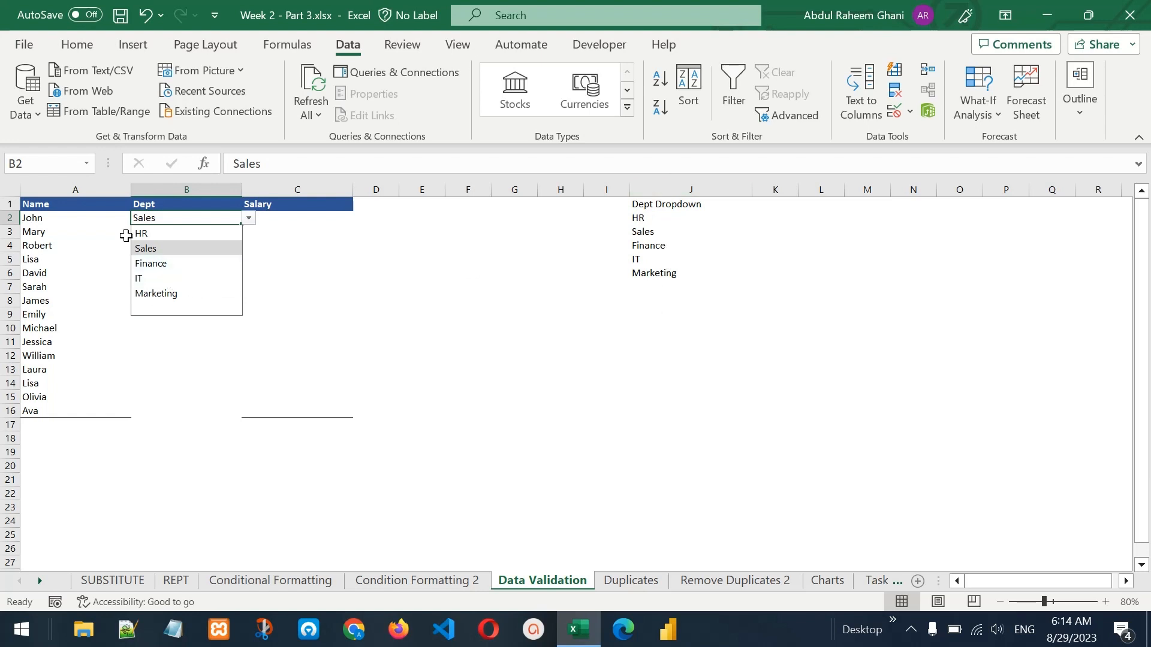
# Set data validation for Salary cell C2 to whole numbers between 40000 and 60000.
pyautogui.click(285, 217)
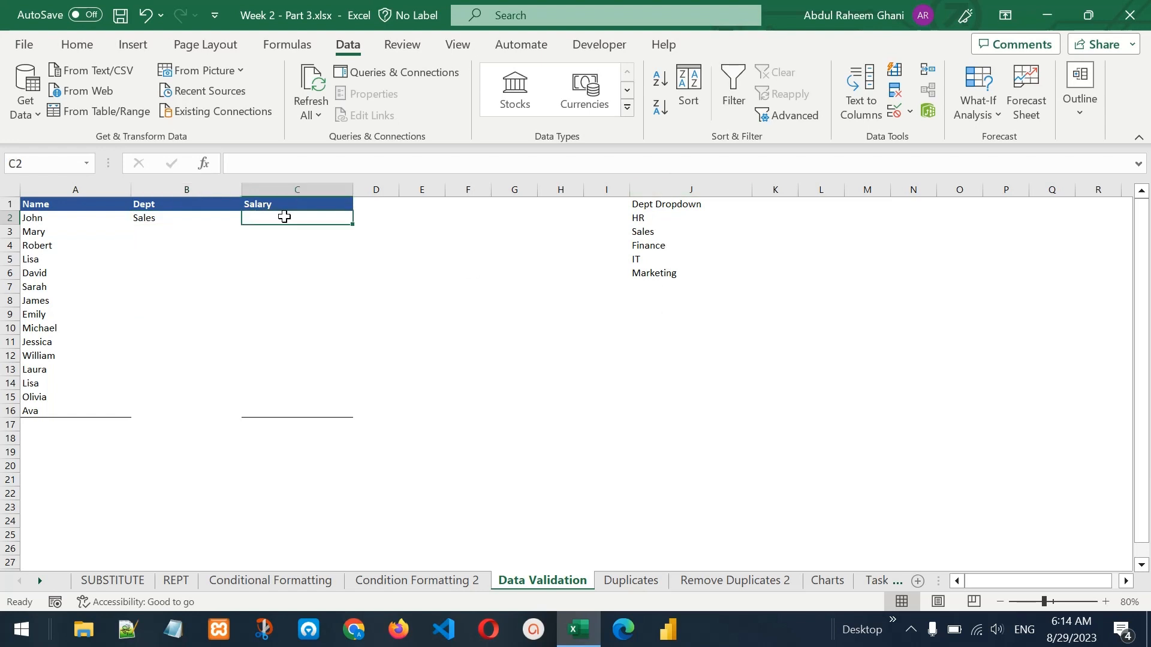
pyautogui.click(894, 111)
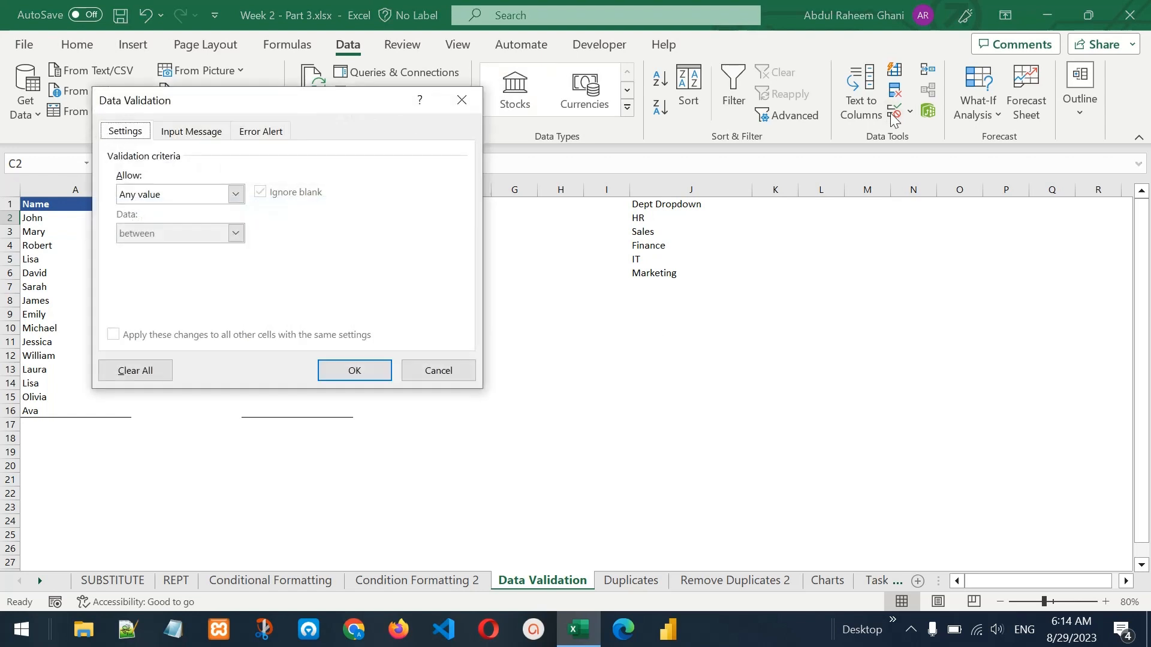
pyautogui.moveTo(292, 106); pyautogui.dragTo(736, 81)
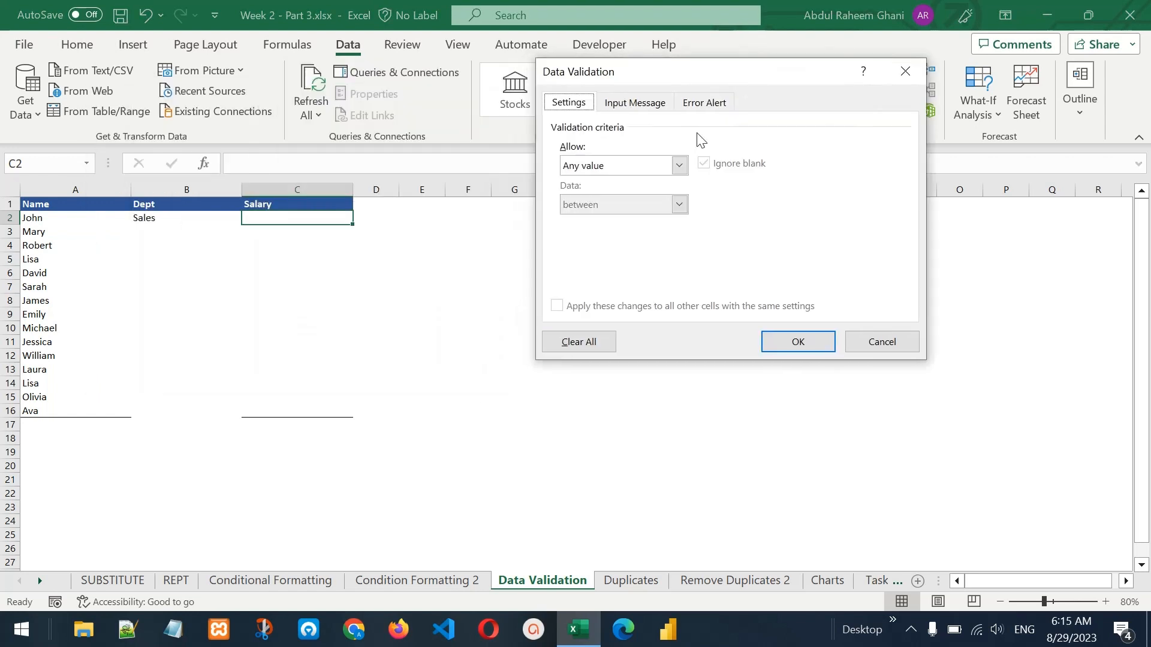
pyautogui.click(680, 166)
pyautogui.click(638, 196)
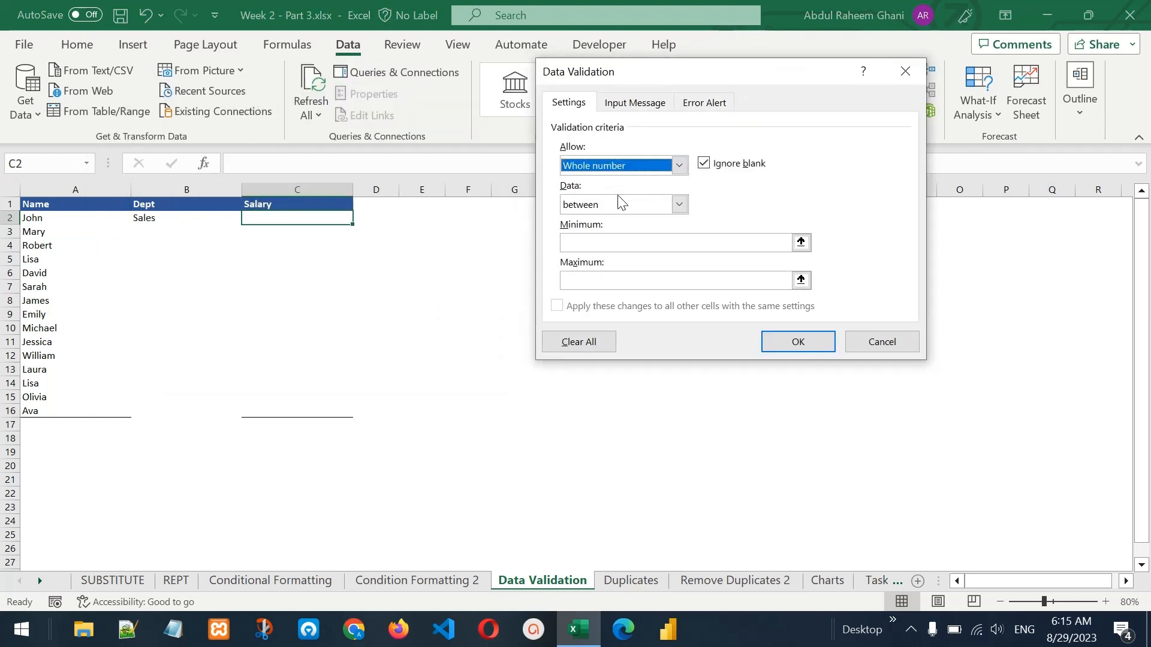
pyautogui.click(580, 243)
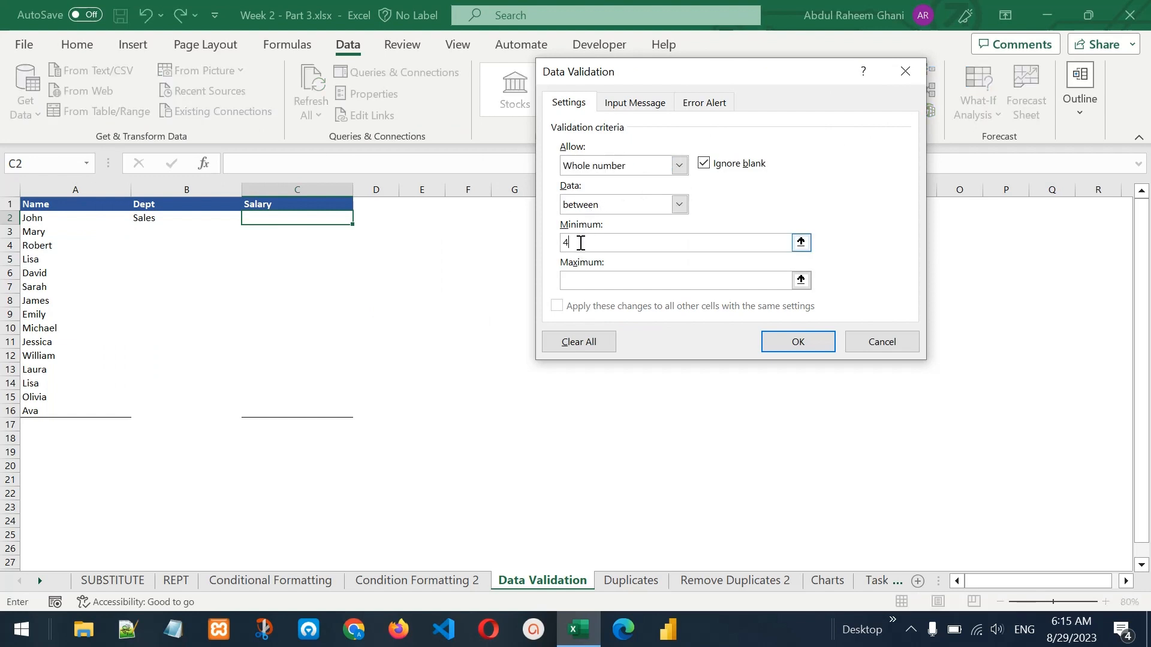
pyautogui.write('40000')
pyautogui.click(582, 282)
pyautogui.write('60000')
pyautogui.click(605, 251)
# Add an input message titled "Salary Validation" reading "Please enter a value between 40k and 60k".
pyautogui.click(635, 103)
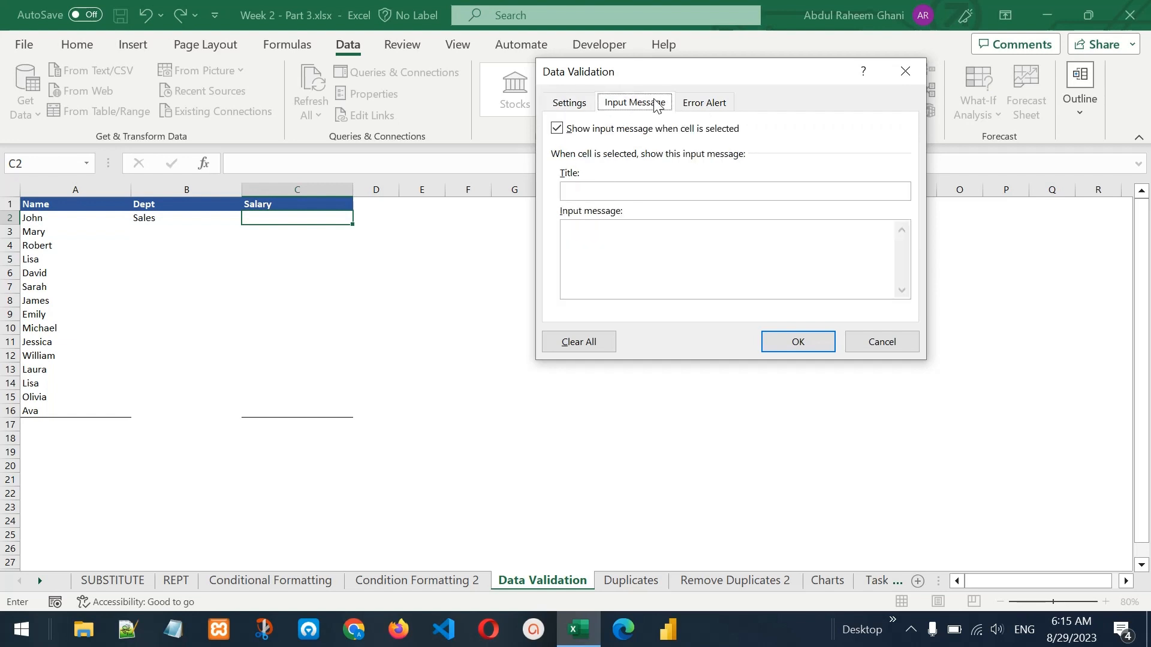
pyautogui.click(594, 191)
pyautogui.write('Salary Validation')
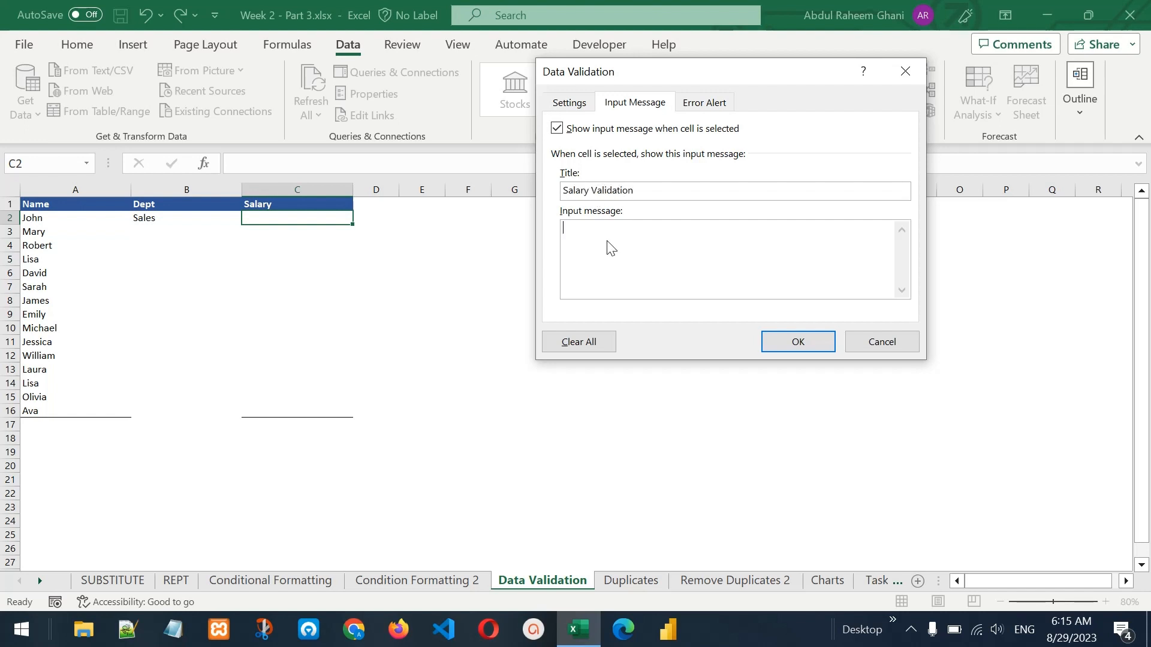
pyautogui.click(610, 246)
pyautogui.write('Please enter a a')
pyautogui.press('BackSpace')
pyautogui.write('value between 40k and ')
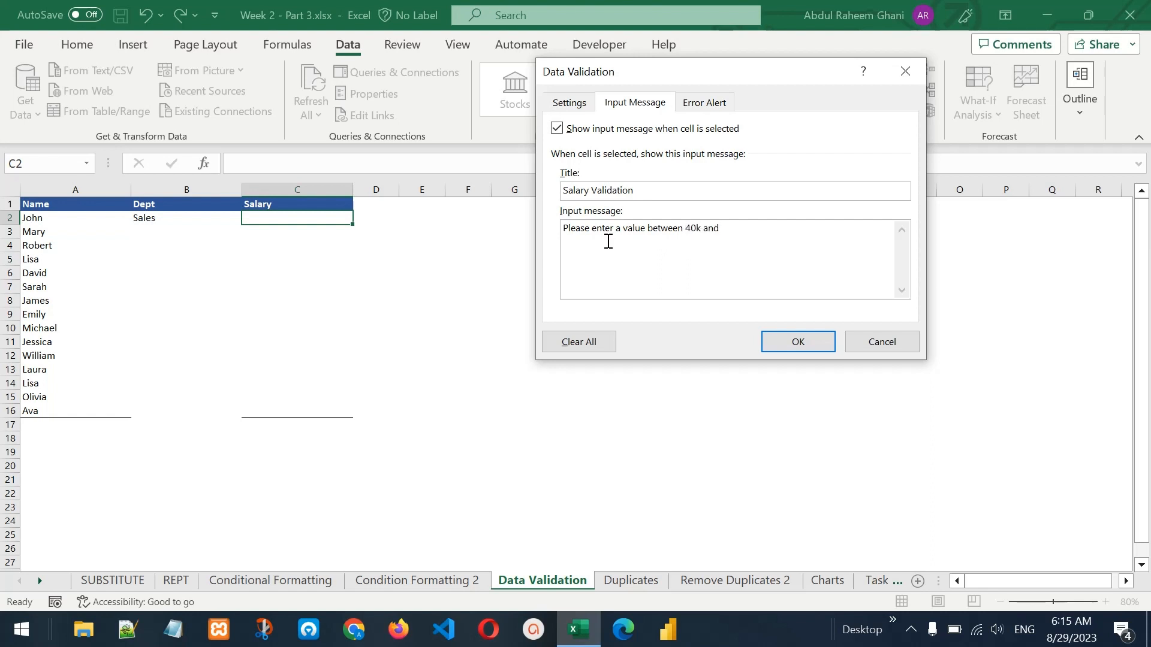
pyautogui.write('60k')
# Add a Stop error alert titled "Data Validation Error" reading "The available range of values is between 40k and 60k" and apply the validation.
pyautogui.click(720, 106)
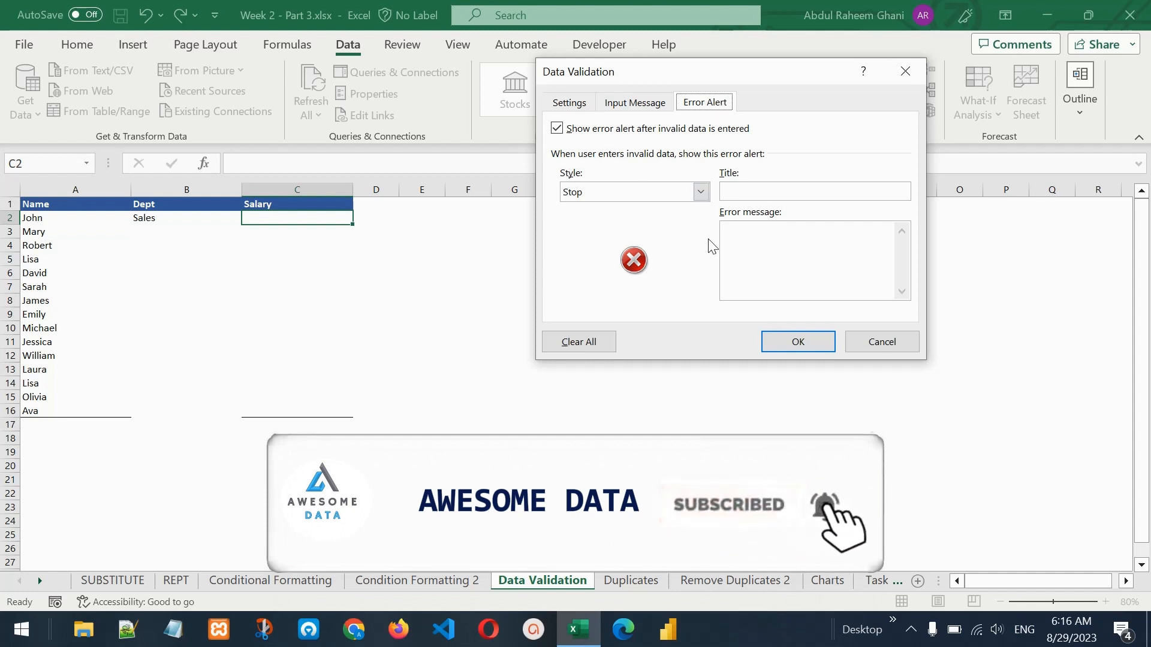
pyautogui.click(672, 192)
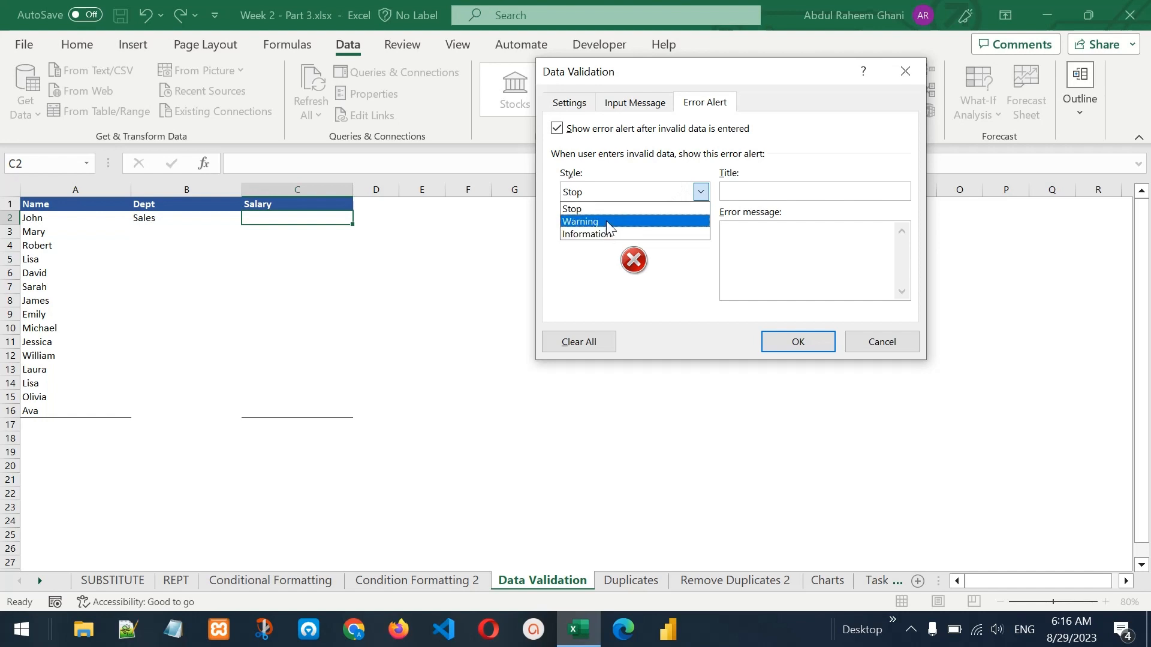
pyautogui.click(604, 219)
pyautogui.click(651, 194)
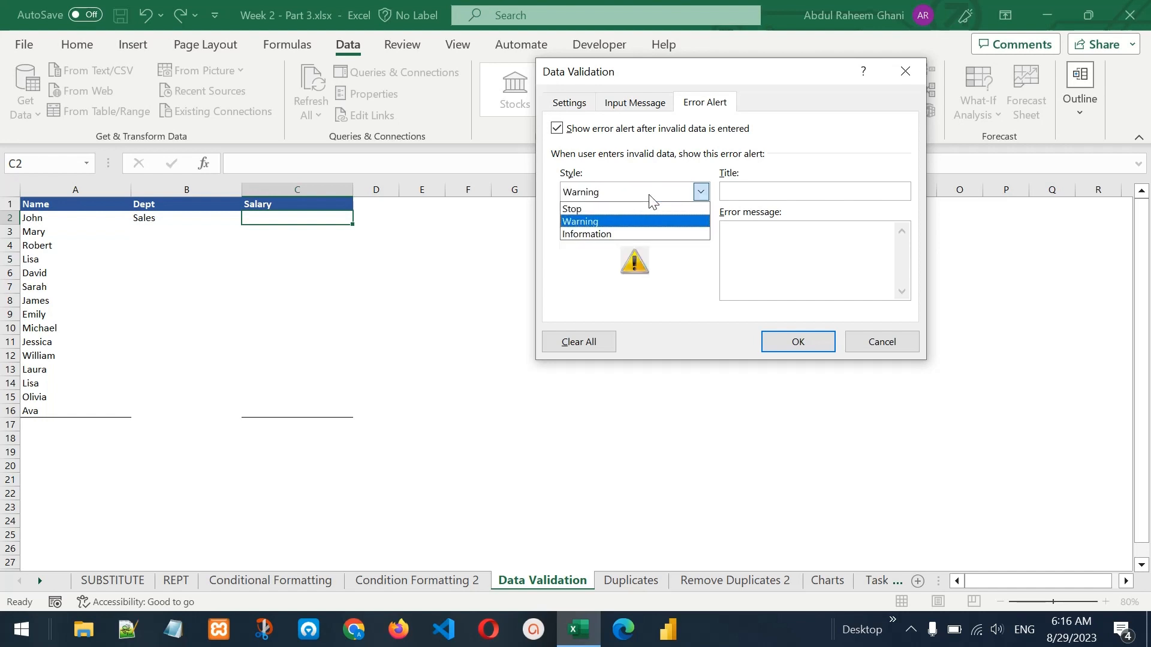
pyautogui.click(643, 232)
pyautogui.click(667, 194)
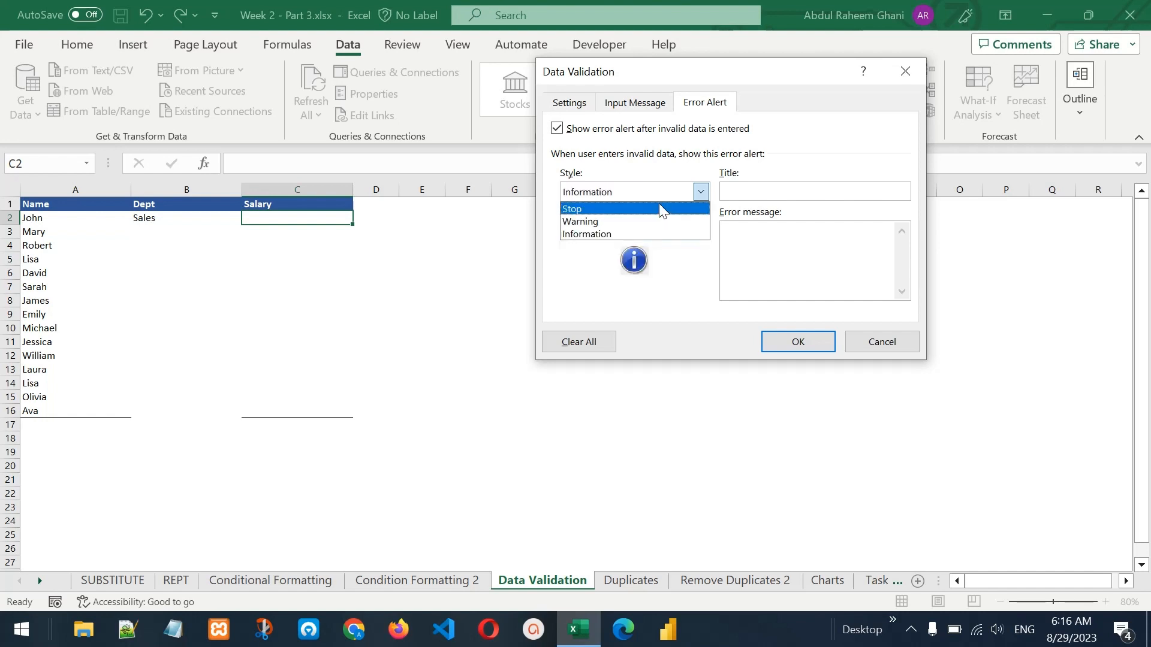
pyautogui.click(660, 207)
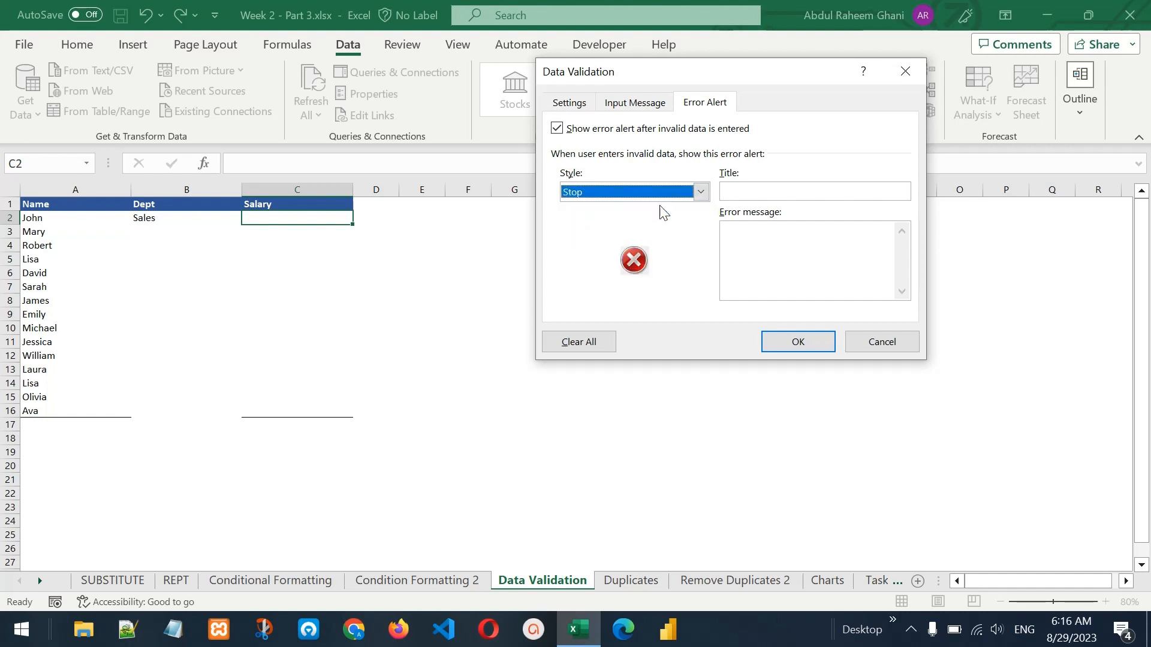
pyautogui.click(742, 198)
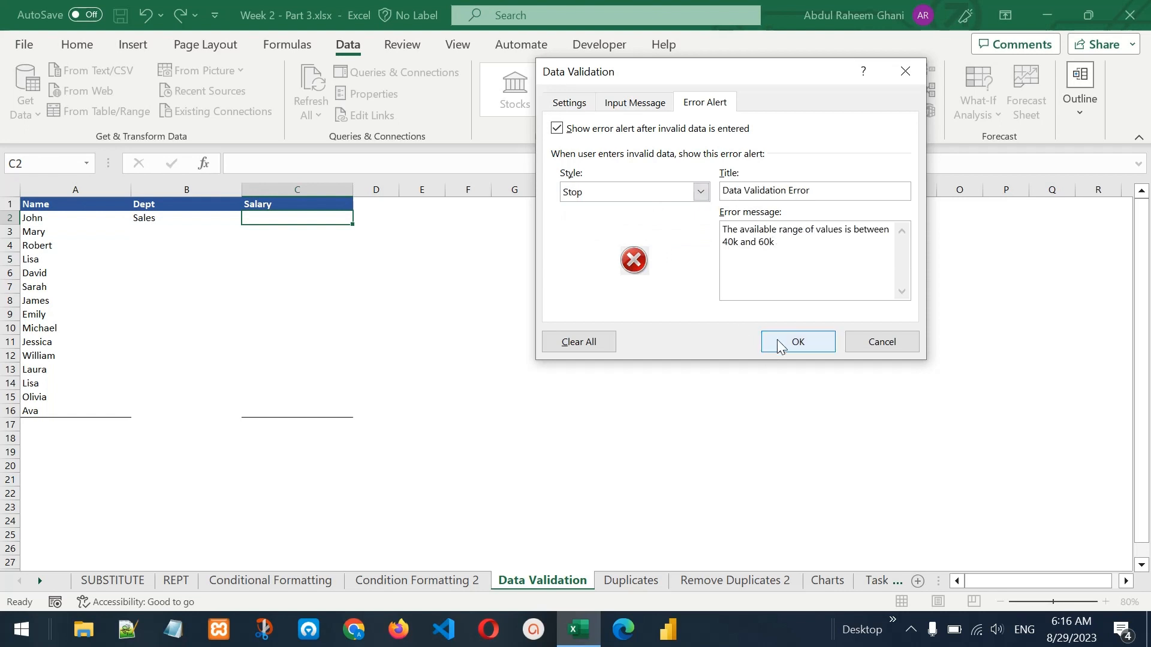
pyautogui.click(778, 341)
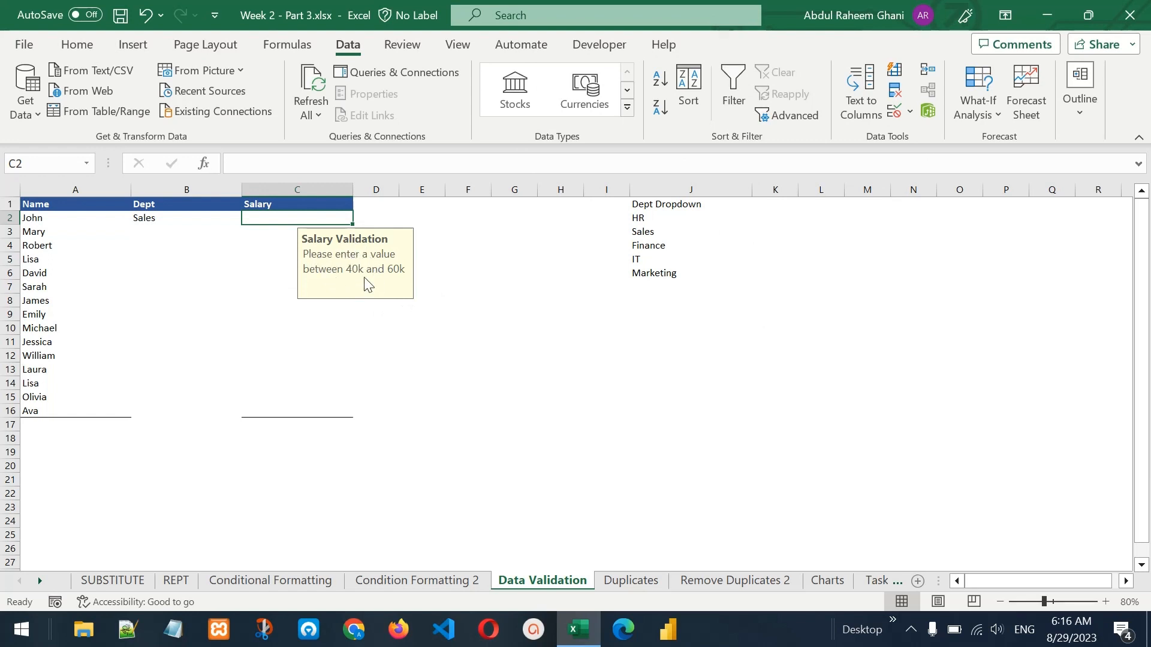
# Fill the salary validation from C2 down to C16 and enter salaries 40000, 60000 and 45000 in C2:C4.
pyautogui.moveTo(353, 223); pyautogui.dragTo(346, 417)
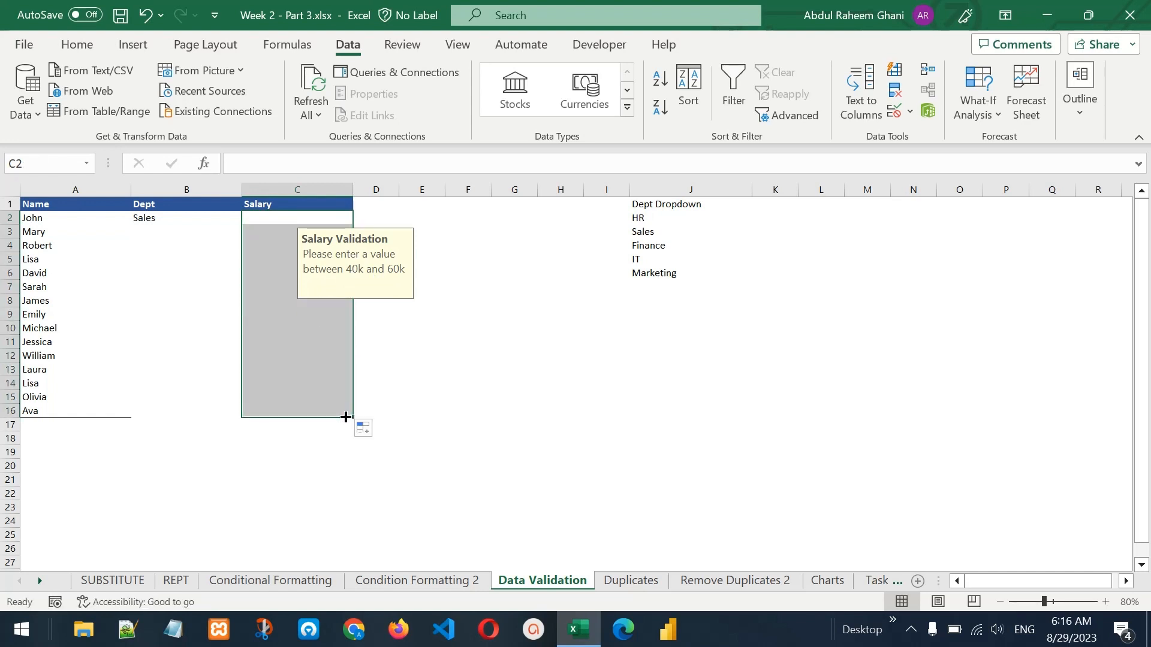
pyautogui.click(281, 217)
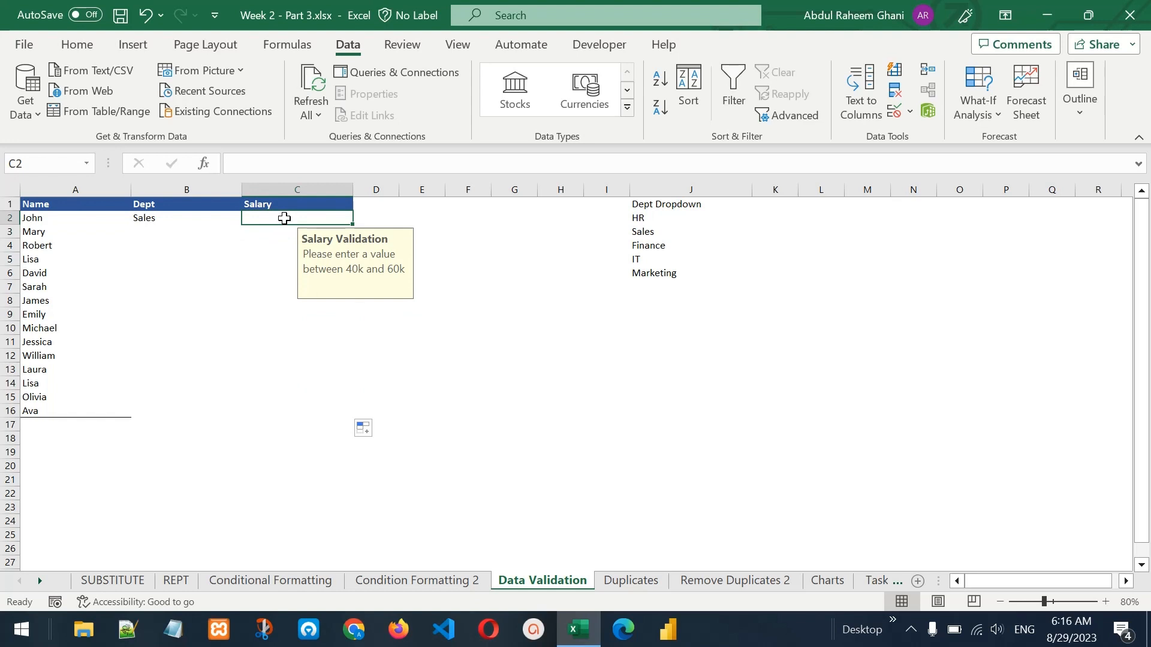
pyautogui.write('40000')
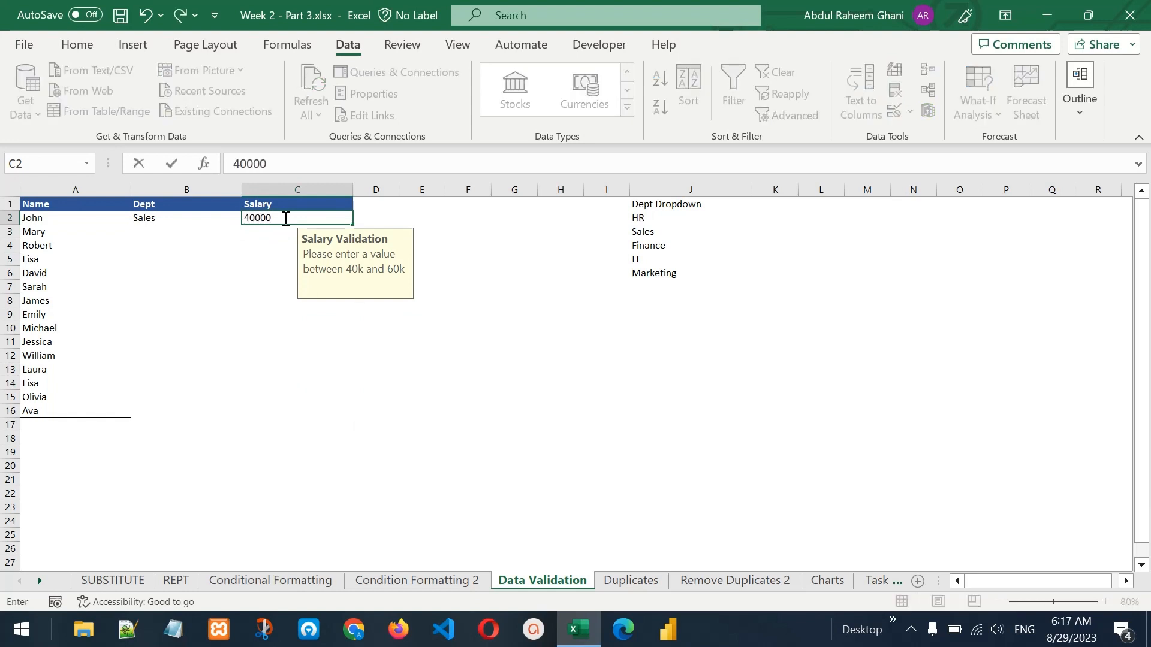
pyautogui.press('Return')
pyautogui.write('60000')
pyautogui.press('Return')
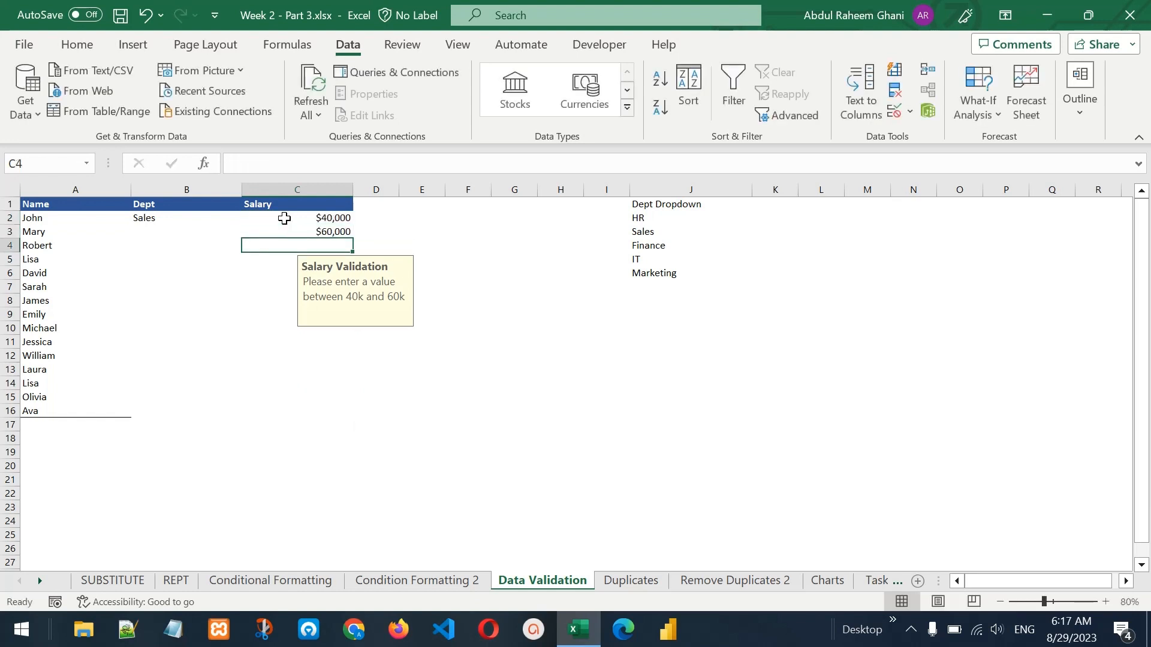
pyautogui.write('45000')
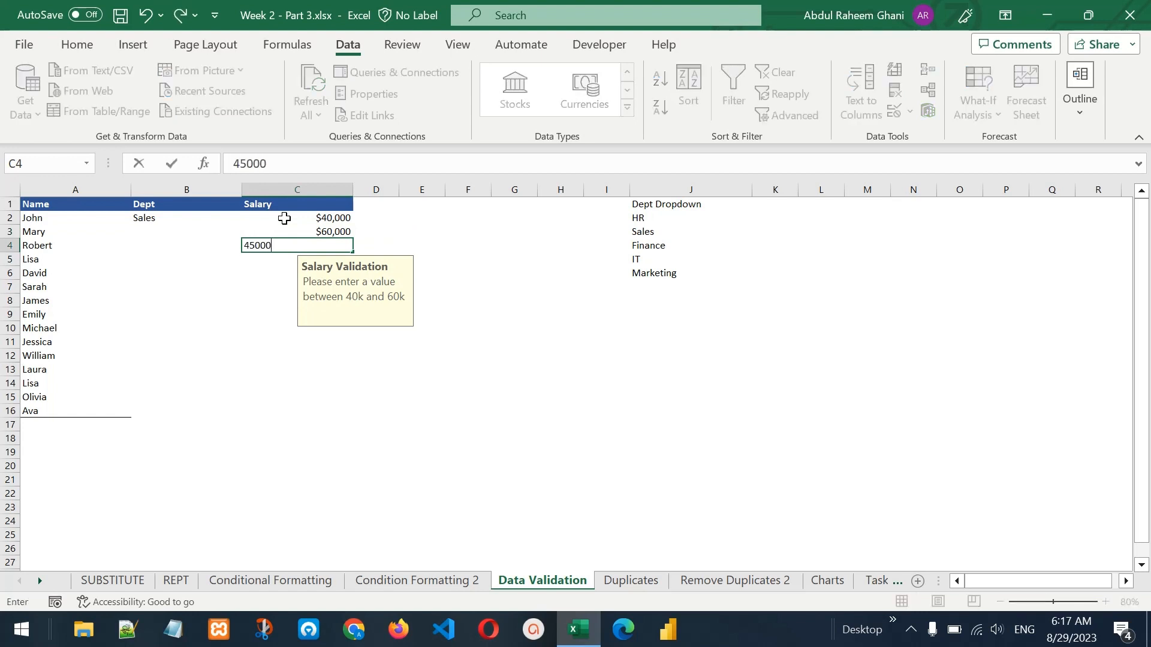
pyautogui.press('Return')
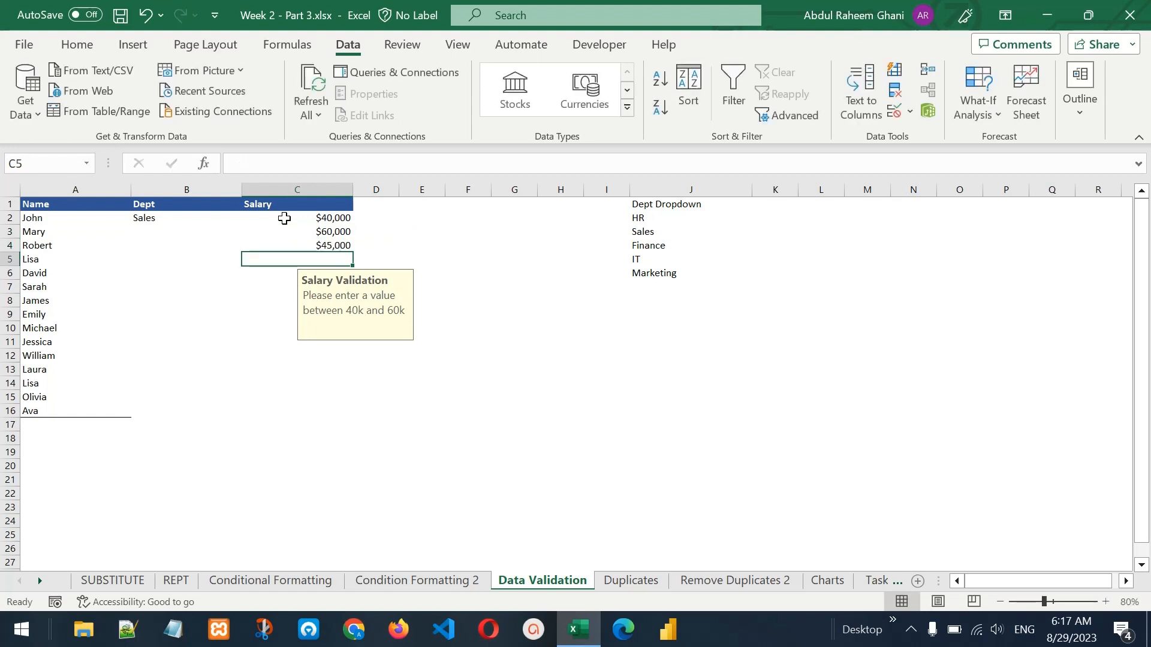
# Try to enter a salary of 30000 in C5 to test the validation, and cancel the entry.
pyautogui.write('30000')
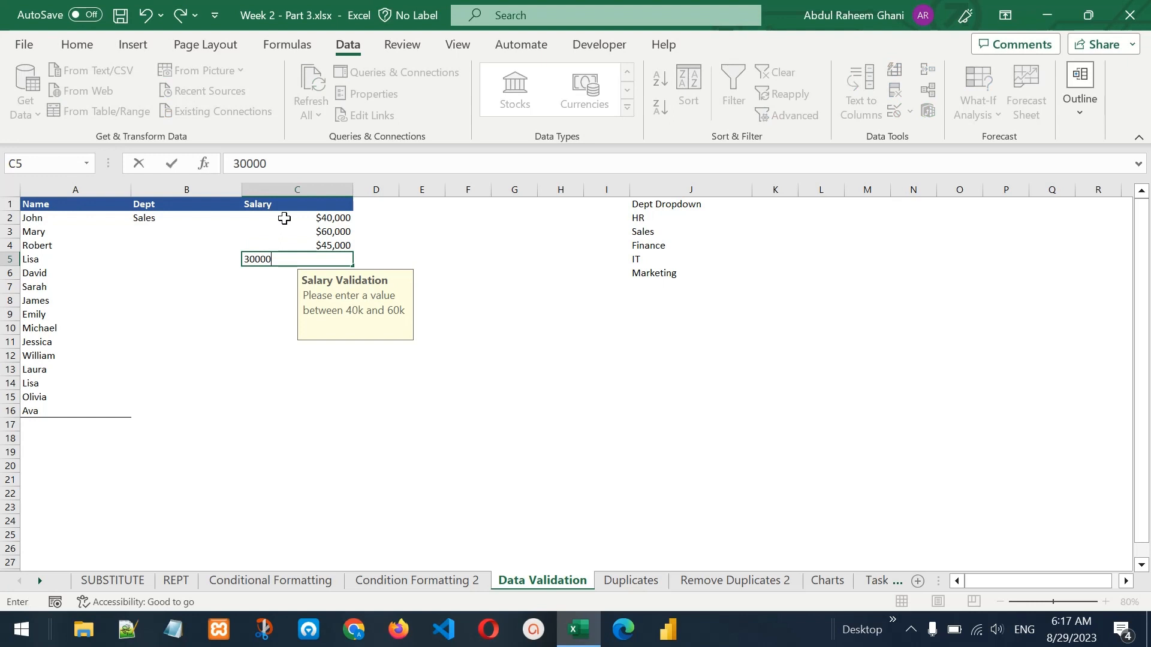
pyautogui.press('Return')
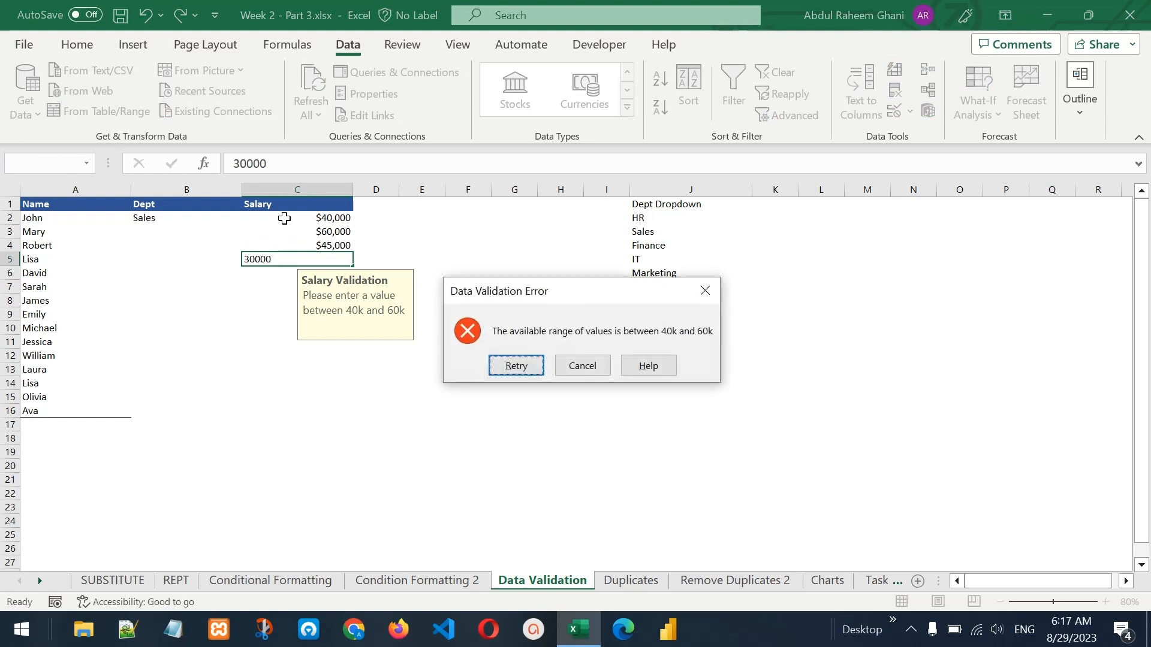
pyautogui.moveTo(579, 292); pyautogui.dragTo(569, 187)
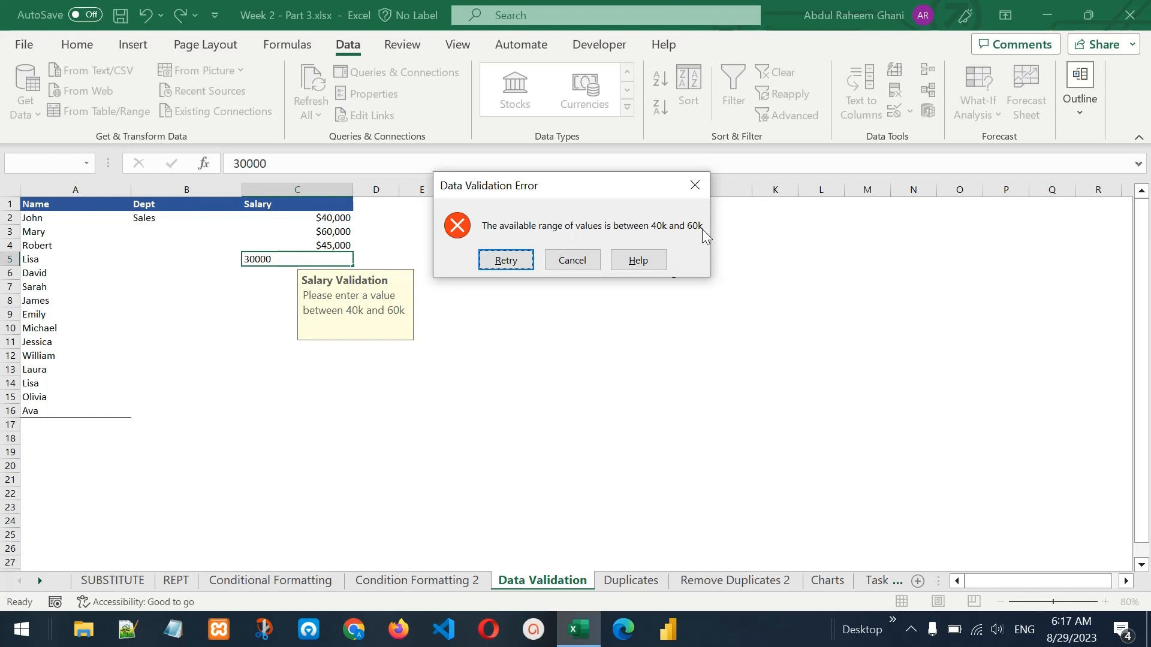
pyautogui.click(574, 261)
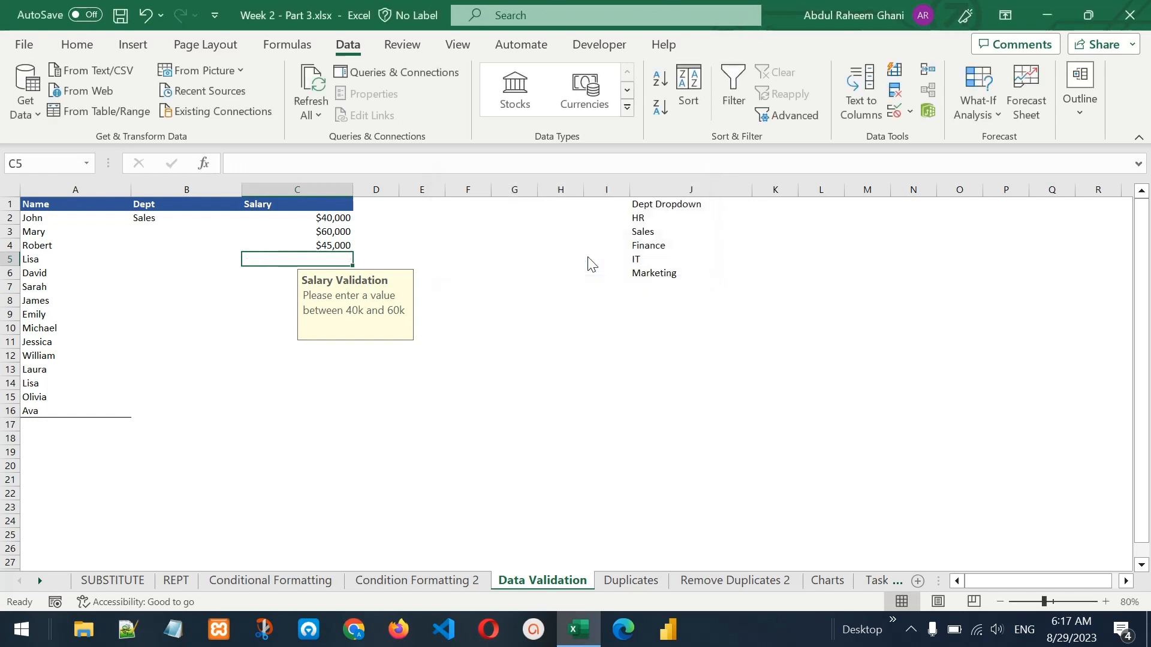
# Clear all data validation settings from Salary cell C5.
pyautogui.hotkey('alt', 'a', 'v', 'v')
pyautogui.click(582, 103)
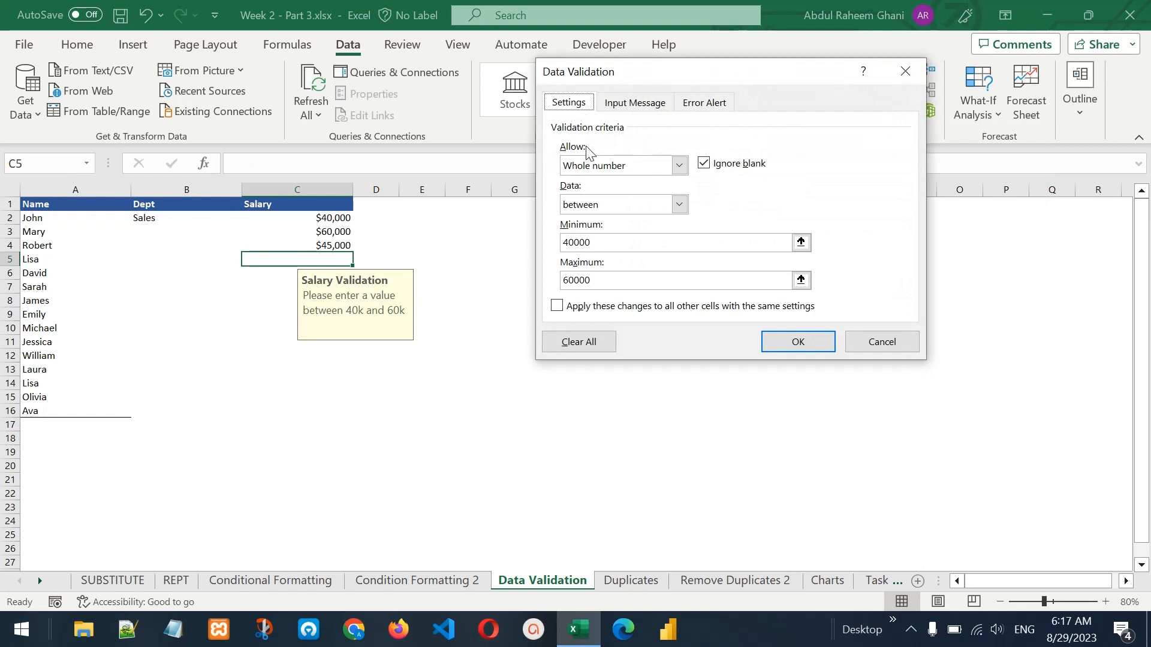
pyautogui.click(678, 166)
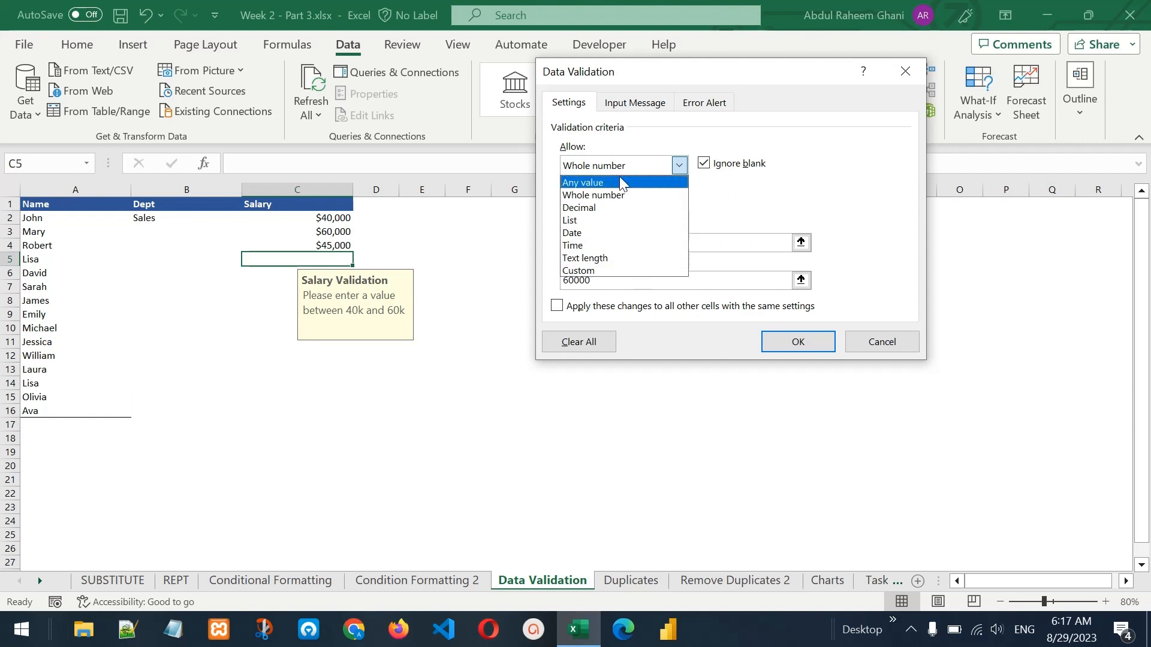
pyautogui.click(700, 328)
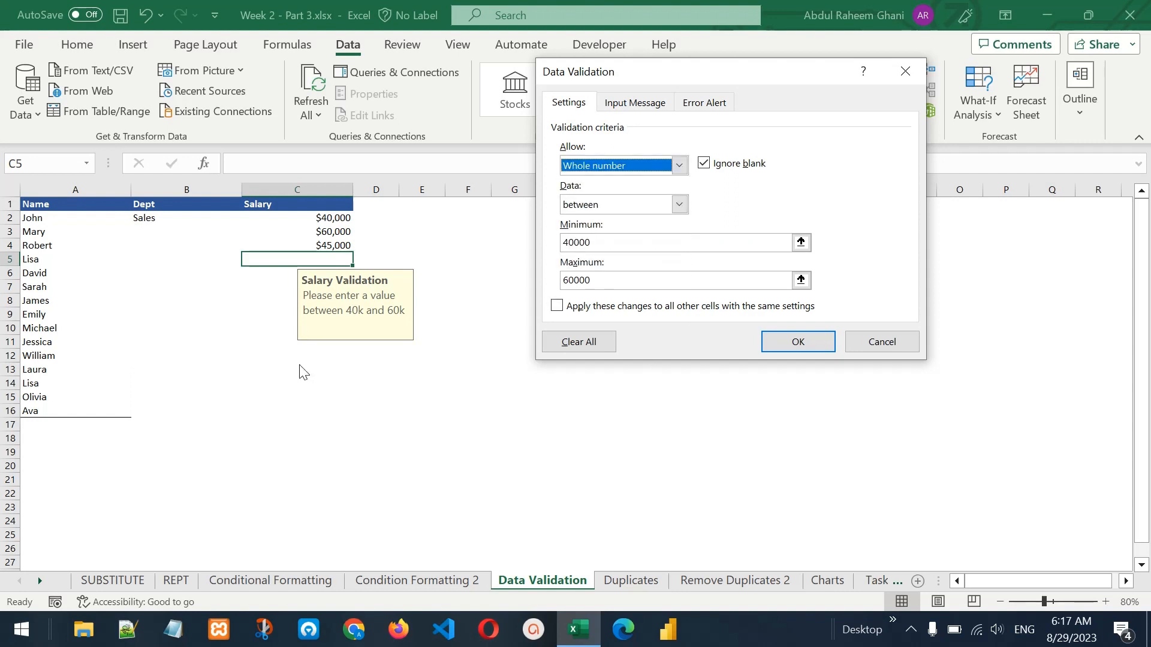
pyautogui.click(580, 344)
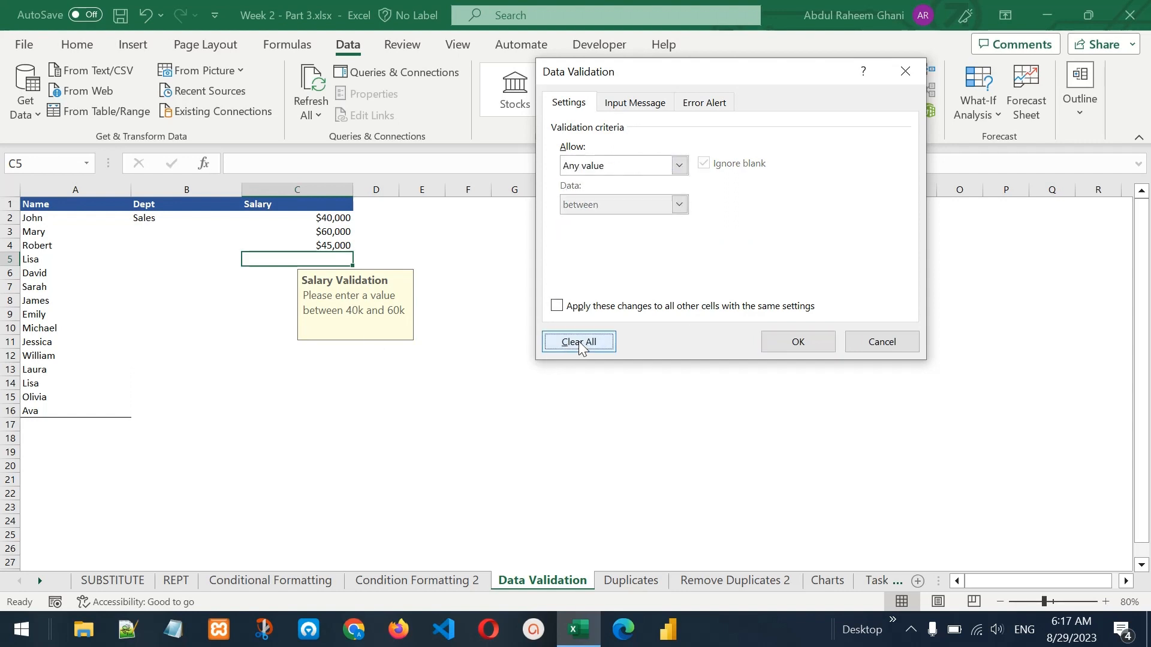
pyautogui.click(799, 341)
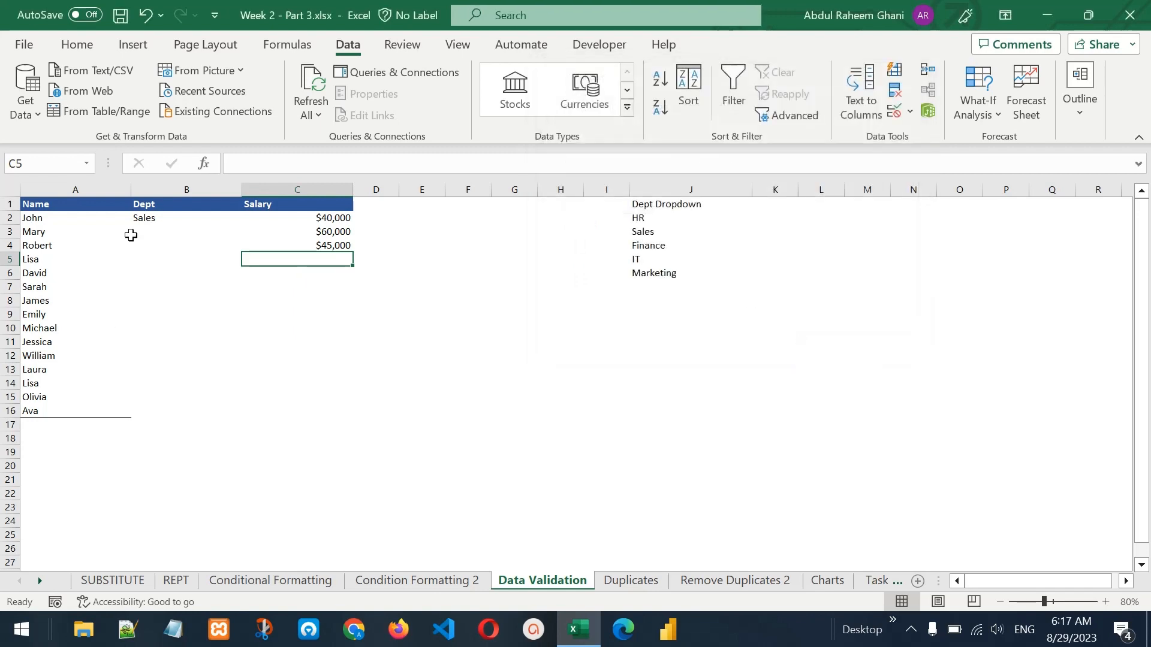
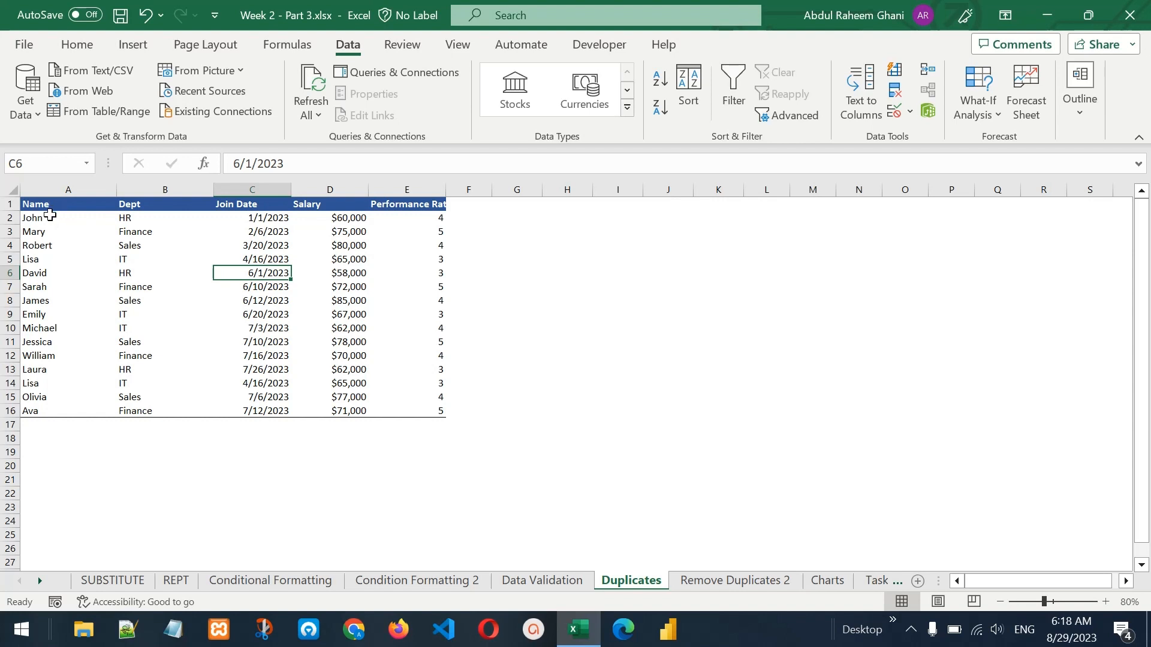
# Try removing duplicate rows from A1:E16 with all five columns compared, and undo the removal.
pyautogui.moveTo(39, 205); pyautogui.dragTo(417, 411)
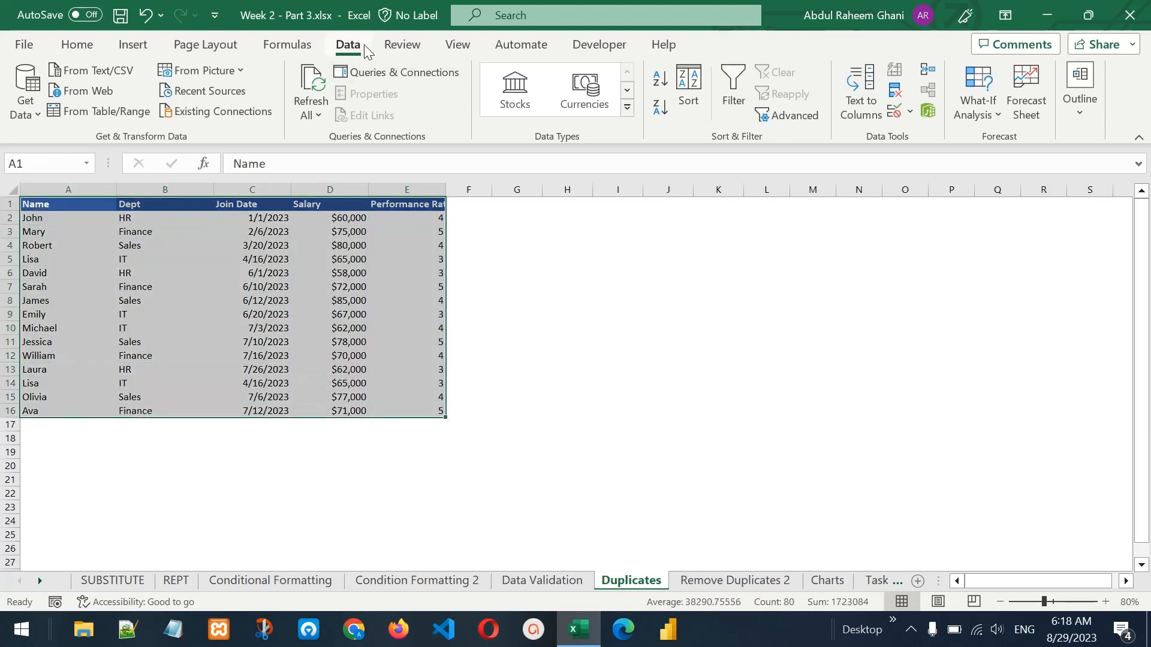
pyautogui.click(896, 91)
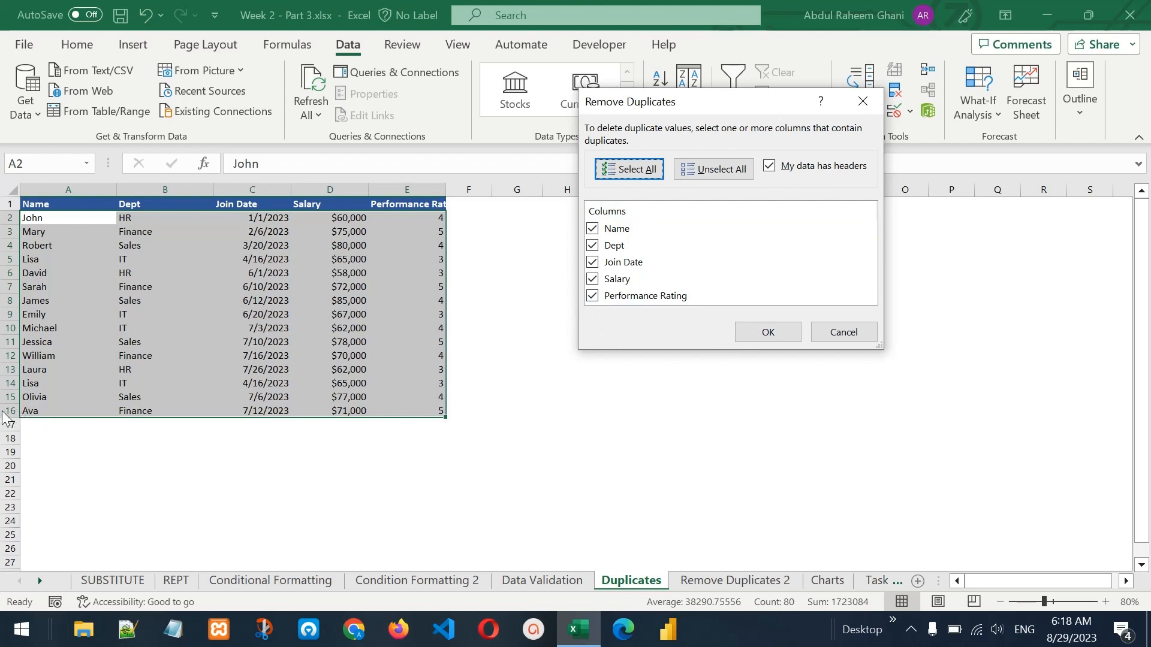
pyautogui.click(750, 333)
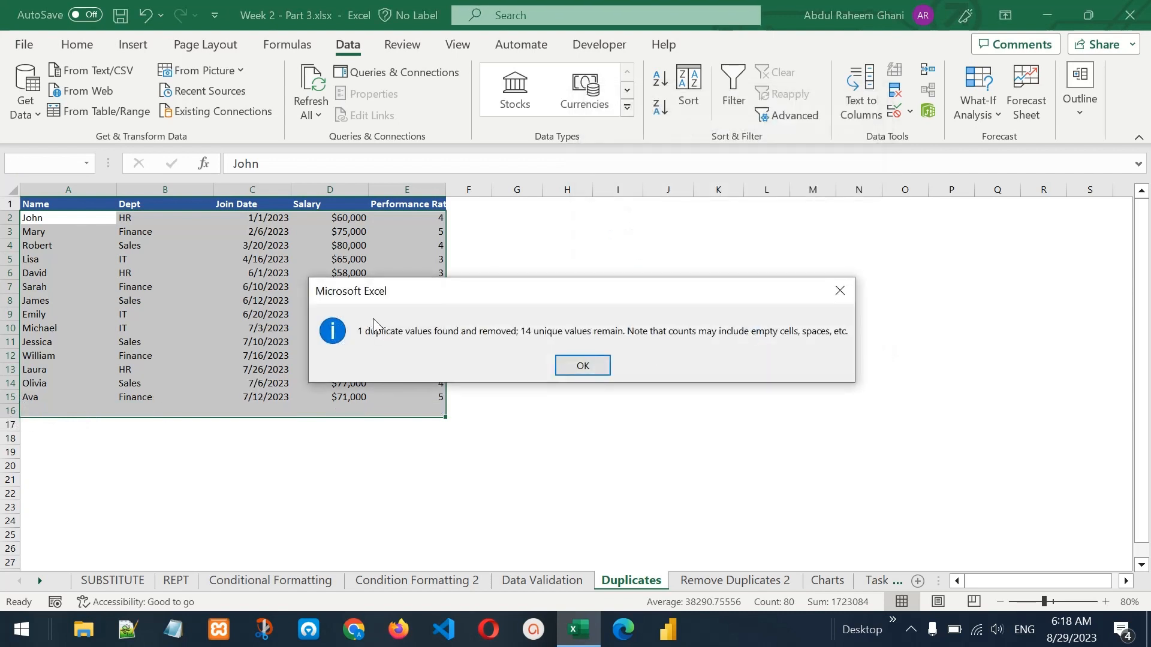
pyautogui.click(579, 367)
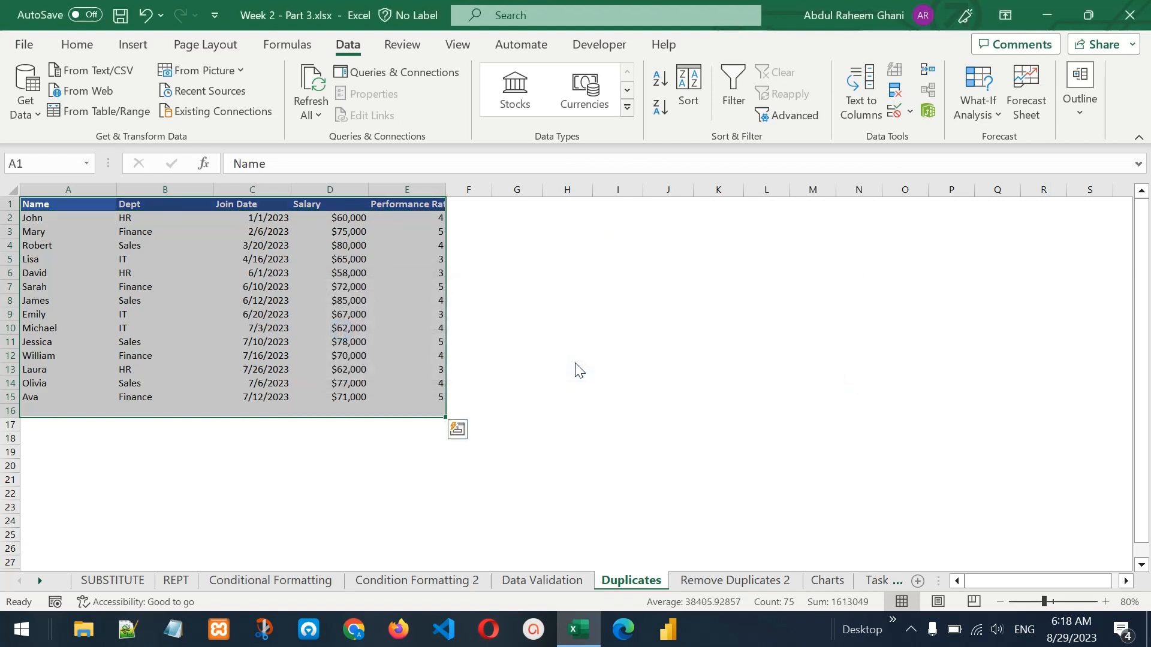
pyautogui.hotkey('ctrl', 'z')
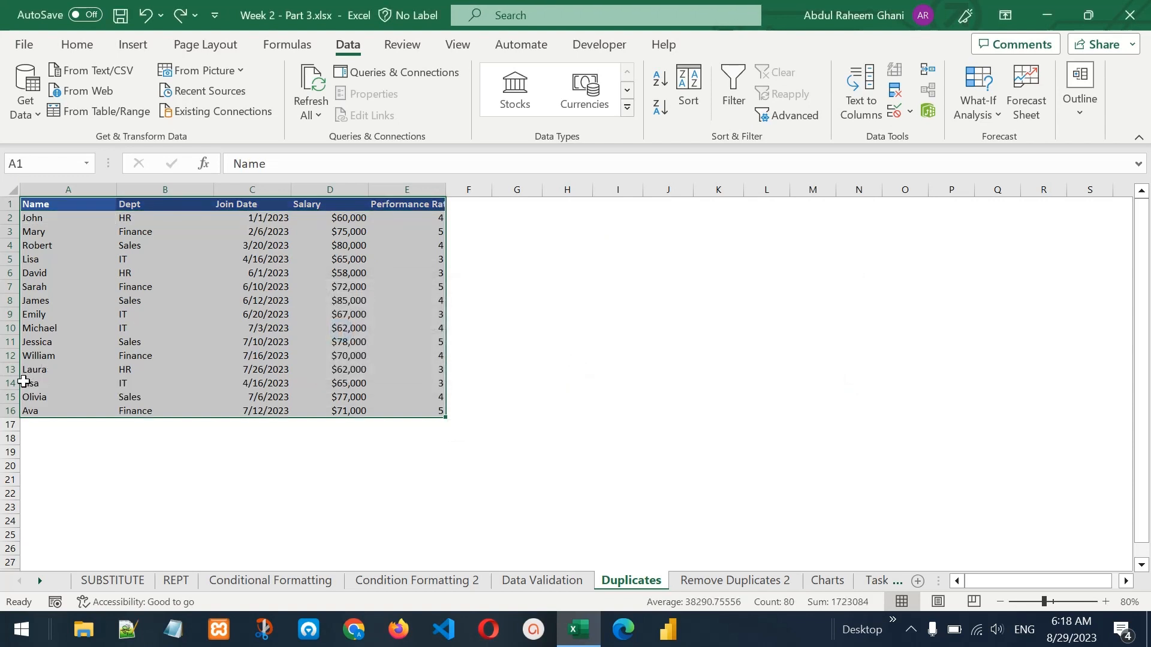
# Highlight duplicate values in A2:E16 with Light Red Fill with Dark Red Text conditional formatting.
pyautogui.click(28, 382)
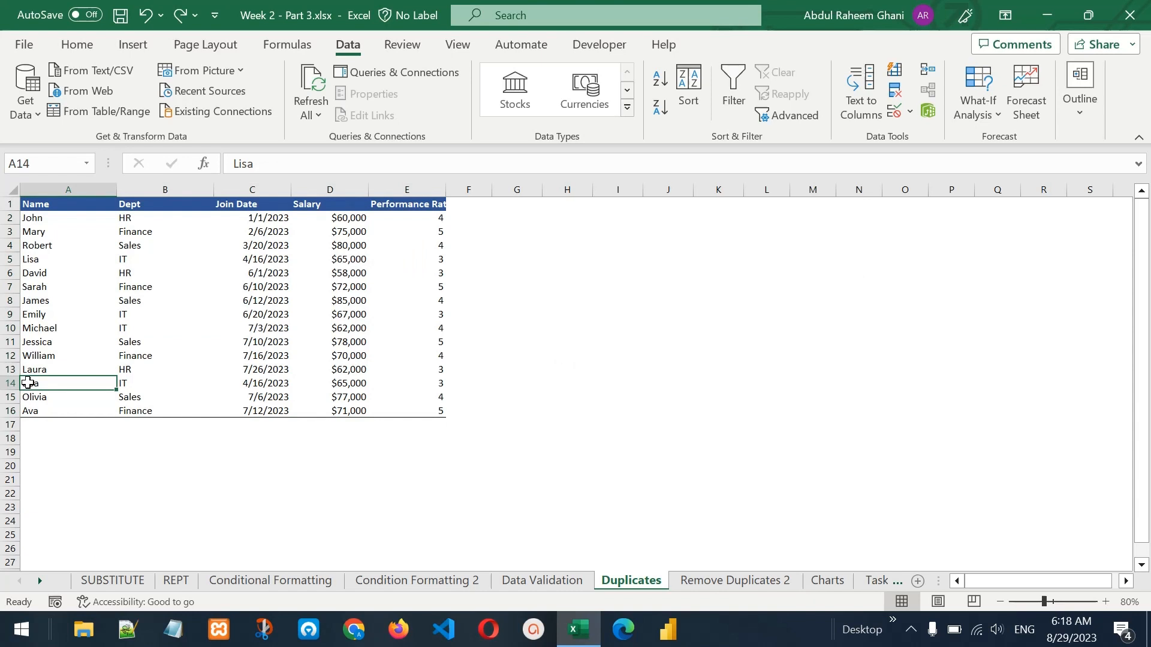
pyautogui.click(26, 220)
pyautogui.moveTo(27, 220); pyautogui.dragTo(407, 408)
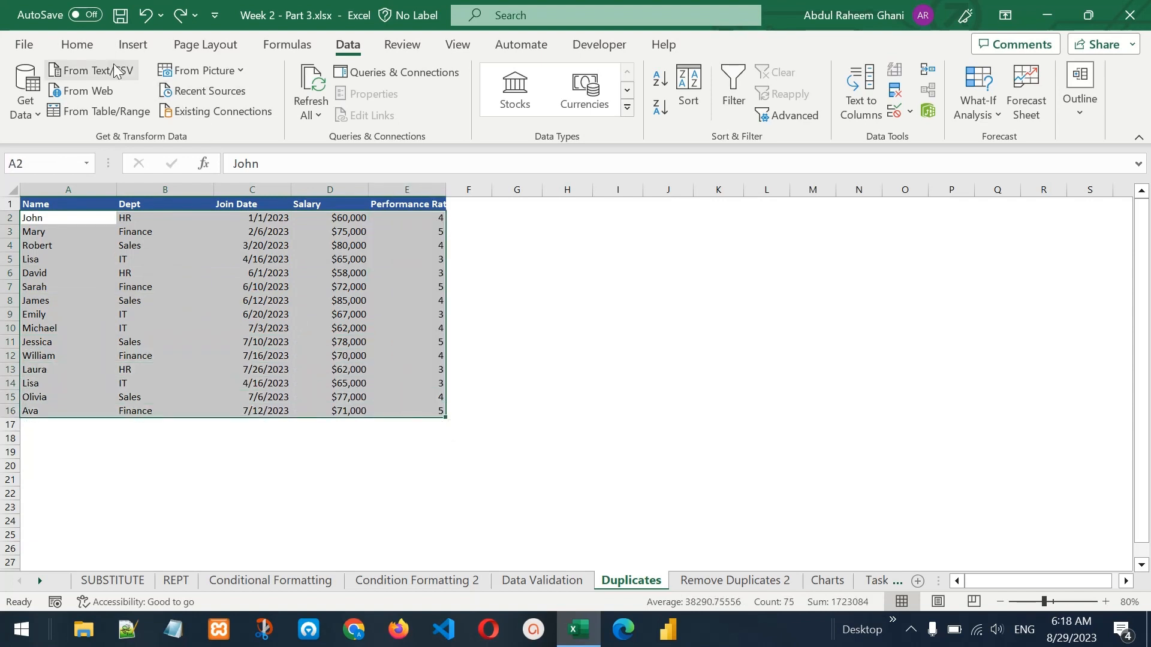
pyautogui.click(67, 48)
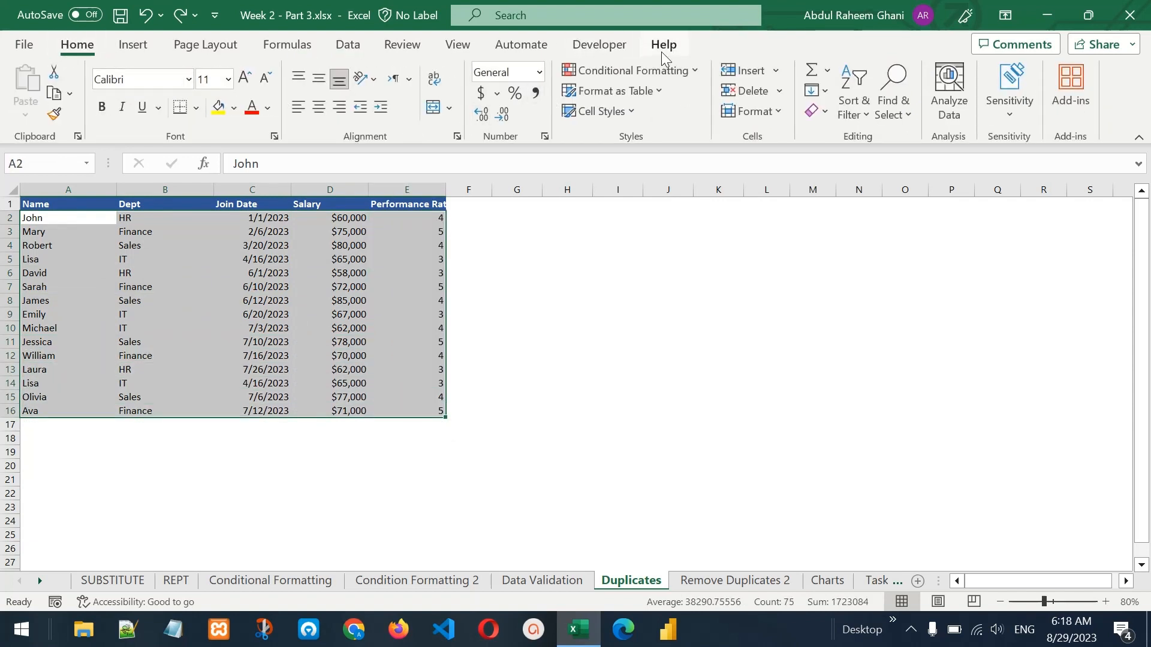
pyautogui.click(675, 69)
pyautogui.moveTo(708, 106)
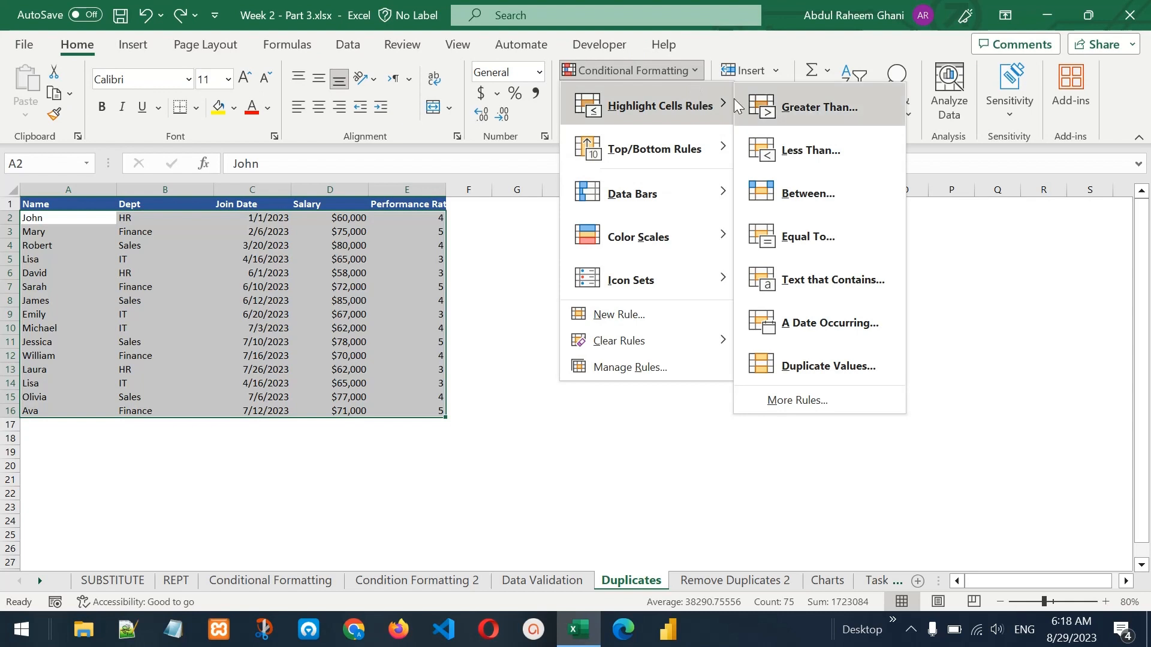
pyautogui.click(830, 354)
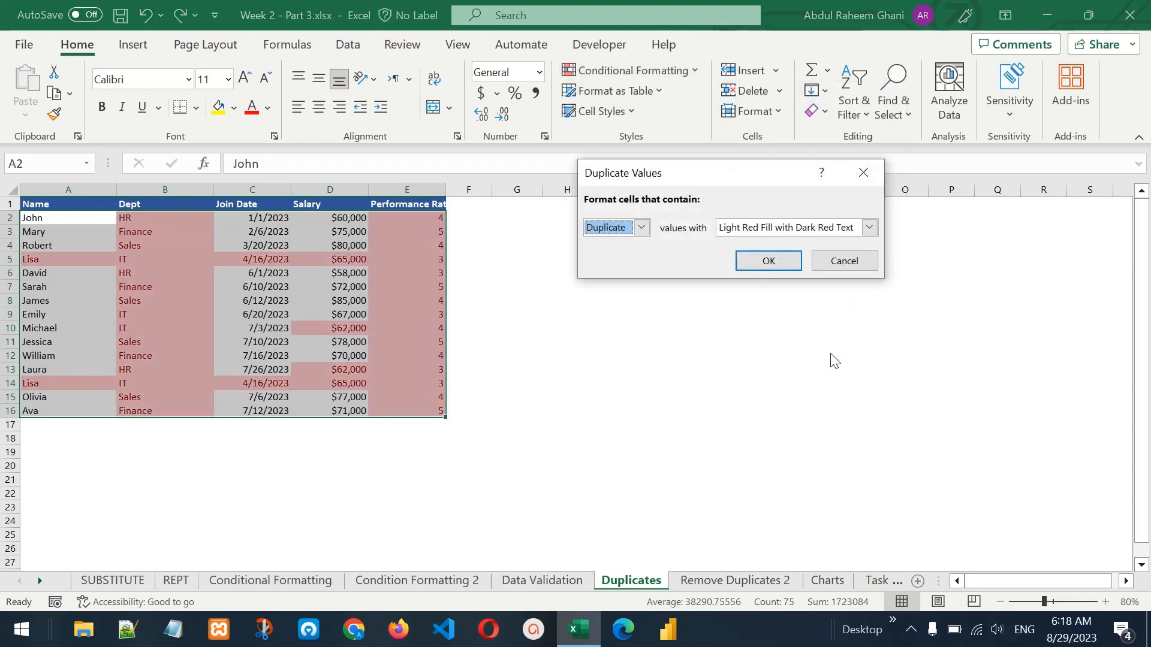
pyautogui.click(768, 261)
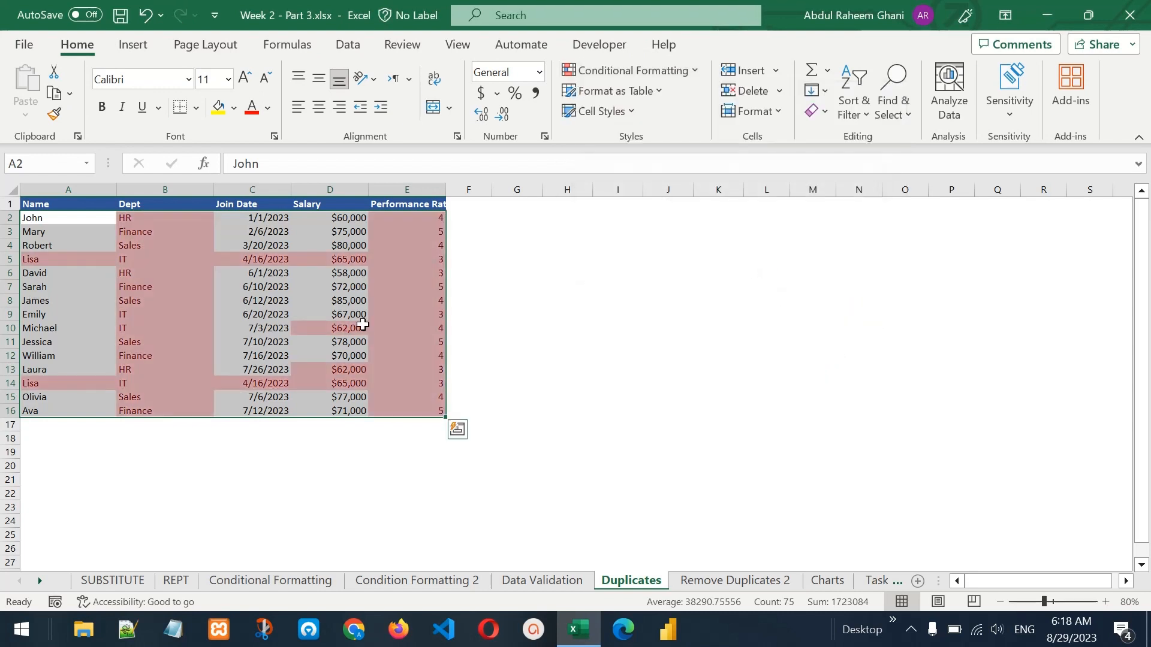
# Compare the highlighted records in rows 5 and 14 across columns A to E.
pyautogui.click(146, 329)
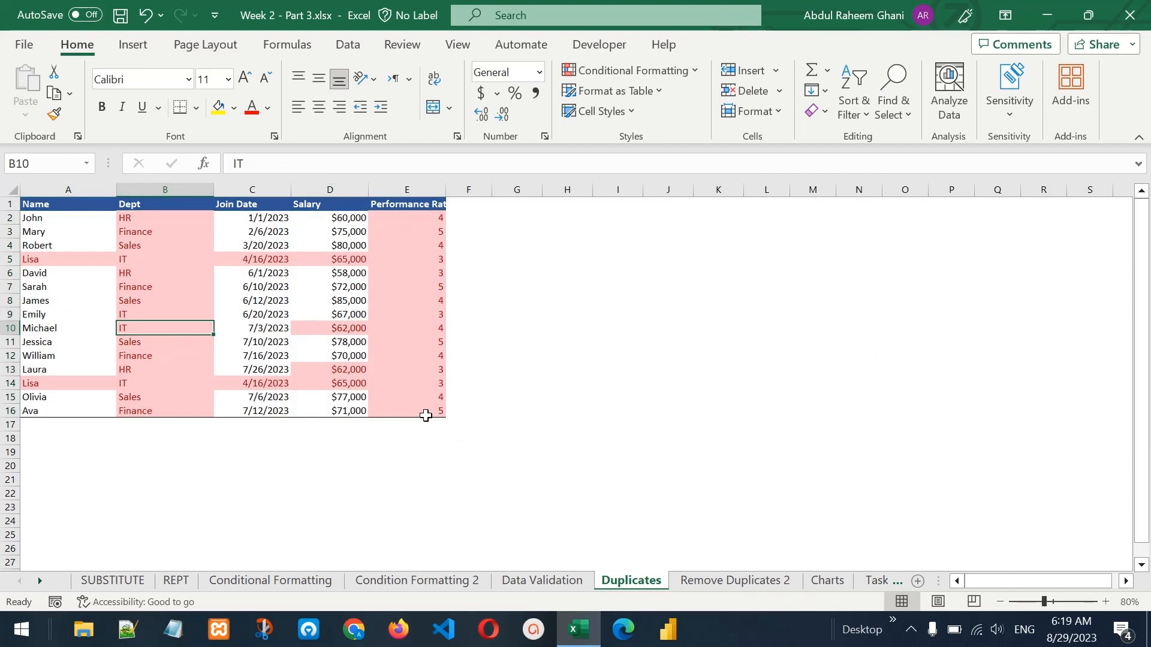
pyautogui.click(33, 260)
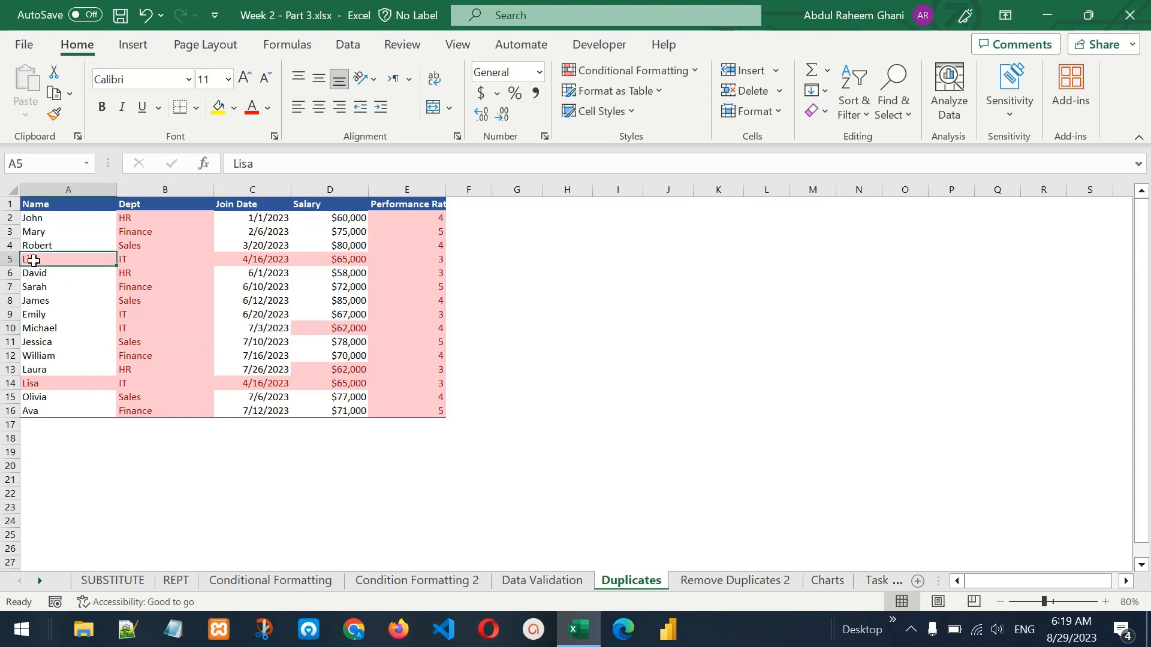
pyautogui.moveTo(114, 256); pyautogui.dragTo(409, 260)
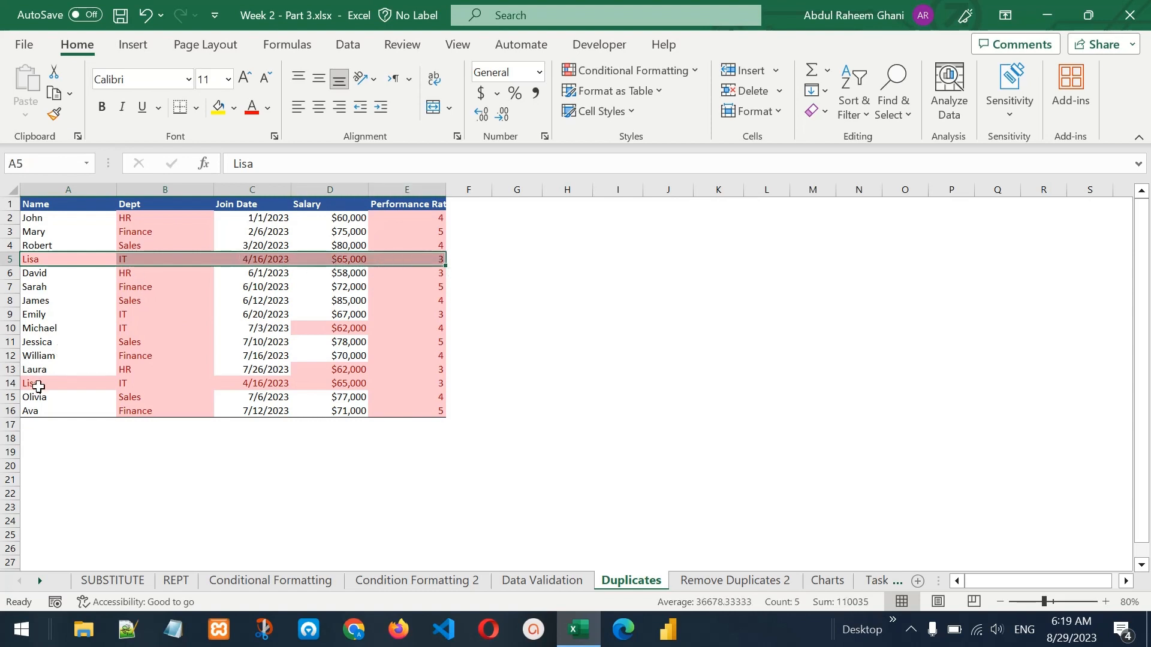
pyautogui.moveTo(36, 383); pyautogui.dragTo(430, 383)
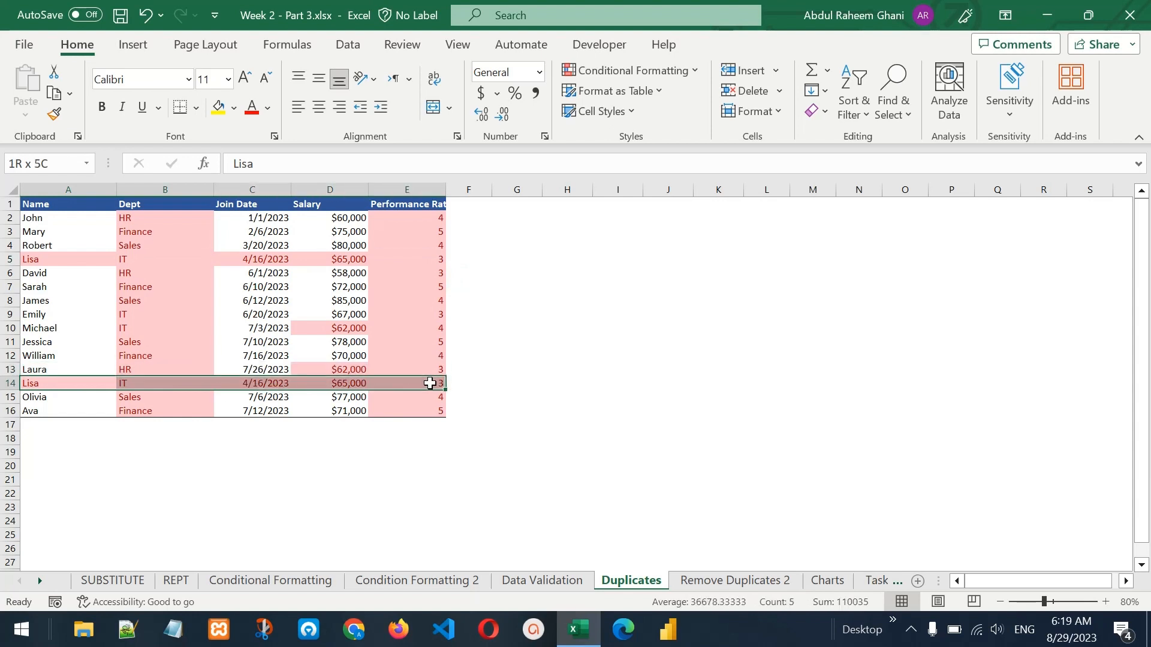
pyautogui.click(235, 259)
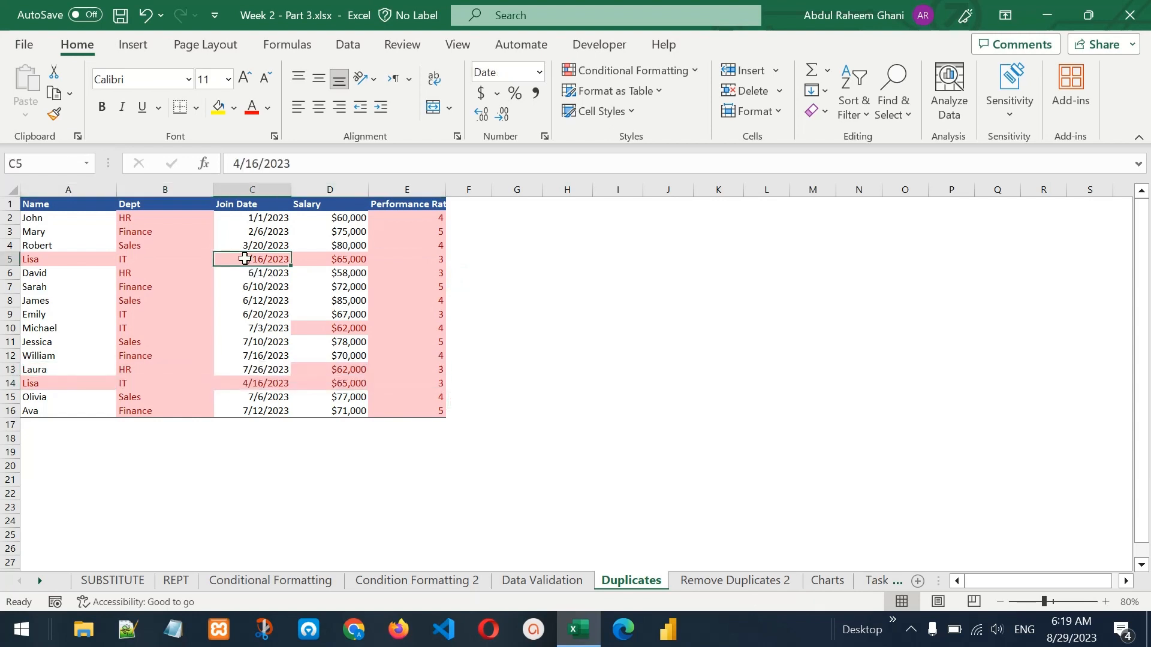
# Try filtering the table by the highlighted cell color of A5, and undo the filter.
pyautogui.click(74, 262)
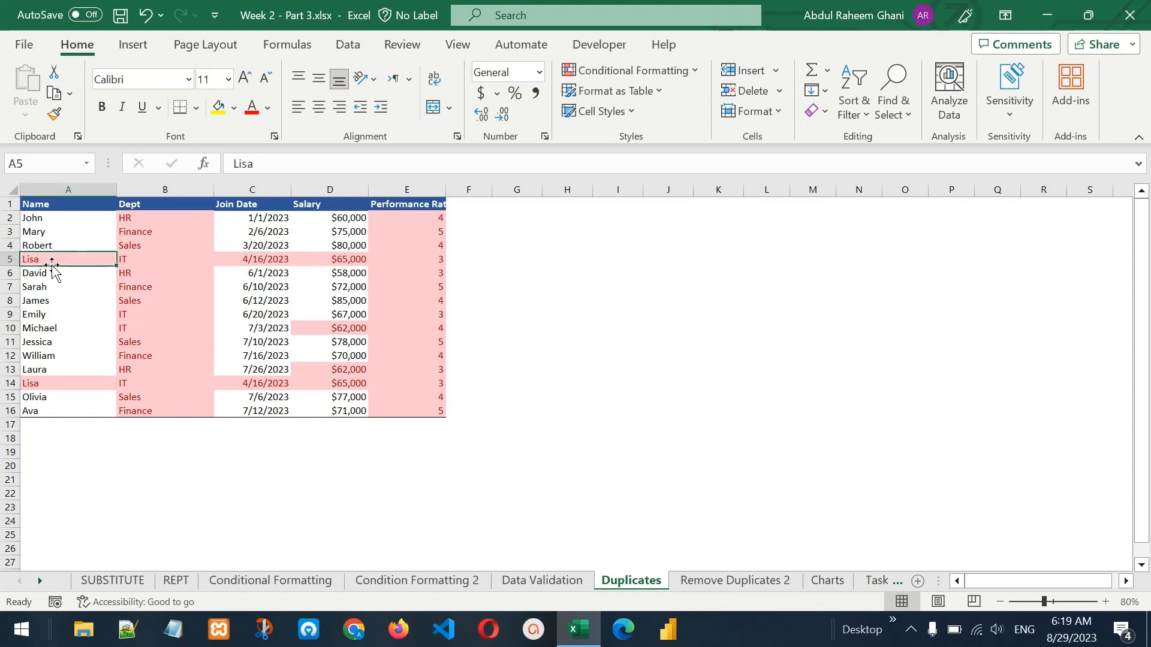
pyautogui.rightClick(55, 258)
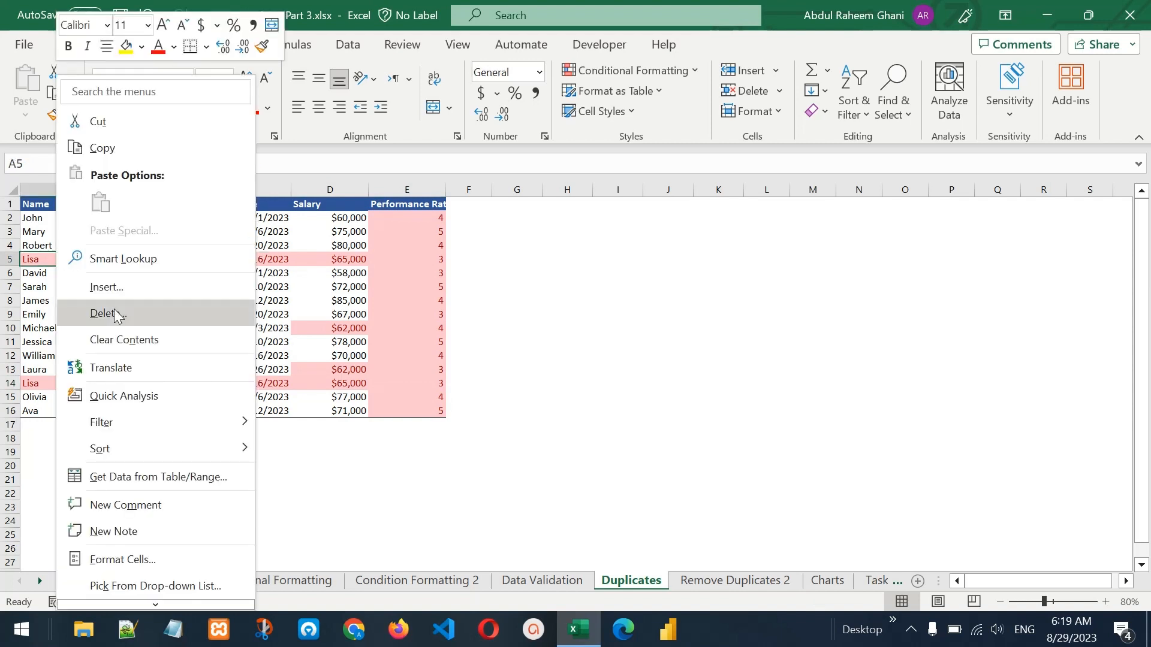
pyautogui.moveTo(163, 430)
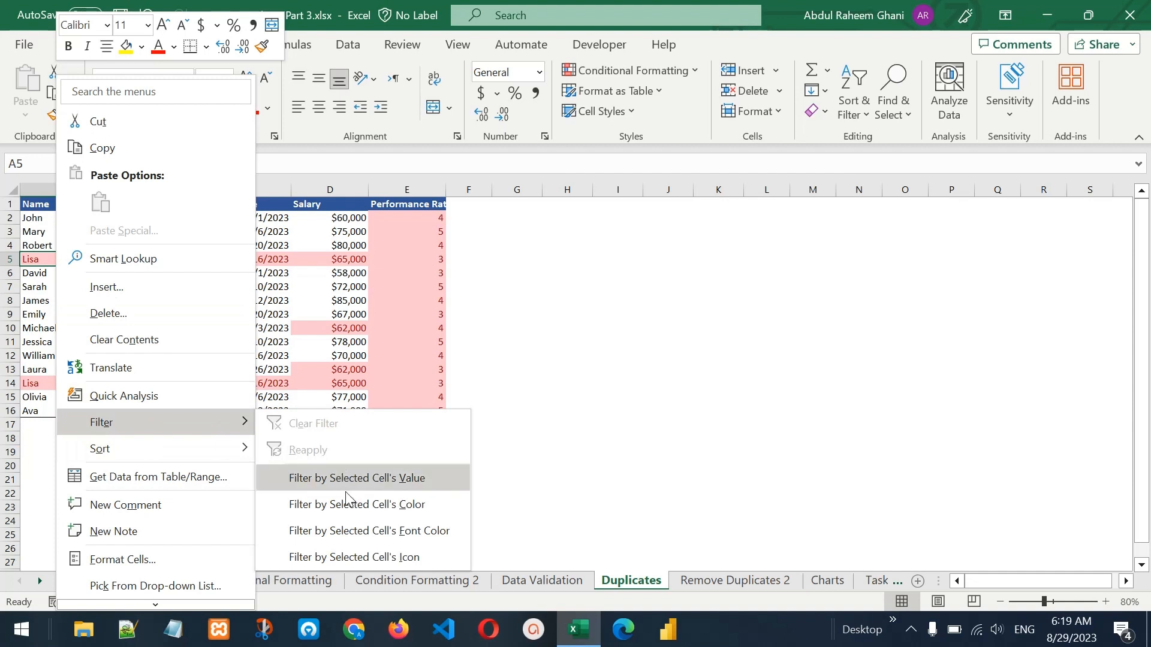
pyautogui.click(397, 510)
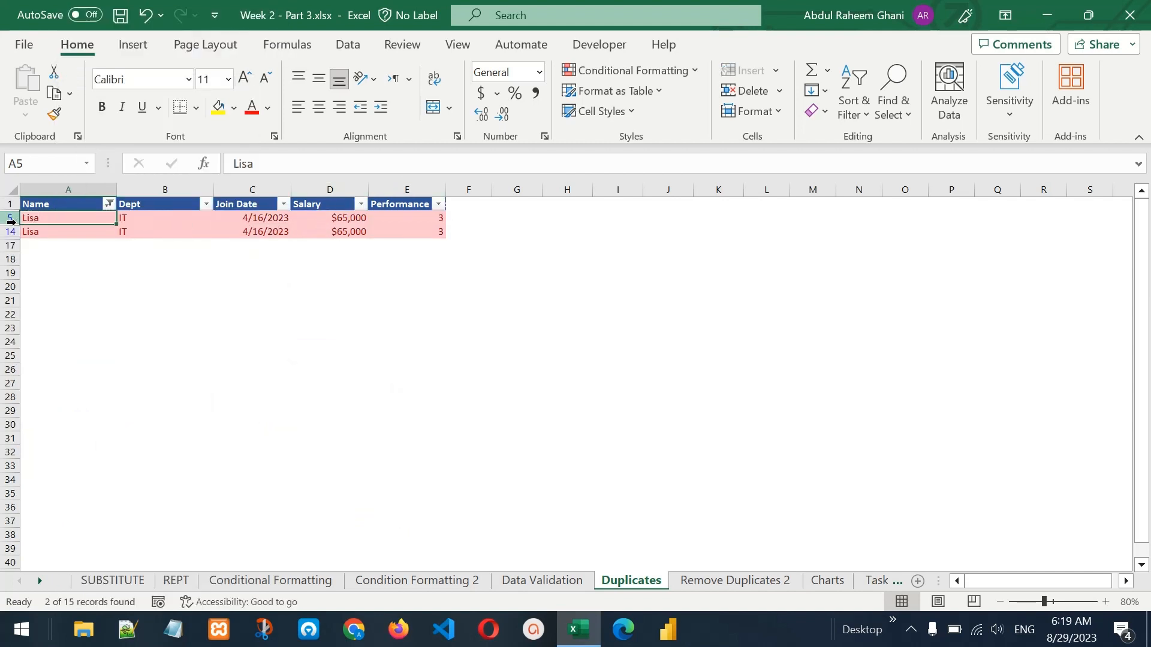
pyautogui.hotkey('ctrl', 'z')
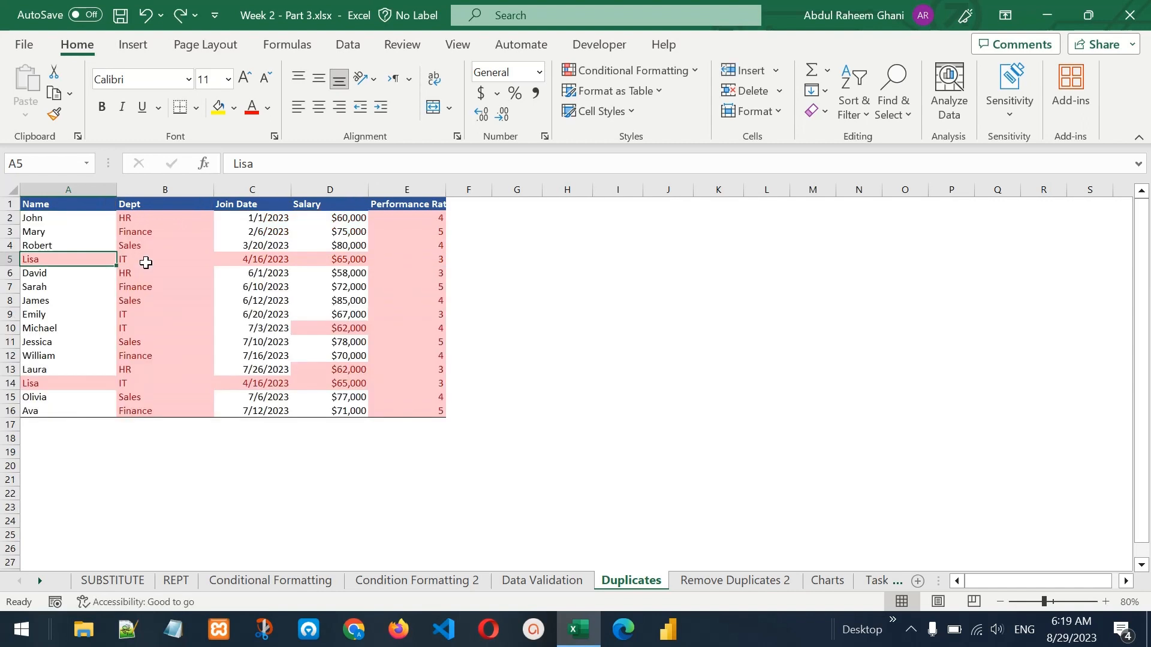
# Remove duplicate rows from the whole table A1:E16, treating row 1 as headers and comparing all five columns, and check row 5.
pyautogui.moveTo(30, 204); pyautogui.dragTo(247, 272)
pyautogui.hotkey('ctrl', 'a')
pyautogui.click(348, 45)
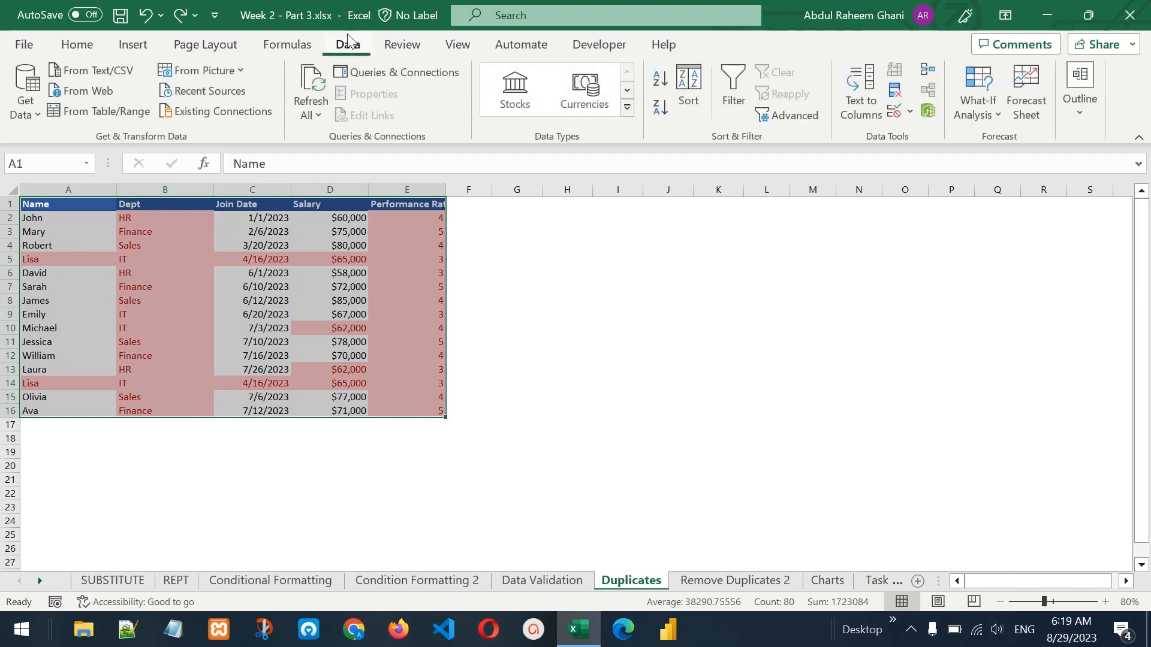
pyautogui.click(896, 93)
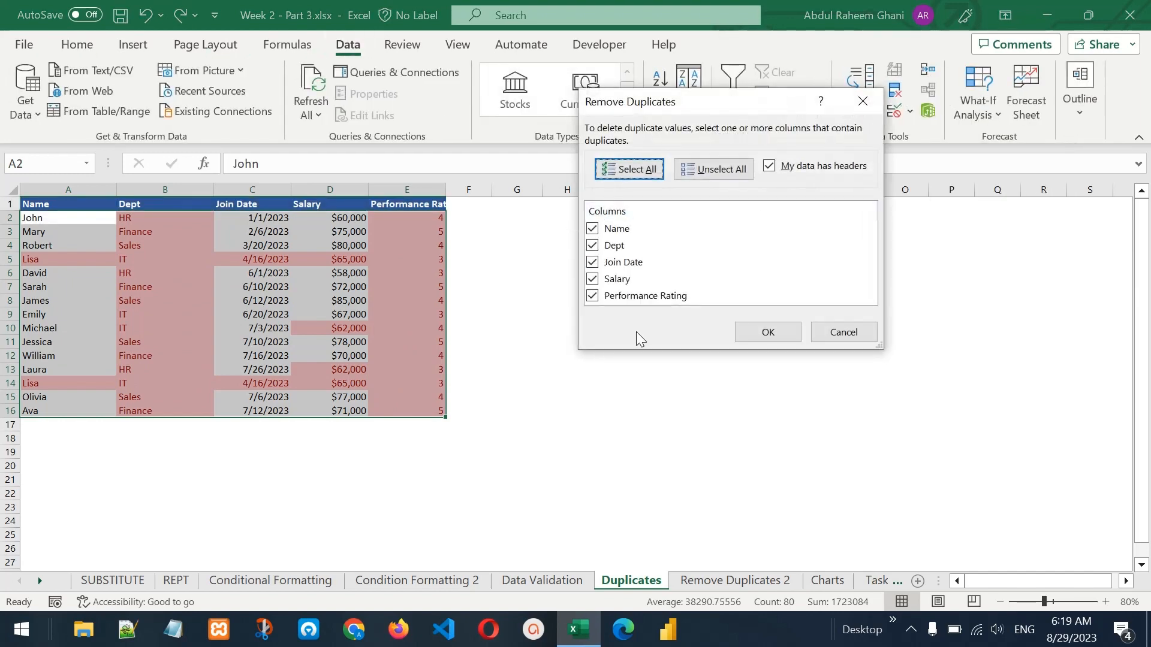
pyautogui.click(772, 337)
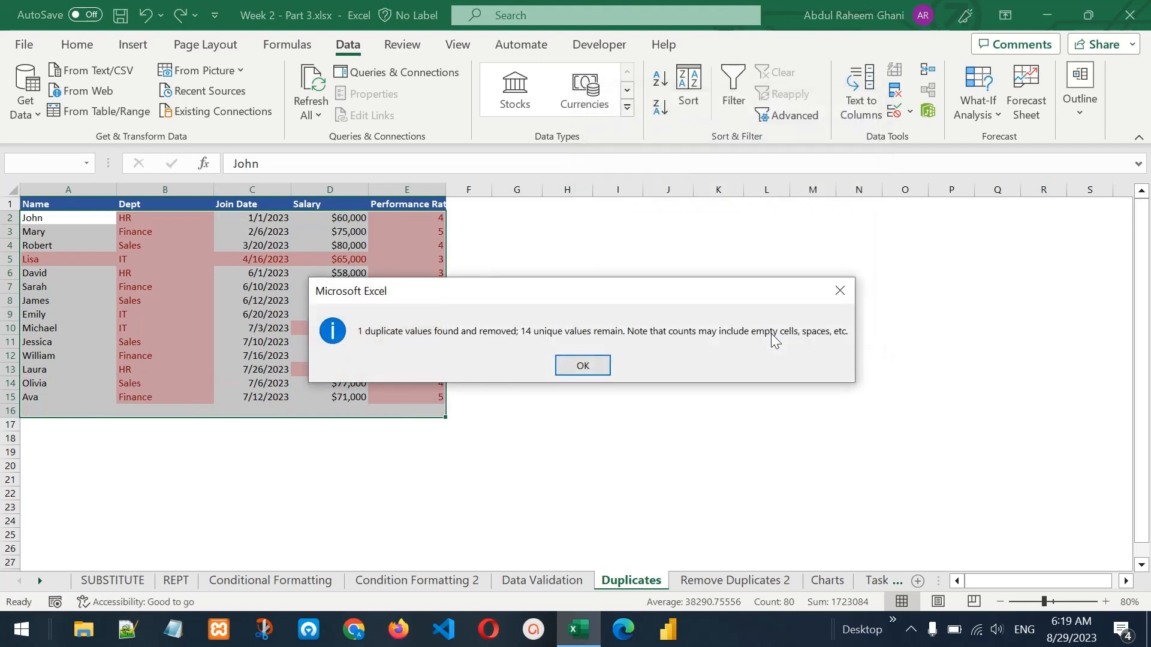
pyautogui.click(586, 366)
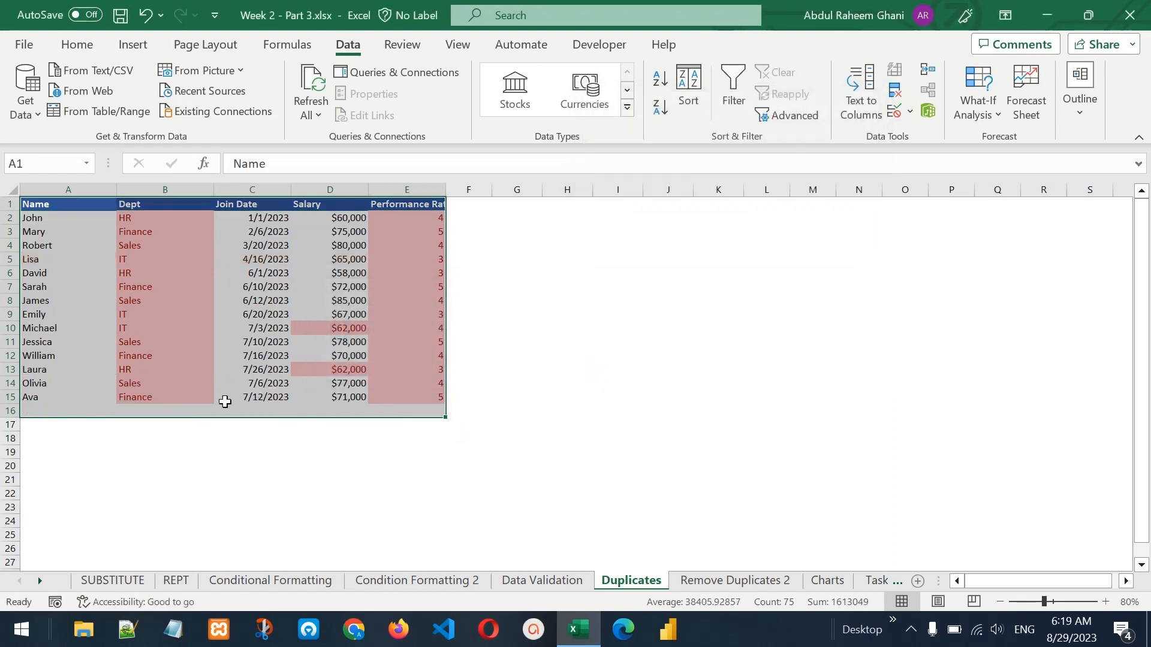
pyautogui.click(33, 412)
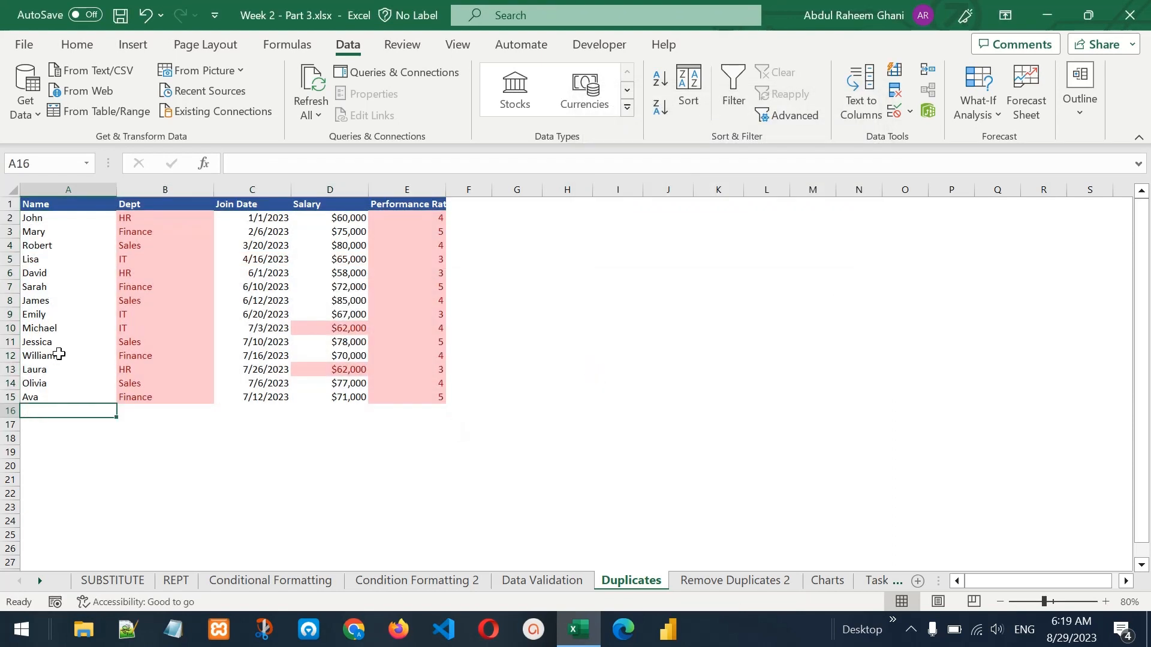
pyautogui.moveTo(28, 261); pyautogui.dragTo(399, 257)
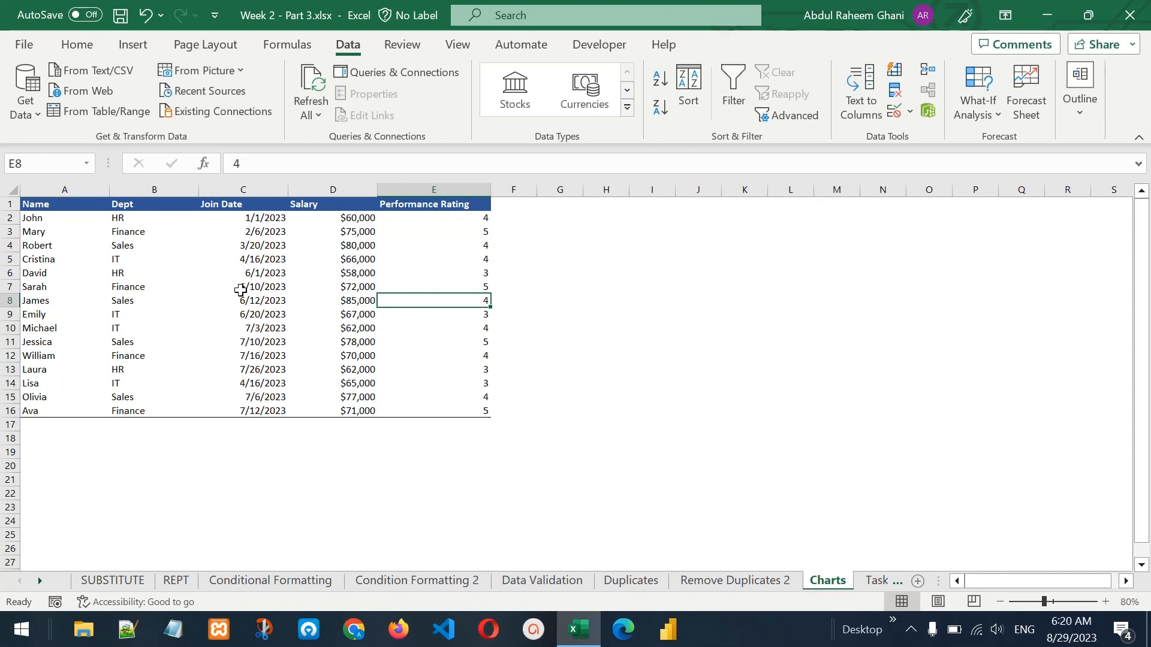
pyautogui.click(42, 220)
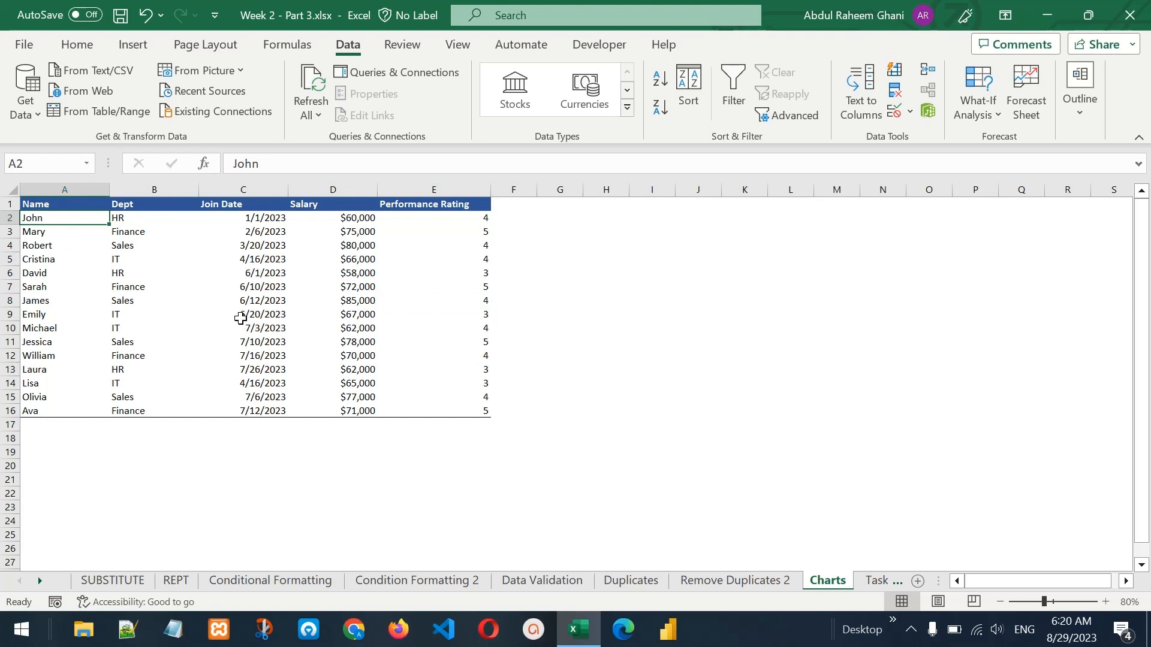
pyautogui.click(180, 288)
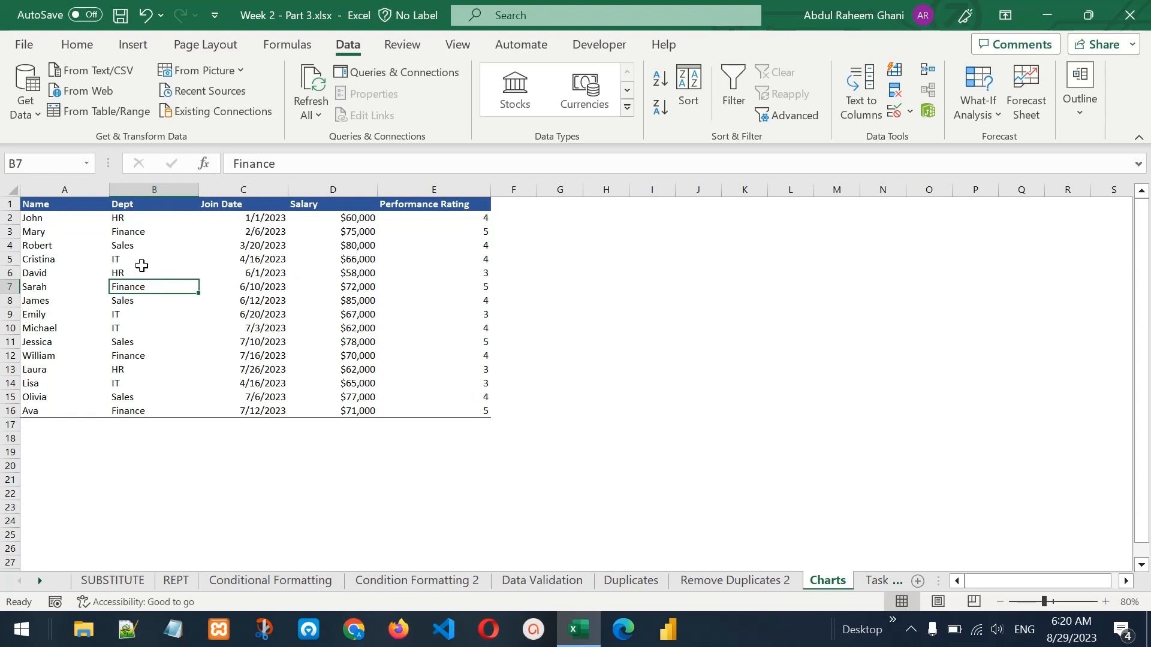
pyautogui.click(77, 45)
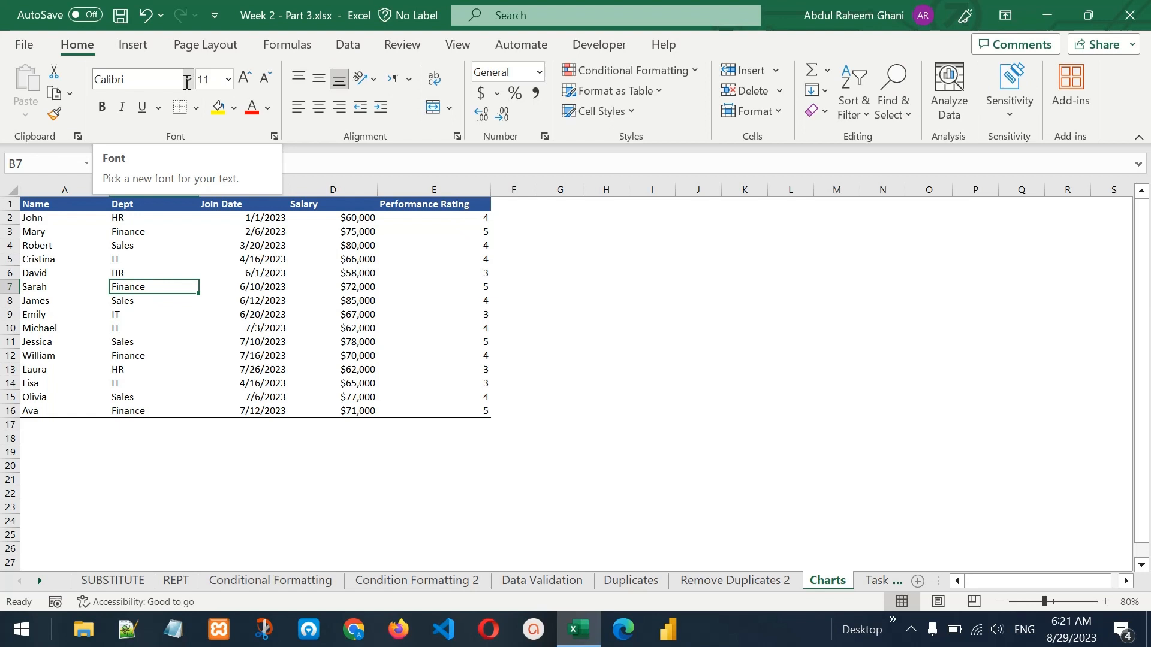
# Select the Dept and Performance Rating data in B1:B16 and E1:E16, and open the recommended charts, keeping the selected data in view.
pyautogui.click(133, 45)
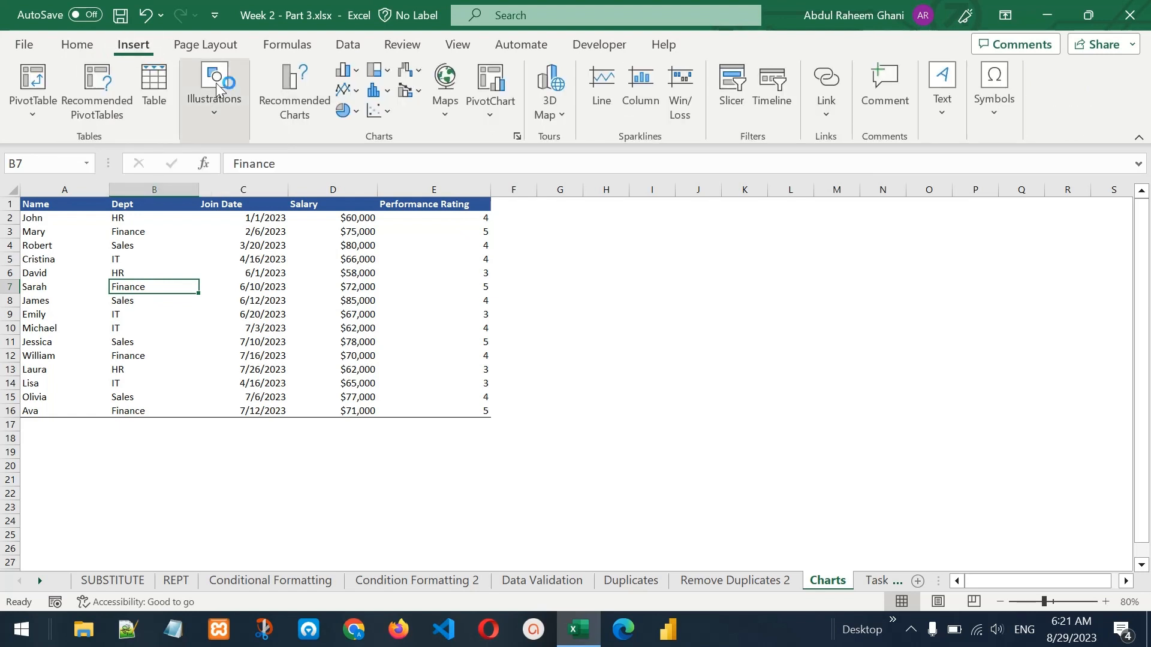
pyautogui.click(238, 109)
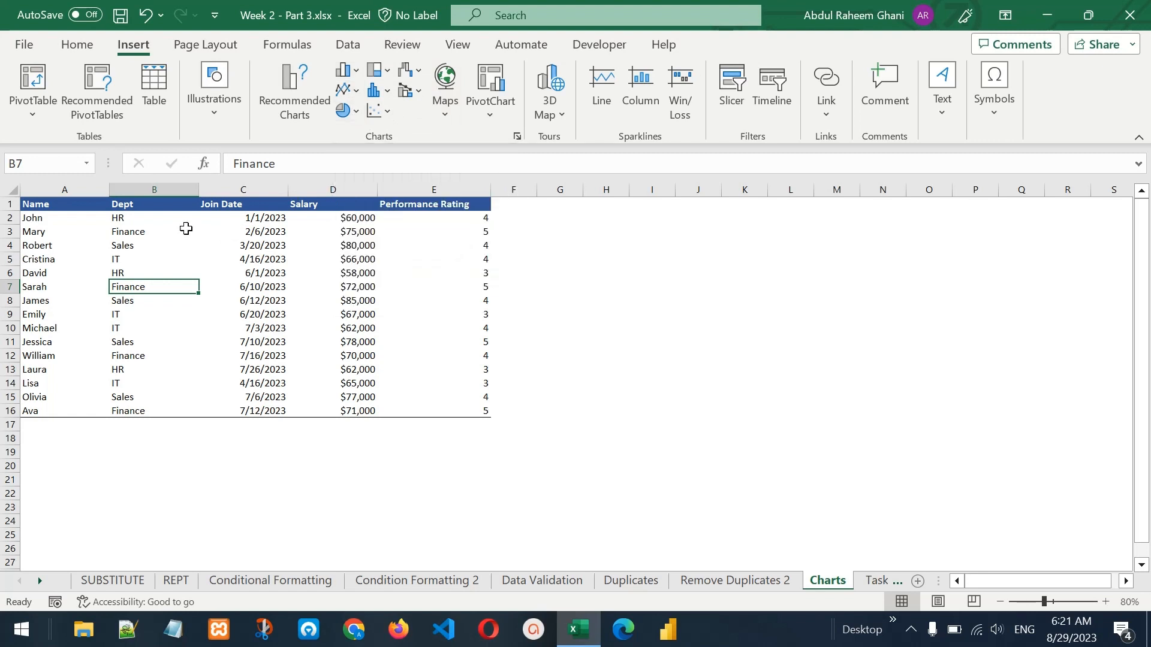
pyautogui.moveTo(133, 207); pyautogui.dragTo(140, 410)
pyautogui.keyDown('ctrl'); pyautogui.click(453, 206); pyautogui.keyUp('ctrl')
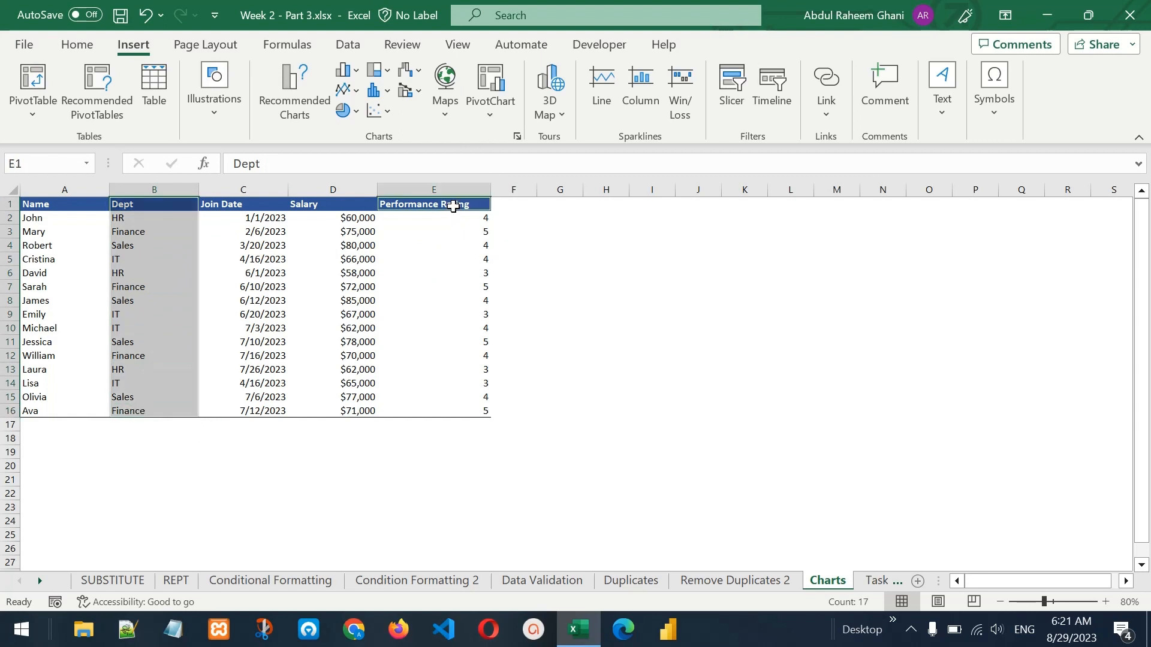
pyautogui.moveTo(454, 205); pyautogui.dragTo(457, 406)
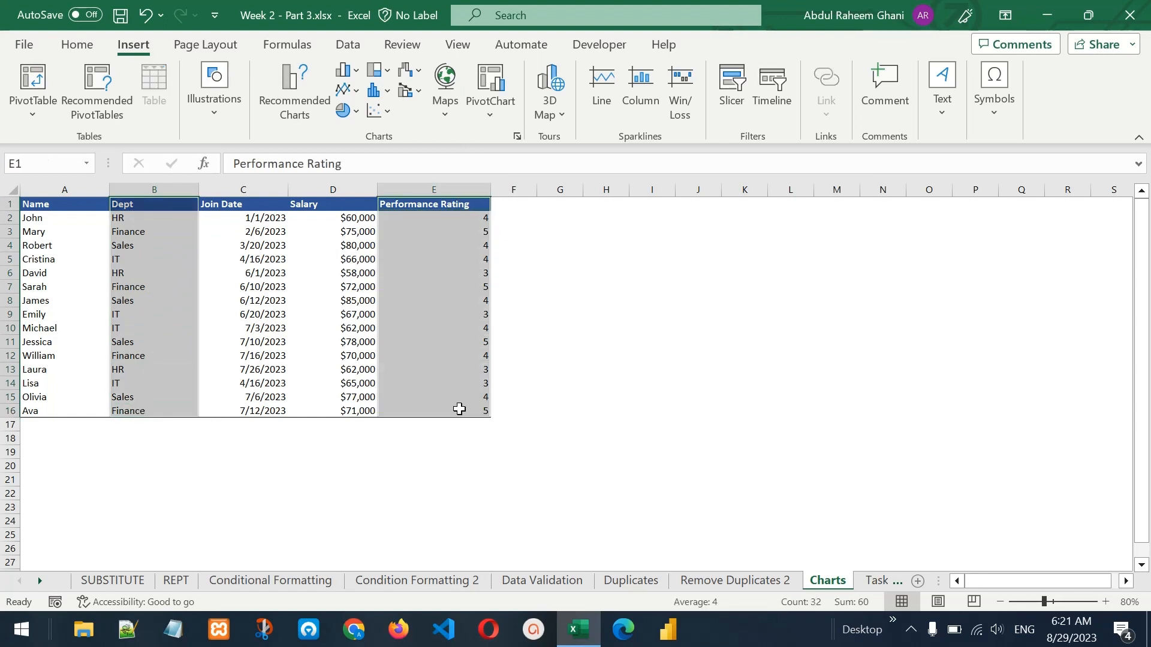
pyautogui.click(294, 87)
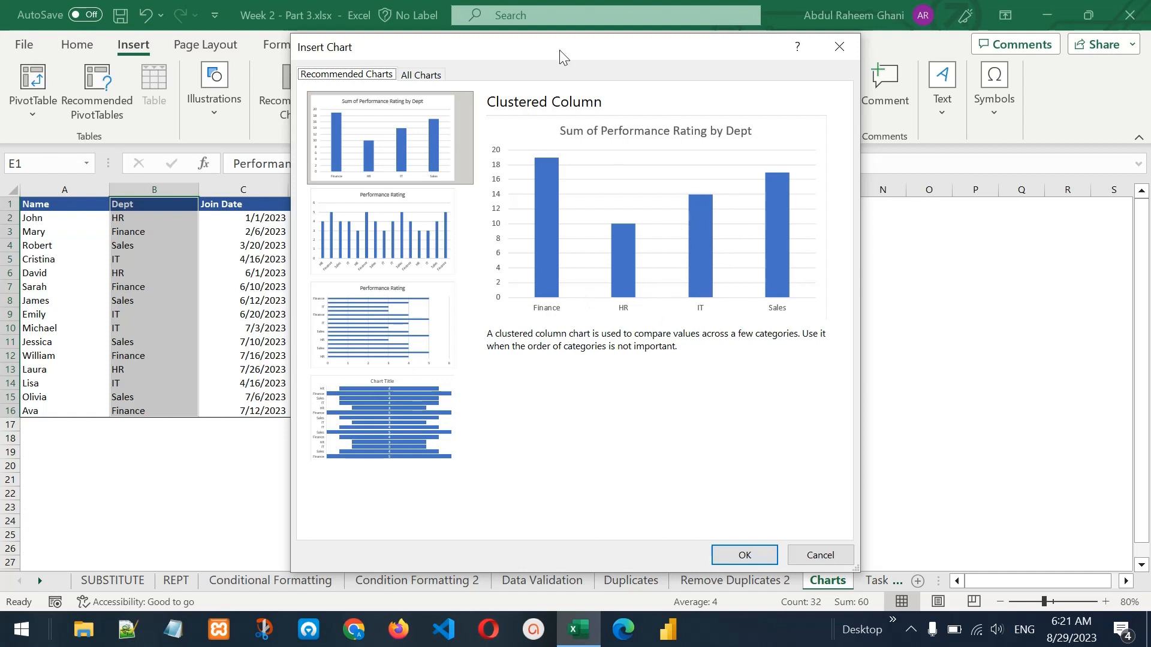
pyautogui.moveTo(559, 51); pyautogui.dragTo(780, 37)
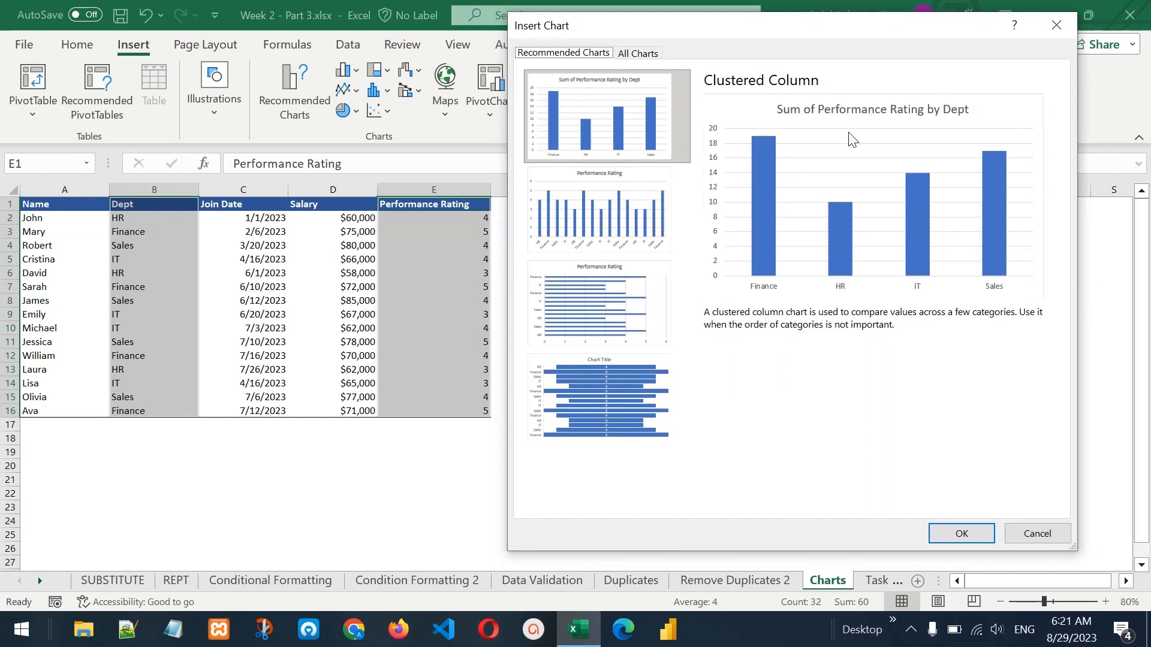
# Preview the column chart subtypes for the selected data, including stacked, 100% stacked and the 3-D variants.
pyautogui.click(651, 58)
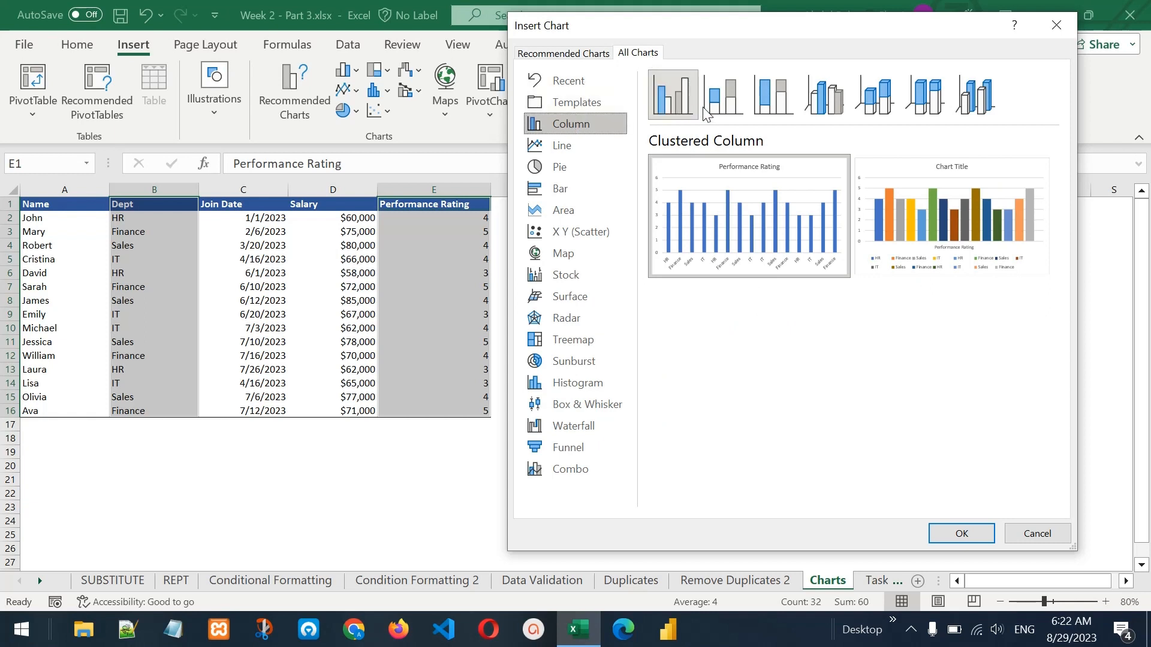
pyautogui.click(722, 111)
pyautogui.click(775, 99)
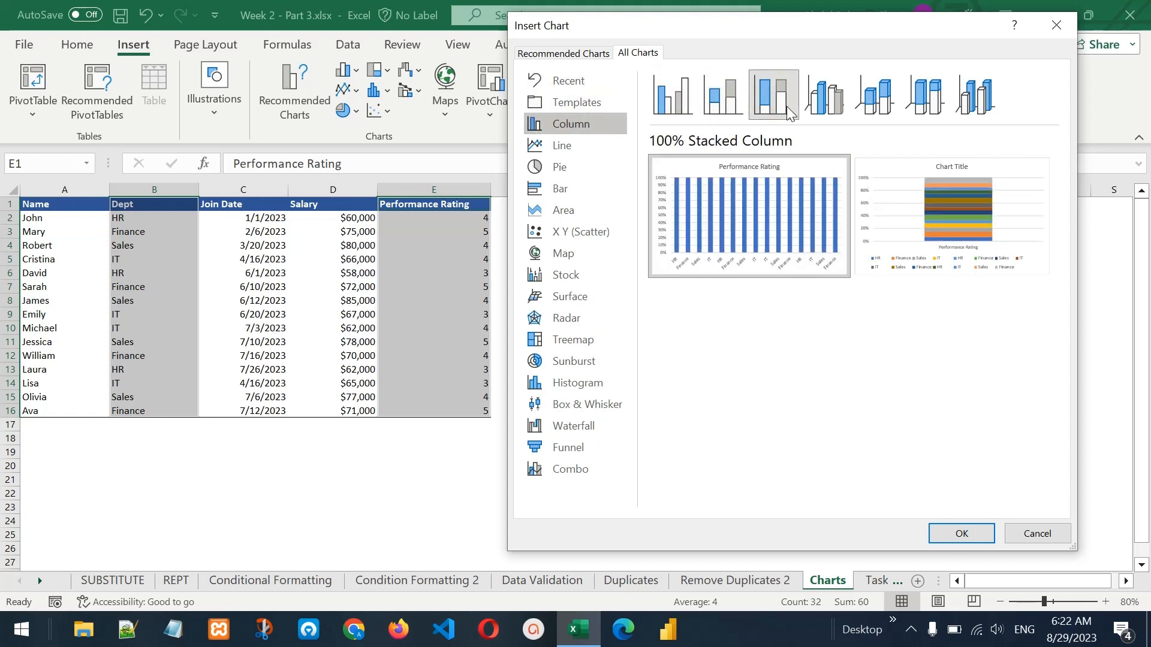
pyautogui.click(834, 102)
pyautogui.click(875, 99)
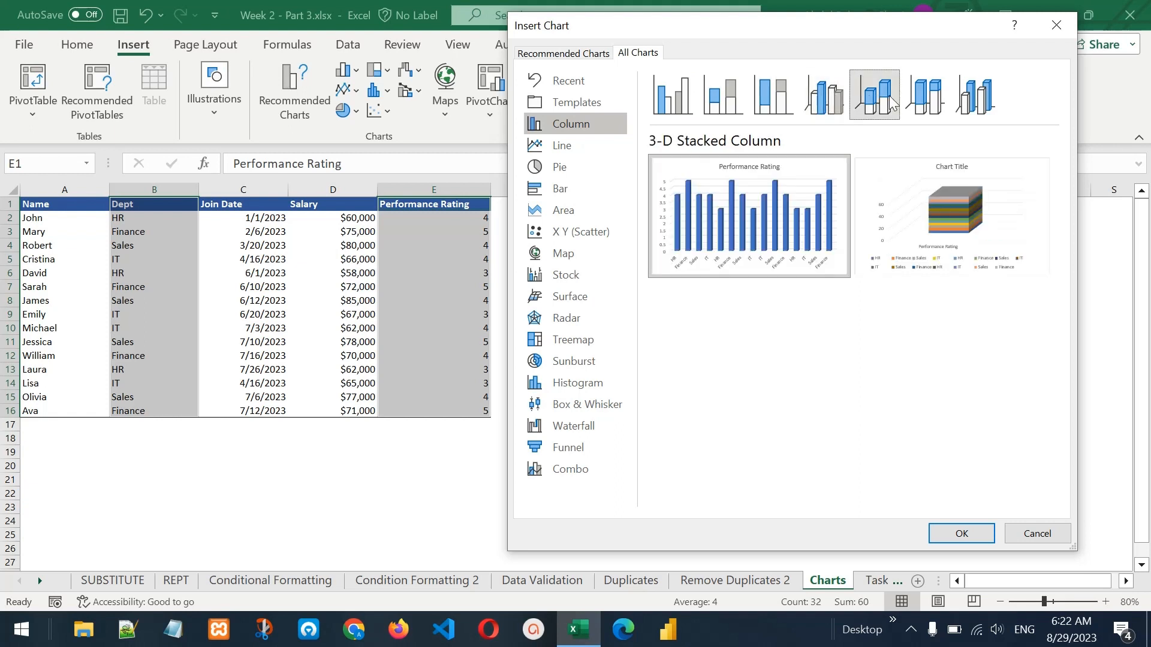
pyautogui.click(925, 99)
# Preview the line, pie, bar, area, scatter, map, stock, surface, radar and treemap charts for the selected data.
pyautogui.click(577, 150)
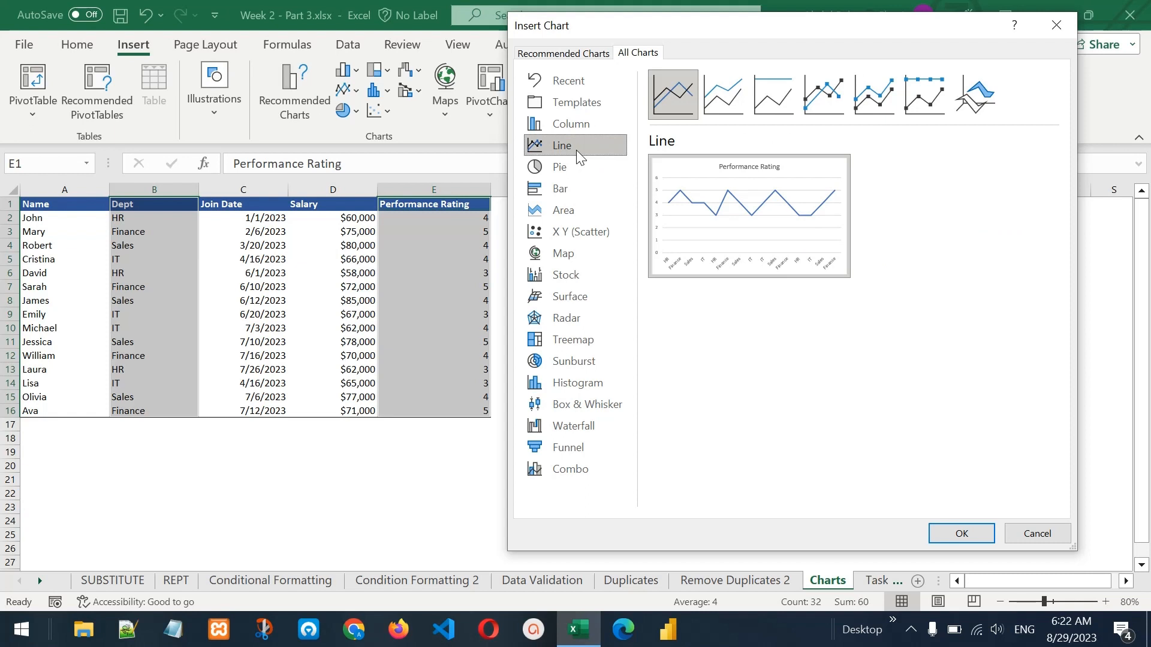
pyautogui.click(577, 163)
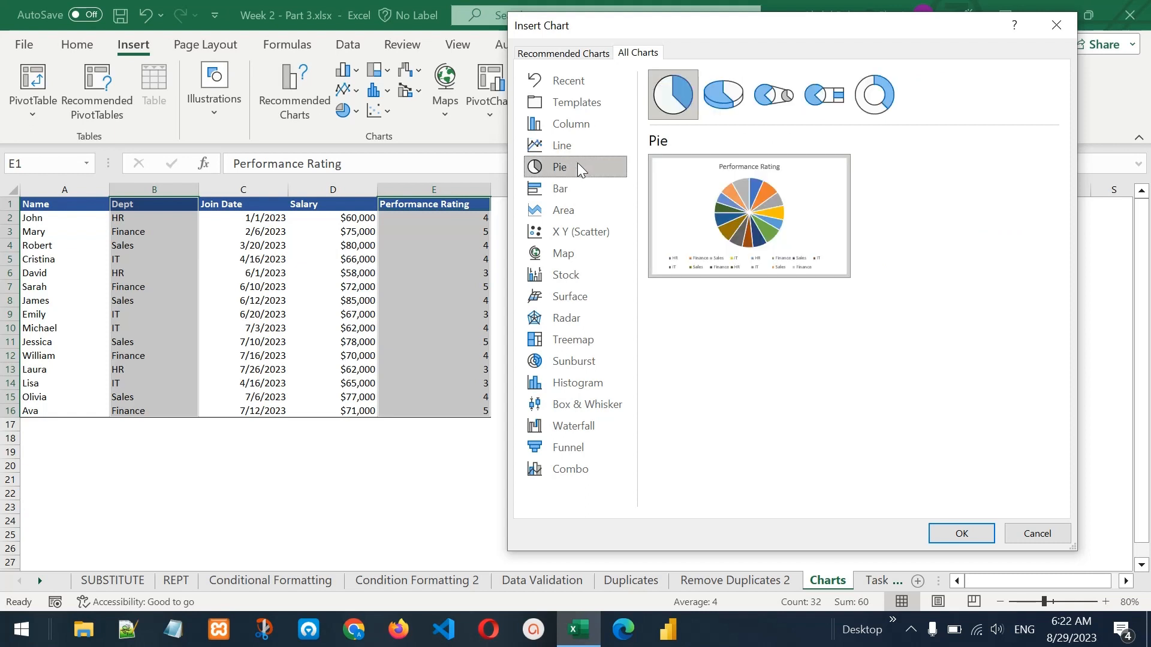
pyautogui.moveTo(821, 211)
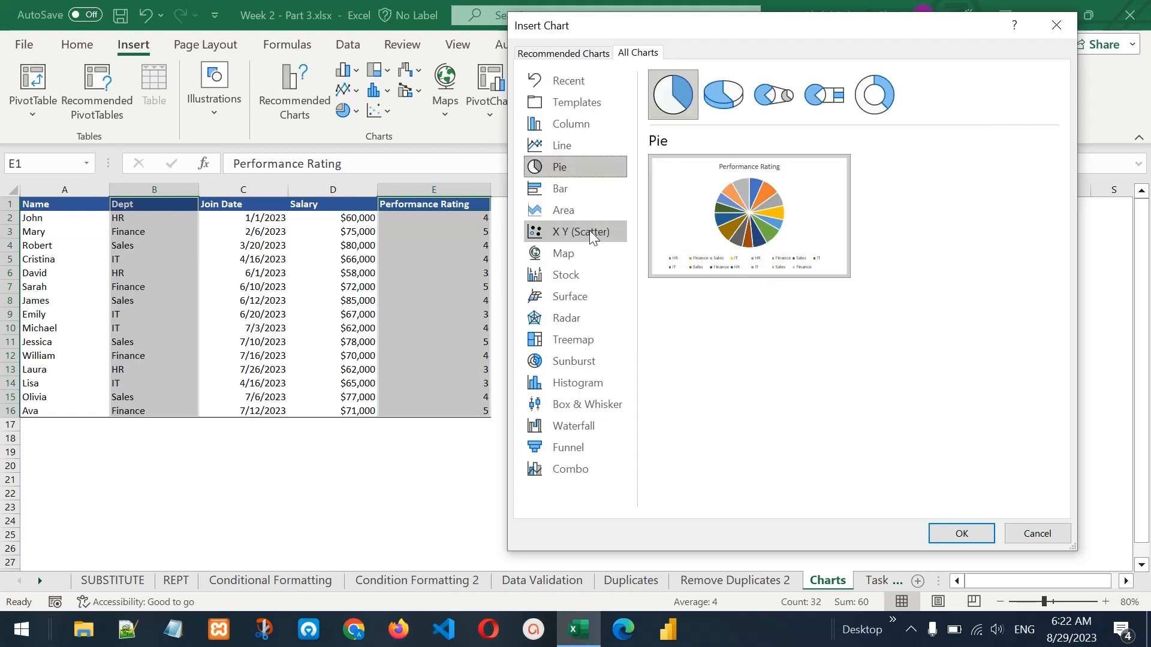
pyautogui.click(568, 195)
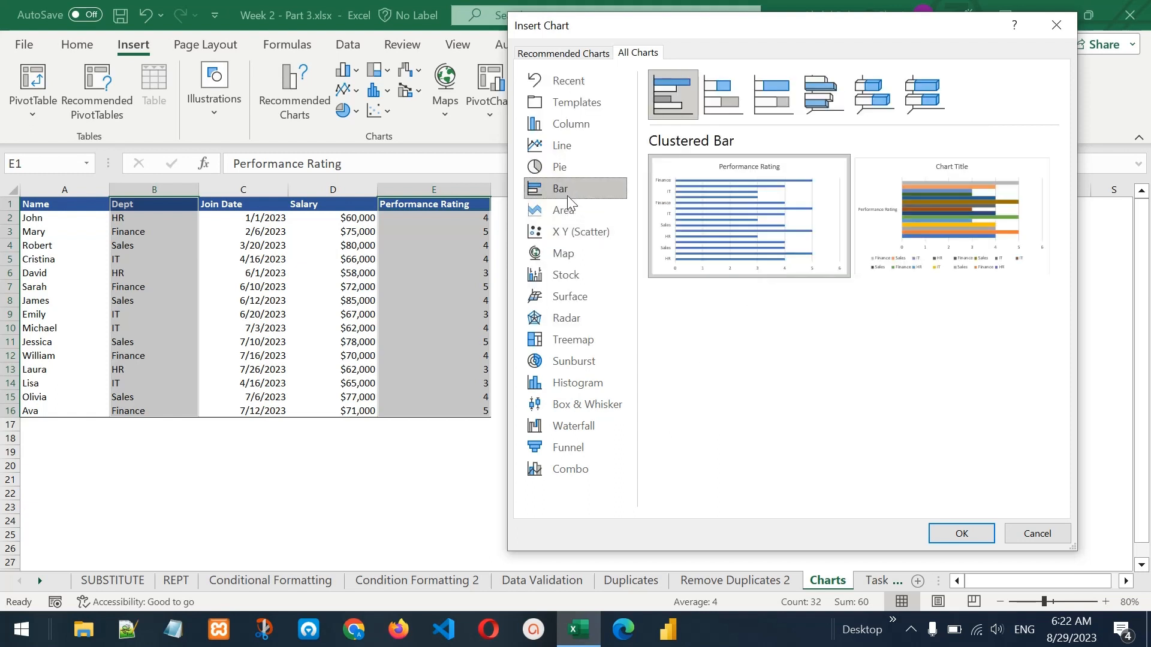
pyautogui.click(569, 216)
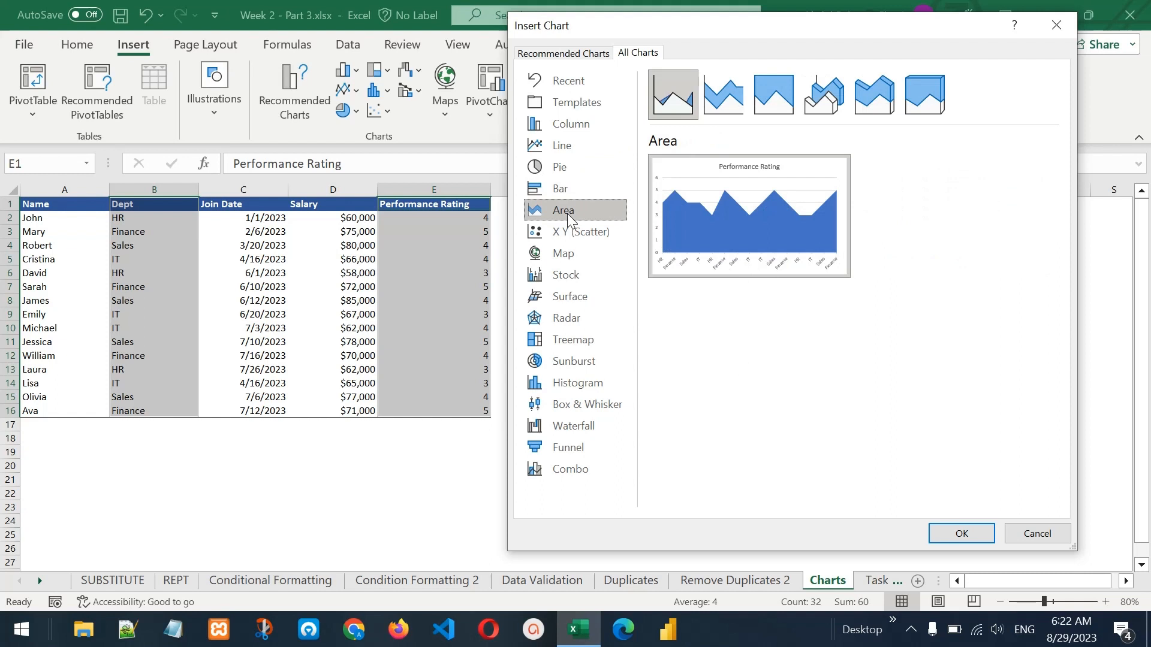
pyautogui.moveTo(788, 256)
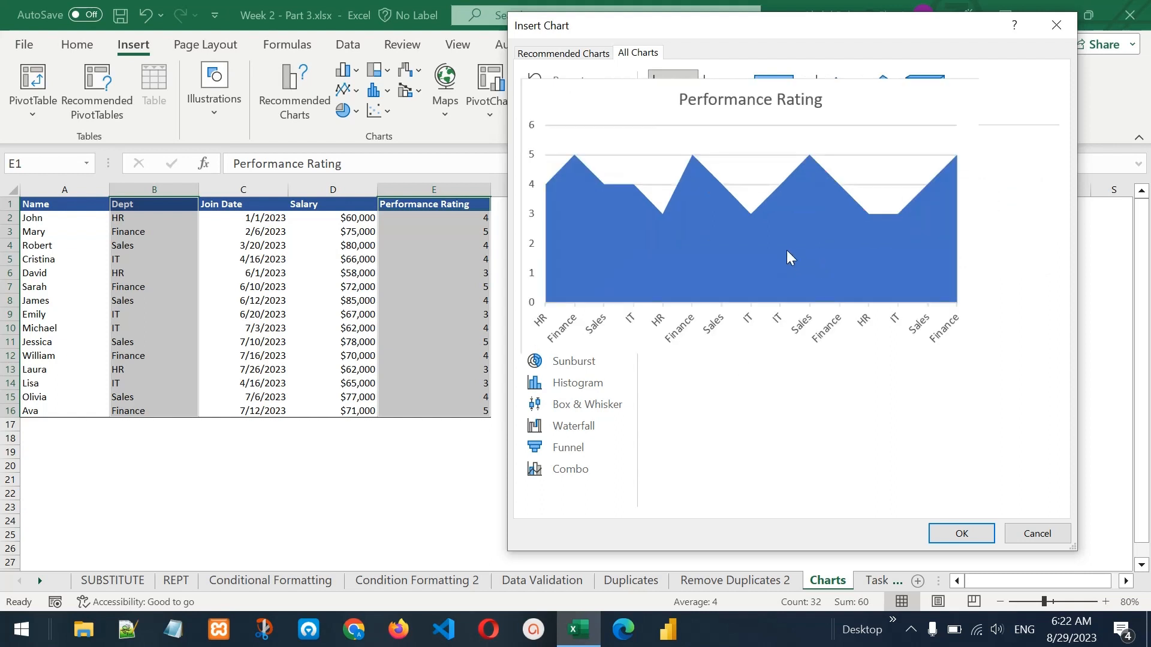
pyautogui.click(576, 234)
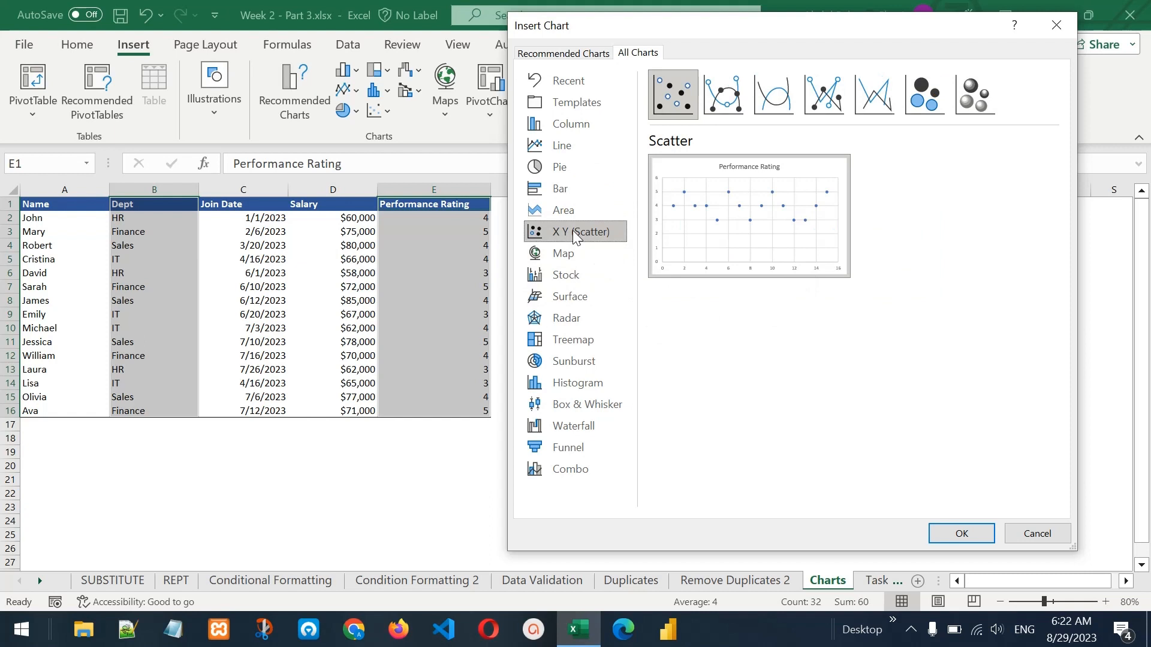
pyautogui.click(575, 251)
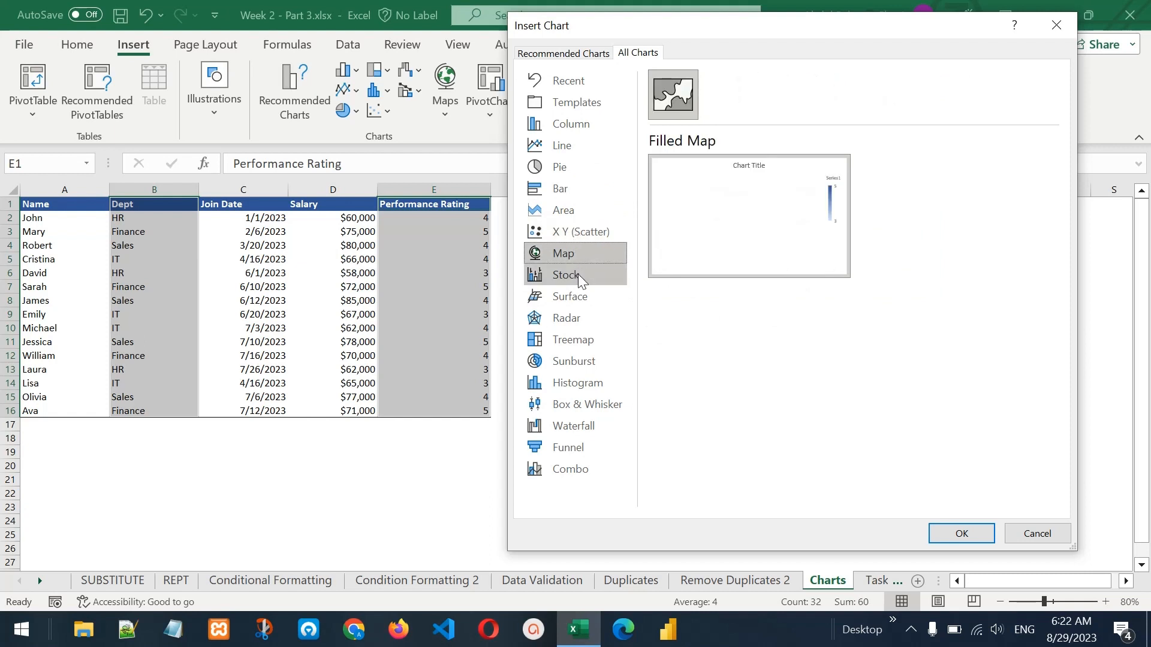
pyautogui.click(578, 274)
pyautogui.click(584, 293)
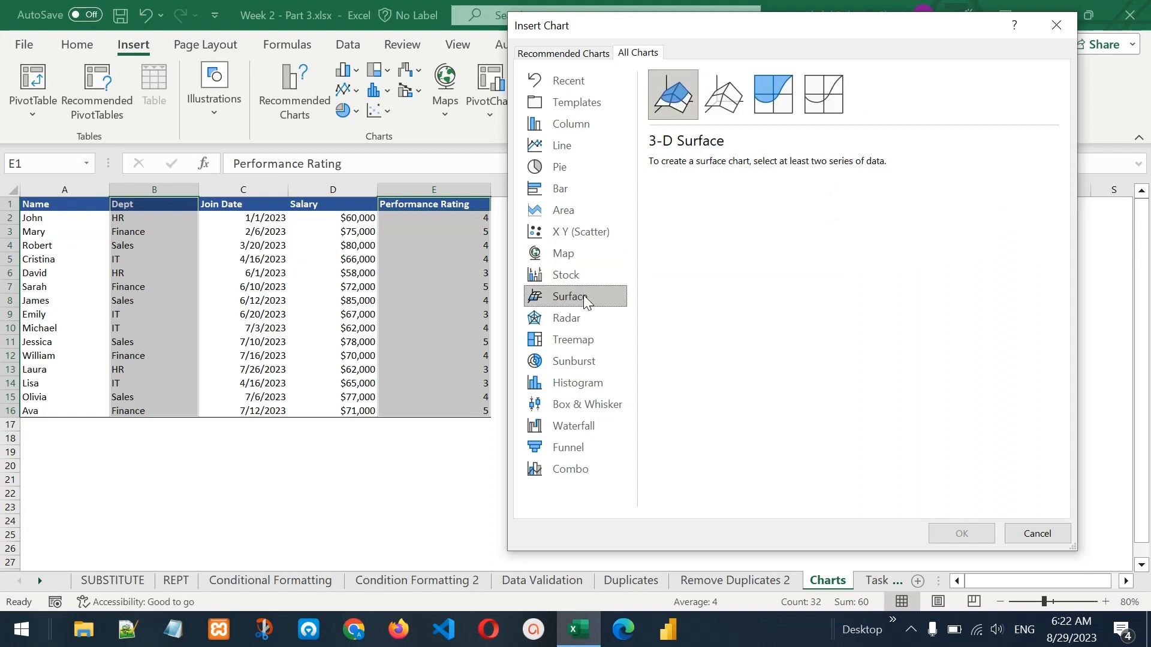
pyautogui.click(585, 313)
pyautogui.click(586, 338)
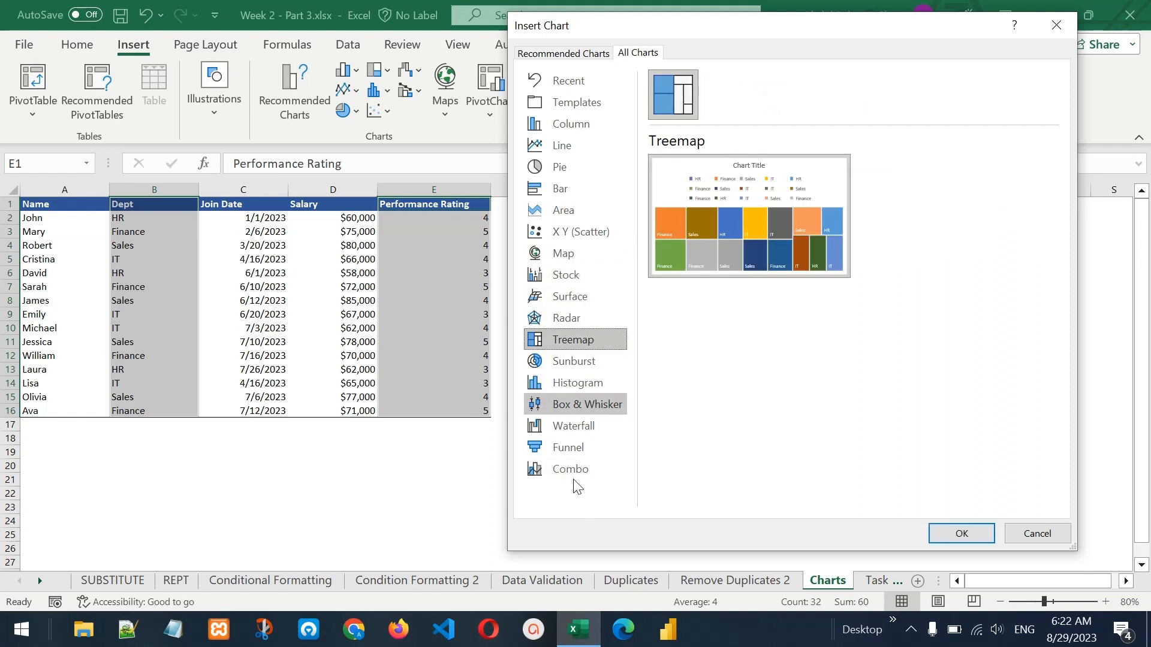
# Insert a Clustered Column chart of Performance Rating by Dept and place it beside the table, clear of the data.
pyautogui.click(584, 125)
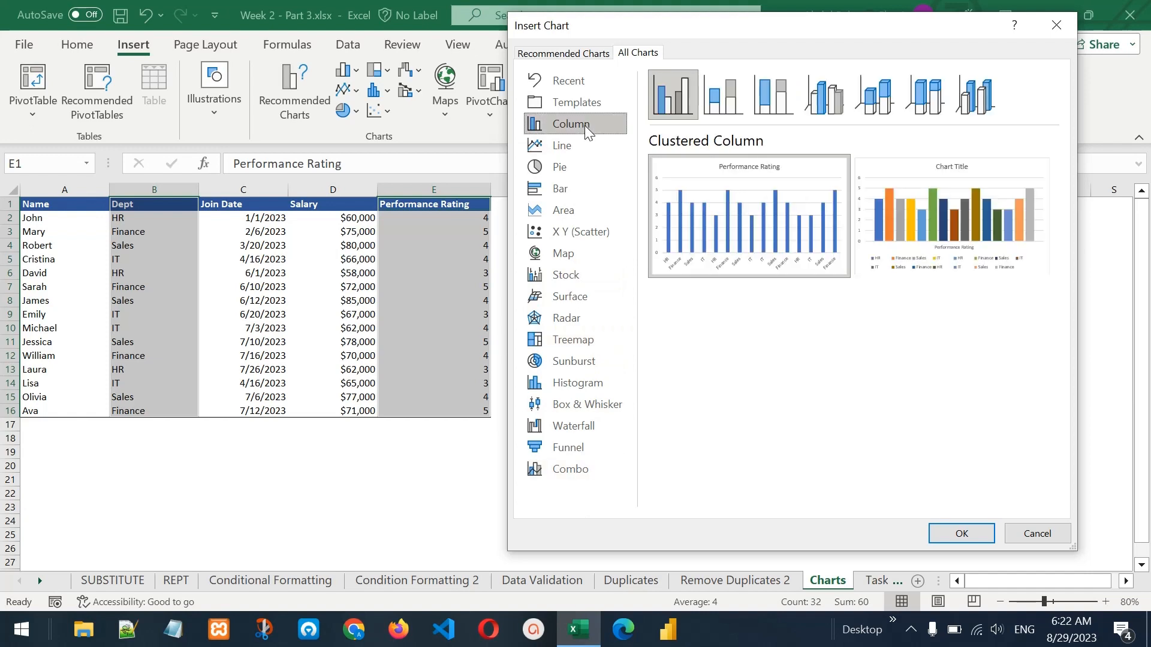
pyautogui.click(962, 534)
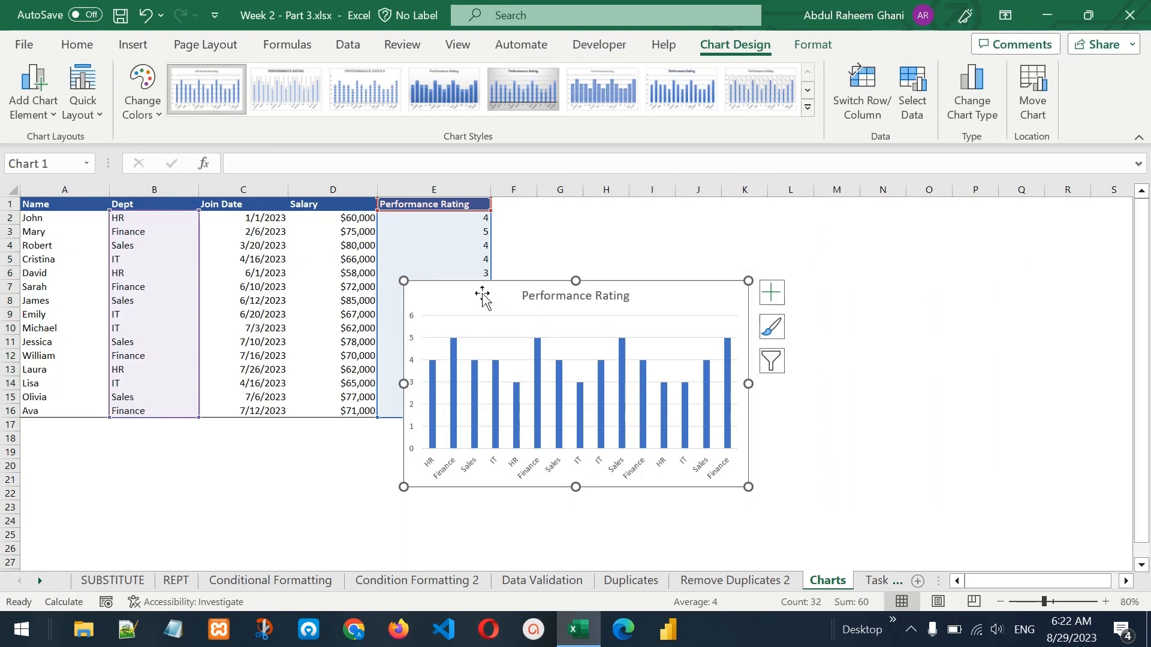
pyautogui.moveTo(483, 298); pyautogui.dragTo(660, 245)
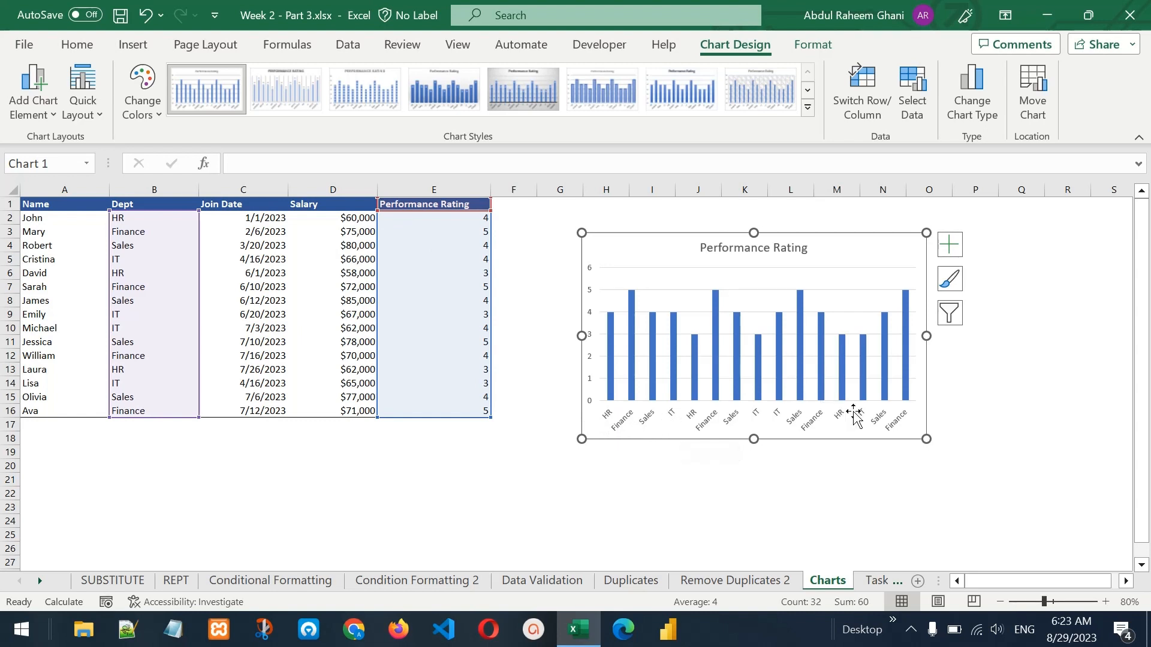
pyautogui.moveTo(663, 252)
pyautogui.mouseDown()
pyautogui.moveTo(627, 244)
pyautogui.moveTo(625, 255)
pyautogui.moveTo(624, 244)
pyautogui.mouseUp()
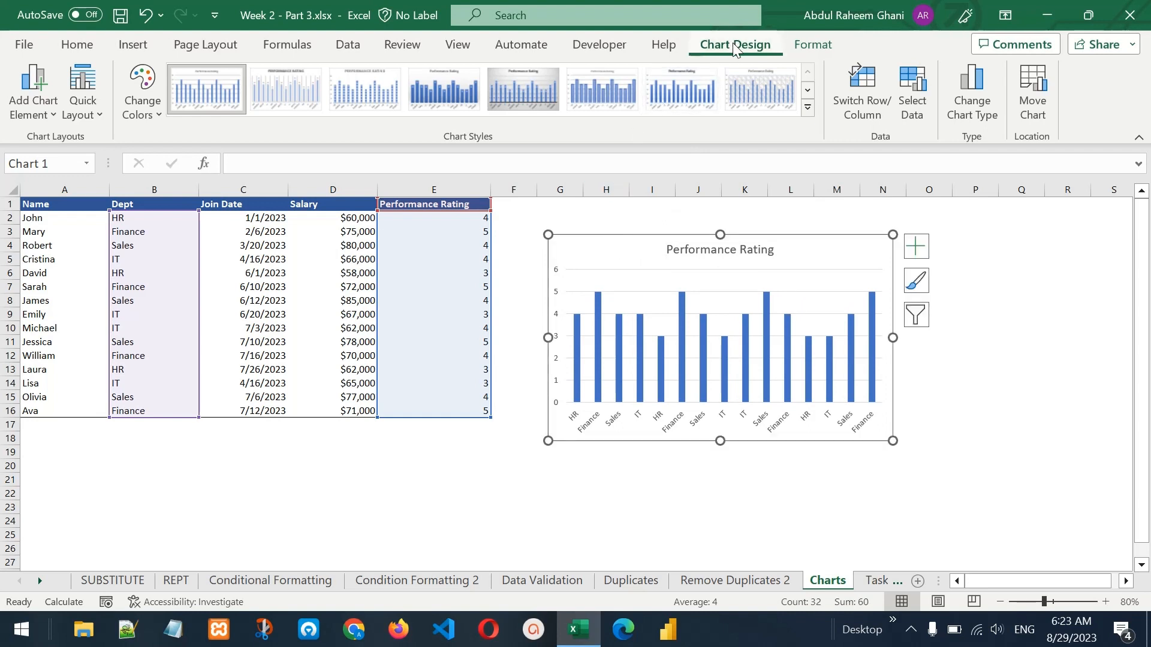
# Try several chart styles and apply the one with gradient blue columns, a bold title, gridlines and data labels above the columns.
pyautogui.click(817, 43)
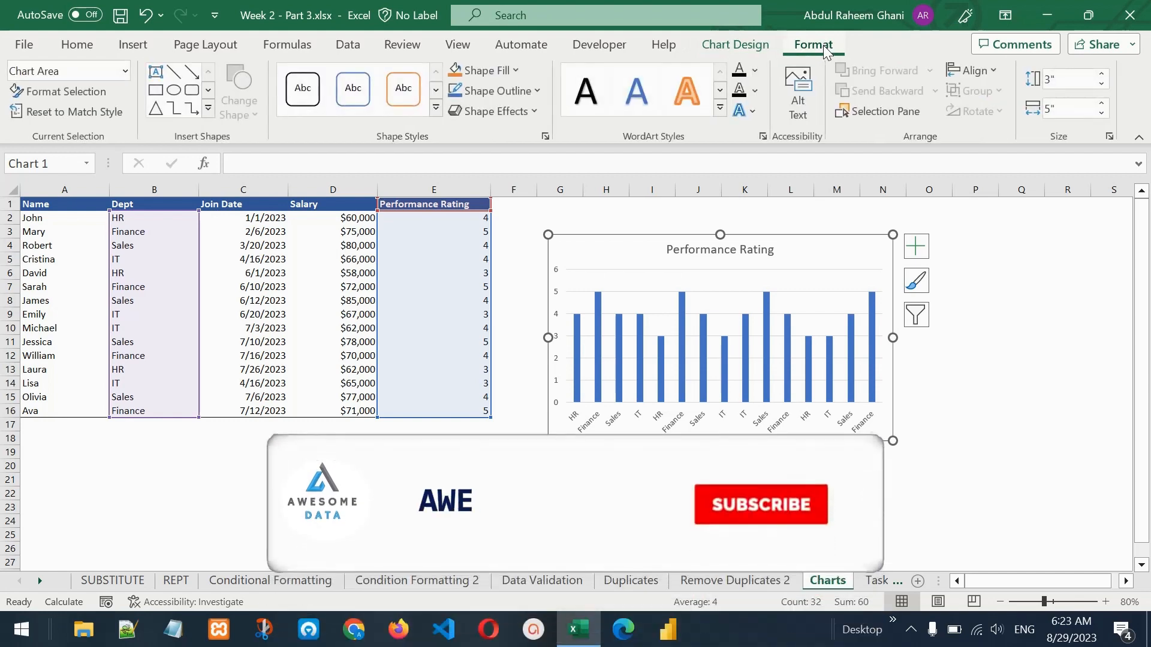
pyautogui.click(733, 45)
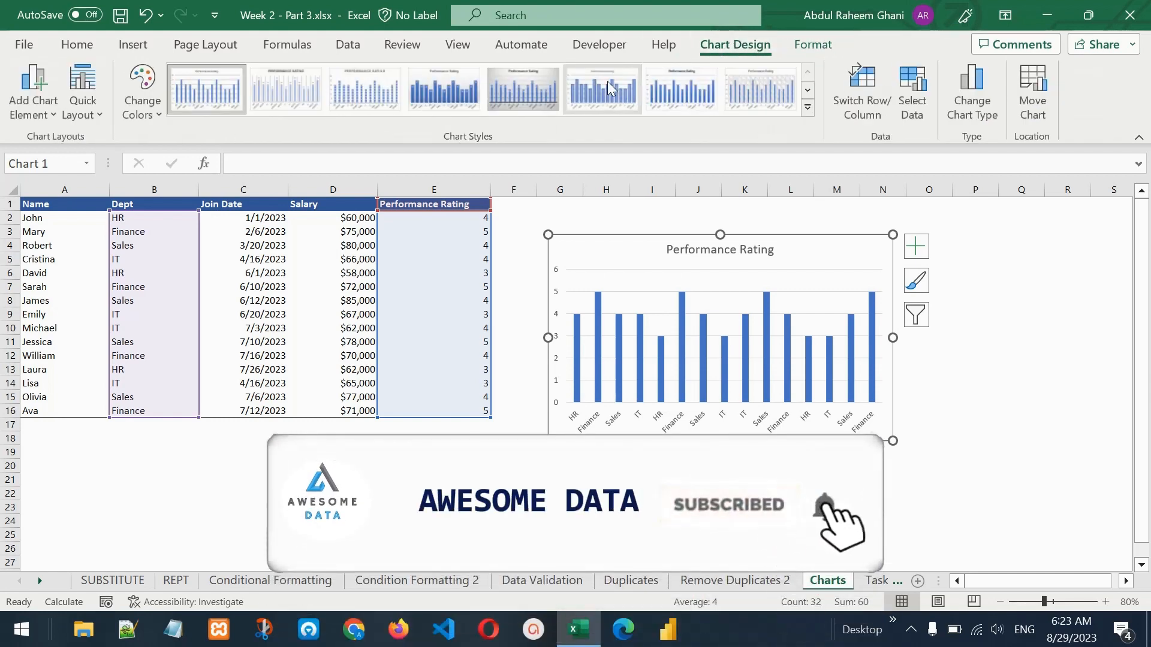
pyautogui.click(592, 96)
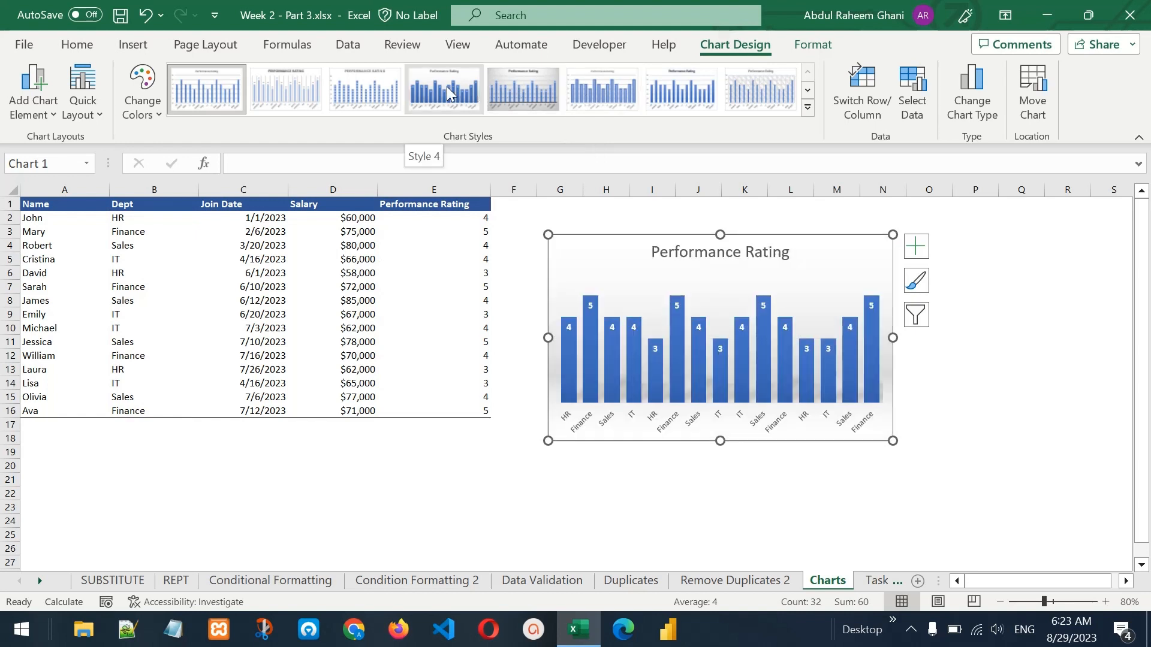
pyautogui.click(277, 89)
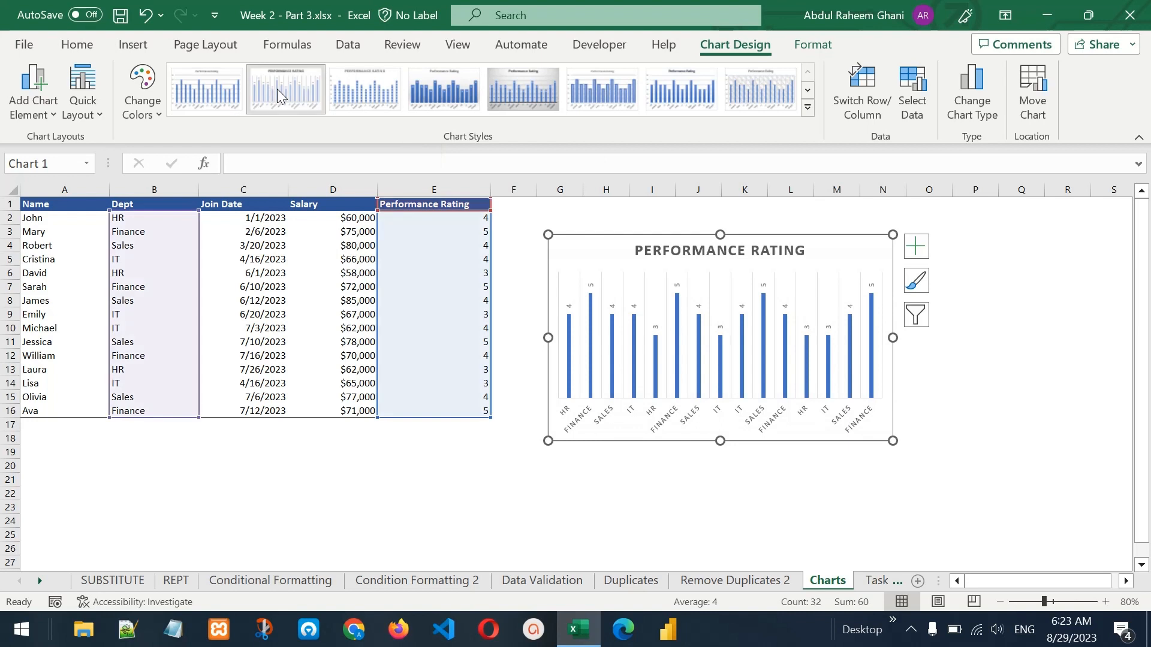
pyautogui.click(585, 93)
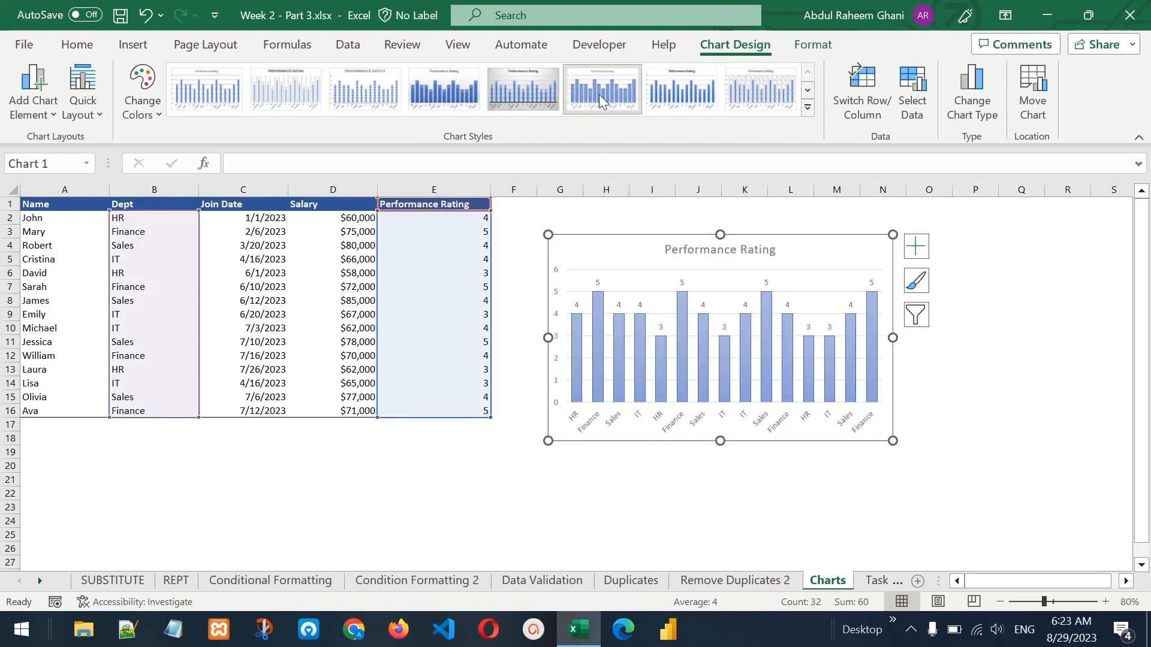
pyautogui.click(663, 96)
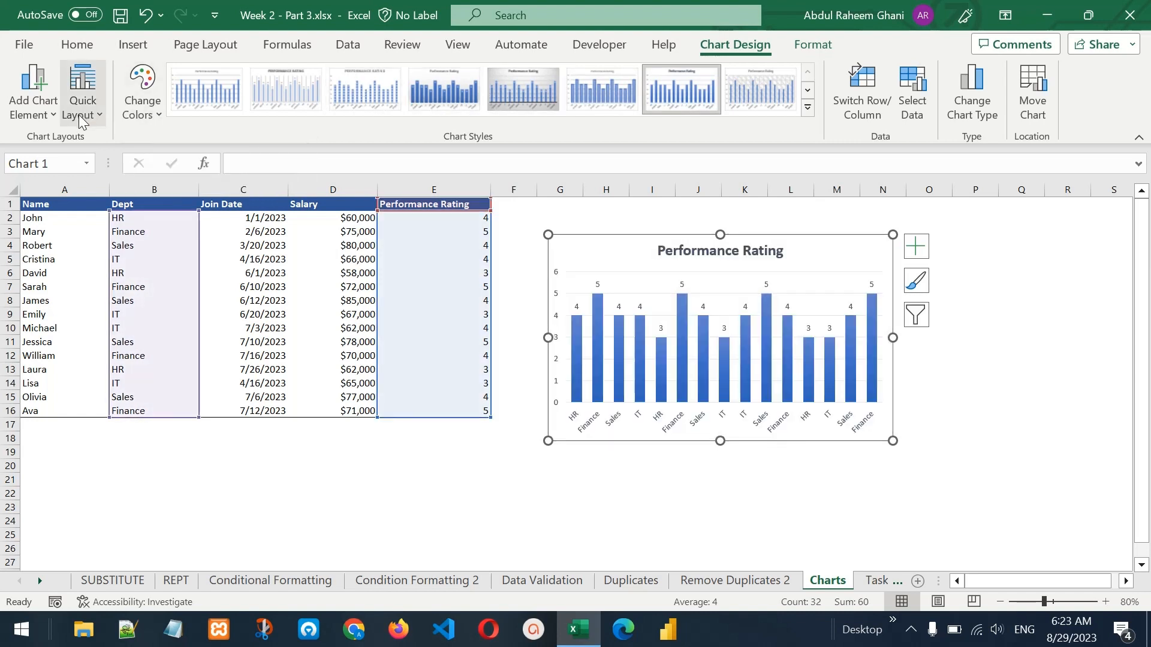
# Try a light blue fill on the chart area, and apply the white preset shape style with a blue outline.
pyautogui.click(810, 47)
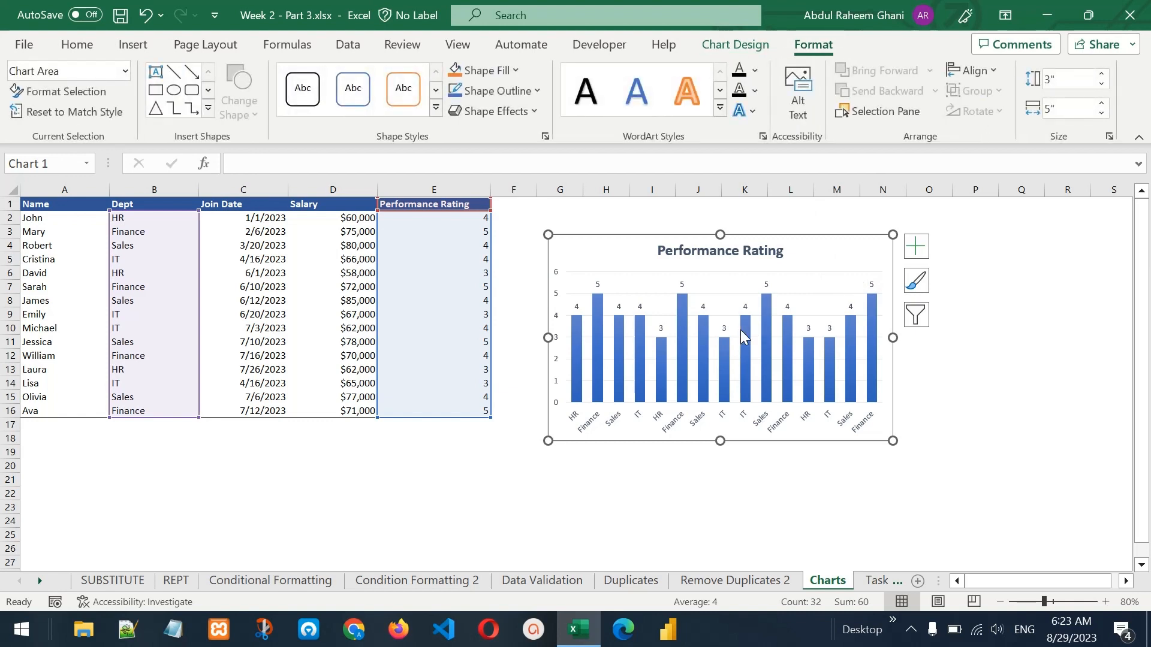
pyautogui.click(514, 71)
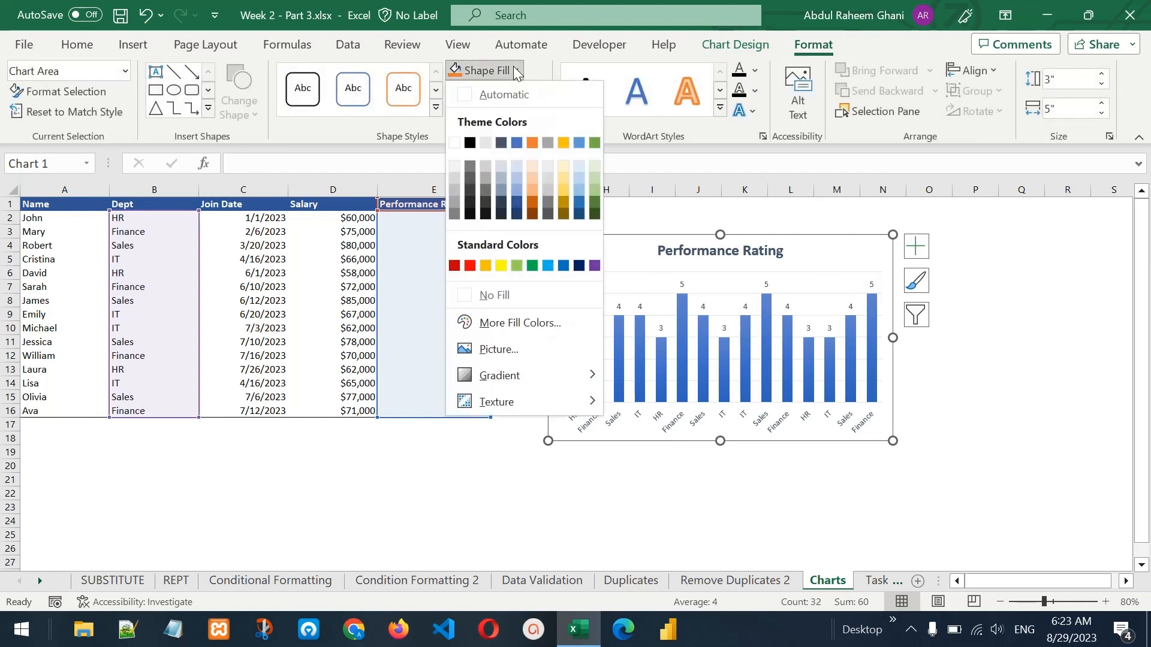
pyautogui.click(515, 169)
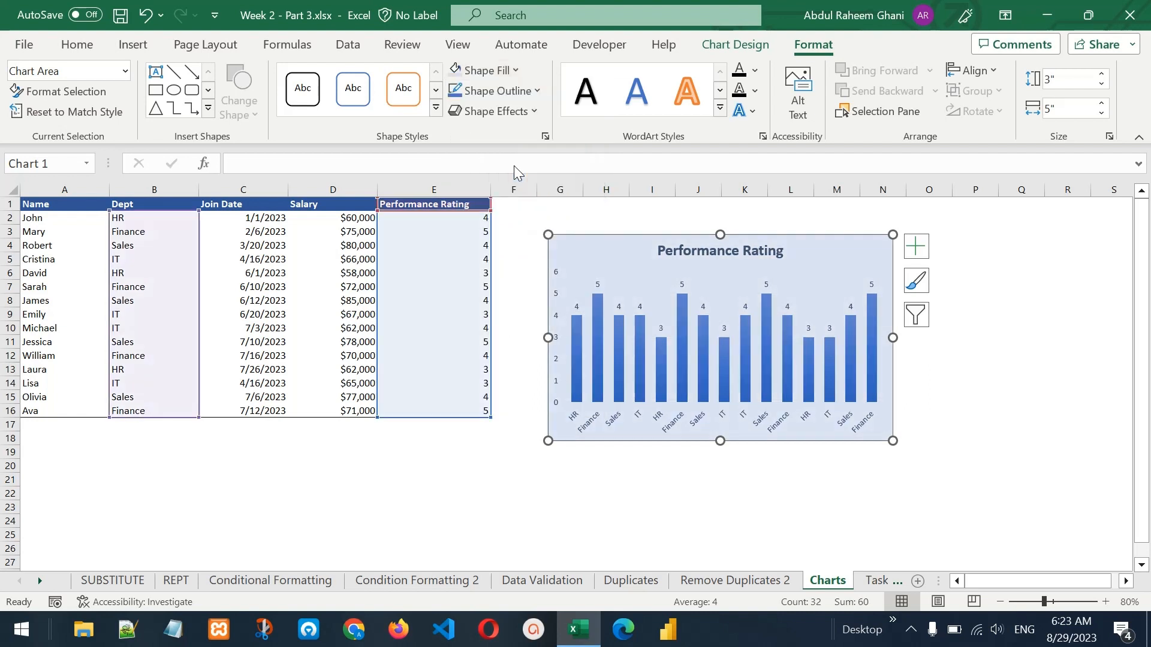
pyautogui.click(352, 95)
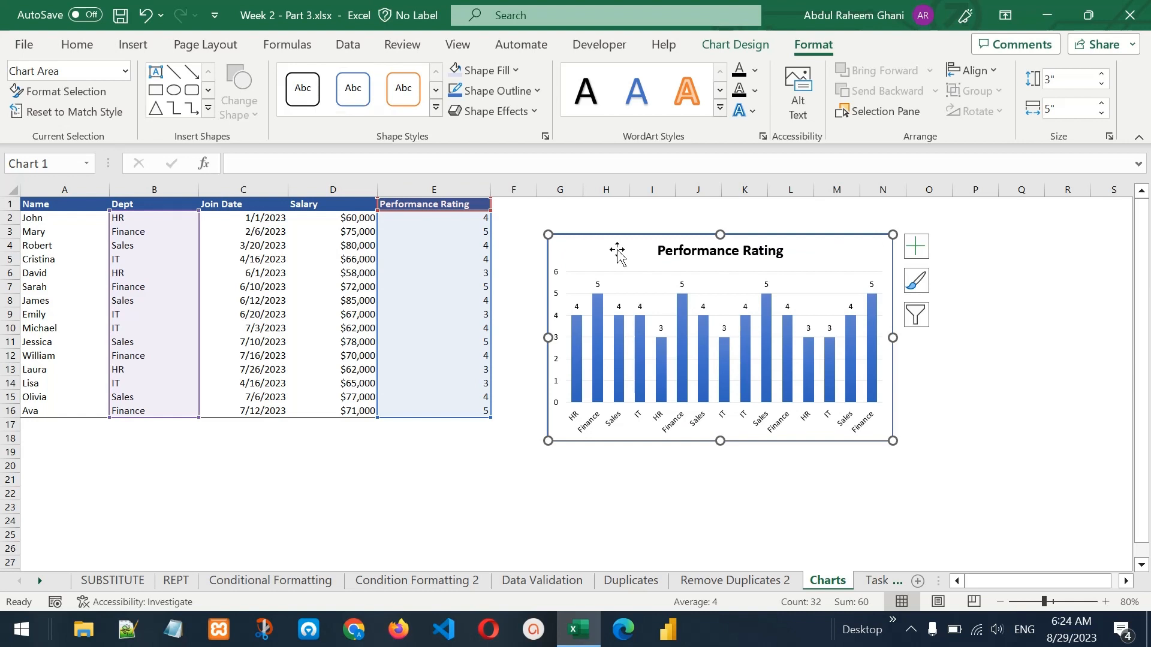
# Change the chart to the Clustered Column variant with a differently coloured column per entry, and enlarge it to about 4.18" high by 6.47" wide.
pyautogui.rightClick(617, 251)
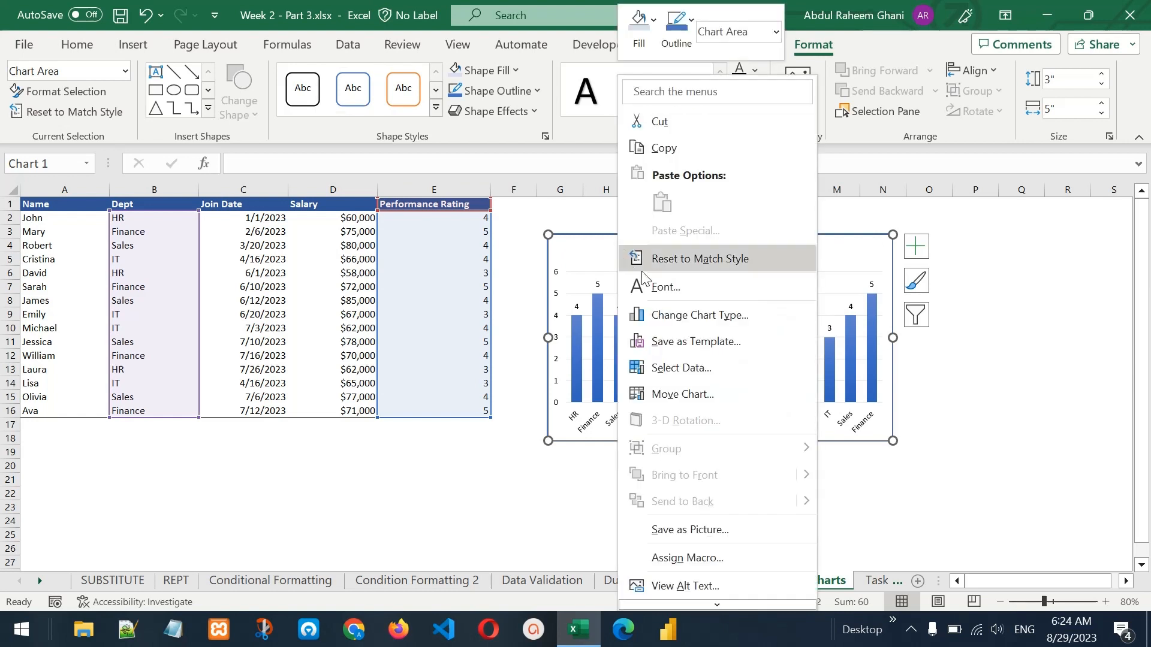
pyautogui.click(681, 315)
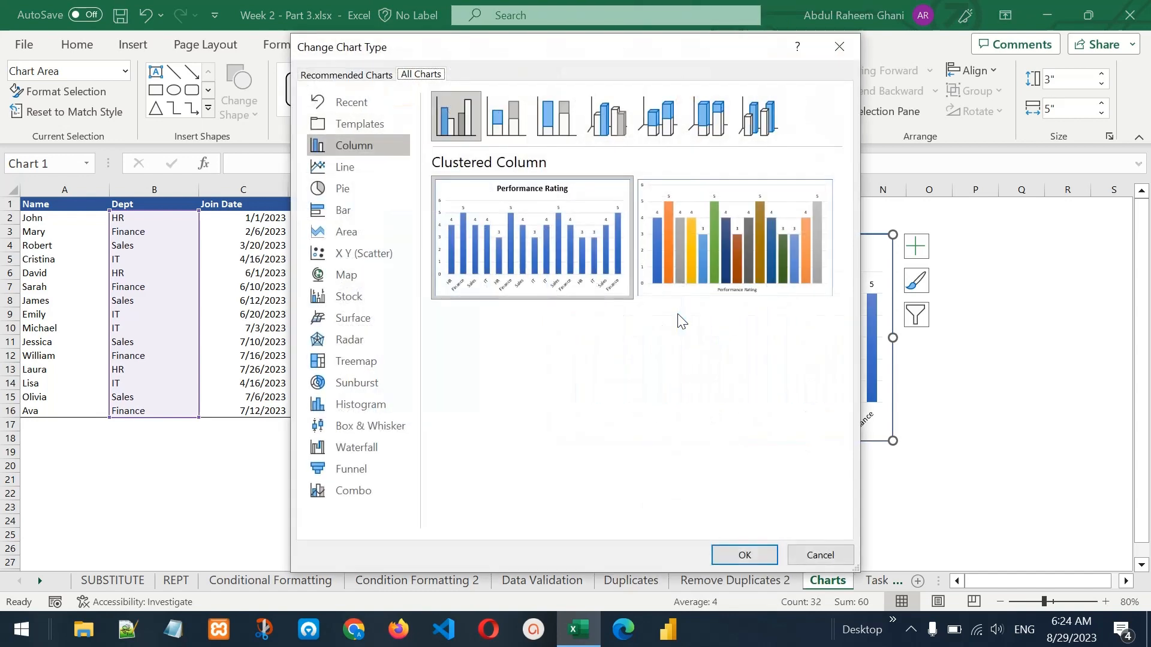
pyautogui.moveTo(691, 233)
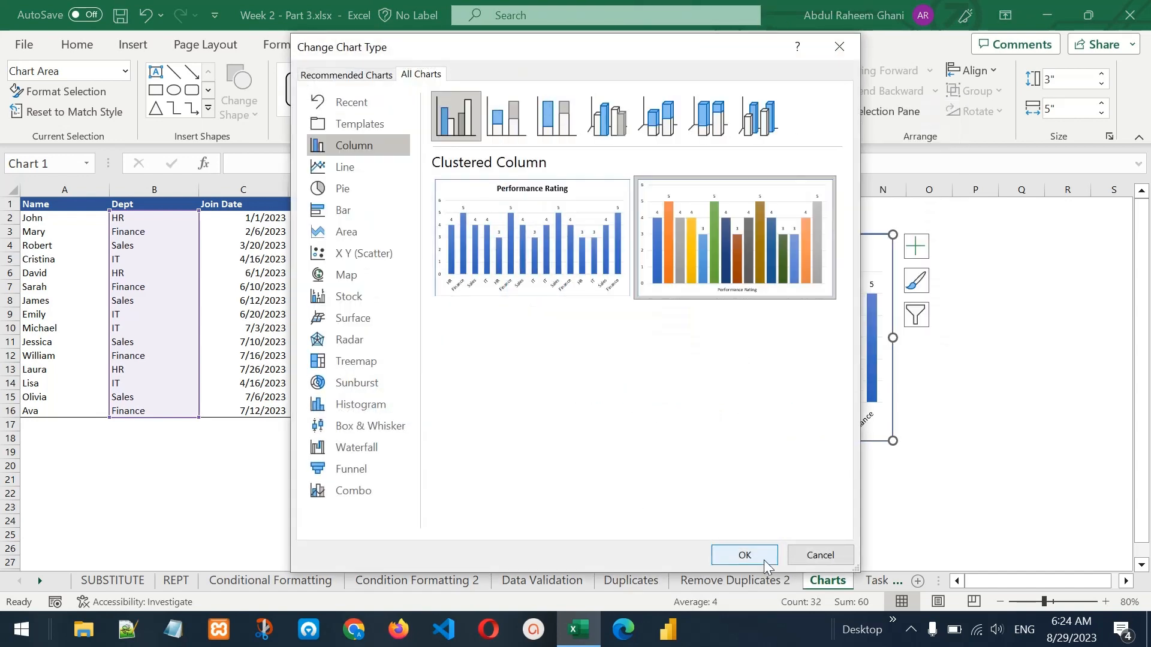
pyautogui.click(744, 555)
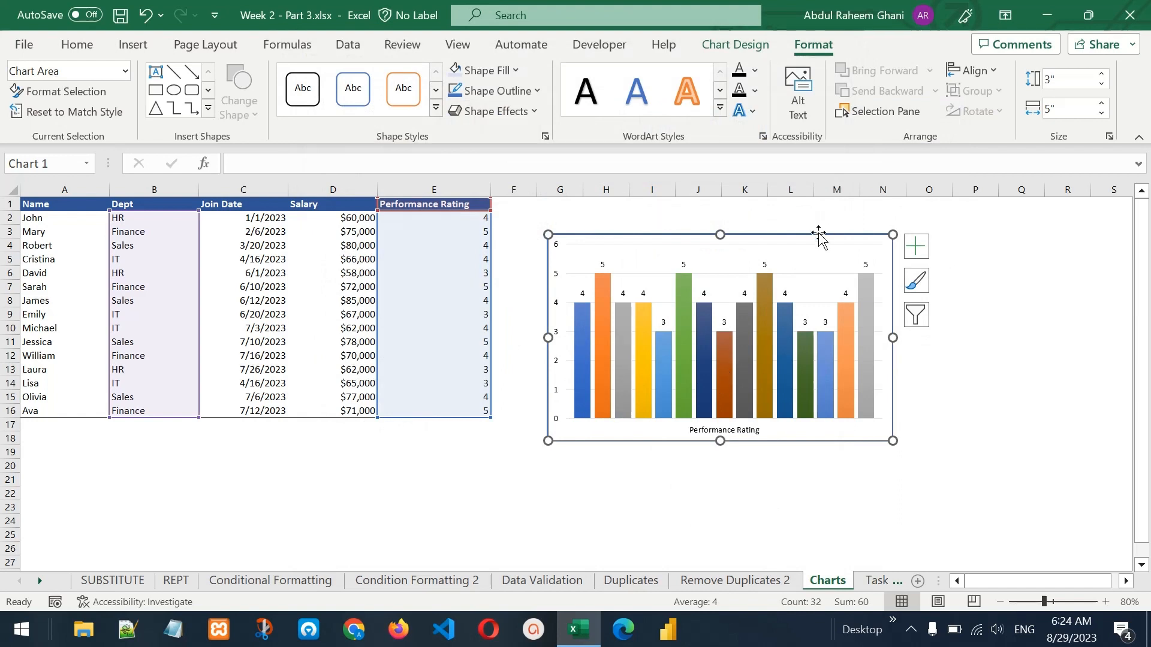
pyautogui.rightClick(820, 250)
pyautogui.press('Escape')
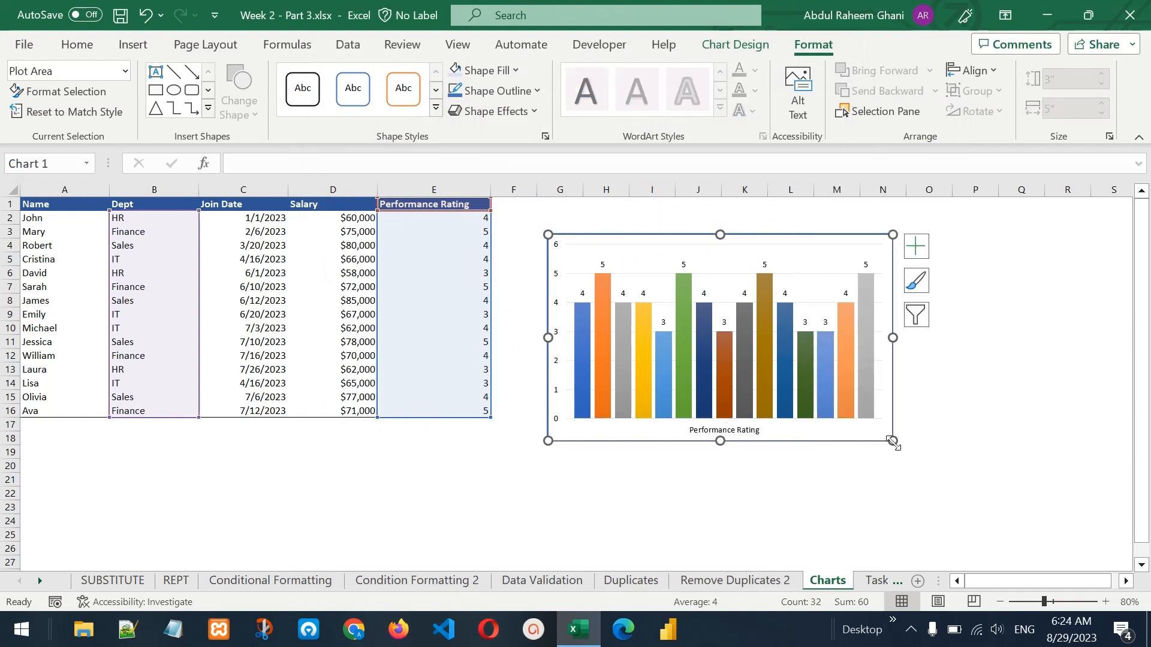
pyautogui.moveTo(893, 441); pyautogui.dragTo(987, 519)
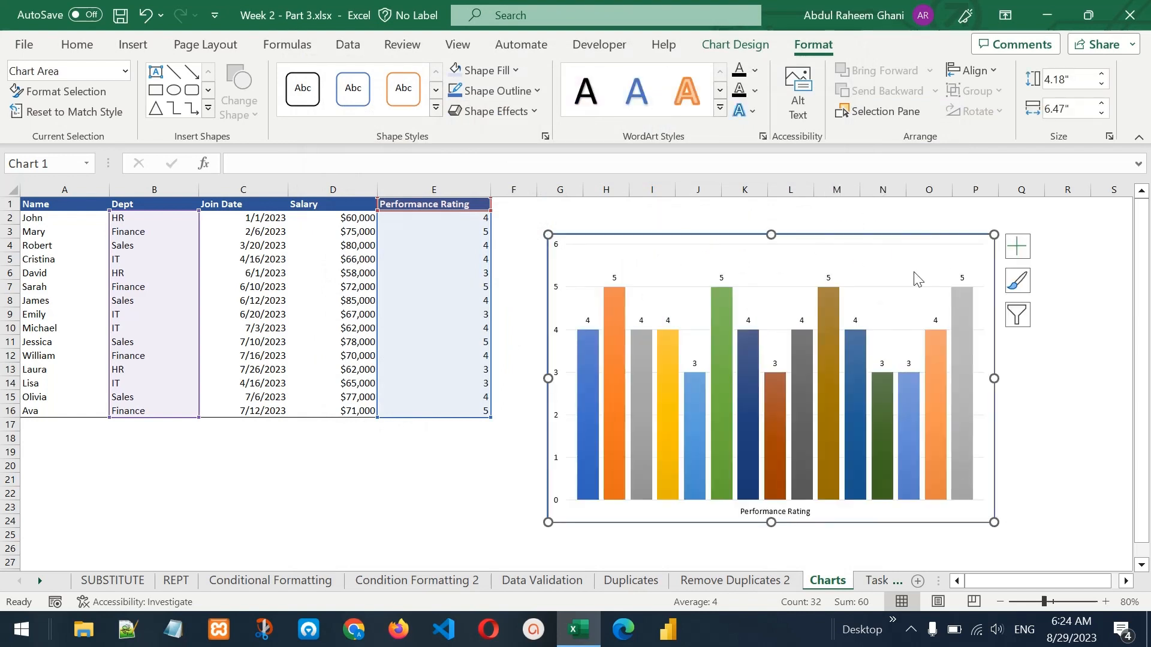
# Try switching the chart's rows and columns in its data source, and switch them back.
pyautogui.rightClick(959, 237)
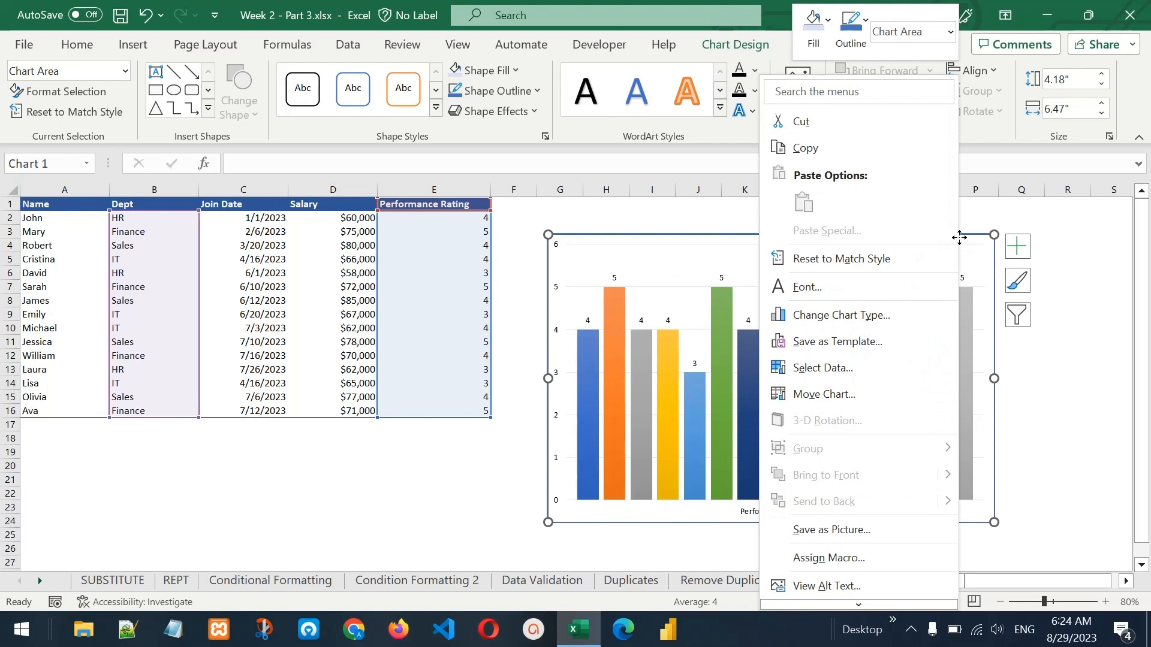
pyautogui.click(833, 368)
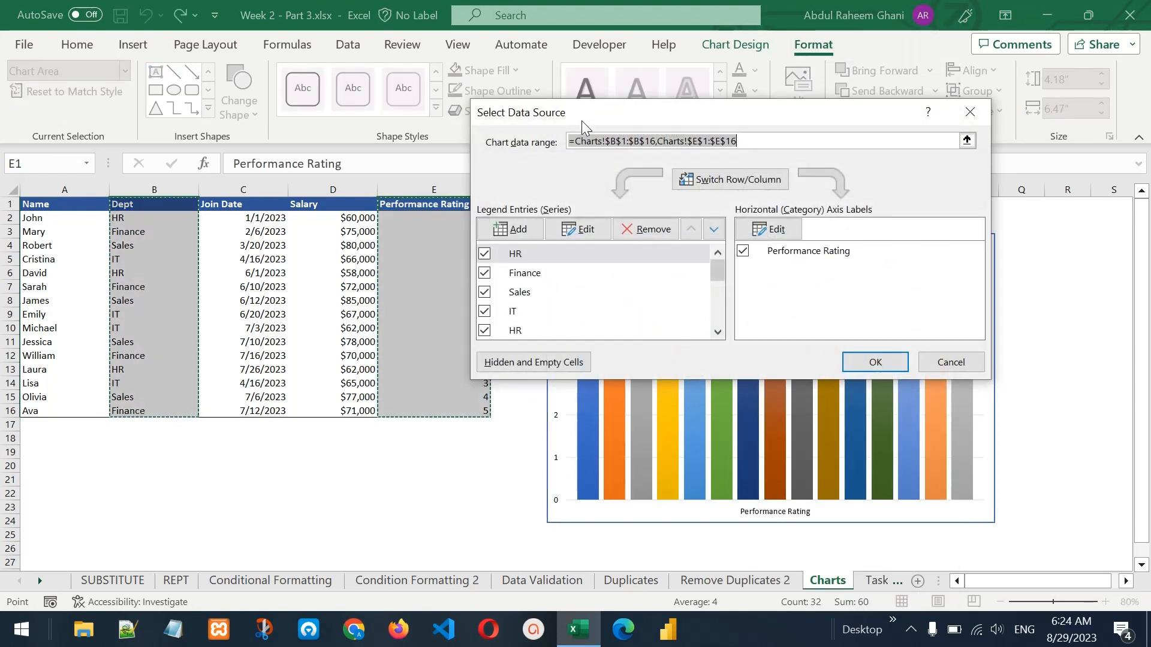
pyautogui.moveTo(582, 120); pyautogui.dragTo(248, 144)
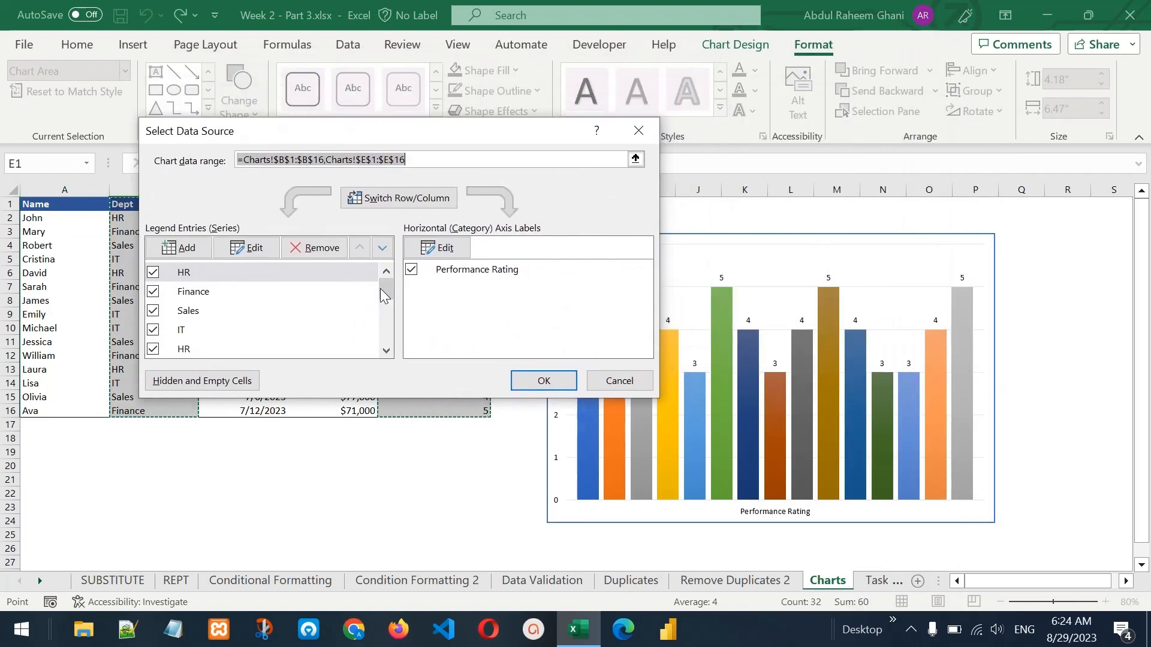
pyautogui.moveTo(386, 294)
pyautogui.mouseDown()
pyautogui.moveTo(386, 332)
pyautogui.moveTo(388, 286)
pyautogui.mouseUp()
pyautogui.click(383, 198)
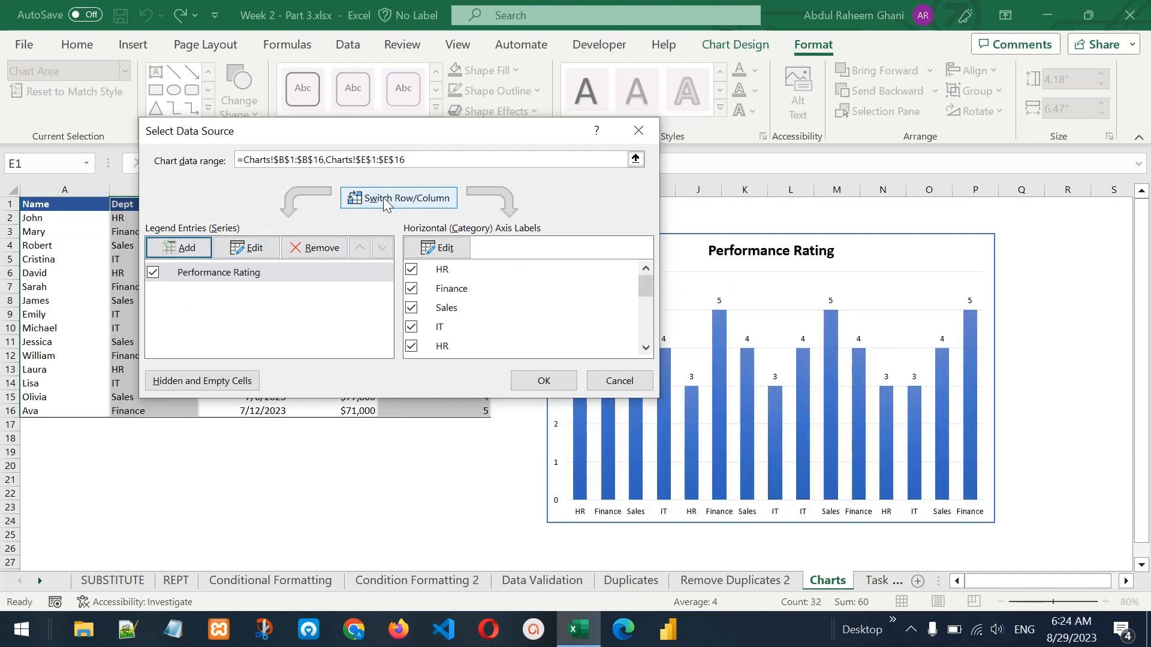
pyautogui.click(383, 197)
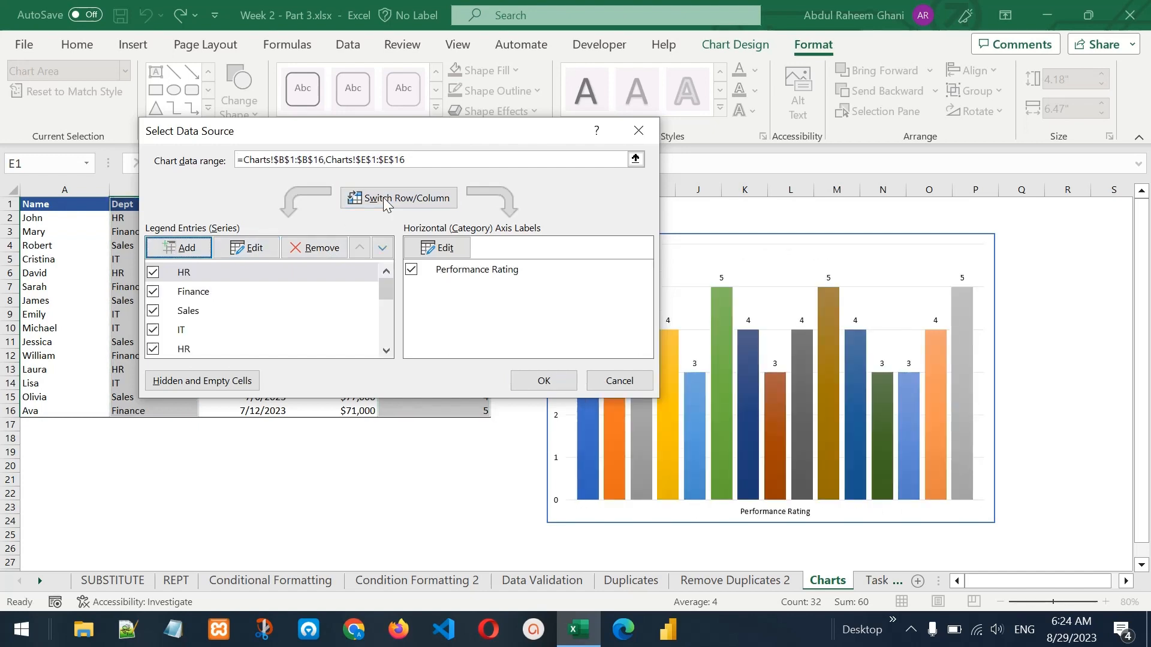
pyautogui.click(543, 380)
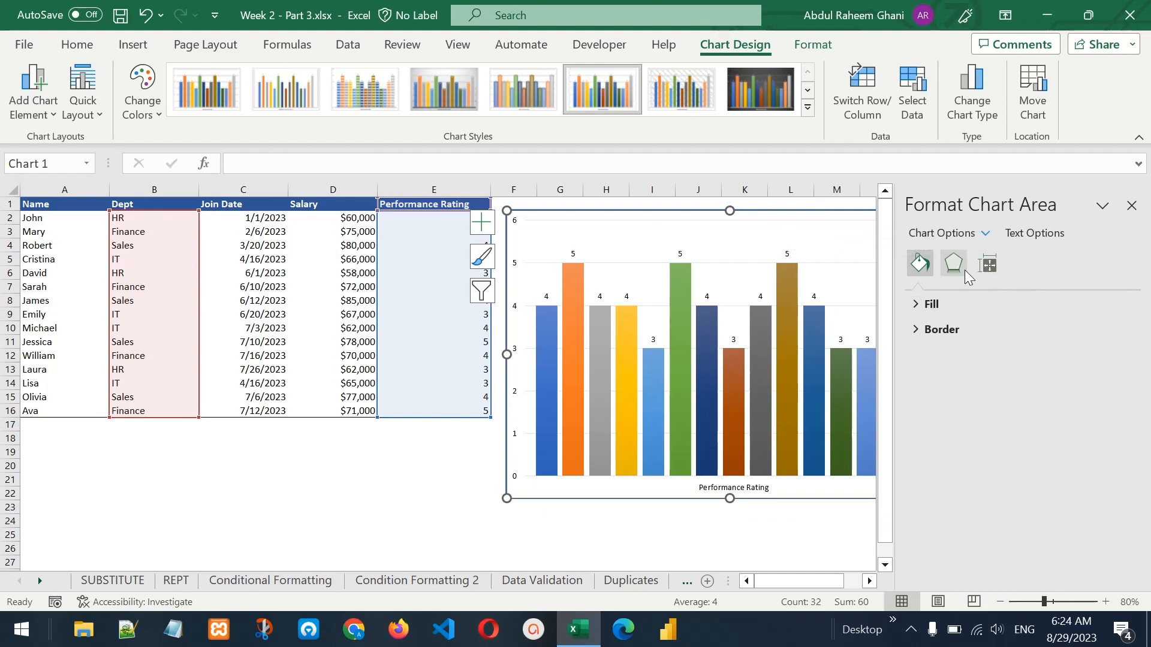
# Look through the chart area's formatting options for fill, effects, size and properties, and text.
pyautogui.click(914, 305)
pyautogui.click(916, 307)
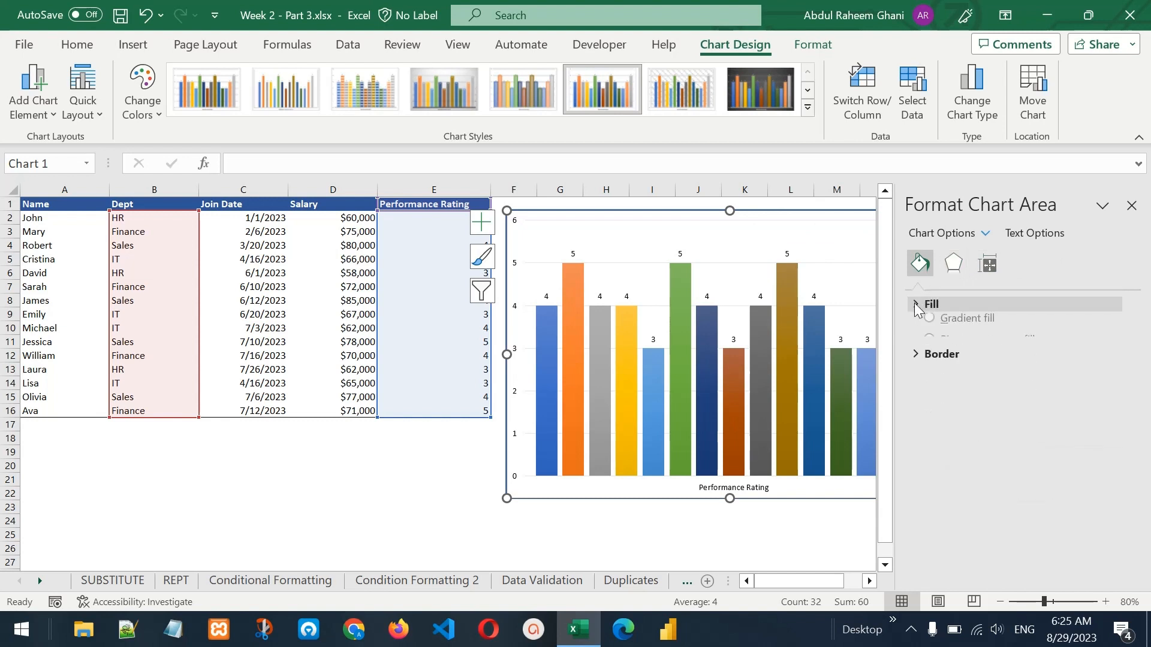
pyautogui.click(960, 273)
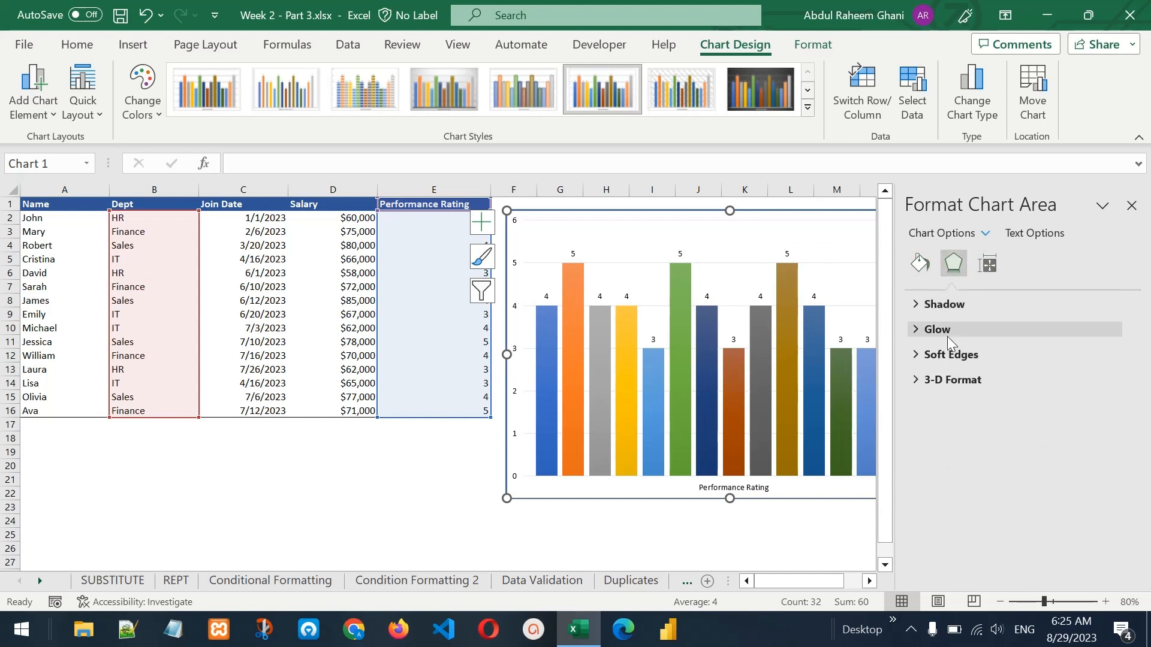
pyautogui.click(988, 266)
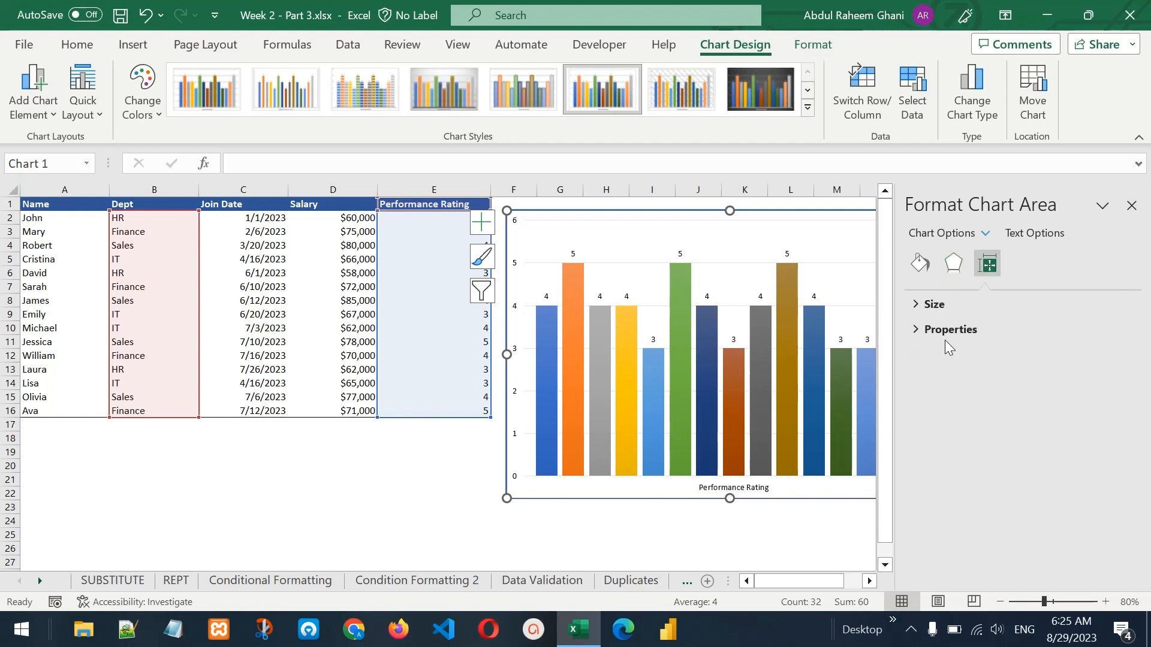
pyautogui.click(1027, 234)
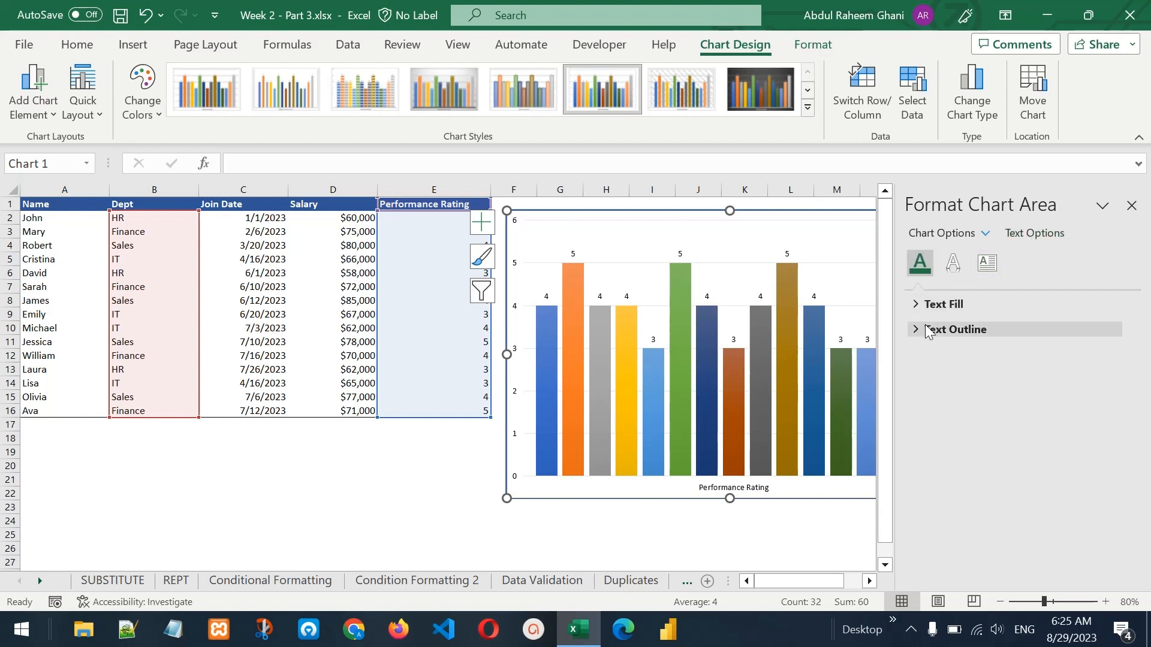
pyautogui.click(1131, 205)
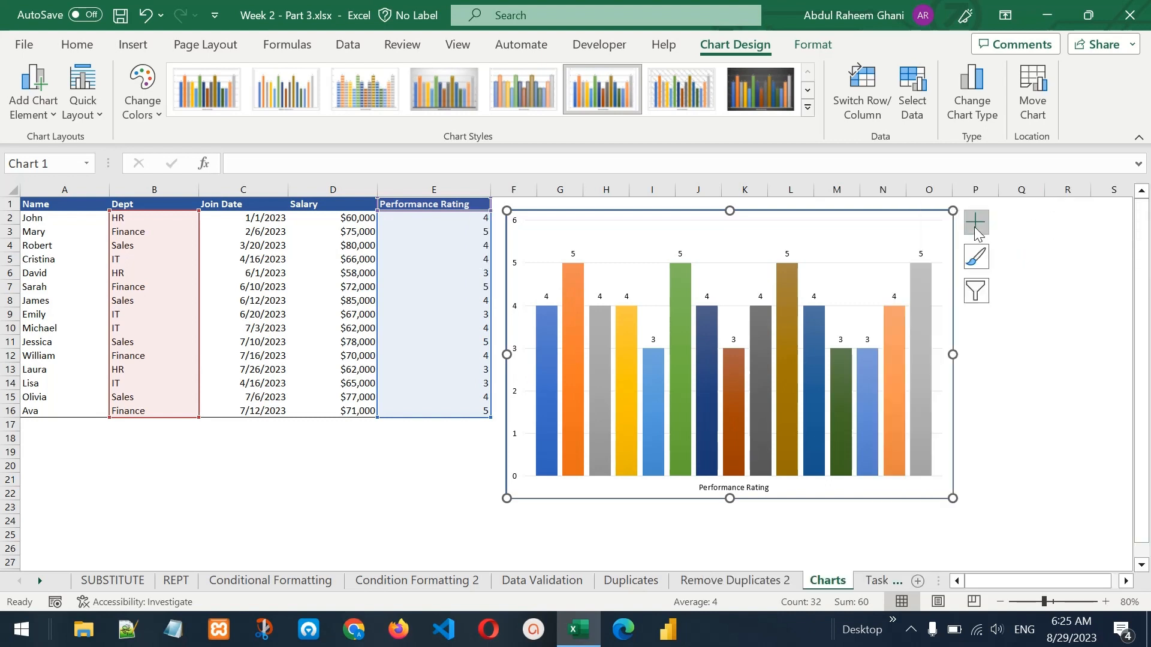
# Add a chart title and a legend to the column chart, trying out axis titles and a data table as well.
pyautogui.click(976, 231)
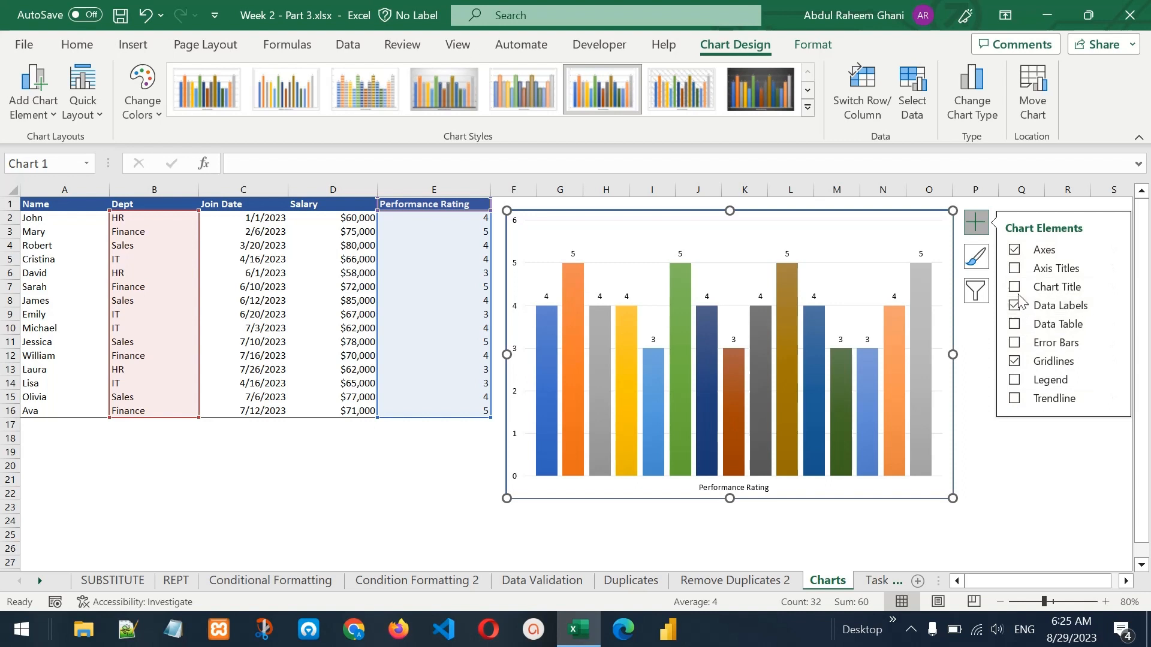
pyautogui.click(1015, 269)
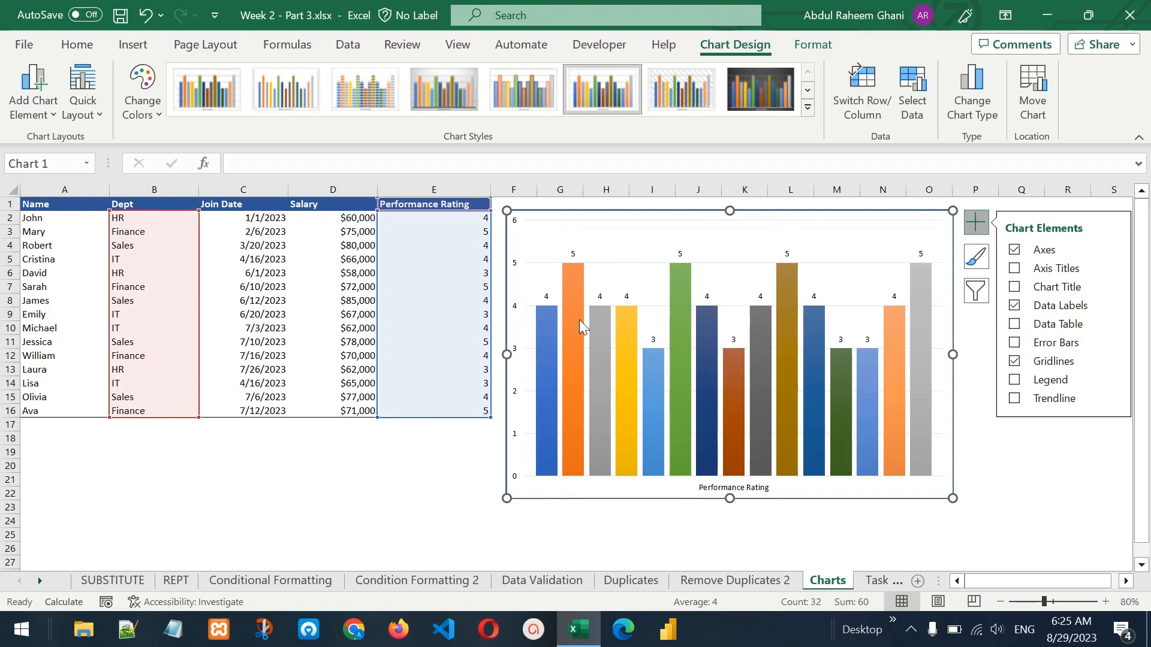
pyautogui.click(1015, 288)
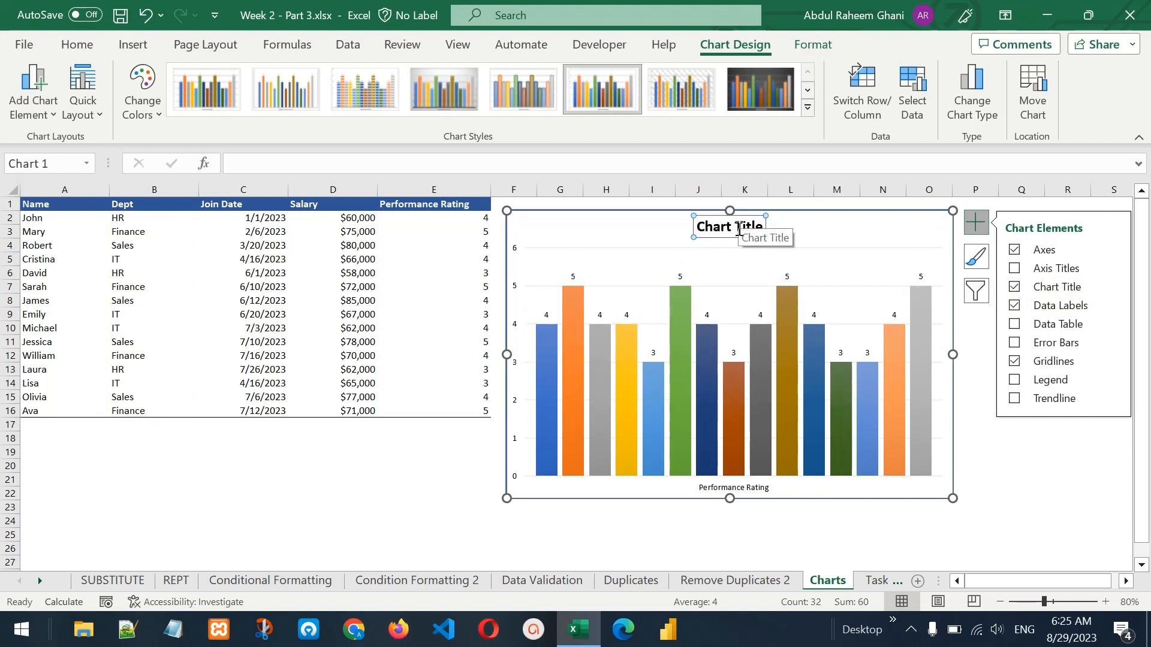
pyautogui.click(1014, 324)
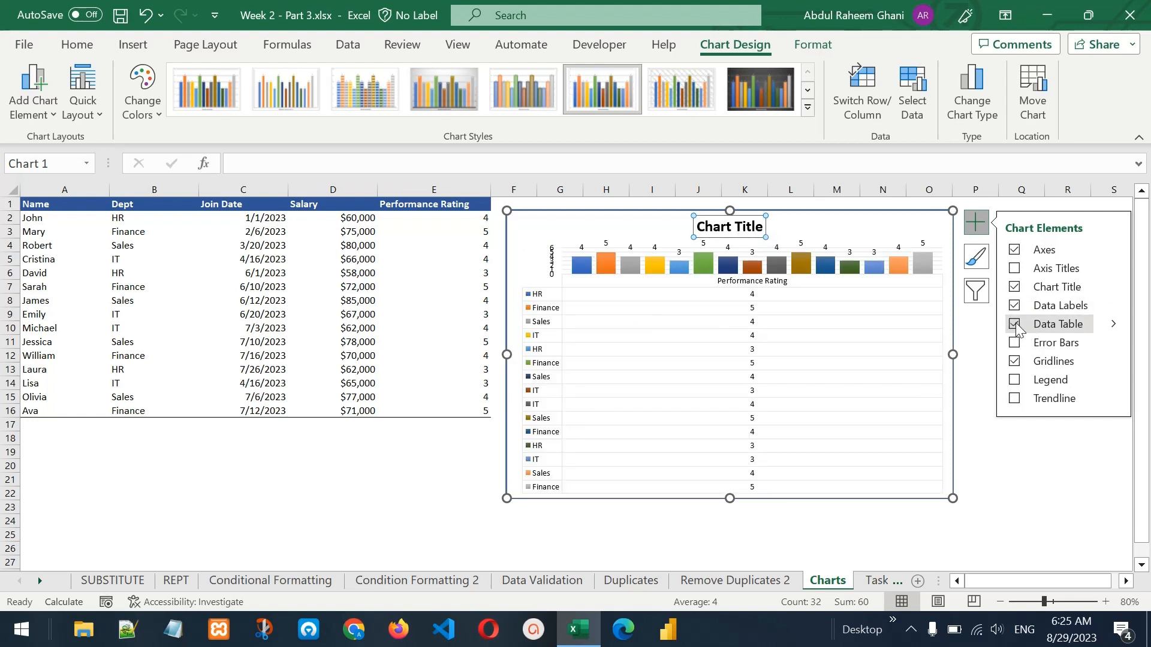
pyautogui.click(1014, 325)
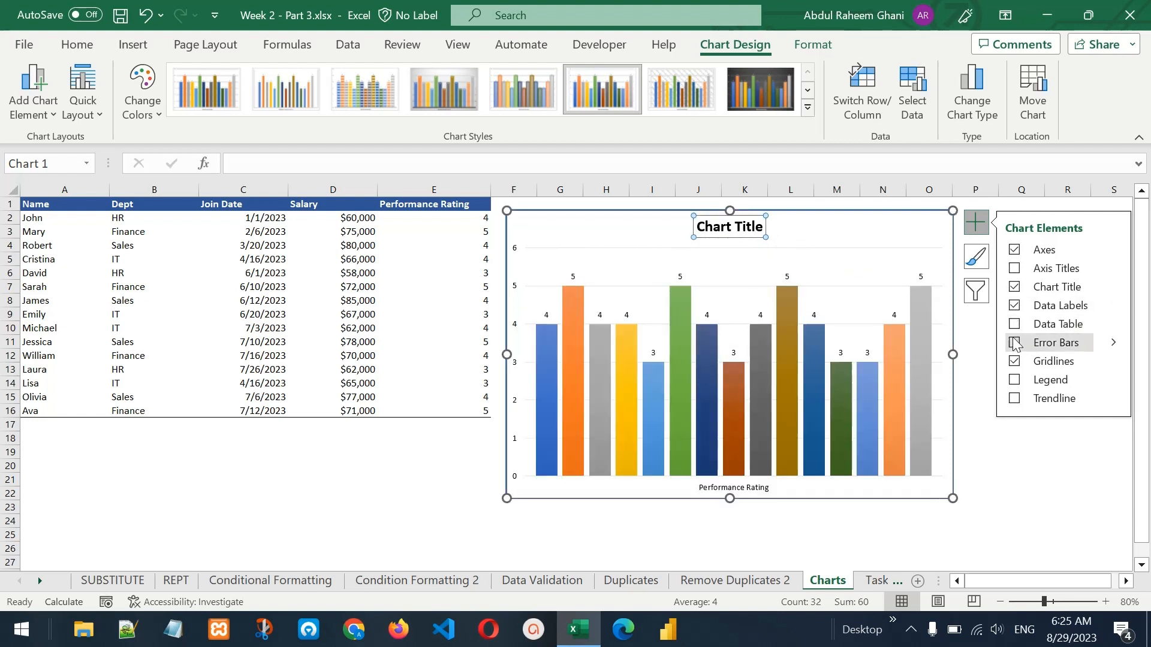
pyautogui.click(1015, 380)
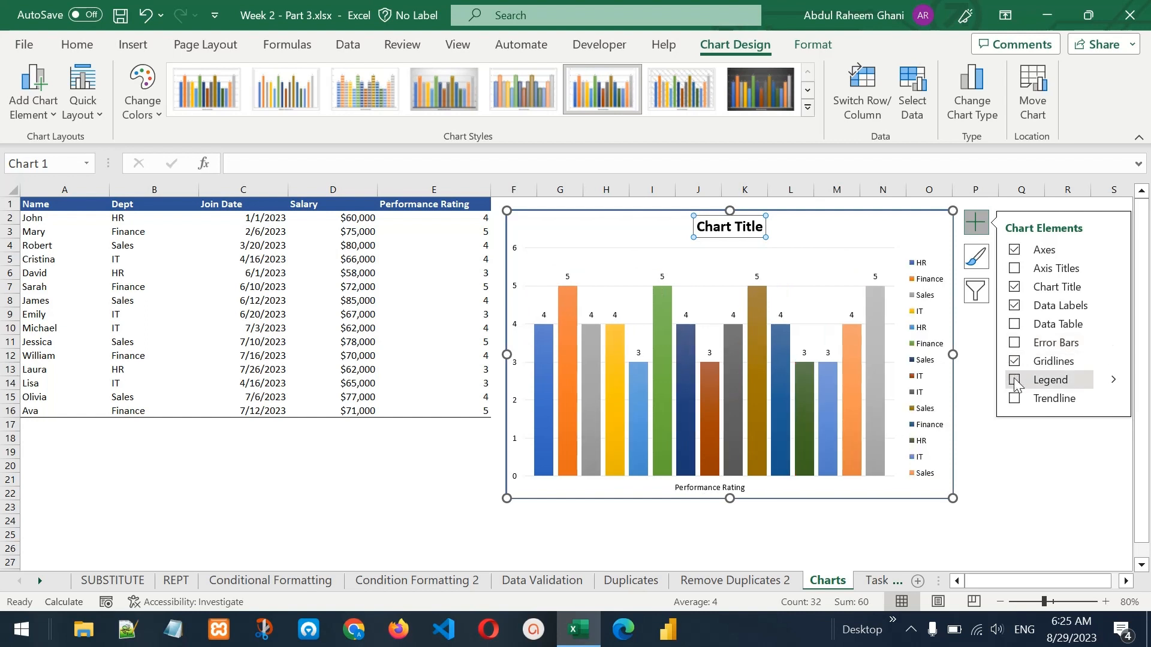
pyautogui.click(1014, 380)
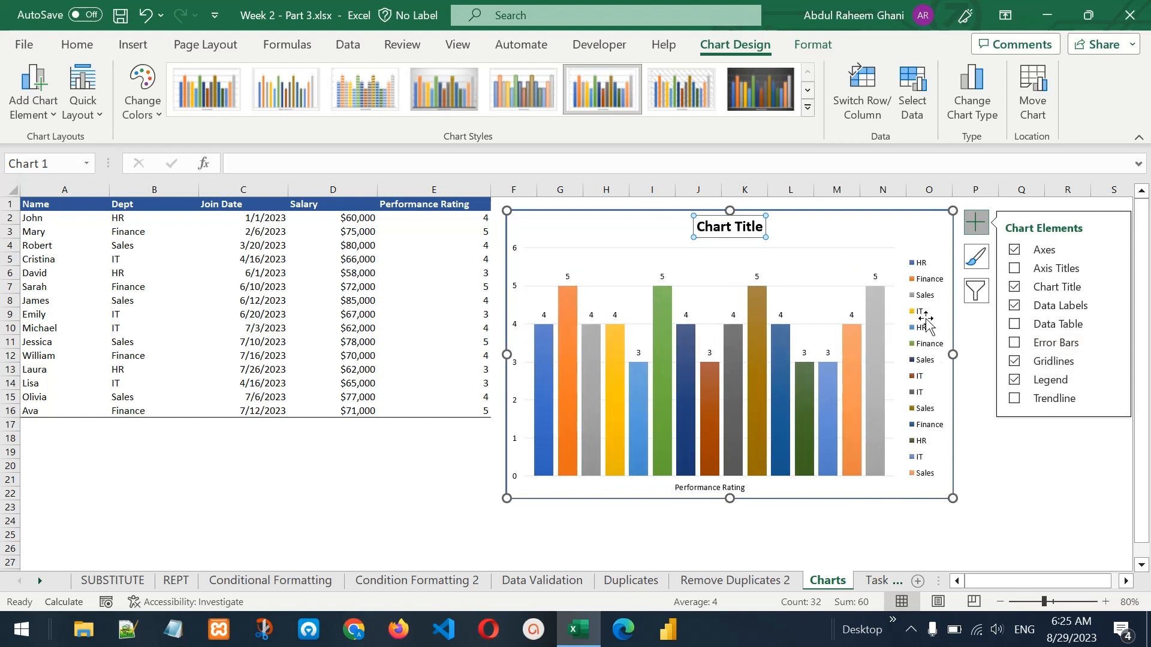
# Check the series list in the chart's filter, and delete the column chart.
pyautogui.click(976, 292)
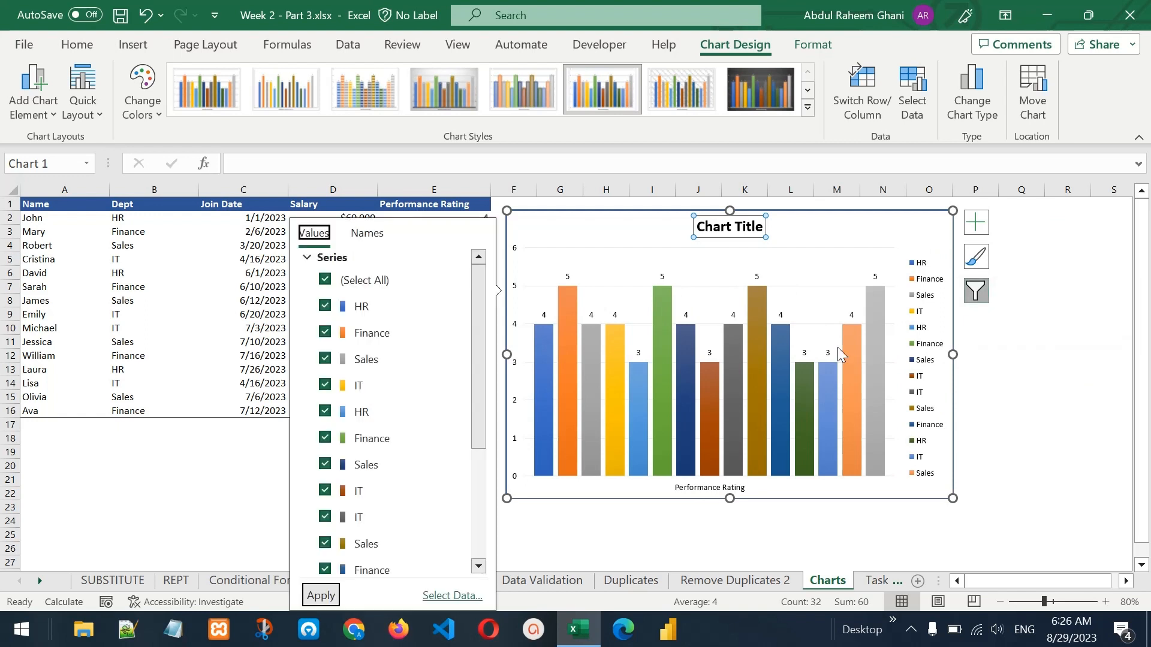
pyautogui.moveTo(478, 308); pyautogui.dragTo(481, 234)
pyautogui.click(898, 221)
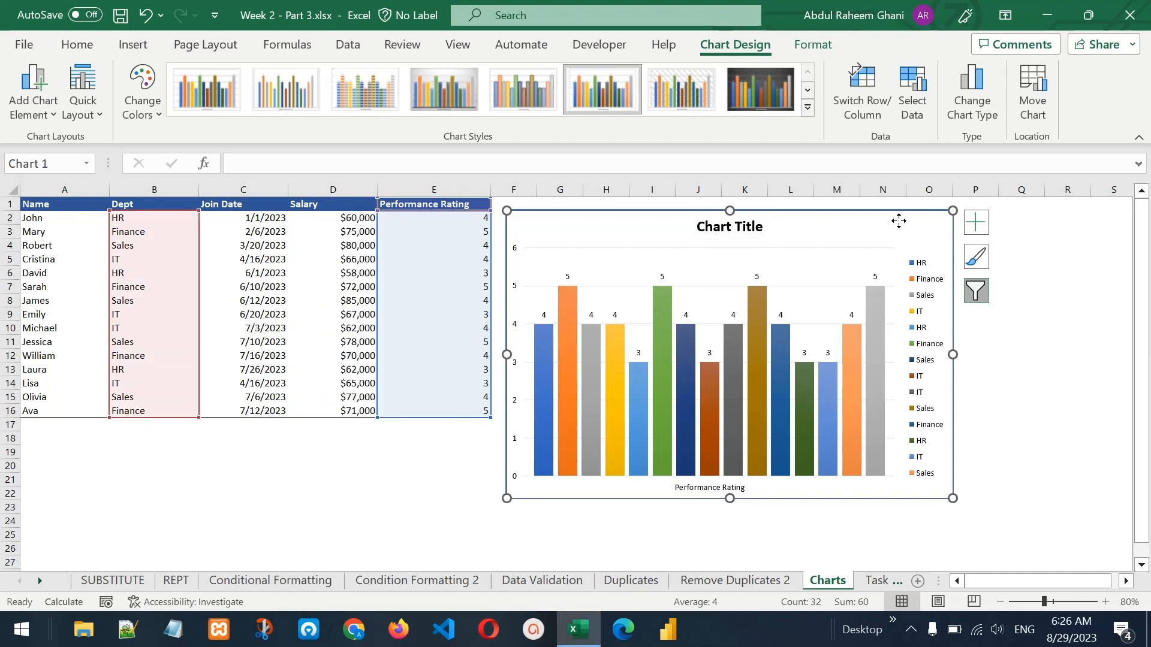
pyautogui.press('Delete')
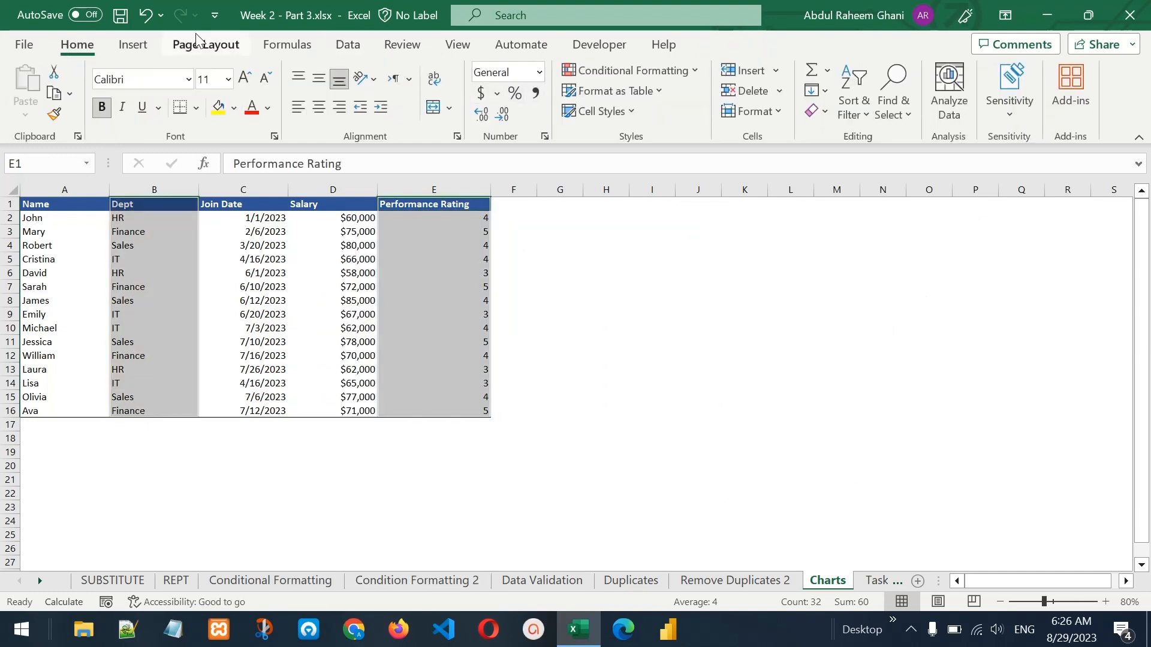
# Insert a Line with Markers chart of Performance Rating by Dept beside the table, and apply the chart style with a solid blue background.
pyautogui.click(132, 44)
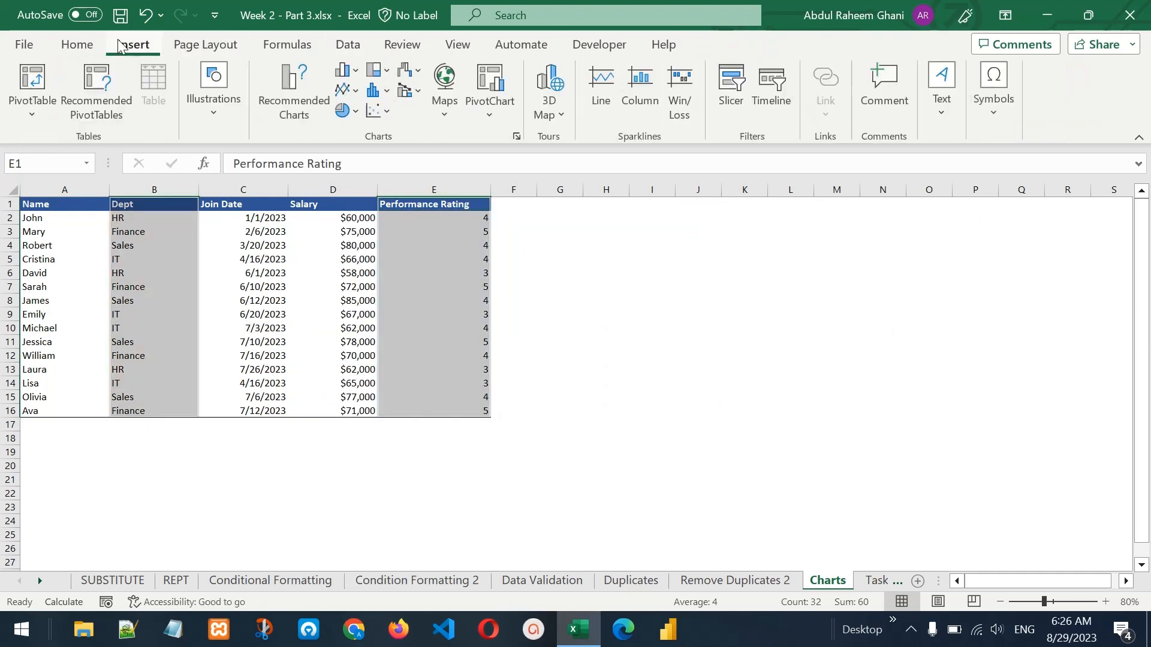
pyautogui.click(351, 94)
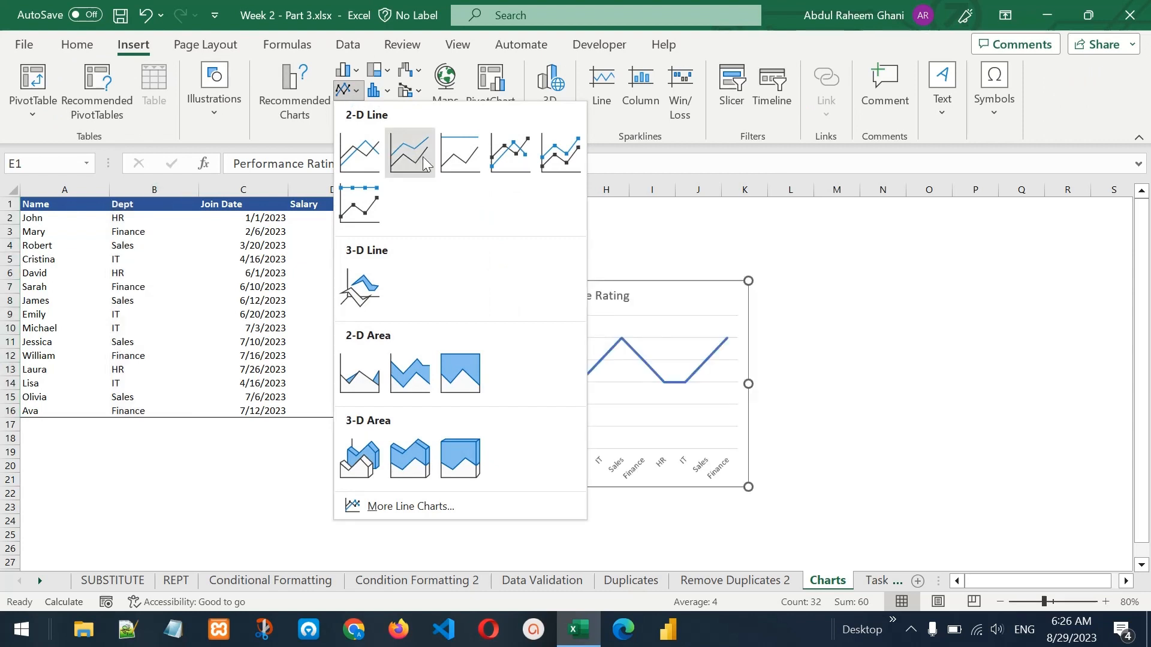
pyautogui.click(509, 160)
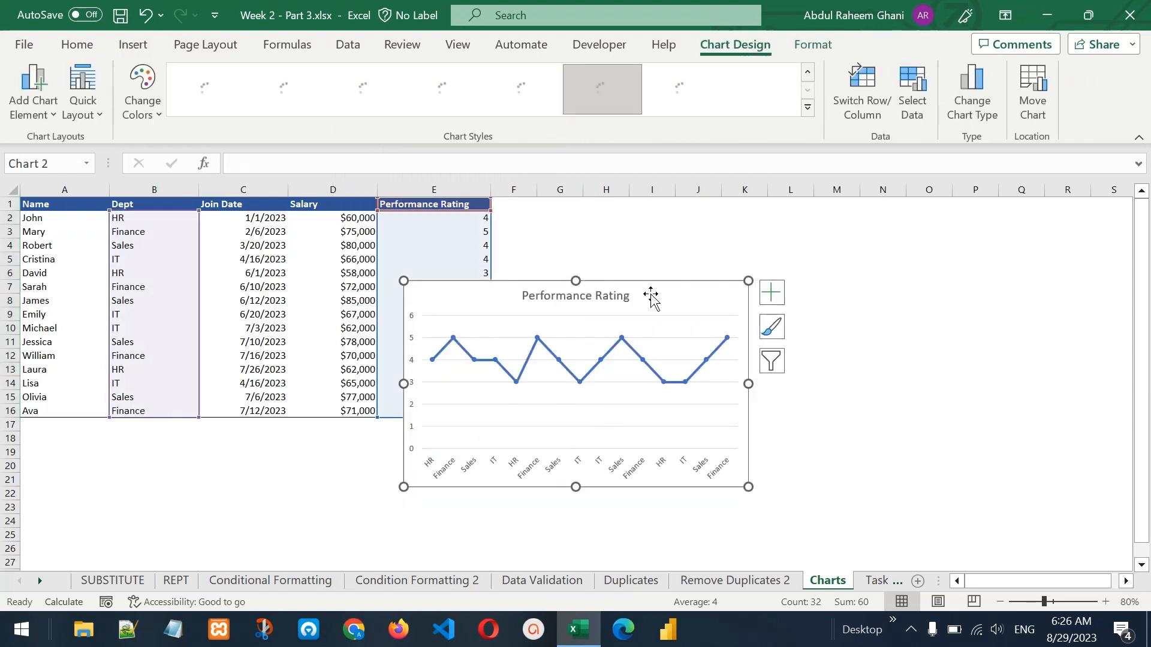
pyautogui.moveTo(660, 300); pyautogui.dragTo(792, 245)
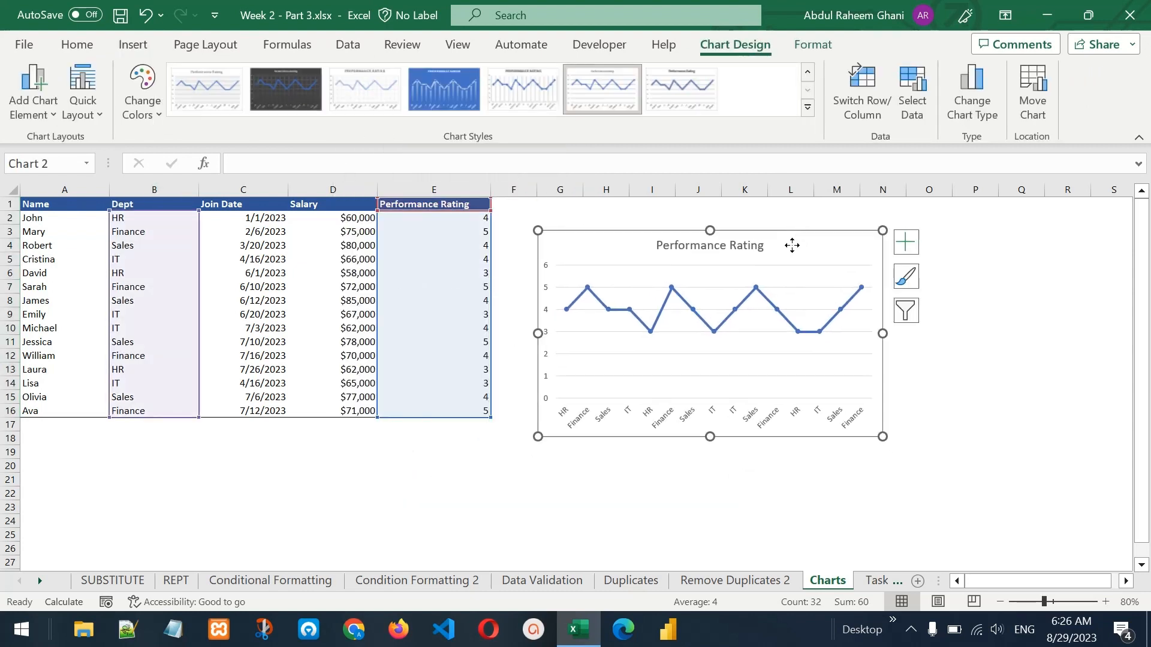
pyautogui.click(441, 88)
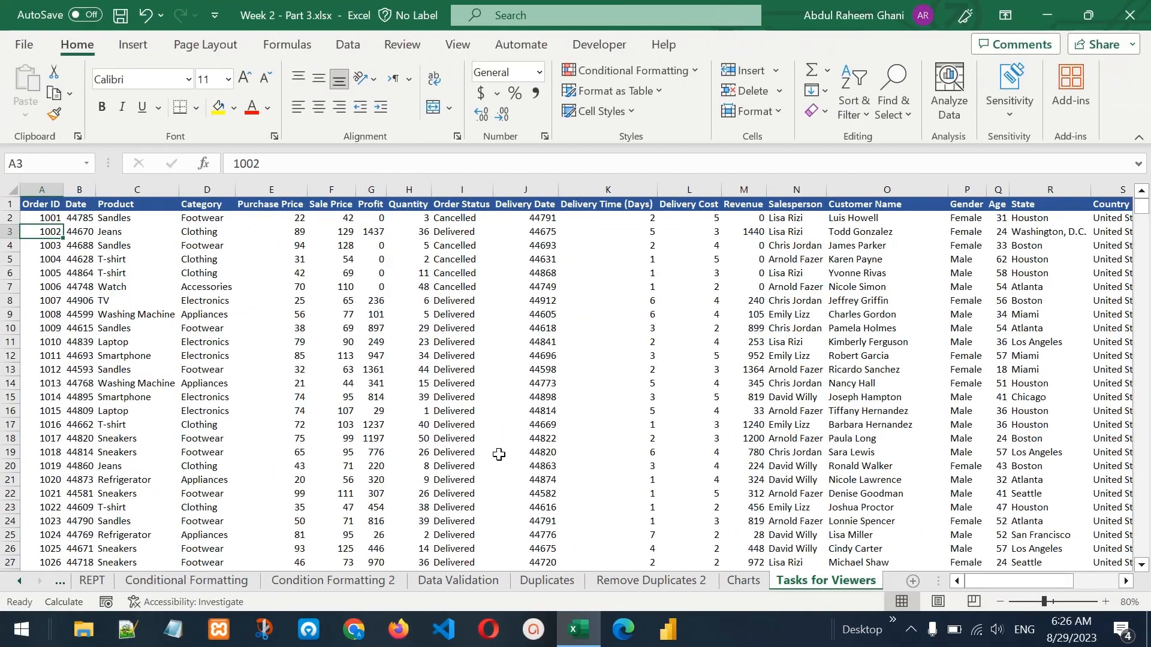
# Review the column headers from Order ID to Gender on the Tasks for Viewers sheet.
pyautogui.hotkey('ctrl', 'Home')
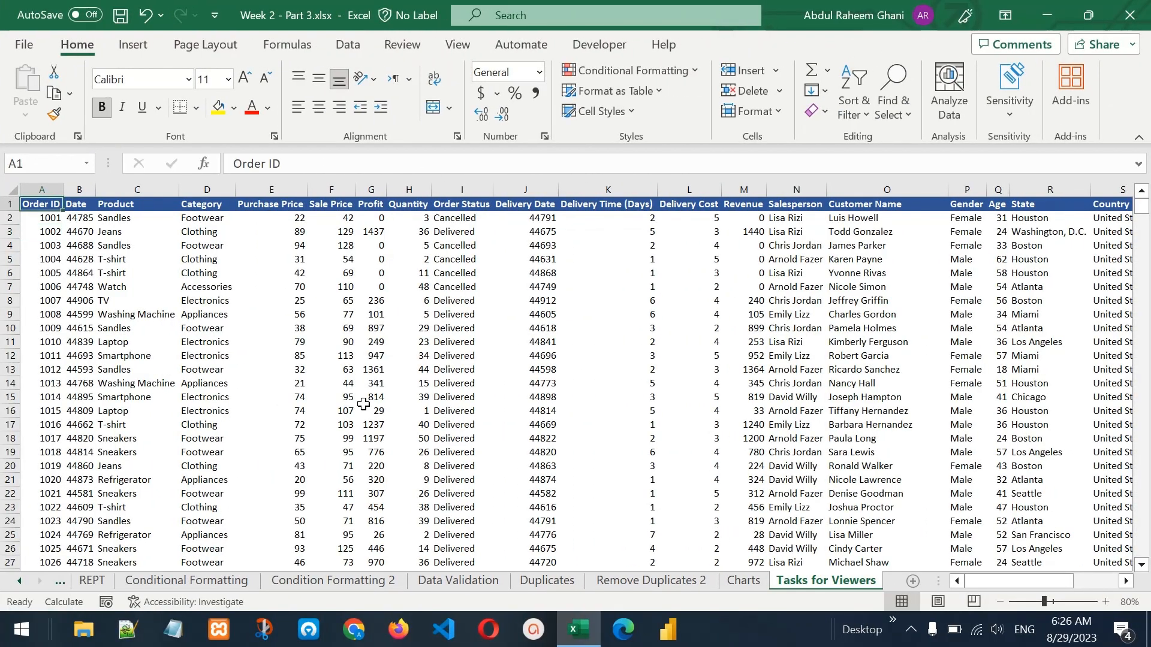
pyautogui.press('Right')
pyautogui.press('Right')
pyautogui.press('Right')
pyautogui.press('Right')
pyautogui.press('Right')
pyautogui.press('Right')
pyautogui.press('Right')
pyautogui.press('Right')
pyautogui.press('Right')
pyautogui.press('Right')
pyautogui.press('Right')
pyautogui.press('Right')
pyautogui.press('Right')
pyautogui.press('Right')
pyautogui.press('Right')
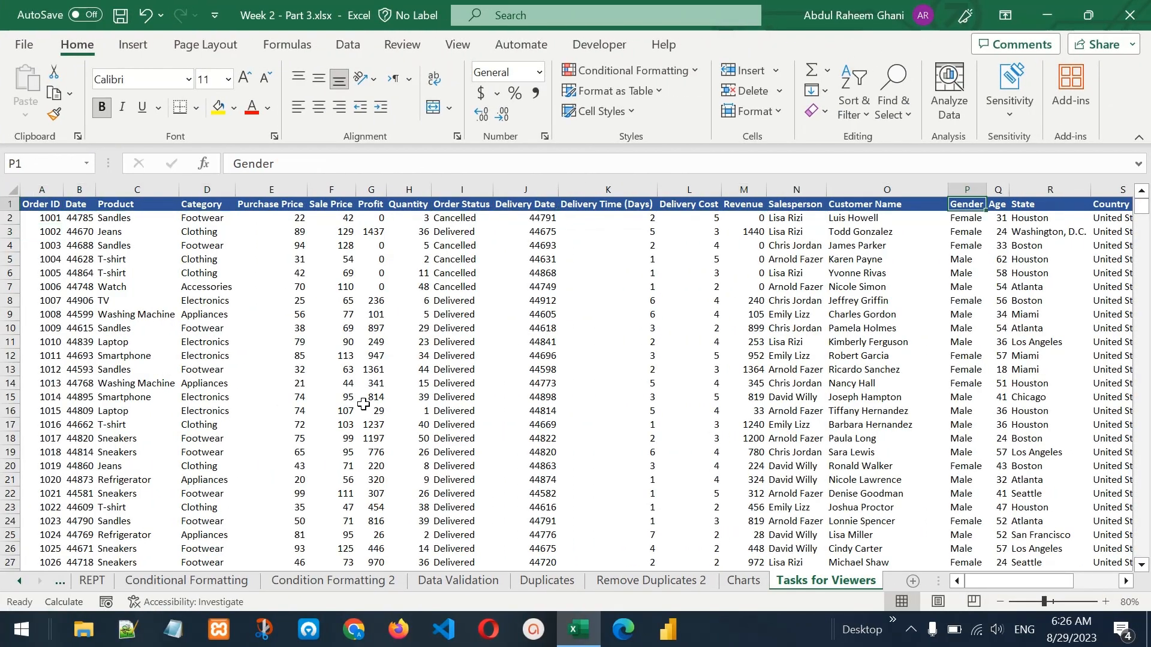
pyautogui.press('Left')
pyautogui.press('Left')
pyautogui.press('Left')
pyautogui.press('Left')
pyautogui.press('Left')
pyautogui.press('Left')
pyautogui.press('Left')
pyautogui.press('Left')
pyautogui.press('Left')
pyautogui.press('Left')
pyautogui.press('Left')
pyautogui.press('Left')
pyautogui.press('Left')
pyautogui.press('Left')
pyautogui.press('Left')
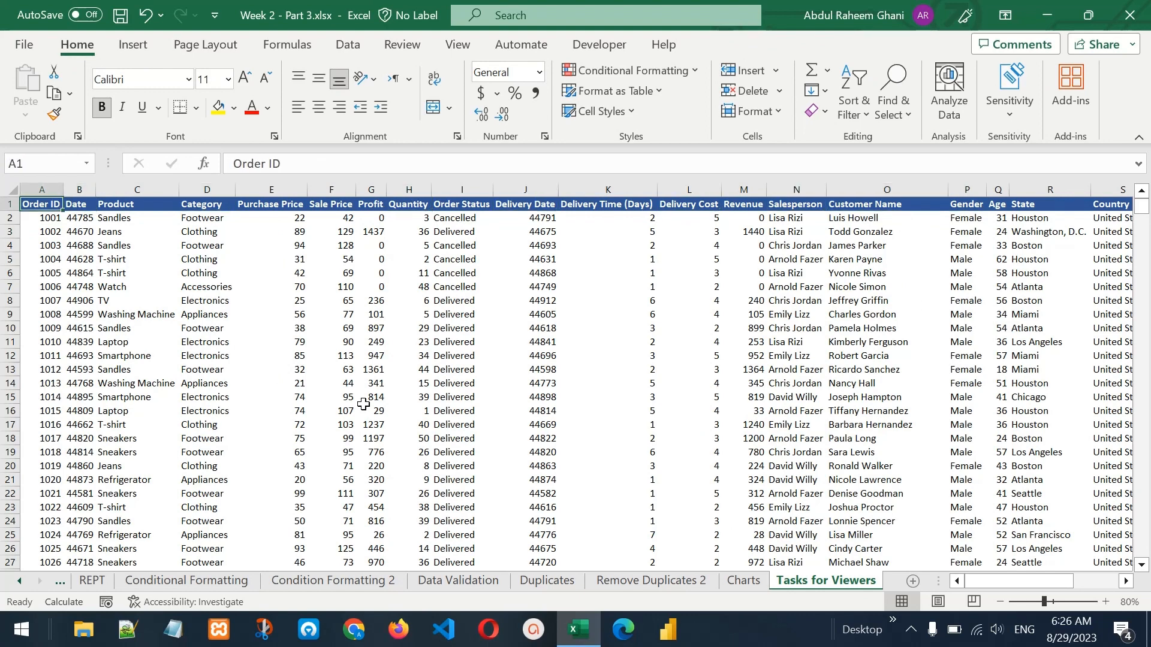
# Examine the Tasks list beside the order data, including the task on data validation for the category column.
pyautogui.press('Right')
pyautogui.press('Right')
pyautogui.press('Right')
pyautogui.press('Right')
pyautogui.press('Right')
pyautogui.press('Right')
pyautogui.press('Right')
pyautogui.press('Right')
pyautogui.press('Right')
pyautogui.press('Right')
pyautogui.press('Right')
pyautogui.press('Right')
pyautogui.press('Right')
pyautogui.press('Right')
pyautogui.press('Right')
pyautogui.press('Right')
pyautogui.press('Right')
pyautogui.press('Right')
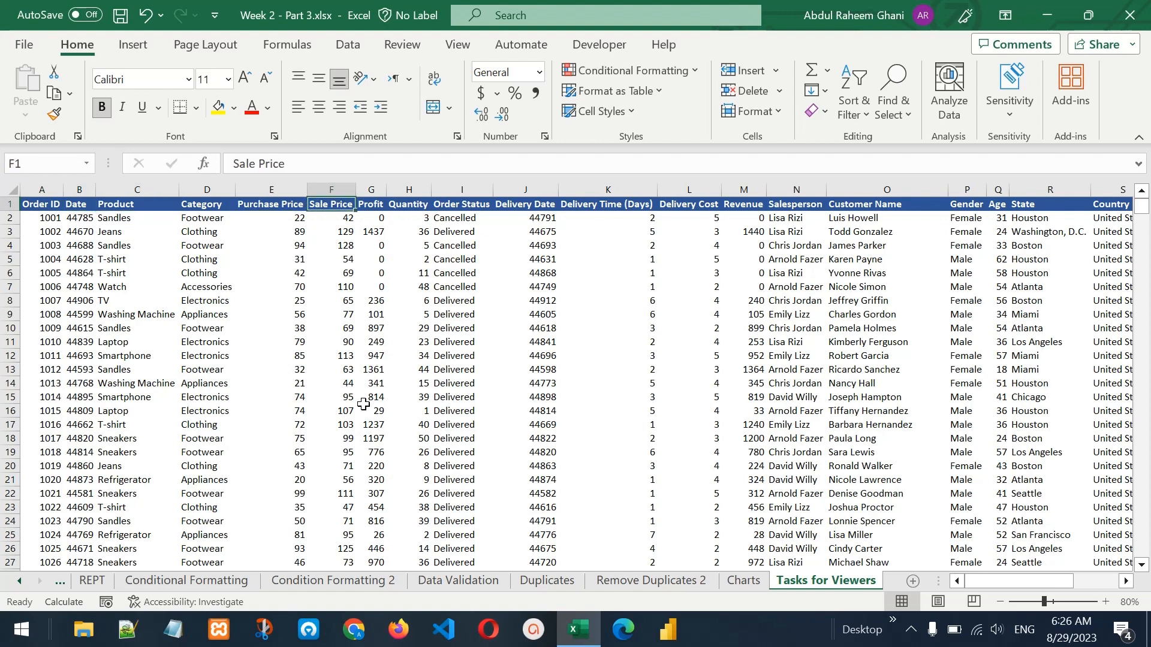
pyautogui.press('Right')
pyautogui.press('Right')
pyautogui.moveTo(827, 219); pyautogui.dragTo(825, 275)
pyautogui.click(830, 256)
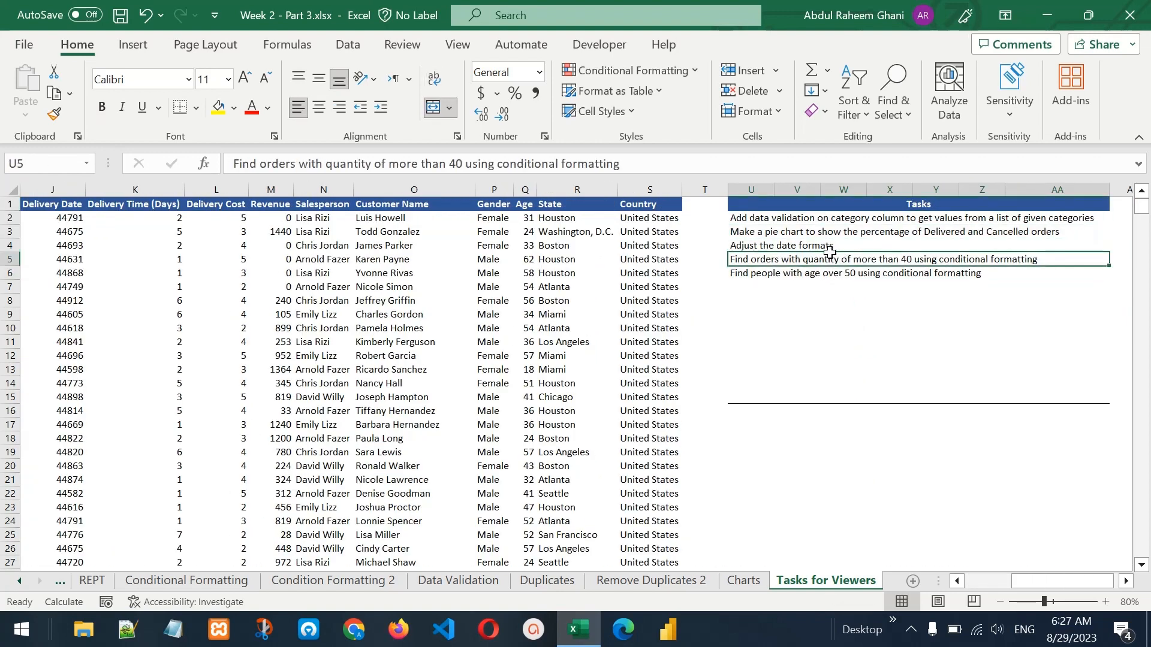
pyautogui.click(792, 217)
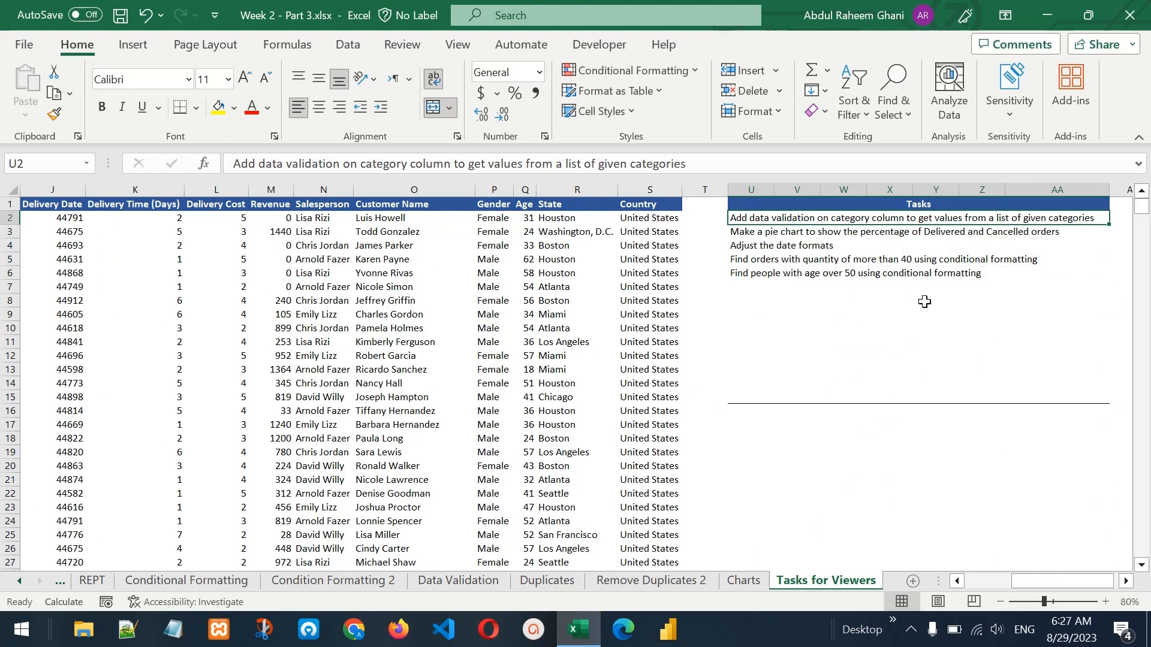
# Add filters to the order table's header row and check the Category column's list of filter values.
pyautogui.hotkey('ctrl', 'Home')
pyautogui.click(205, 205)
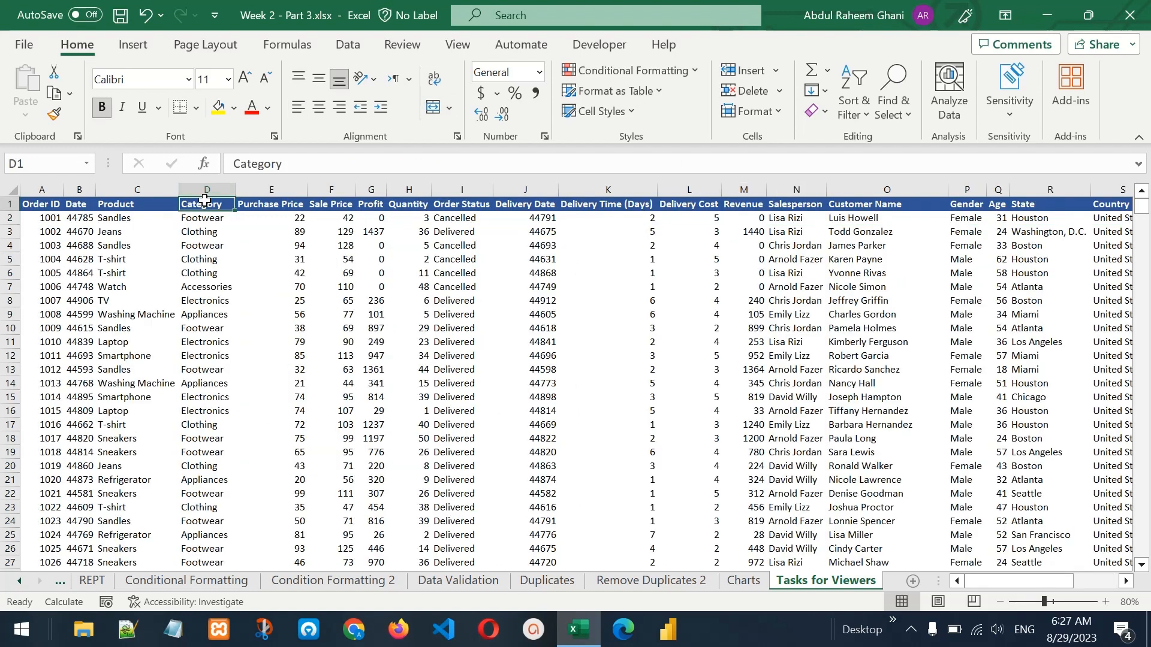
pyautogui.click(858, 114)
pyautogui.click(880, 222)
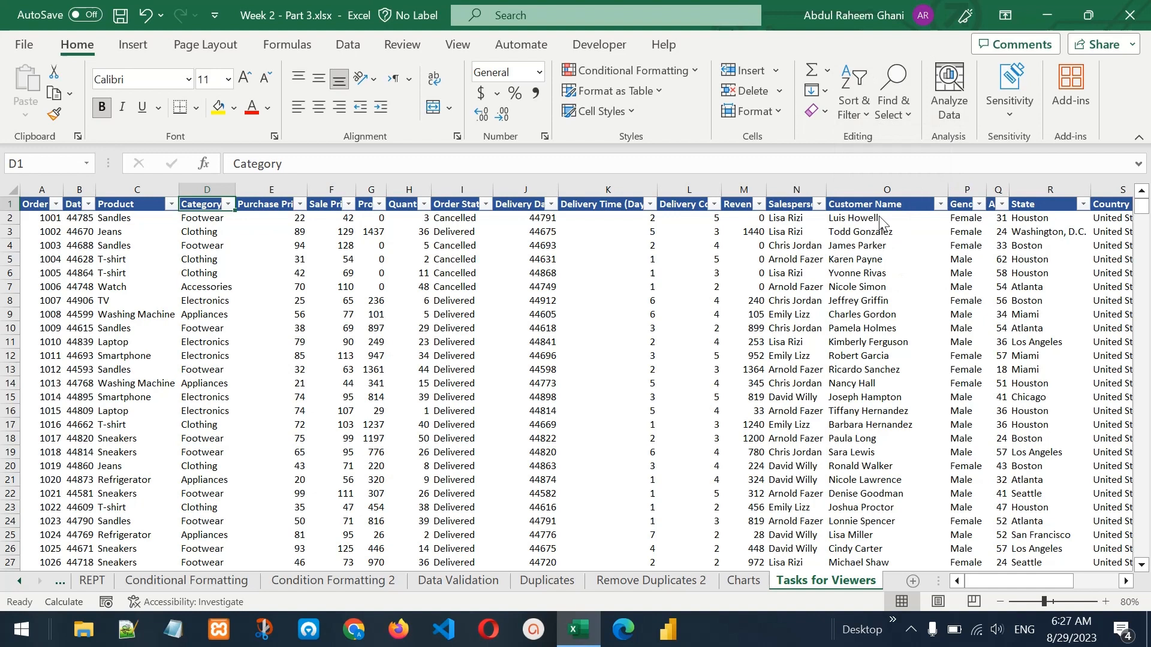
pyautogui.click(228, 206)
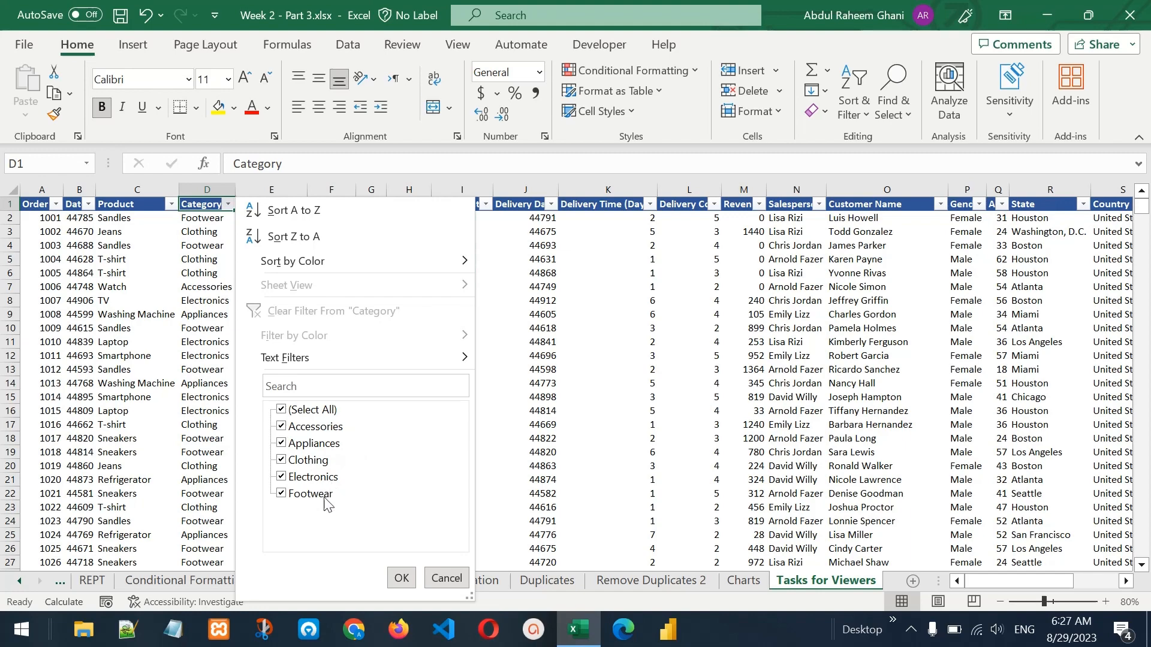
pyautogui.click(192, 278)
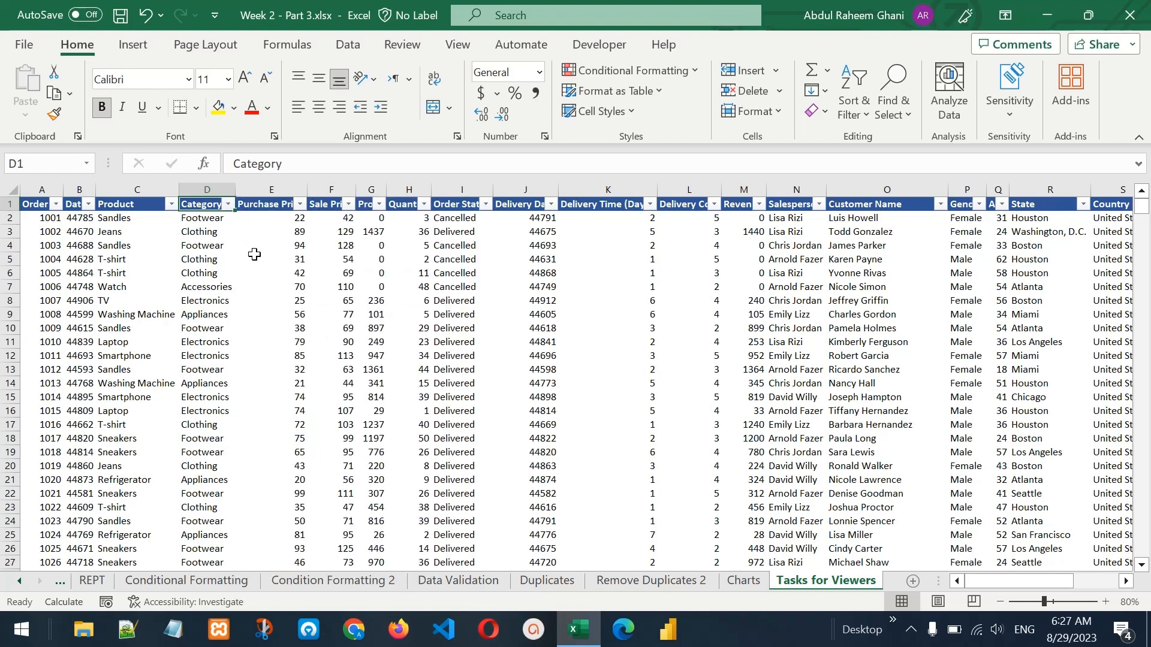
# Return to the Tasks list and read the data validation task and the Delivered and Cancelled pie chart task.
pyautogui.press('Right')
pyautogui.press('Right')
pyautogui.press('Right')
pyautogui.press('Right')
pyautogui.press('Right')
pyautogui.press('Right')
pyautogui.press('Right')
pyautogui.press('Right')
pyautogui.press('Right')
pyautogui.press('Right')
pyautogui.press('Right')
pyautogui.press('Right')
pyautogui.press('Right')
pyautogui.press('Right')
pyautogui.press('Right')
pyautogui.press('Right')
pyautogui.press('Right')
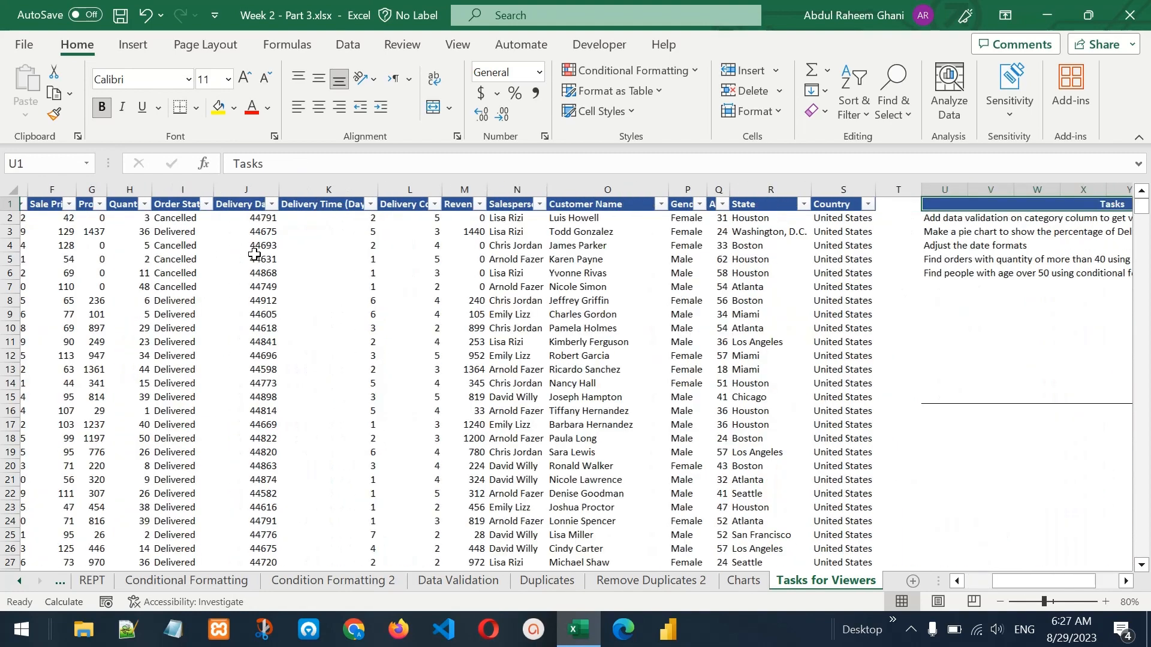
pyautogui.press('Right')
pyautogui.press('Right')
pyautogui.press('Left')
pyautogui.press('Left')
pyautogui.press('Left')
pyautogui.press('Right')
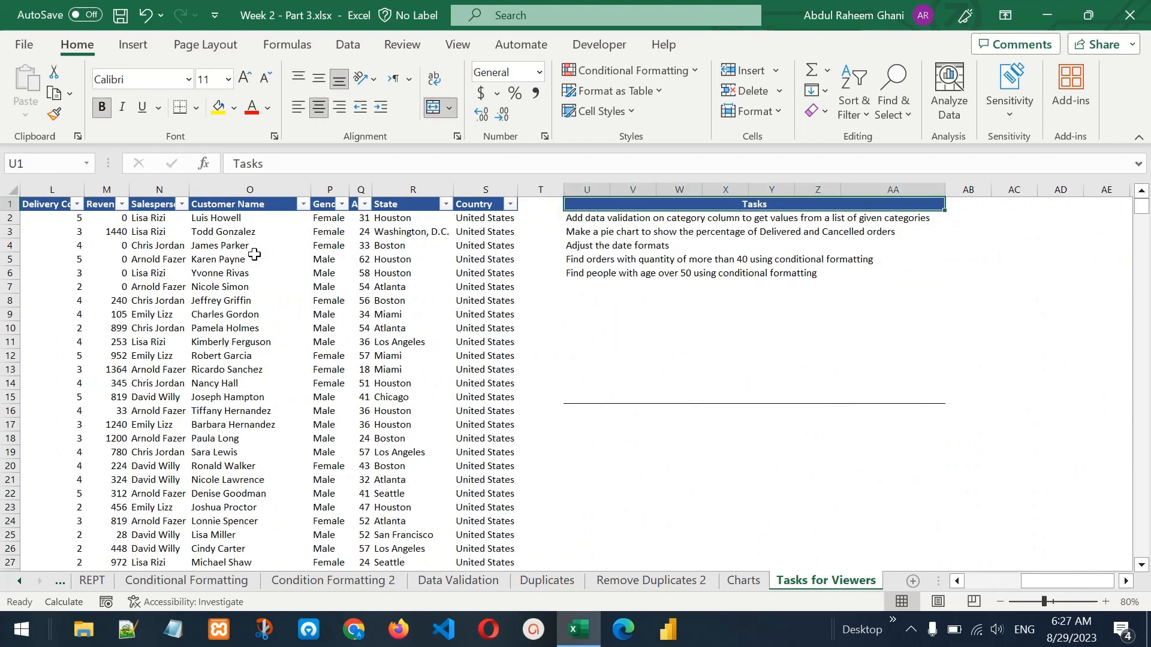
pyautogui.press('Down')
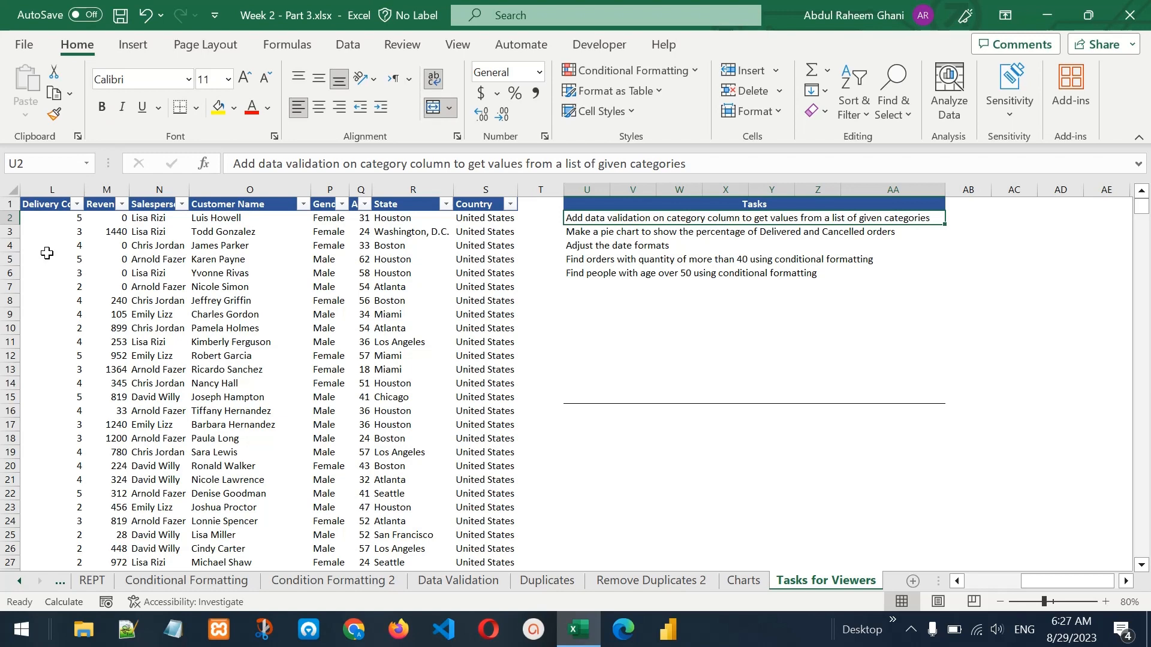
pyautogui.click(651, 232)
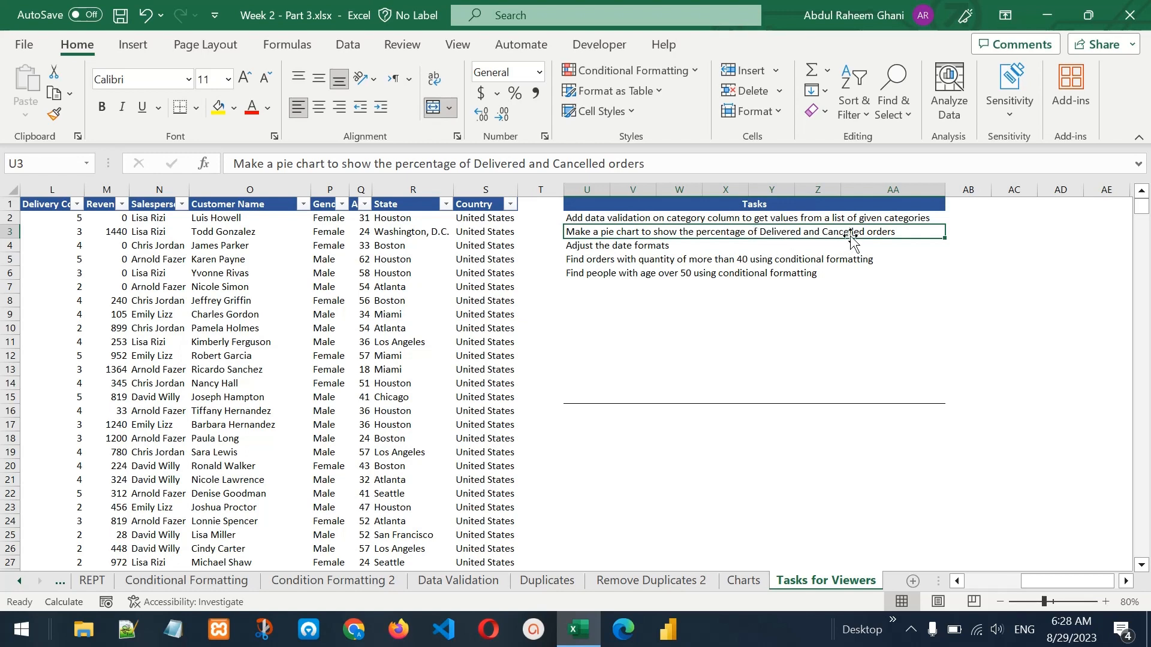
# Read the date format task and examine the values in the Date and Delivery Date columns it concerns.
pyautogui.click(678, 246)
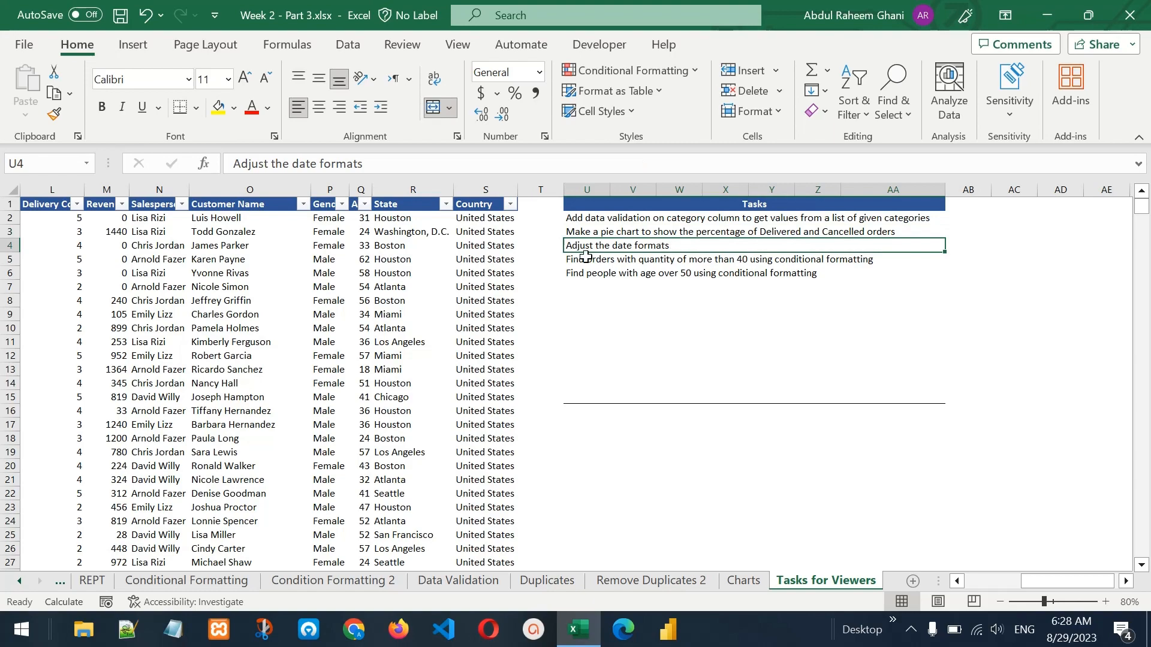
pyautogui.press('Left')
pyautogui.press('Left')
pyautogui.press('Left')
pyautogui.press('Left')
pyautogui.press('Left')
pyautogui.press('Left')
pyautogui.press('Left')
pyautogui.press('Left')
pyautogui.press('Left')
pyautogui.press('Left')
pyautogui.press('Left')
pyautogui.press('Left')
pyautogui.press('Left')
pyautogui.press('Left')
pyautogui.press('Left')
pyautogui.press('Left')
pyautogui.press('Left')
pyautogui.press('Left')
pyautogui.press('Left')
pyautogui.press('Left')
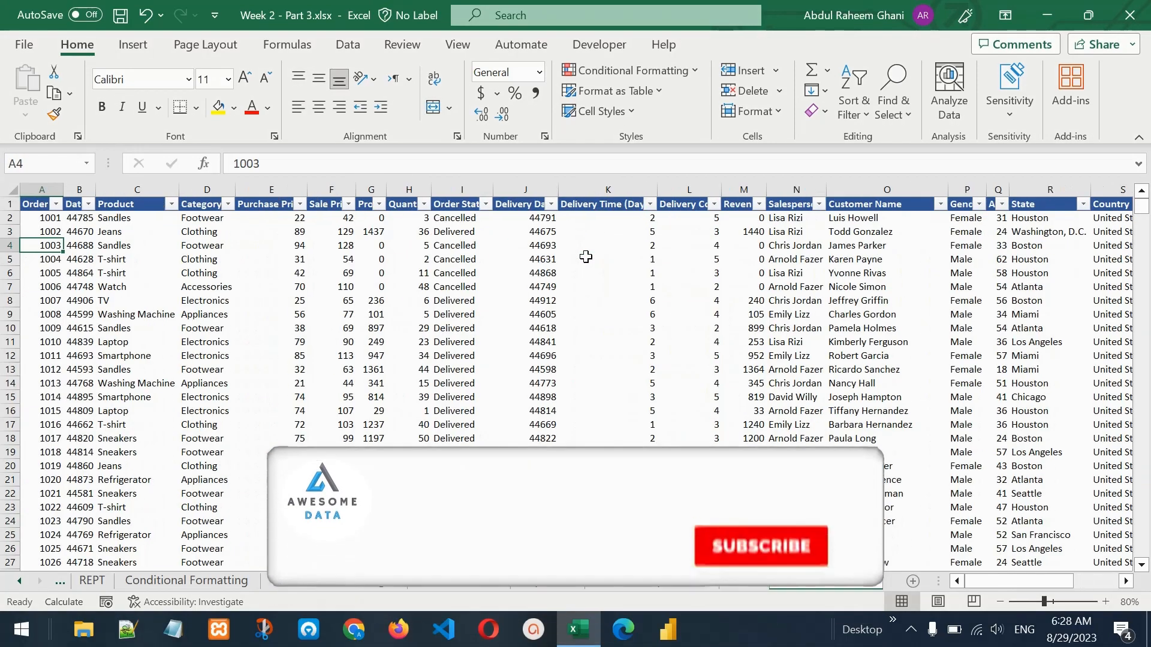
pyautogui.click(81, 229)
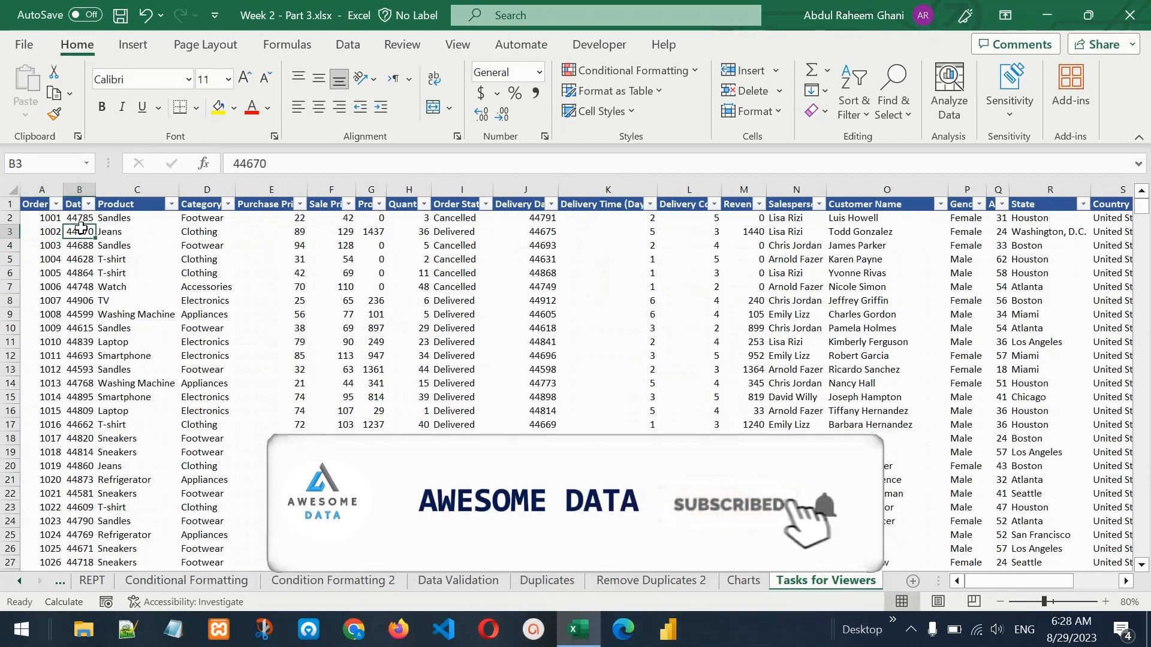
pyautogui.click(527, 238)
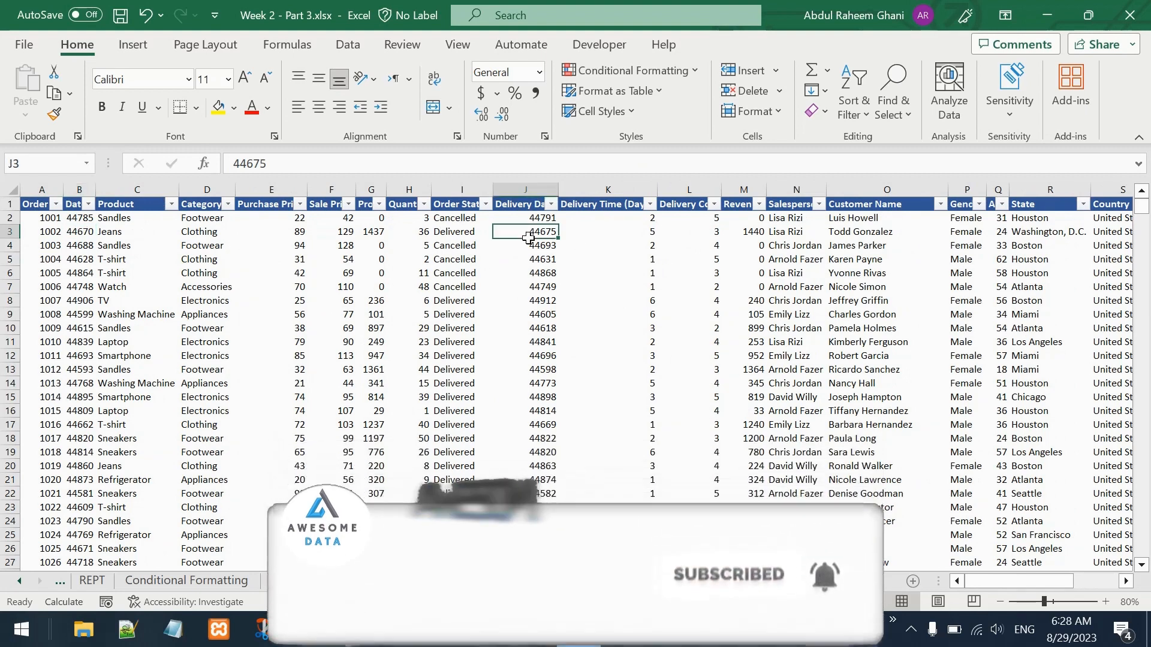
# Read the two conditional formatting tasks on order quantity and people's age in the Tasks list.
pyautogui.press('Right')
pyautogui.press('Right')
pyautogui.press('Right')
pyautogui.press('Right')
pyautogui.press('Right')
pyautogui.press('Right')
pyautogui.press('Right')
pyautogui.press('Right')
pyautogui.press('Right')
pyautogui.press('Right')
pyautogui.press('Right')
pyautogui.click(420, 258)
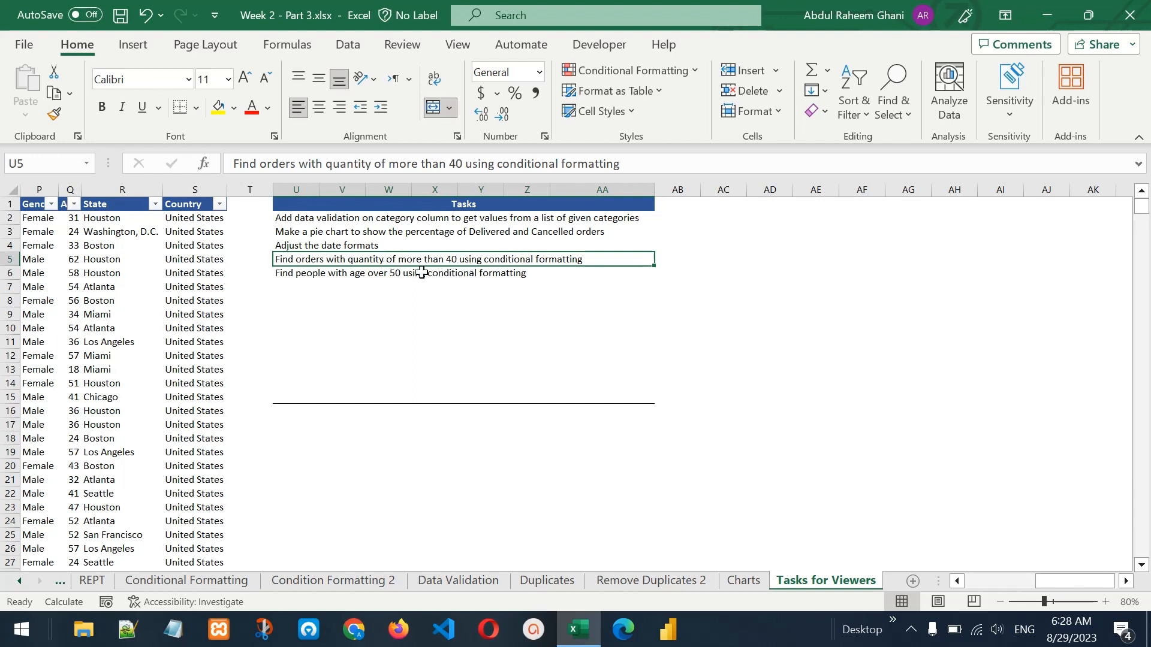
pyautogui.click(381, 275)
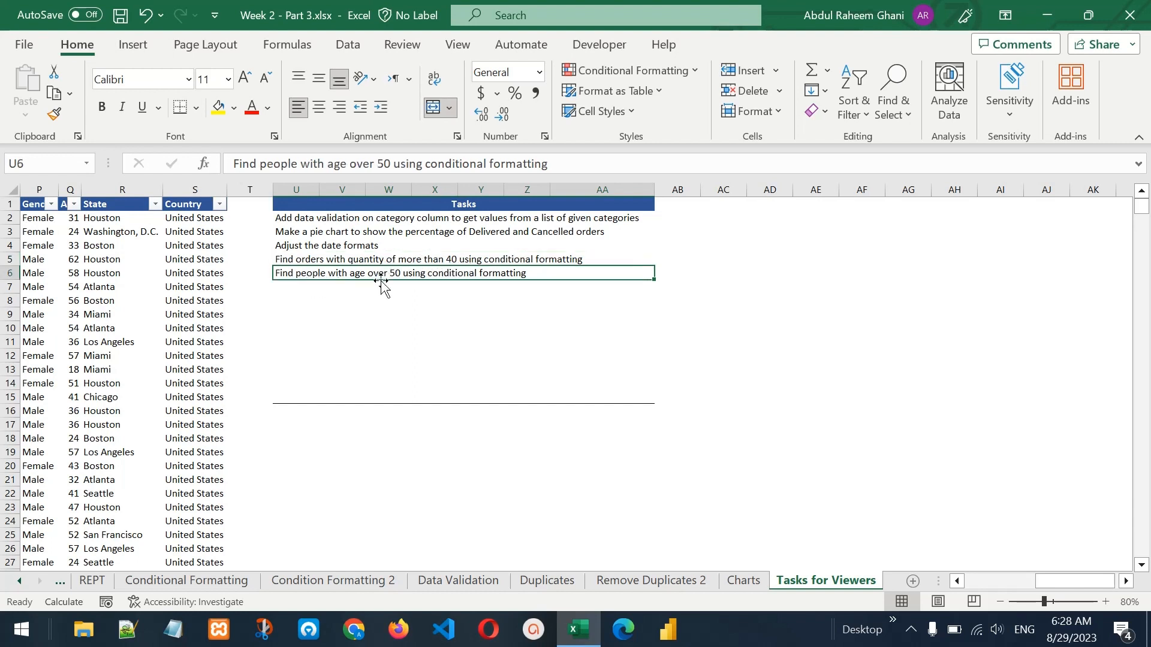